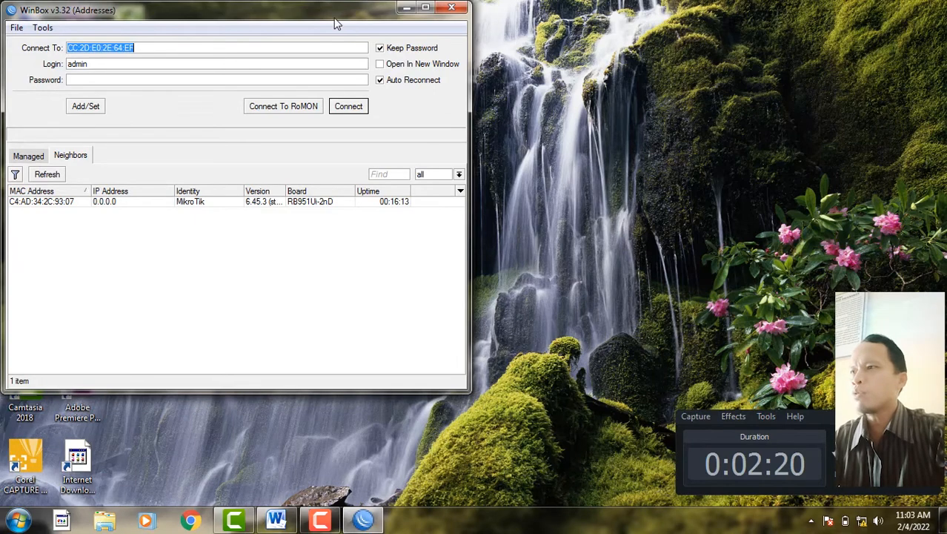
# - Connect as admin to the hAP router through its MAC address from the Neighbors list
pyautogui.moveTo(332, 13); pyautogui.dragTo(495, 40)
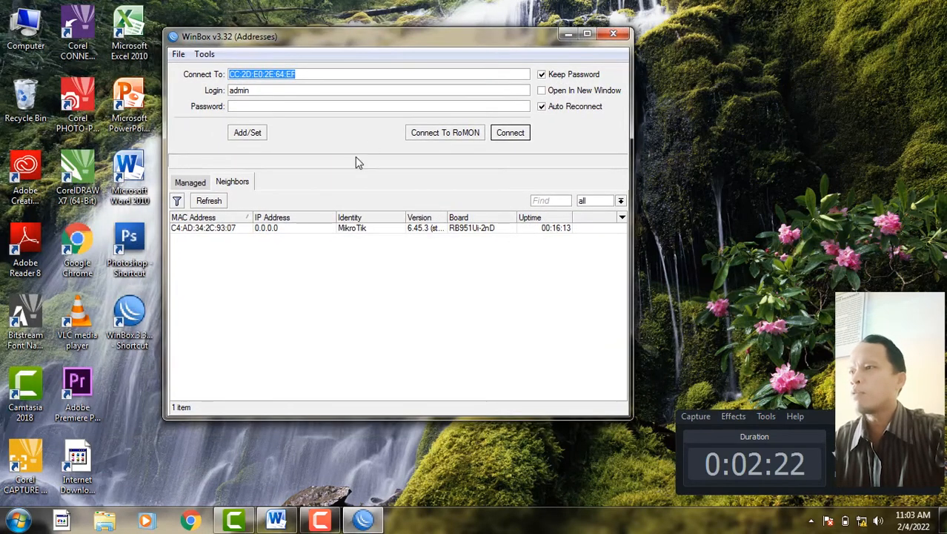
pyautogui.click(207, 229)
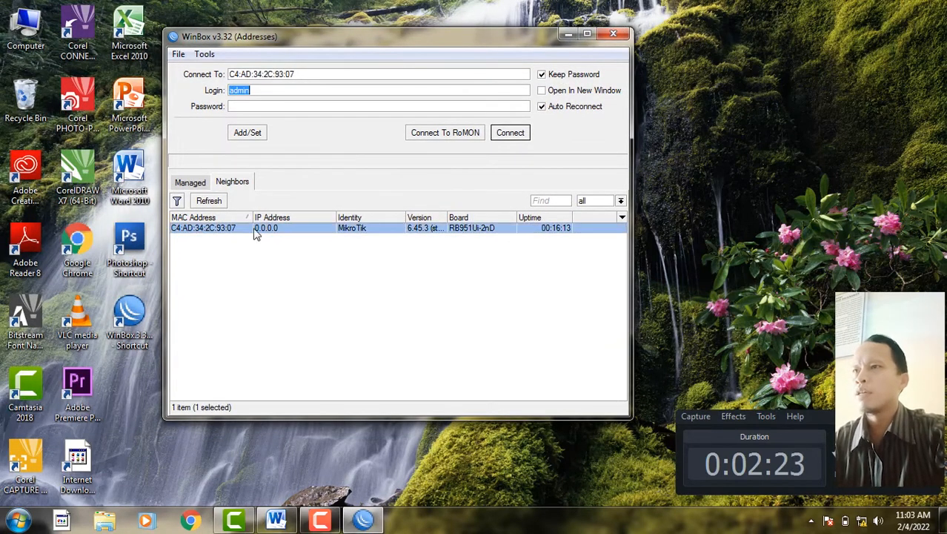
pyautogui.click(511, 134)
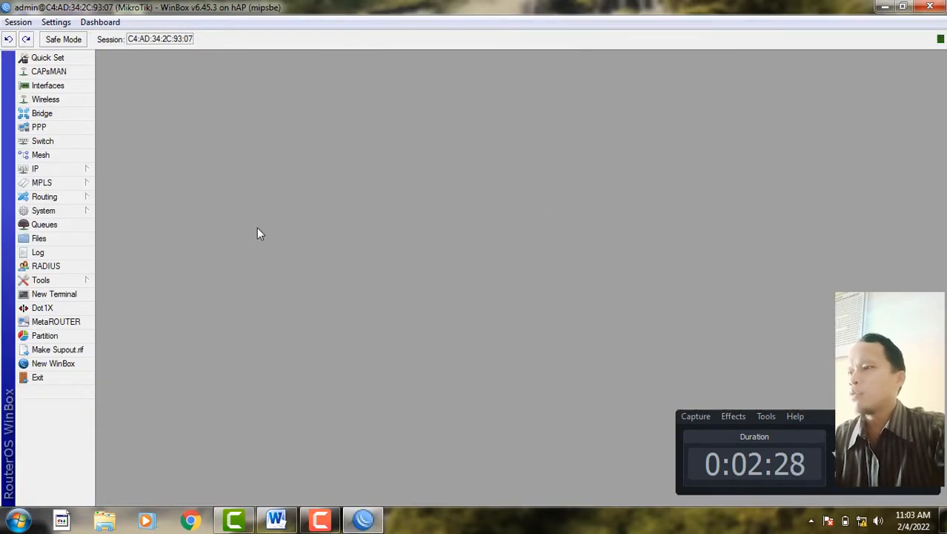
pyautogui.click(276, 519)
# - Highlight the VLAN 10 heading and its 192.168.10.0/28 address on the exam sheet's page 2
pyautogui.scroll(15, 302, 377)
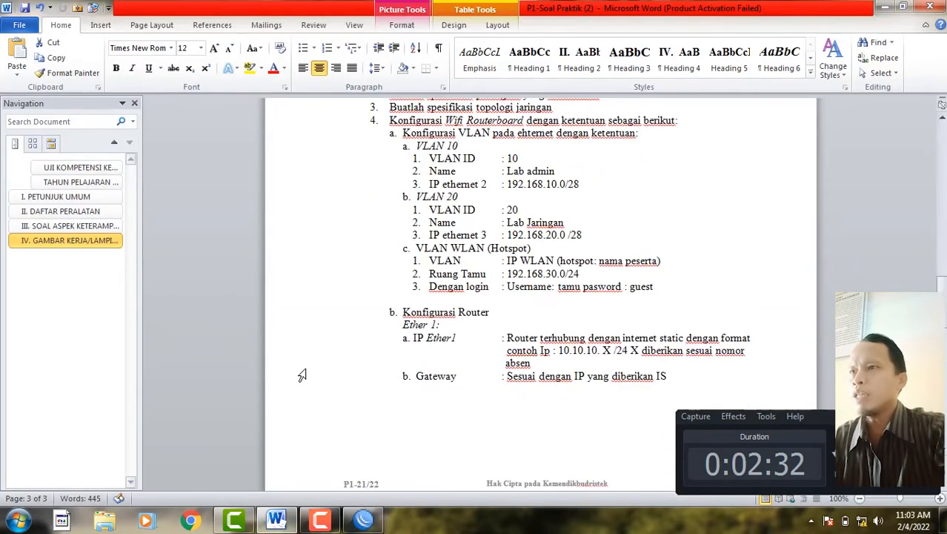
pyautogui.scroll(2, 302, 375)
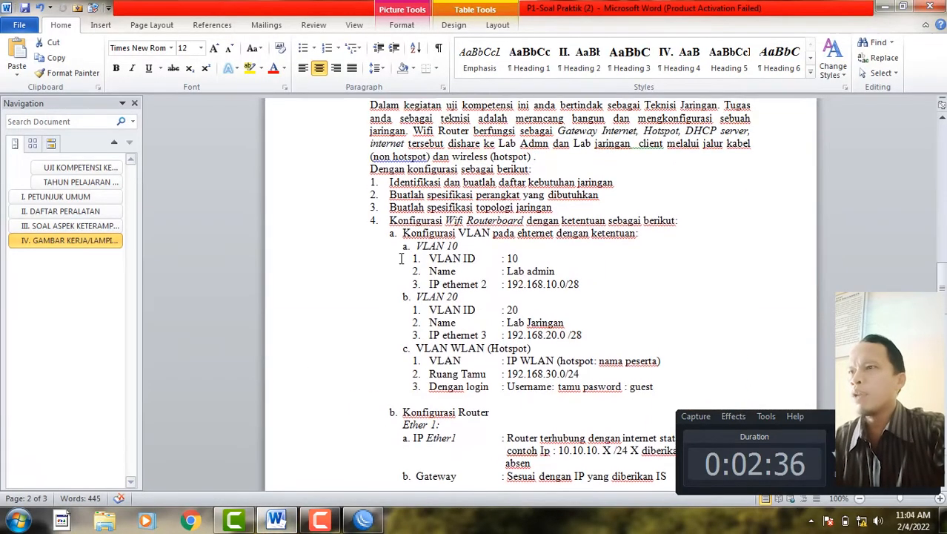
pyautogui.scroll(-1, 402, 258)
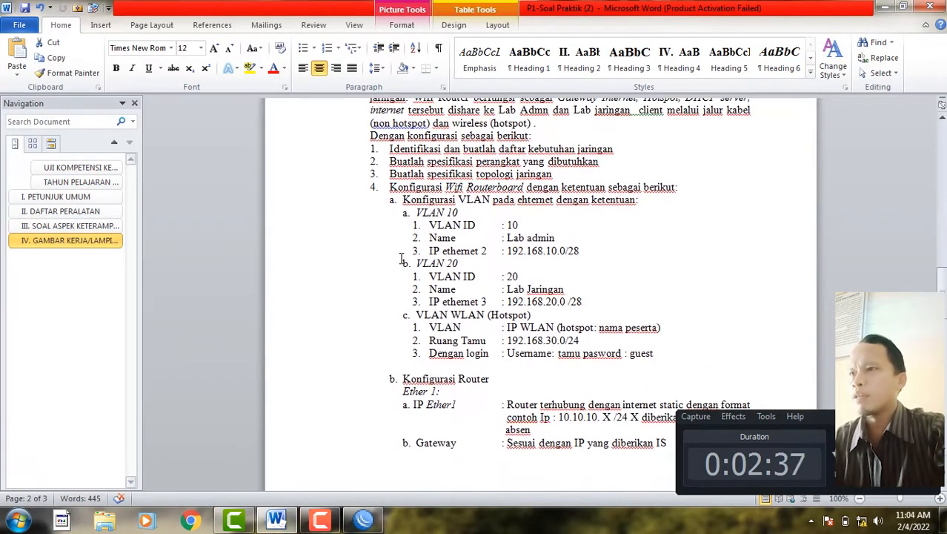
pyautogui.moveTo(415, 215); pyautogui.dragTo(461, 215)
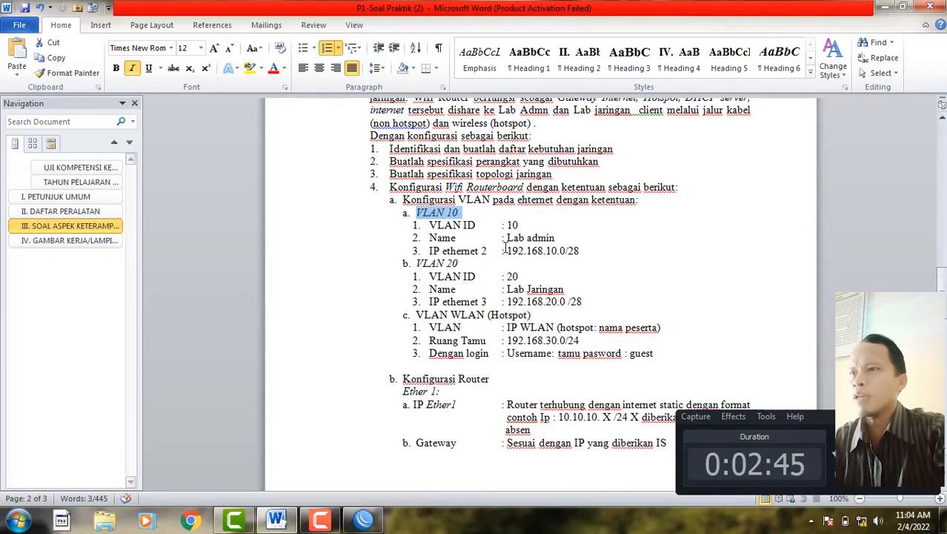
pyautogui.moveTo(506, 252); pyautogui.dragTo(578, 254)
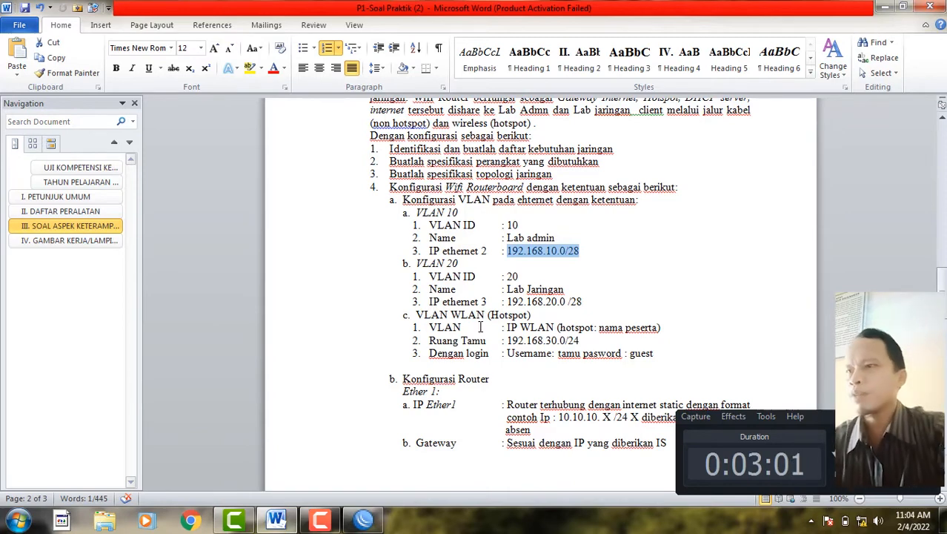
pyautogui.click(364, 519)
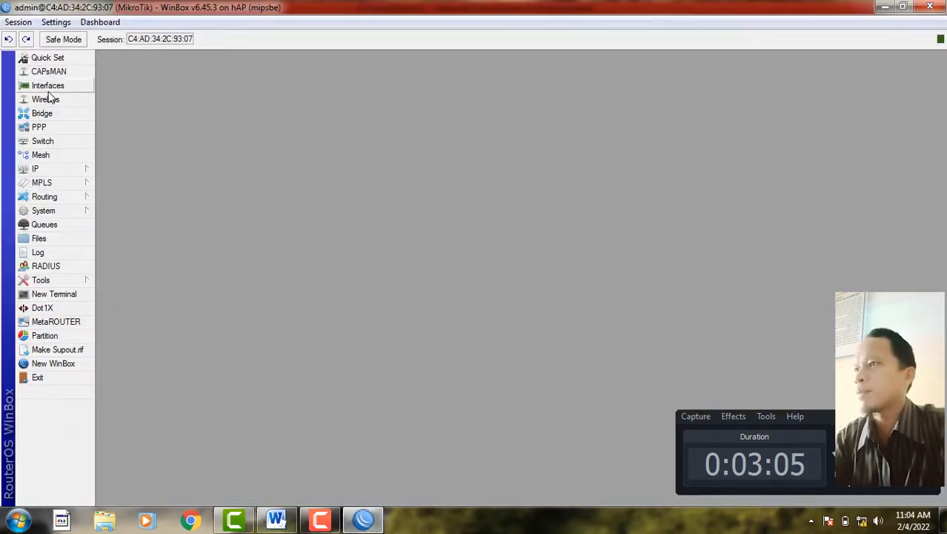
# - Rename interface ether1 to 'ether1-Sumber Internet' and apply the change
pyautogui.click(48, 87)
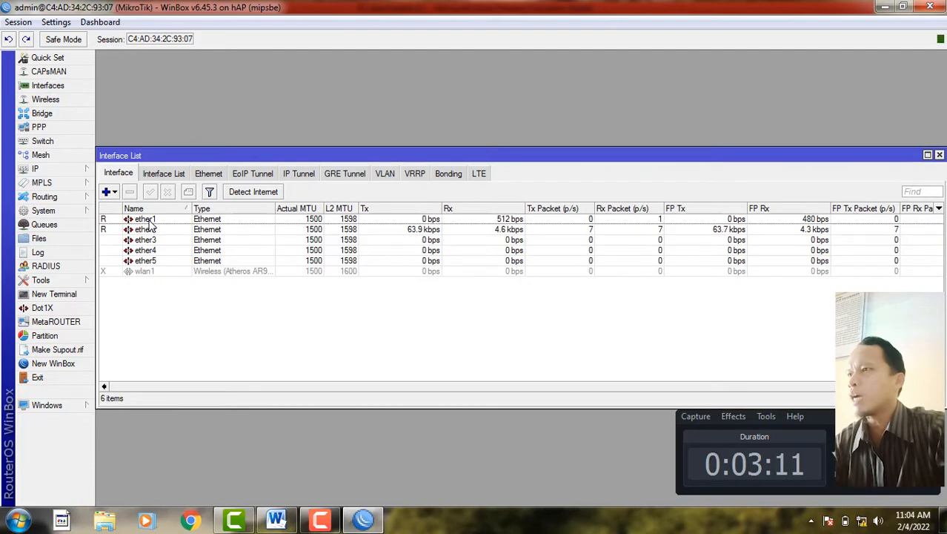
pyautogui.doubleClick(145, 219)
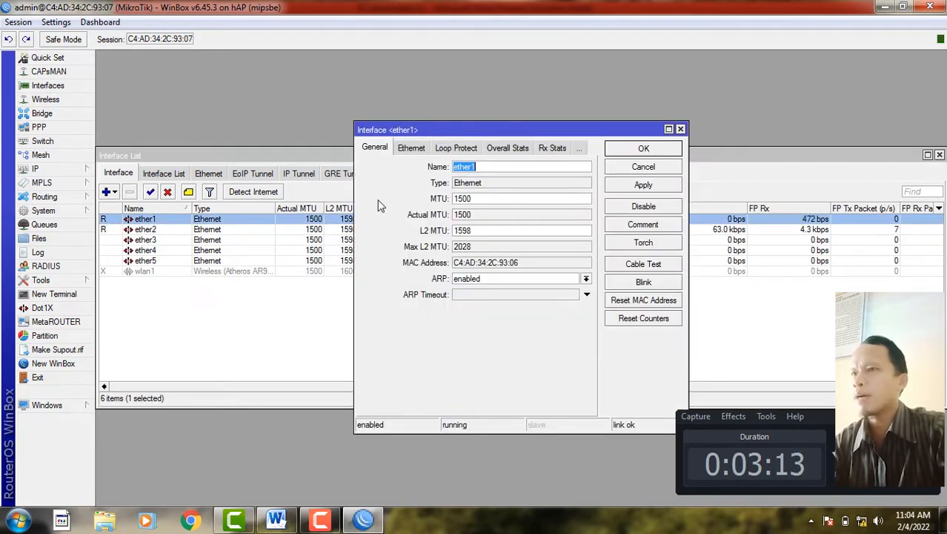
pyautogui.click(490, 167)
pyautogui.write('-')
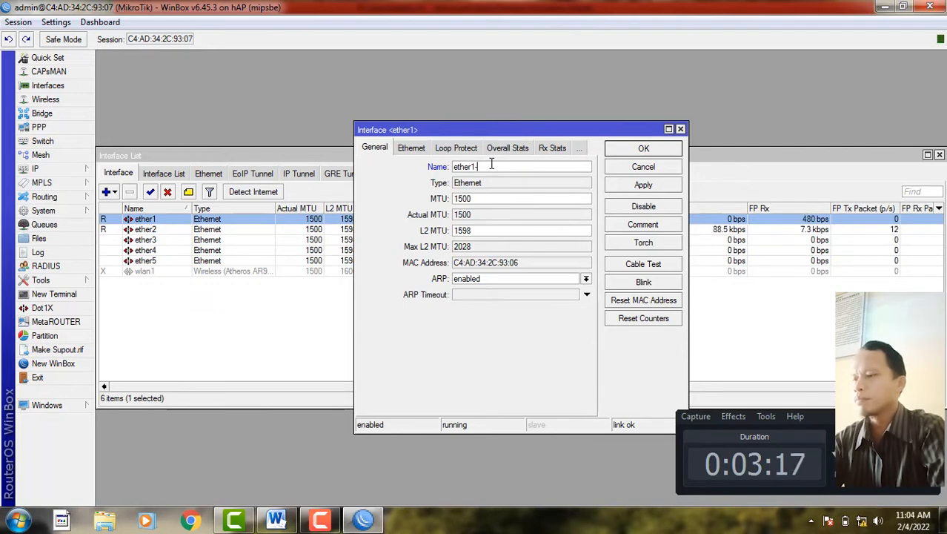
pyautogui.write('Sumber')
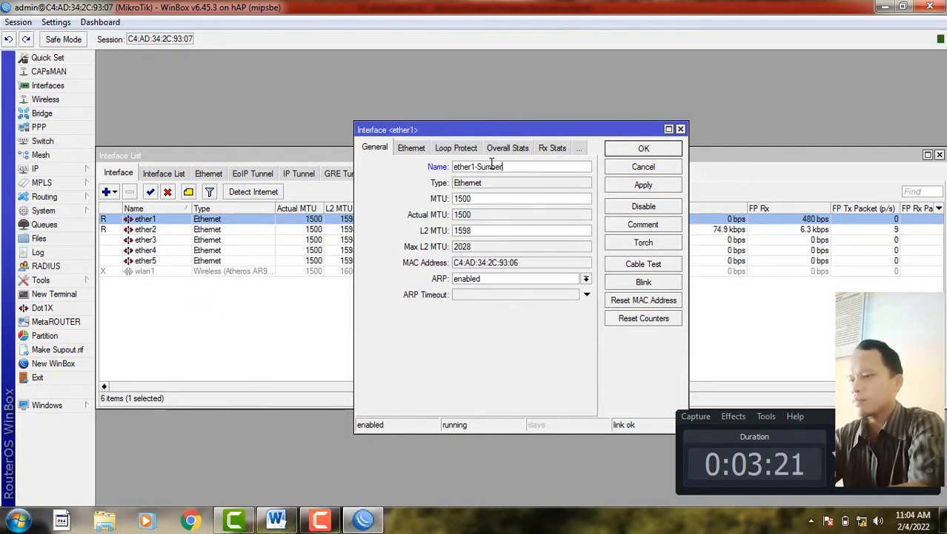
pyautogui.write(' Internet')
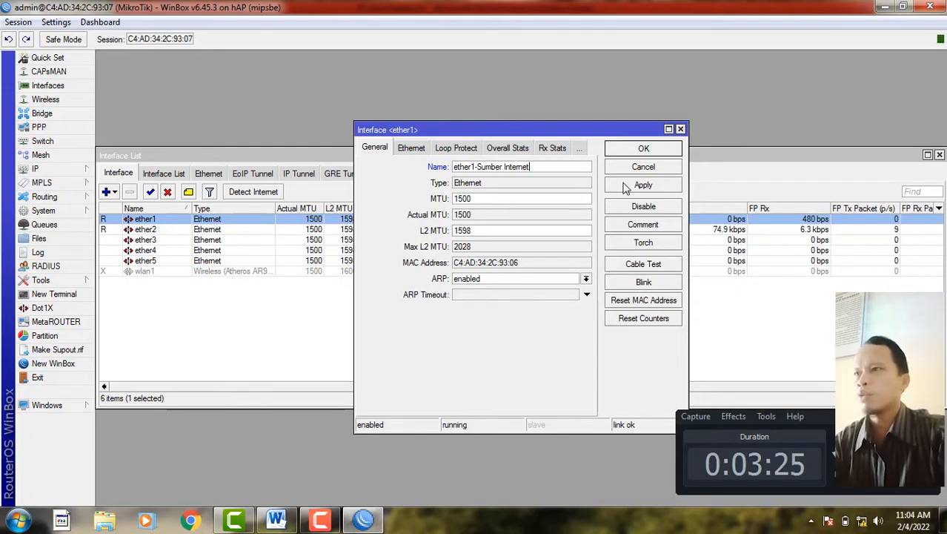
pyautogui.click(636, 185)
pyautogui.click(637, 153)
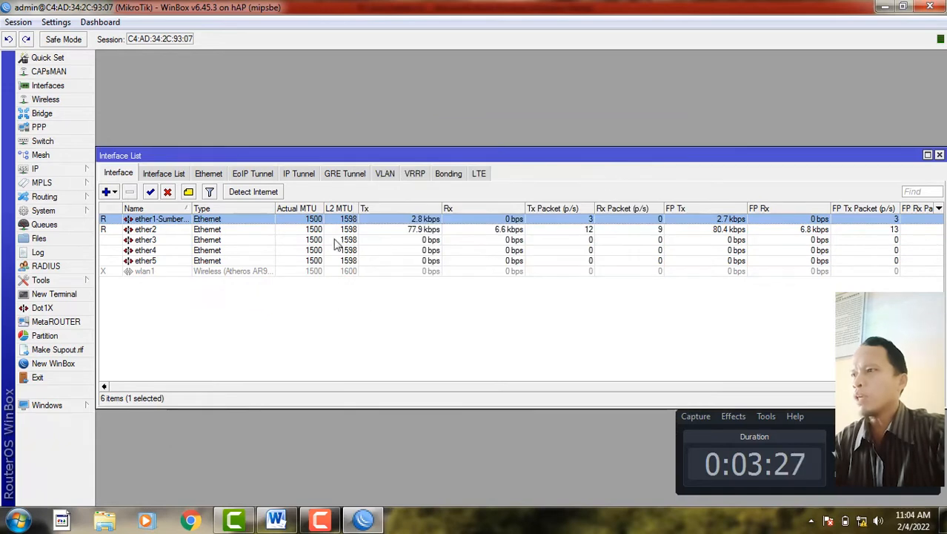
pyautogui.click(155, 231)
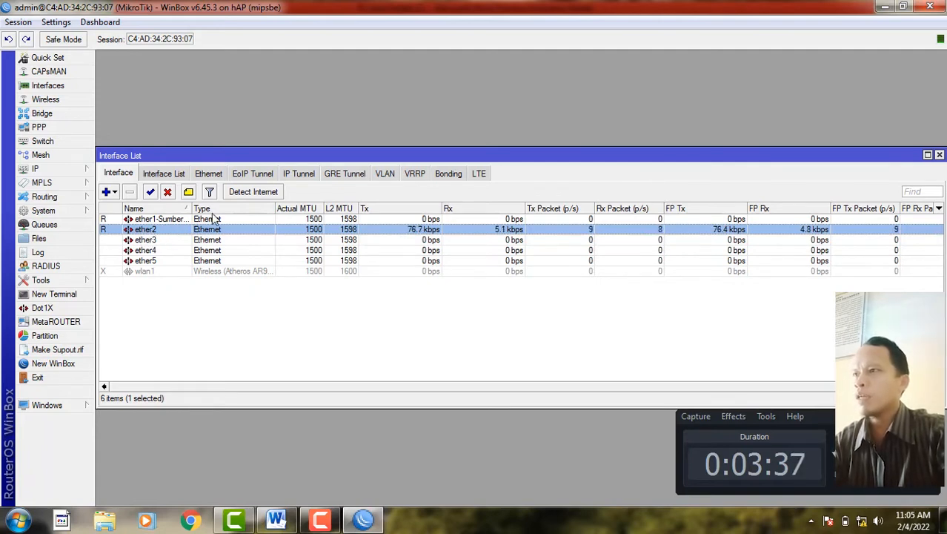
# - Start a new VLAN named 'vlan1-Lab admin', copying 'Lab admin' from the exam sheet
pyautogui.click(385, 175)
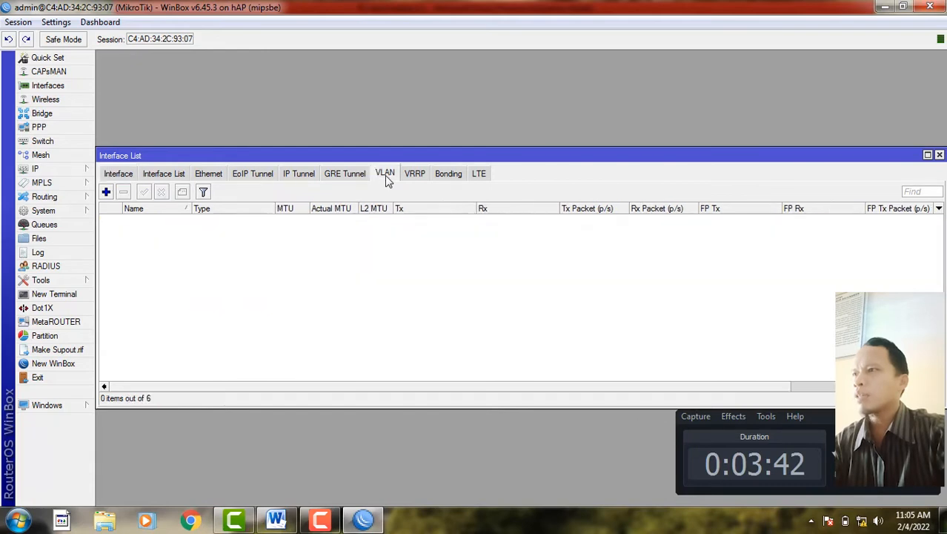
pyautogui.click(106, 192)
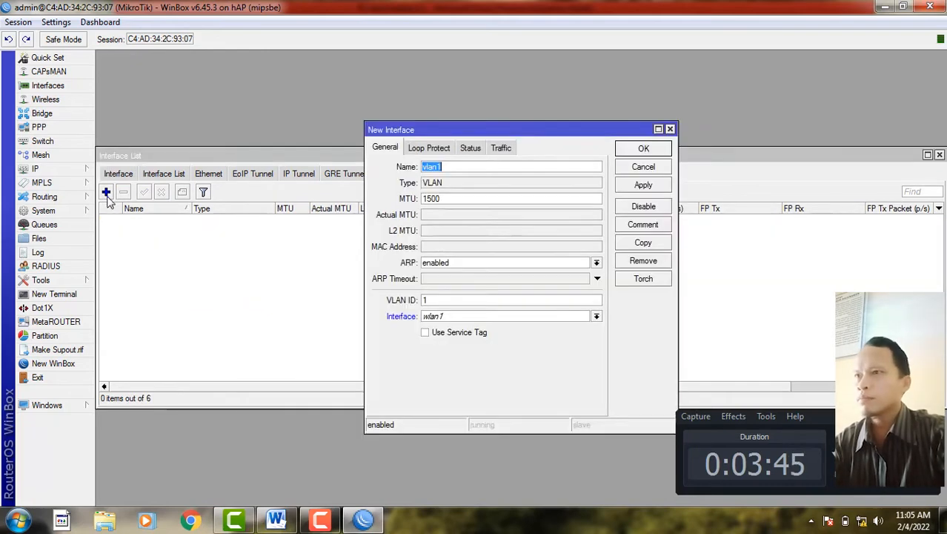
pyautogui.click(462, 169)
pyautogui.write('-')
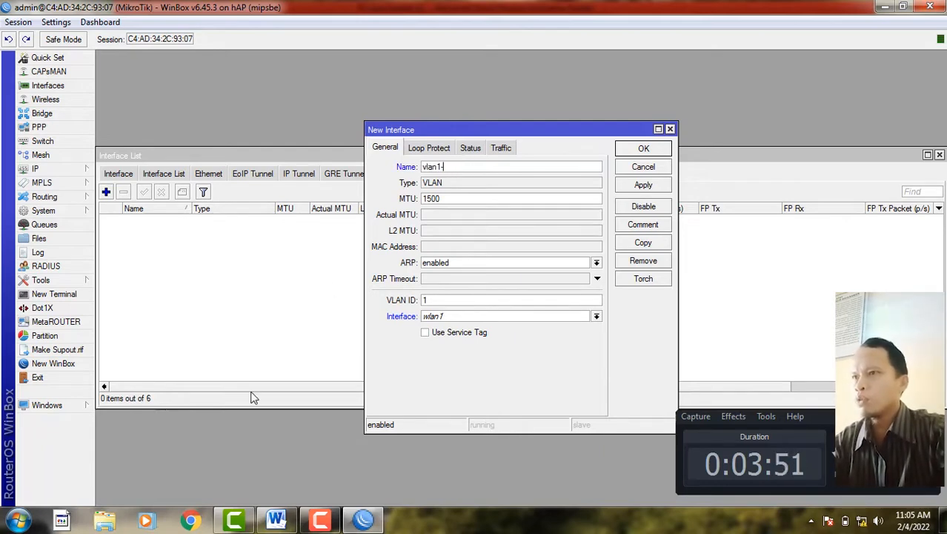
pyautogui.click(276, 519)
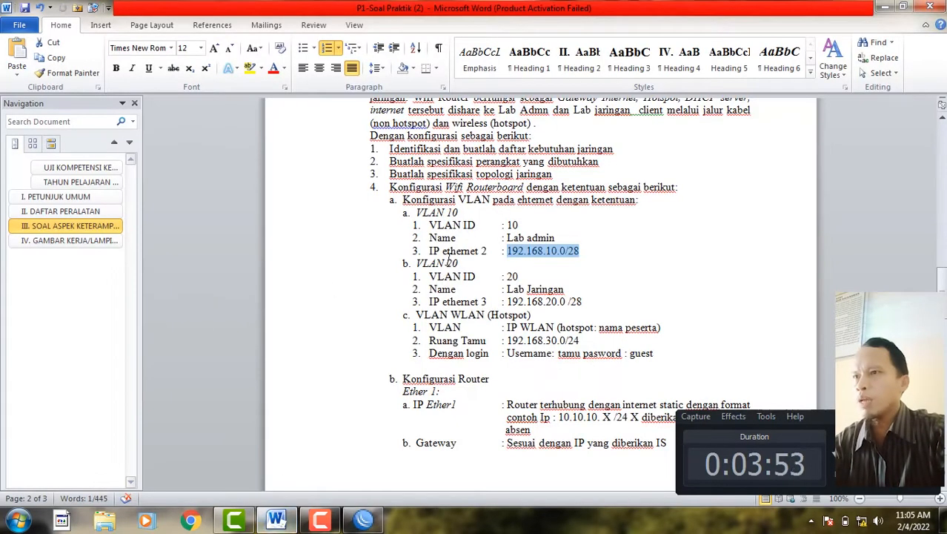
pyautogui.click(508, 237)
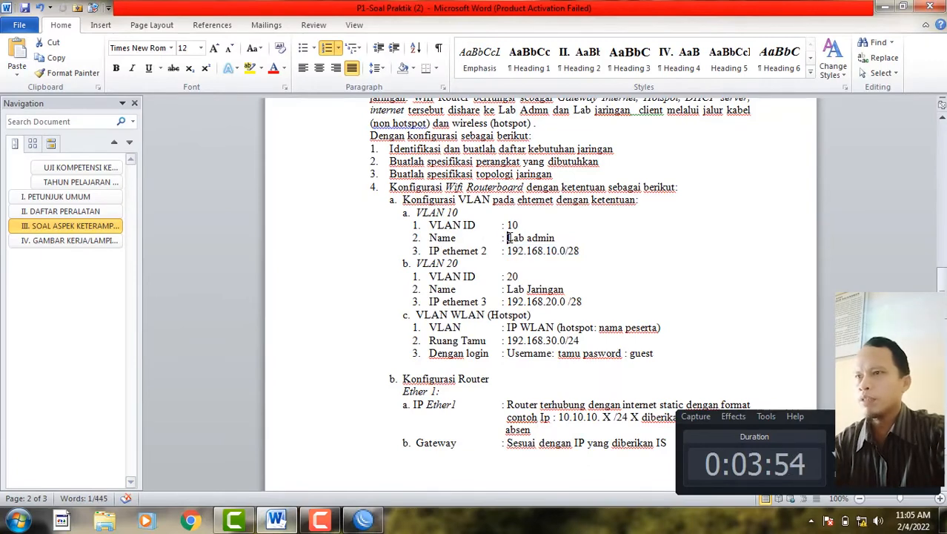
pyautogui.keyDown('shift'); pyautogui.click(556, 237); pyautogui.keyUp('shift')
pyautogui.hotkey('ctrl', 'c')
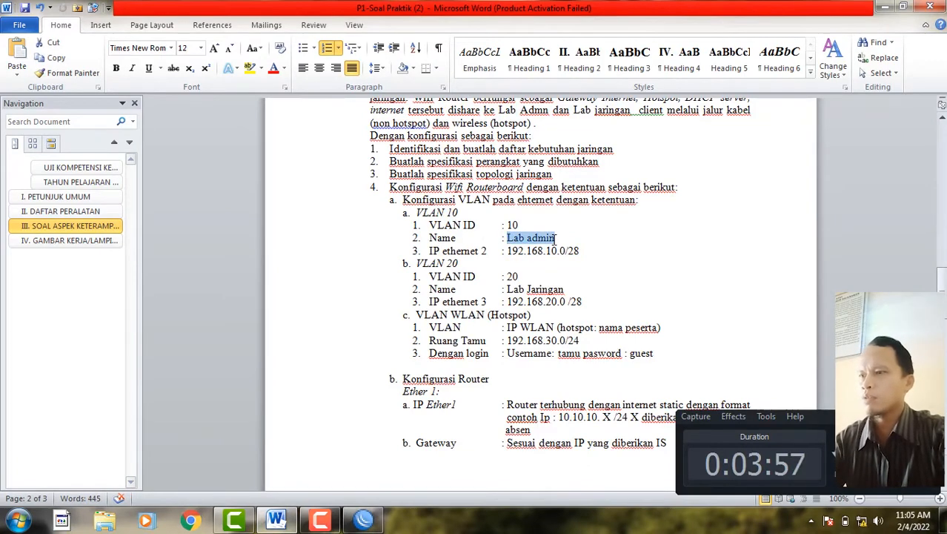
pyautogui.click(363, 519)
pyautogui.click(470, 167)
pyautogui.write('-')
pyautogui.hotkey('ctrl', 'v')
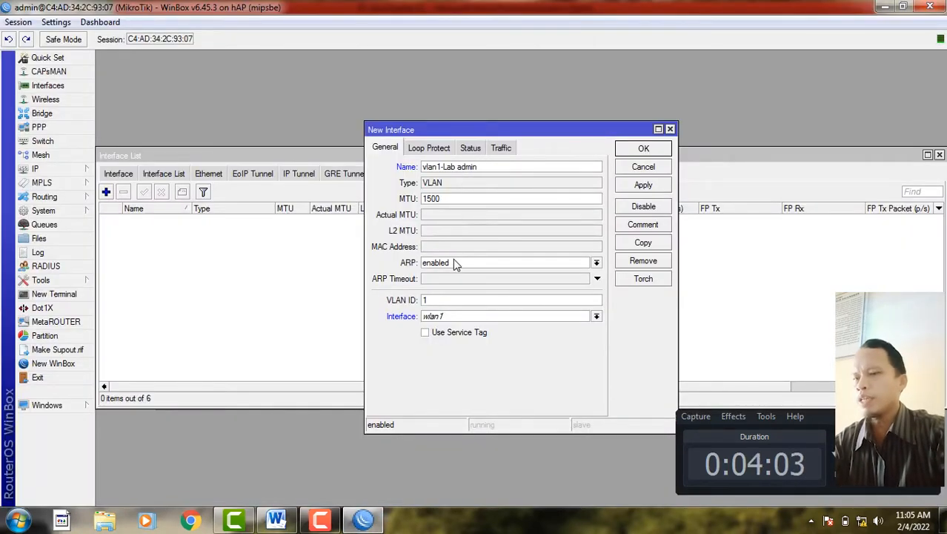
# - Give the new VLAN ID 10 on parent interface ether2 and save it
pyautogui.click(445, 301)
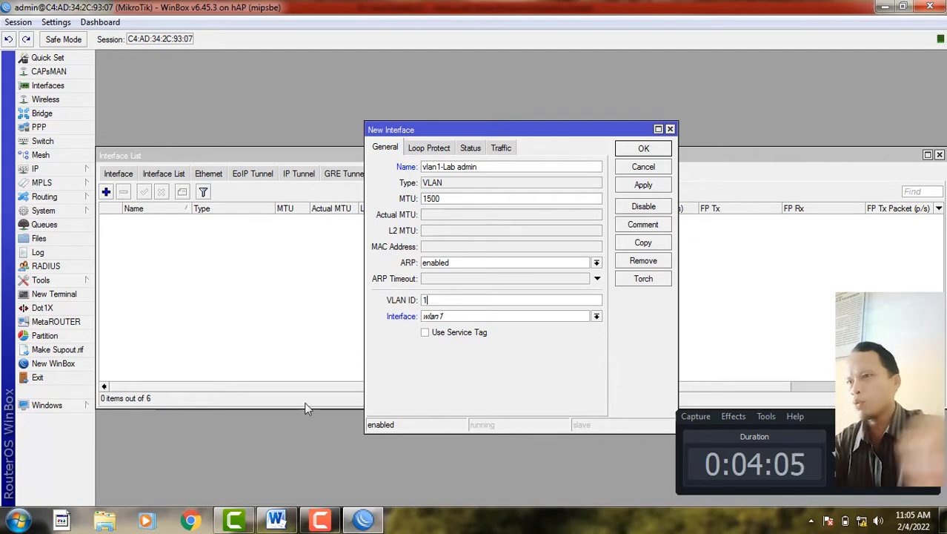
pyautogui.write('0')
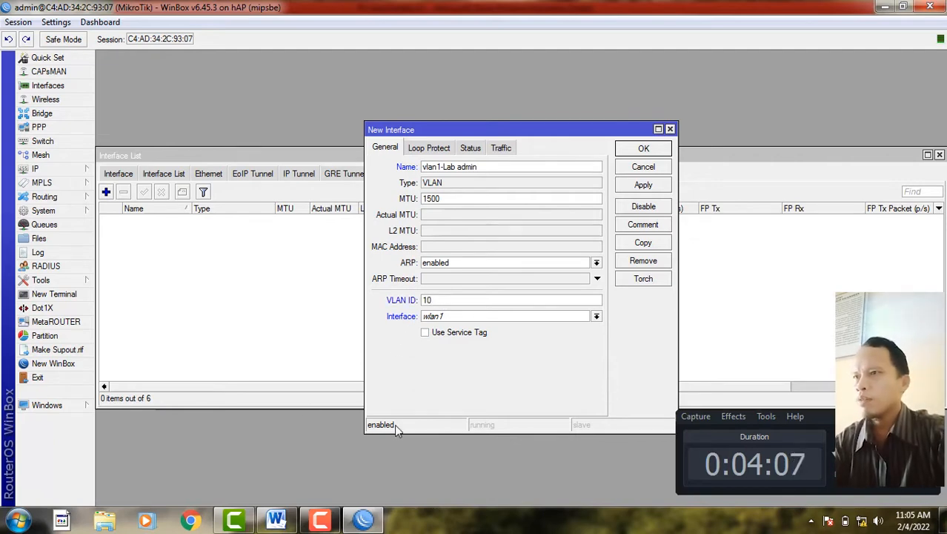
pyautogui.click(276, 518)
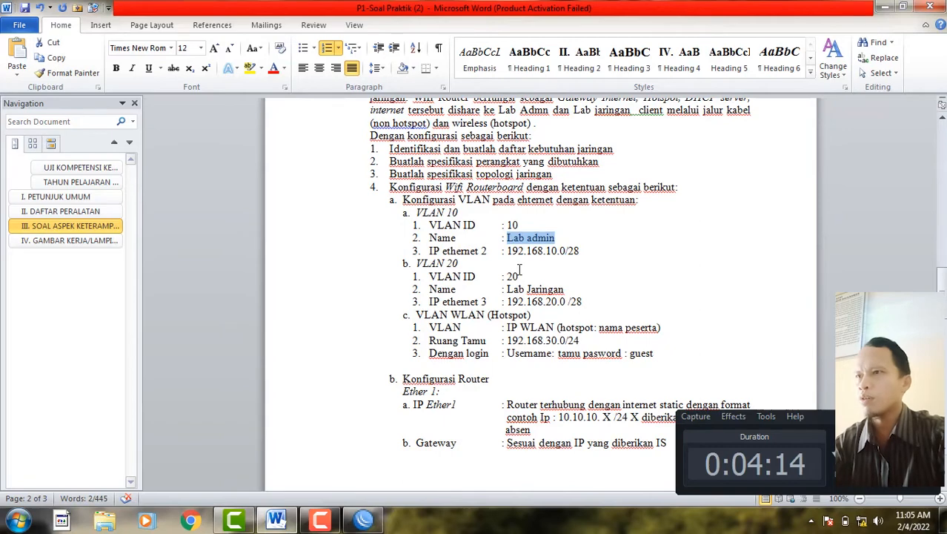
pyautogui.click(363, 519)
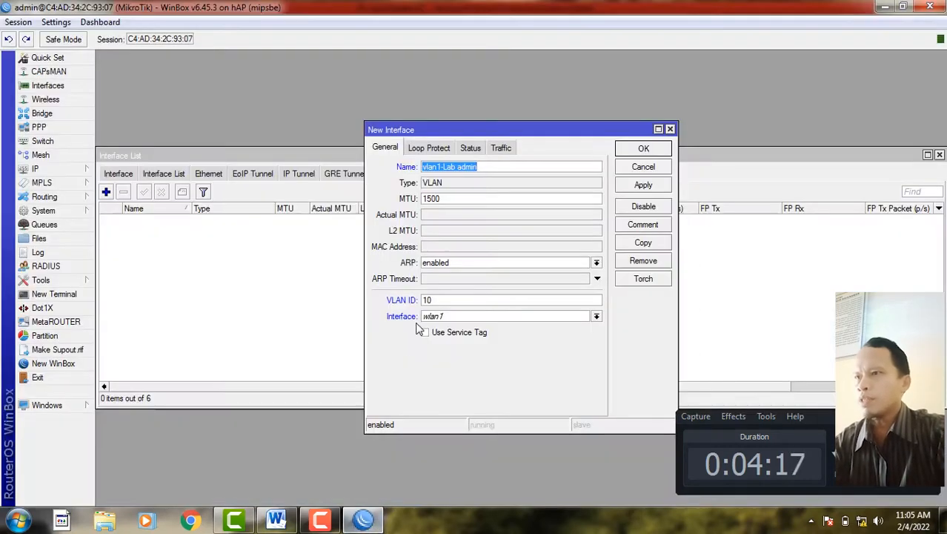
pyautogui.click(464, 317)
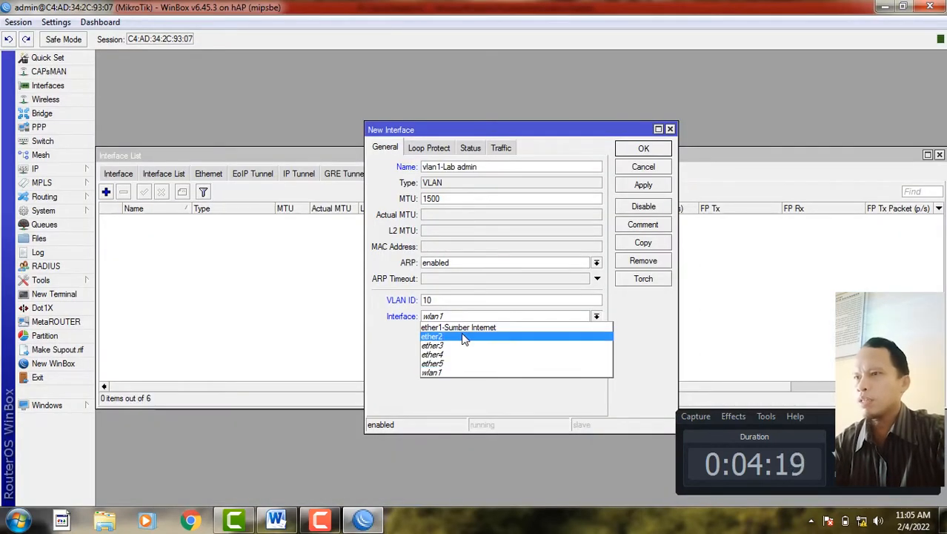
pyautogui.click(465, 337)
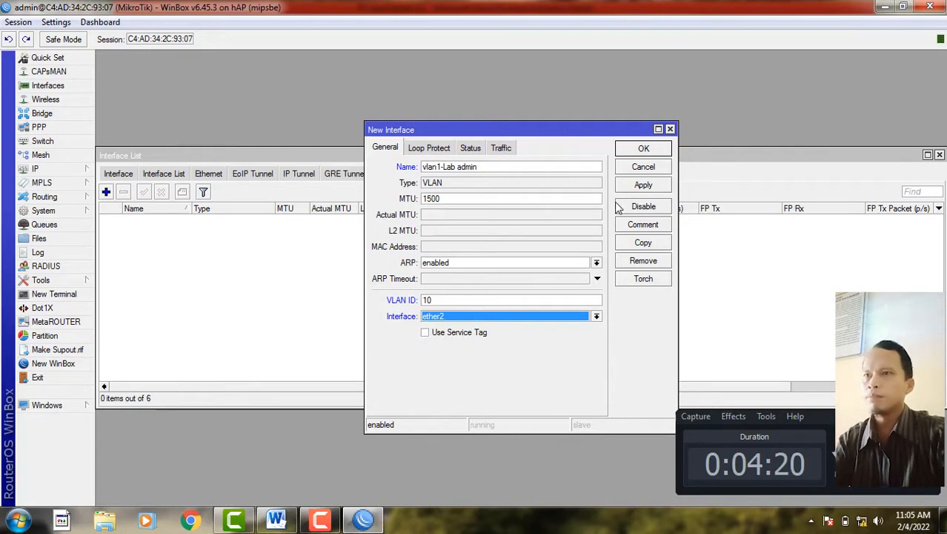
pyautogui.click(641, 186)
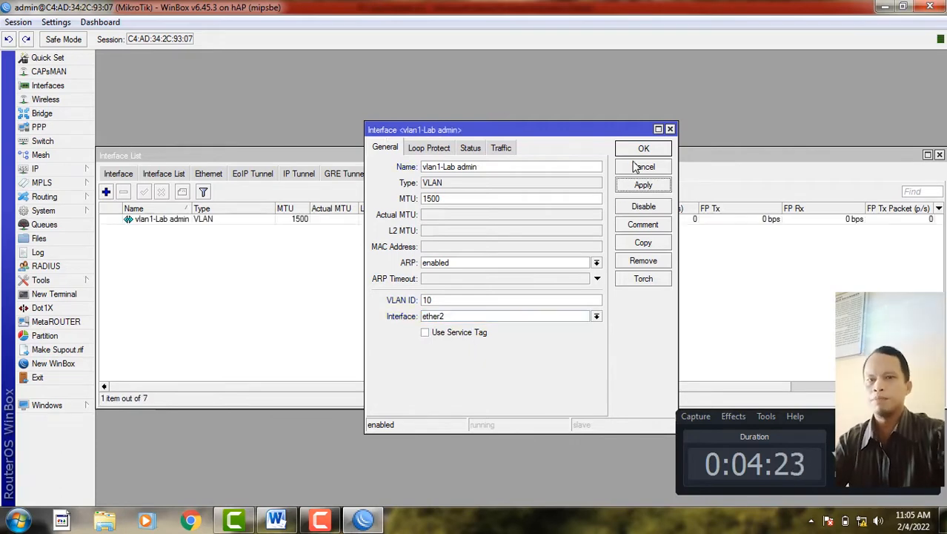
pyautogui.click(643, 149)
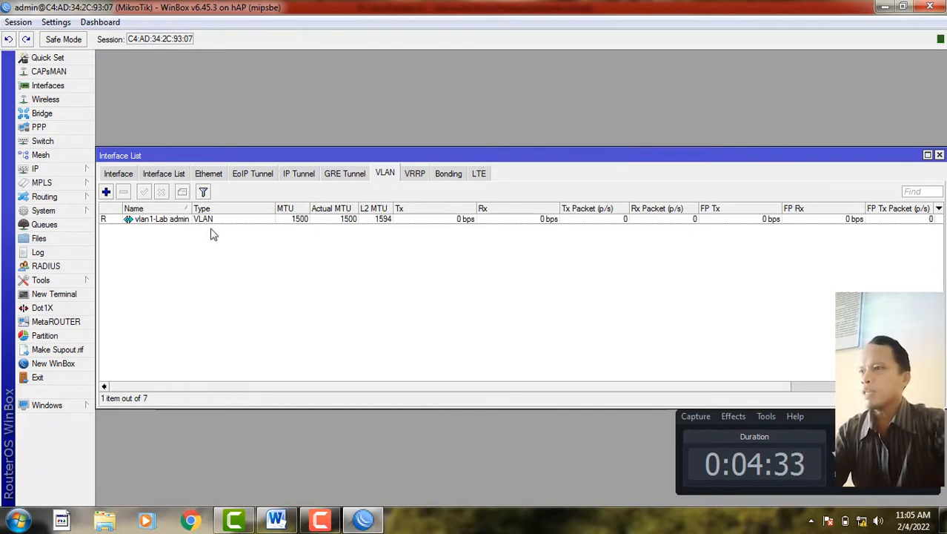
# - Start a new VLAN named 'vlan2-Lab Jaringan', copying 'Lab Jaringan' from the exam sheet
pyautogui.click(106, 194)
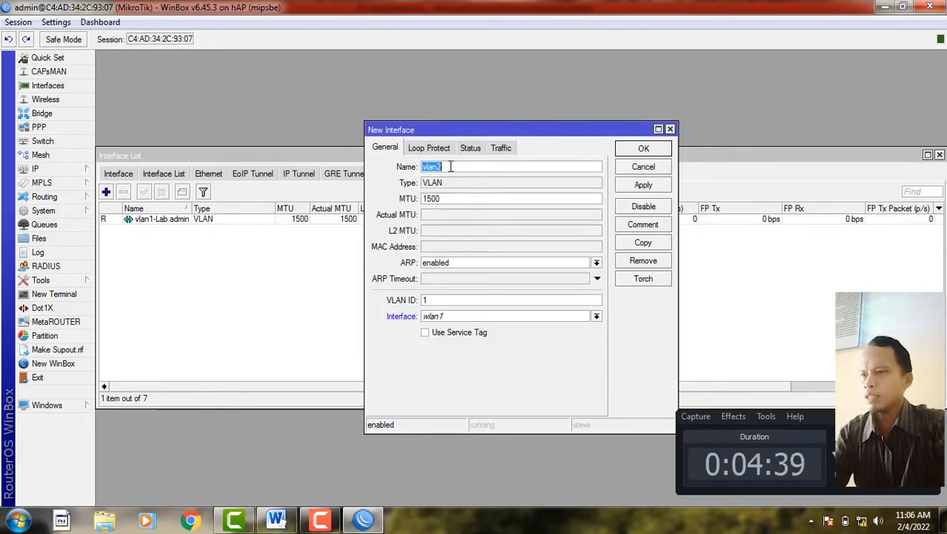
pyautogui.click(276, 519)
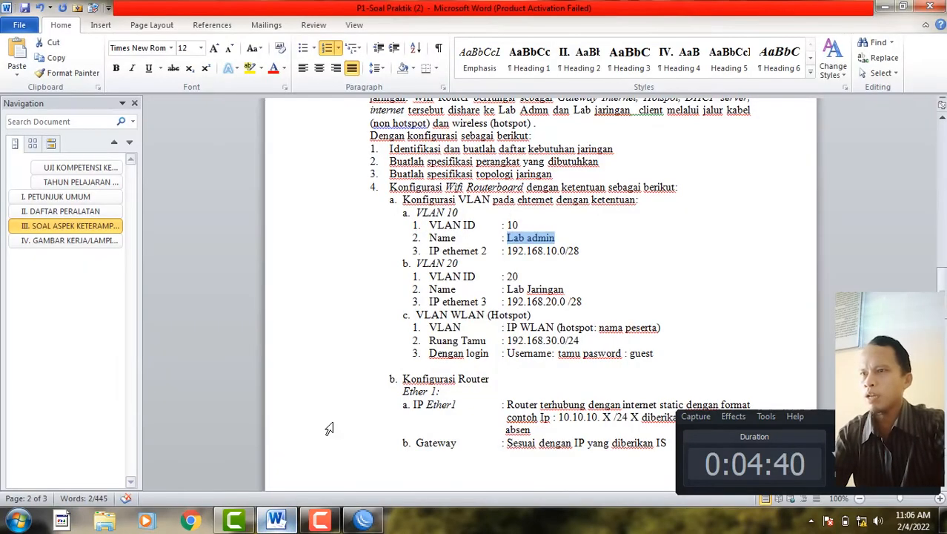
pyautogui.moveTo(508, 290); pyautogui.dragTo(546, 292)
pyautogui.hotkey('ctrl', 'c')
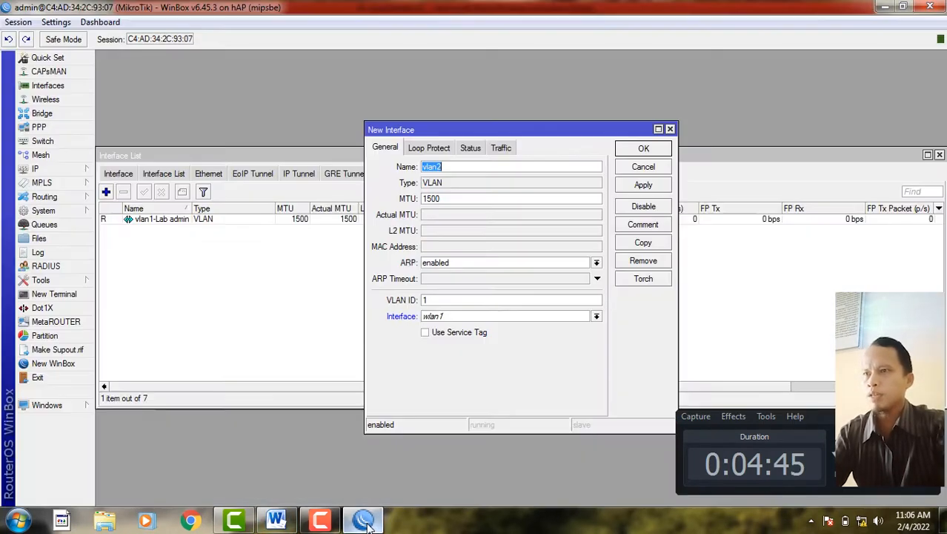
pyautogui.hotkey('alt', 'Tab')
pyautogui.click(466, 169)
pyautogui.write('-')
pyautogui.hotkey('ctrl', 'v')
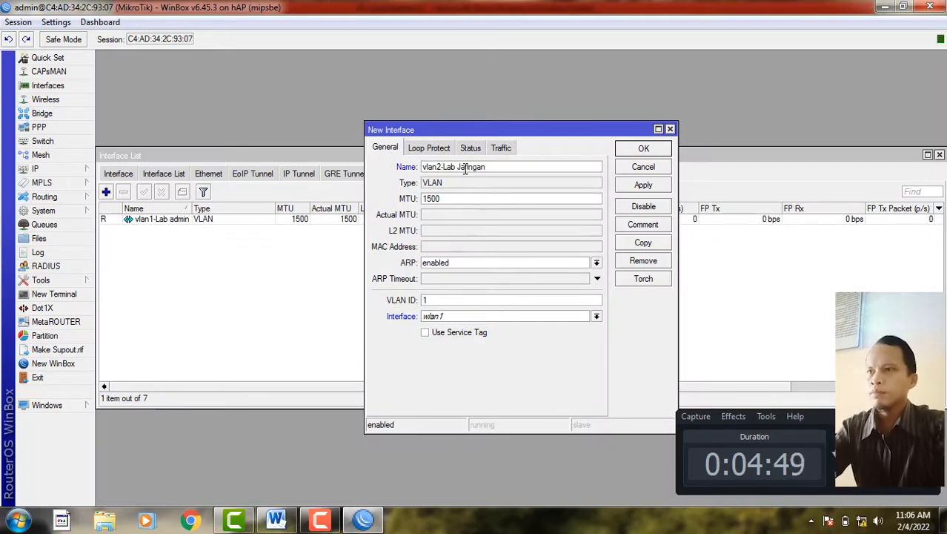
# - Set the new VLAN's ID to 20 on parent interface ether2 and save it
pyautogui.click(447, 298)
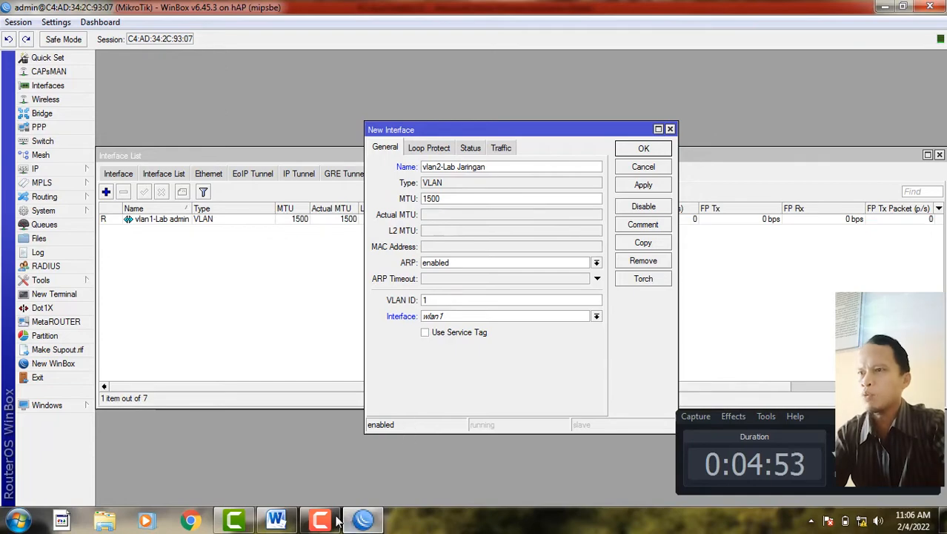
pyautogui.click(276, 519)
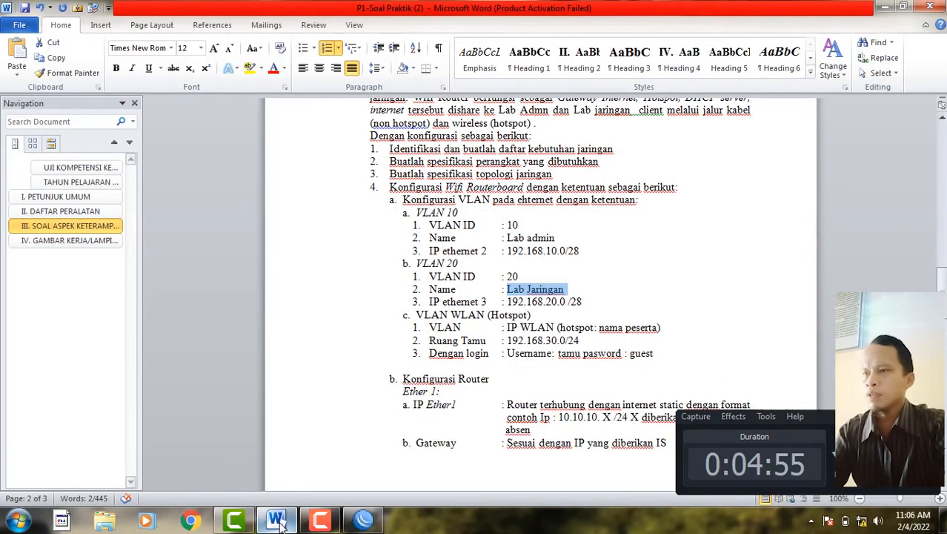
pyautogui.click(275, 519)
pyautogui.click(455, 300)
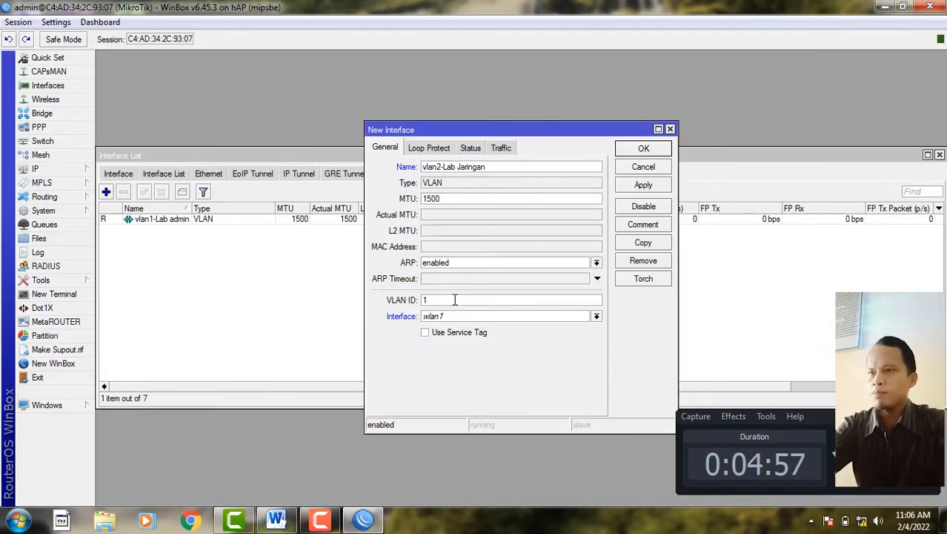
pyautogui.press('BackSpace')
pyautogui.write('20')
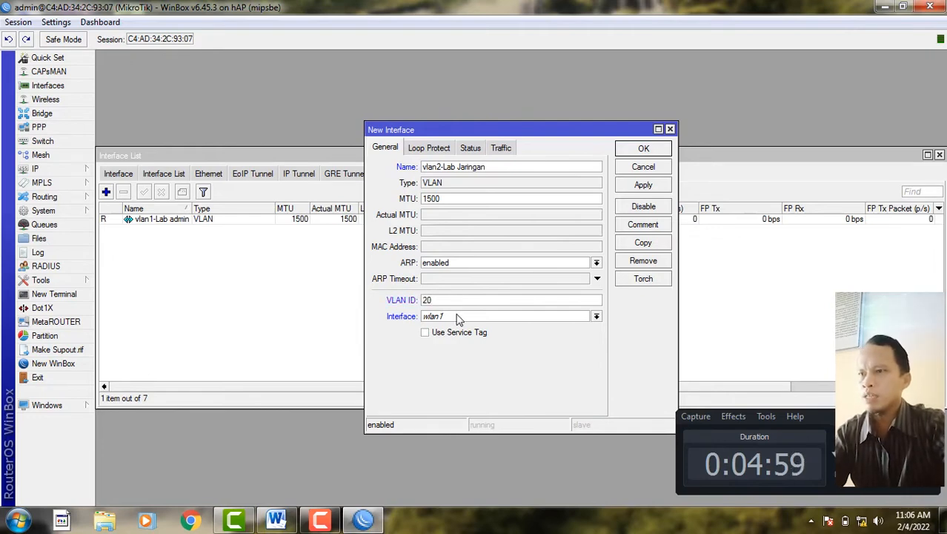
pyautogui.click(457, 316)
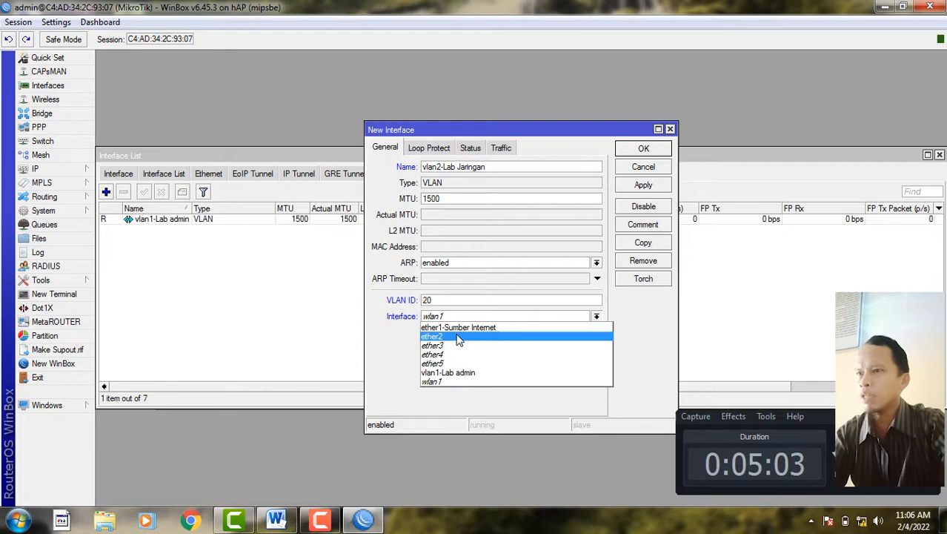
pyautogui.click(458, 337)
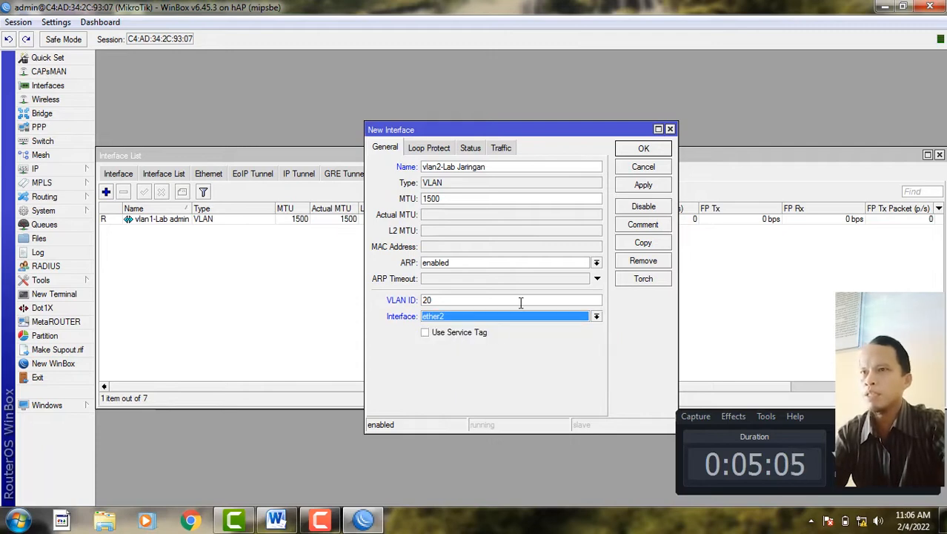
pyautogui.click(641, 185)
pyautogui.click(656, 150)
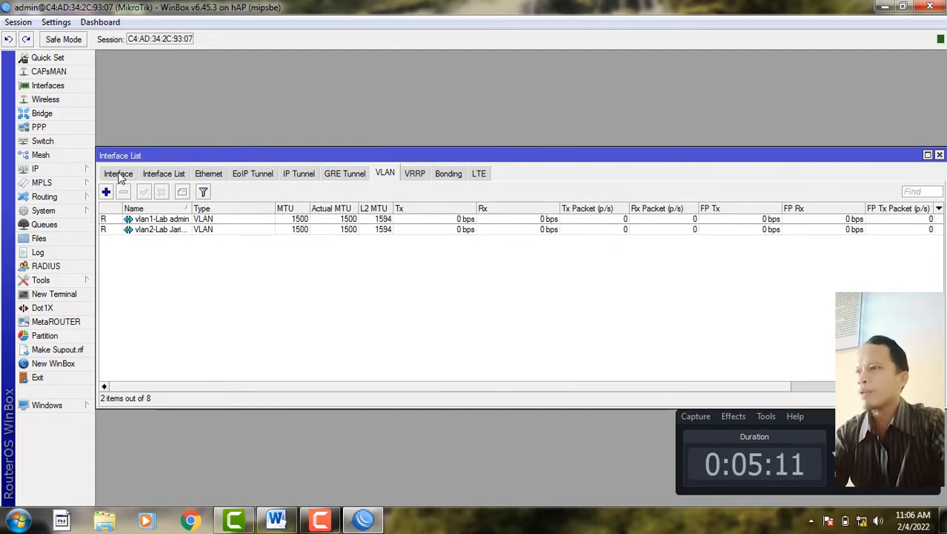
pyautogui.click(118, 175)
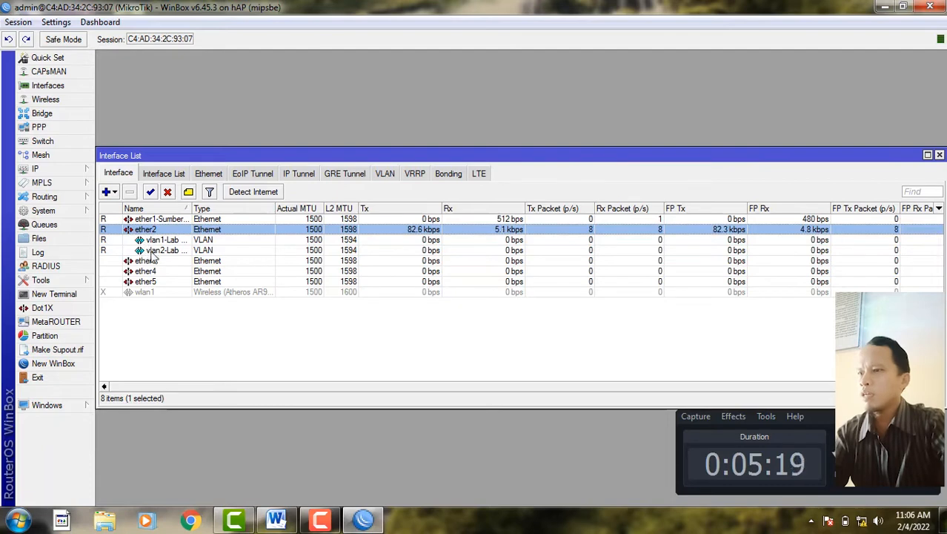
# - Bring the Word exam sheet forward to read the hotspot VLAN requirements
pyautogui.click(274, 521)
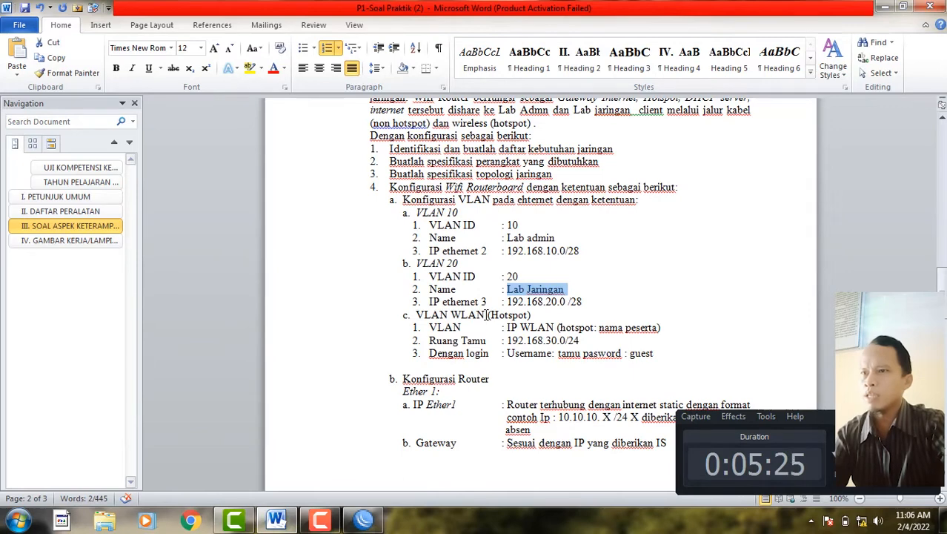
# - Highlight the WLAN (Hotspot) requirement and the 'nama peserta' hotspot-name rule
pyautogui.moveTo(451, 315); pyautogui.dragTo(515, 315)
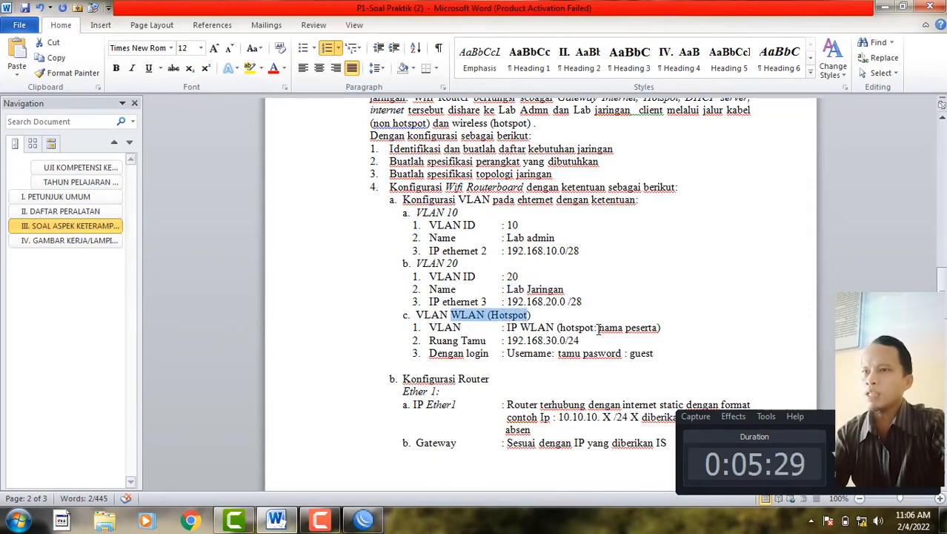
pyautogui.click(599, 327)
pyautogui.moveTo(614, 331); pyautogui.dragTo(641, 331)
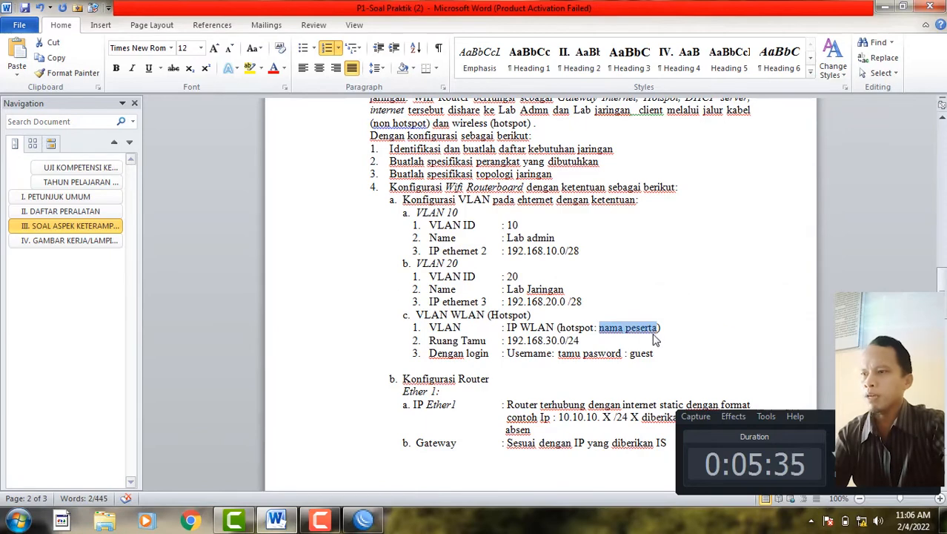
# - Enable wlan1 and set its wireless mode to ap bridge
pyautogui.click(363, 521)
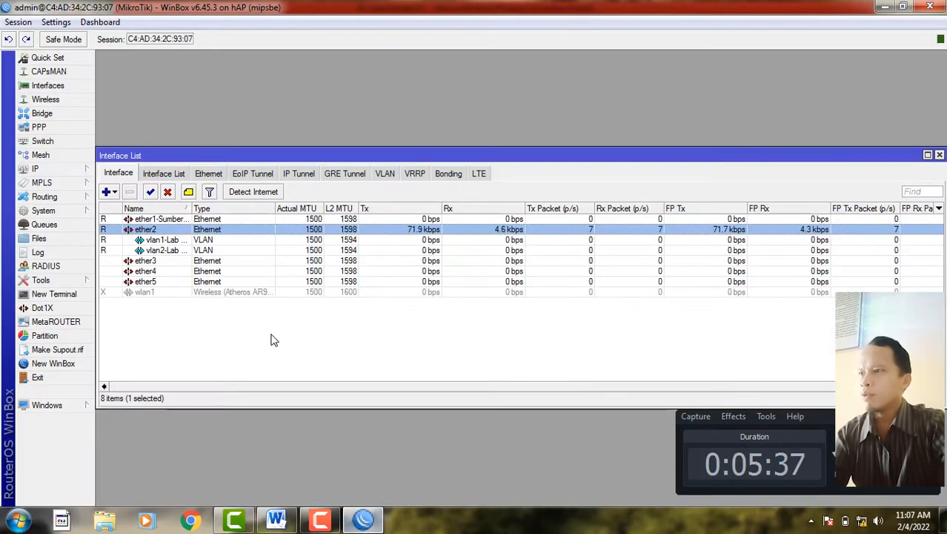
pyautogui.click(141, 293)
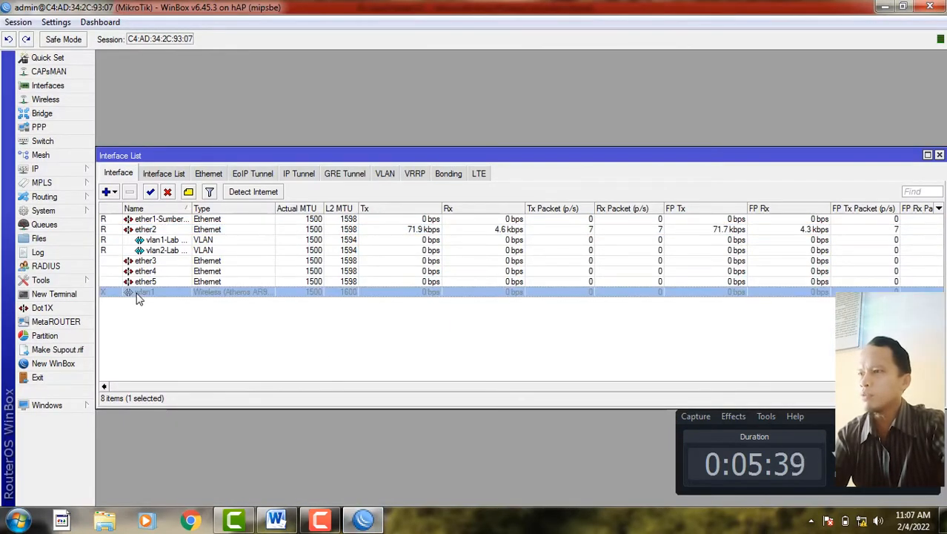
pyautogui.click(150, 192)
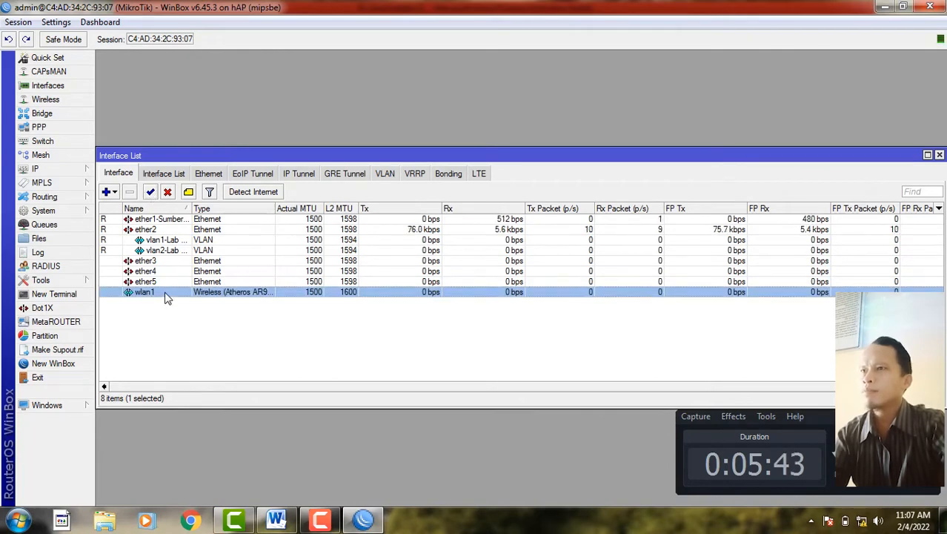
pyautogui.doubleClick(166, 293)
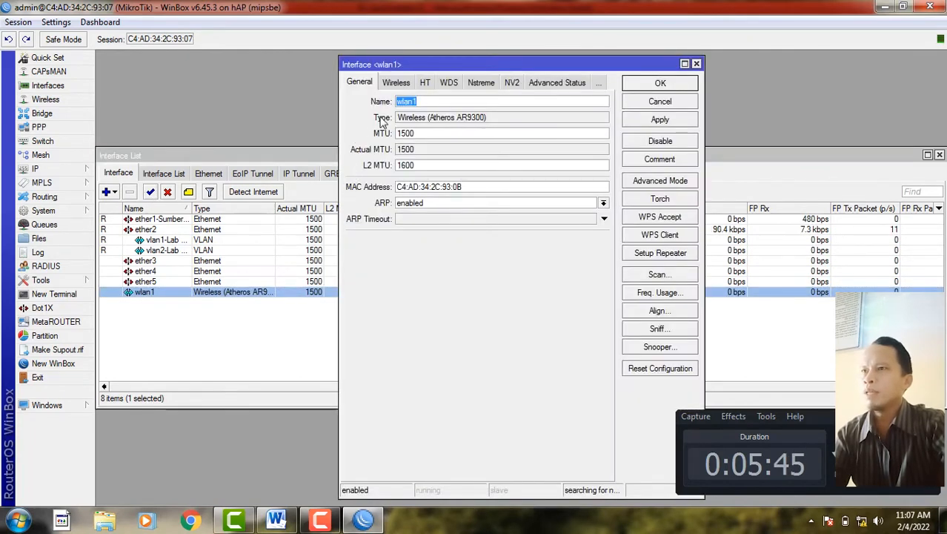
pyautogui.click(398, 83)
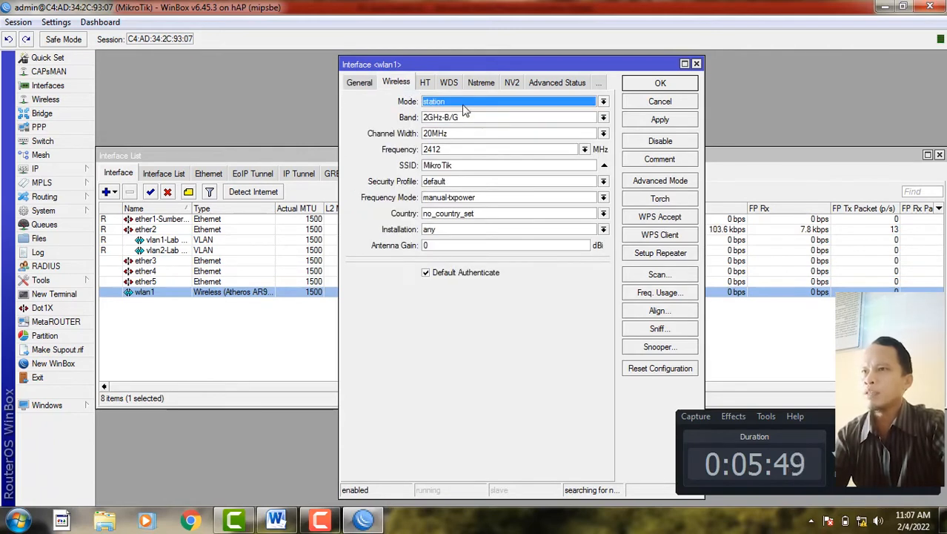
pyautogui.click(519, 103)
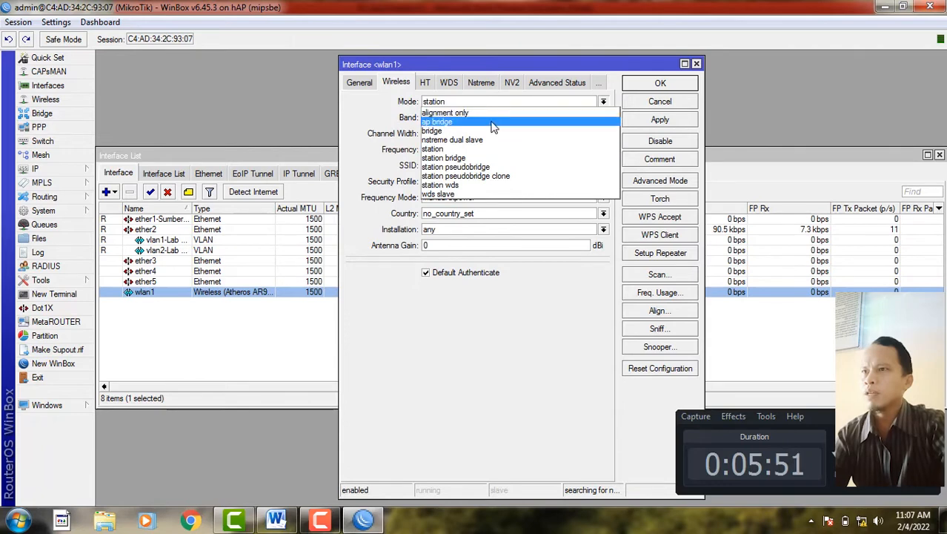
pyautogui.click(491, 122)
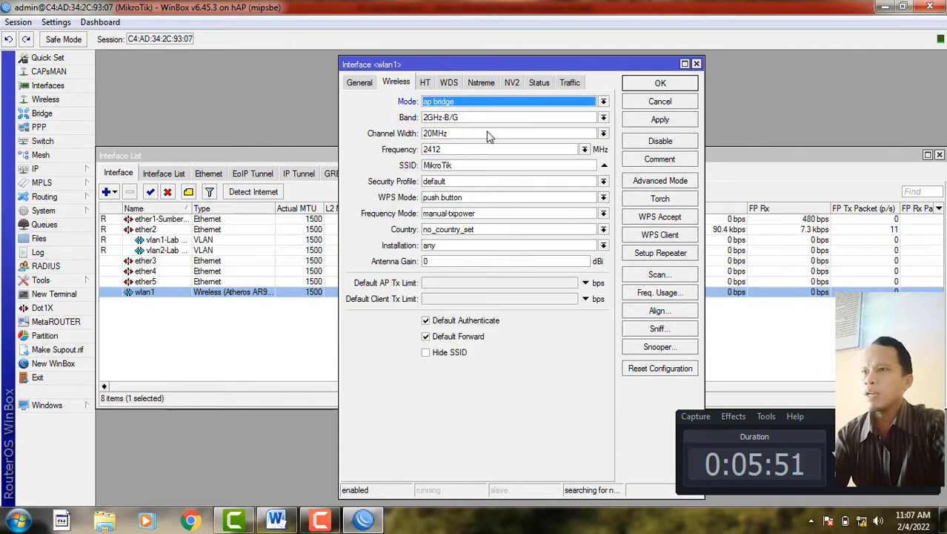
pyautogui.doubleClick(466, 165)
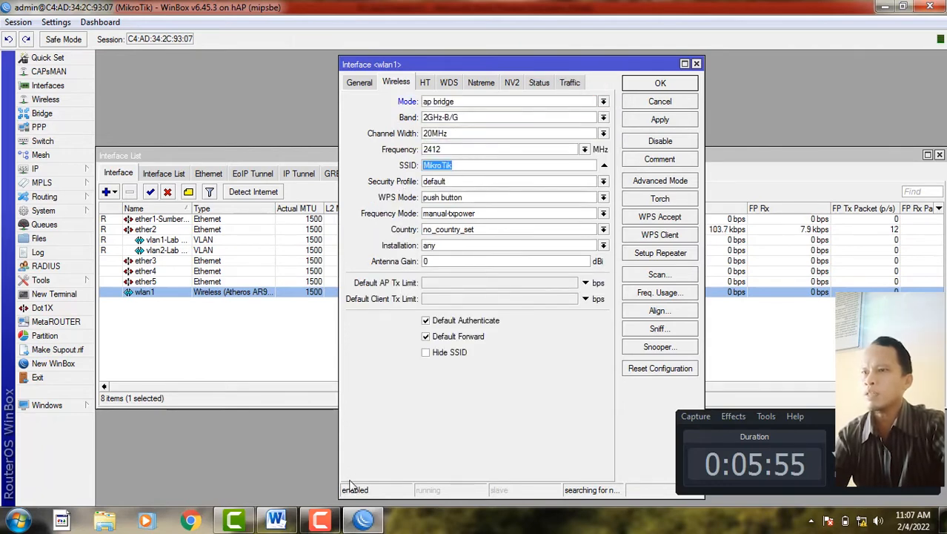
pyautogui.click(277, 519)
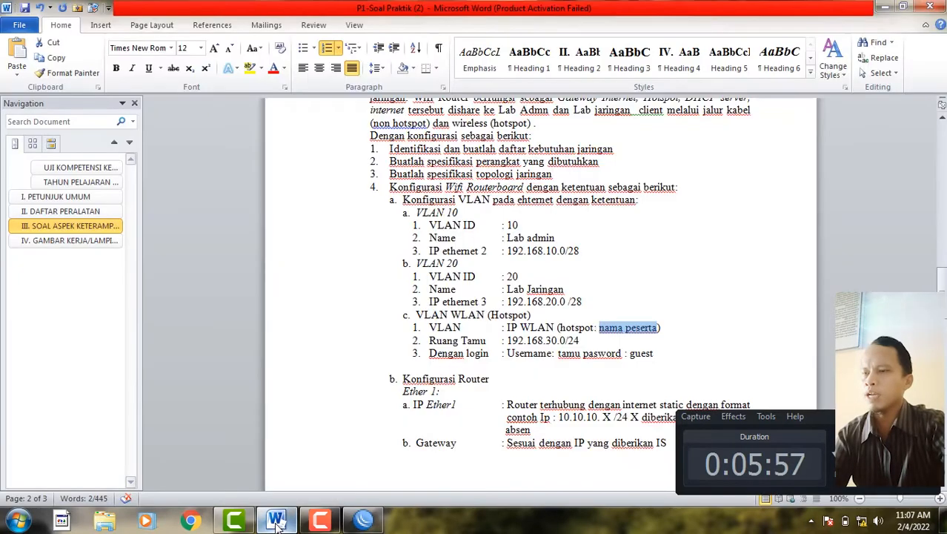
pyautogui.click(277, 520)
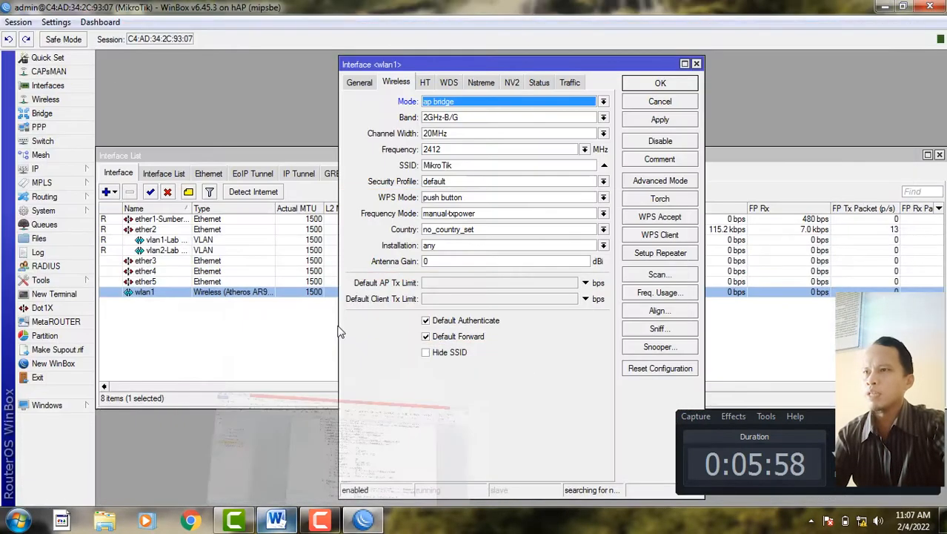
pyautogui.moveTo(463, 168); pyautogui.dragTo(406, 172)
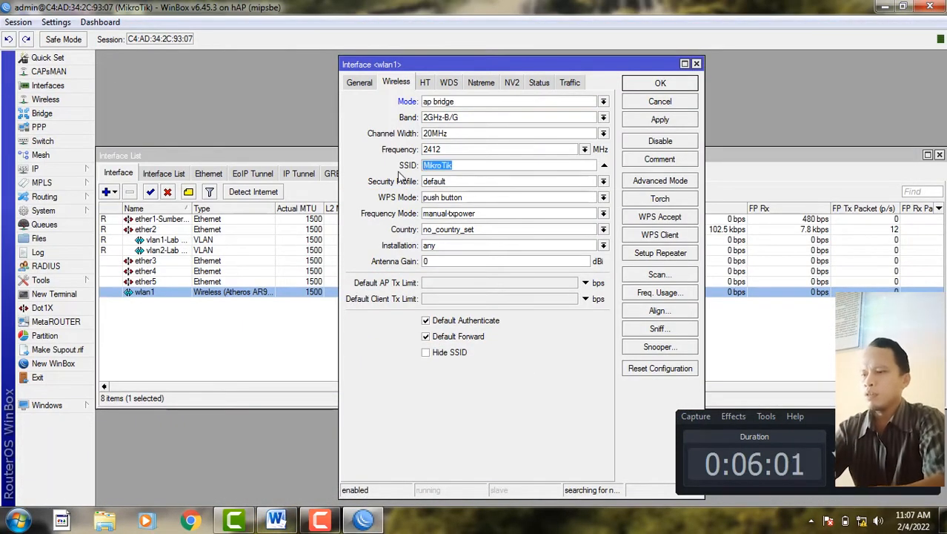
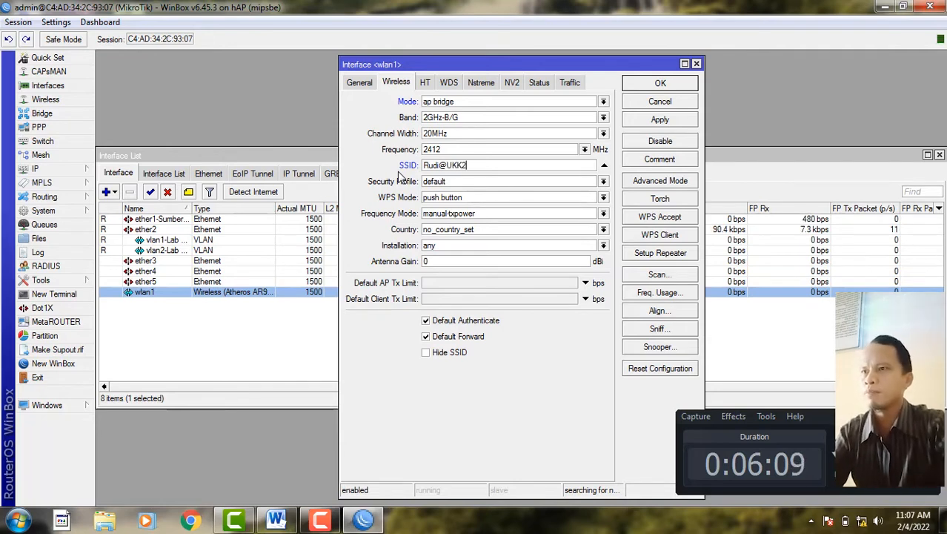
pyautogui.click(645, 121)
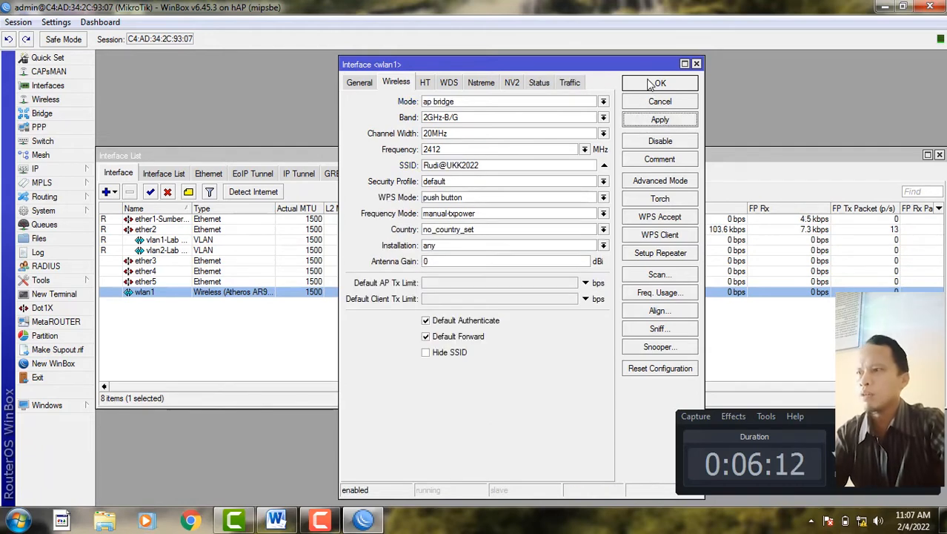
pyautogui.click(657, 82)
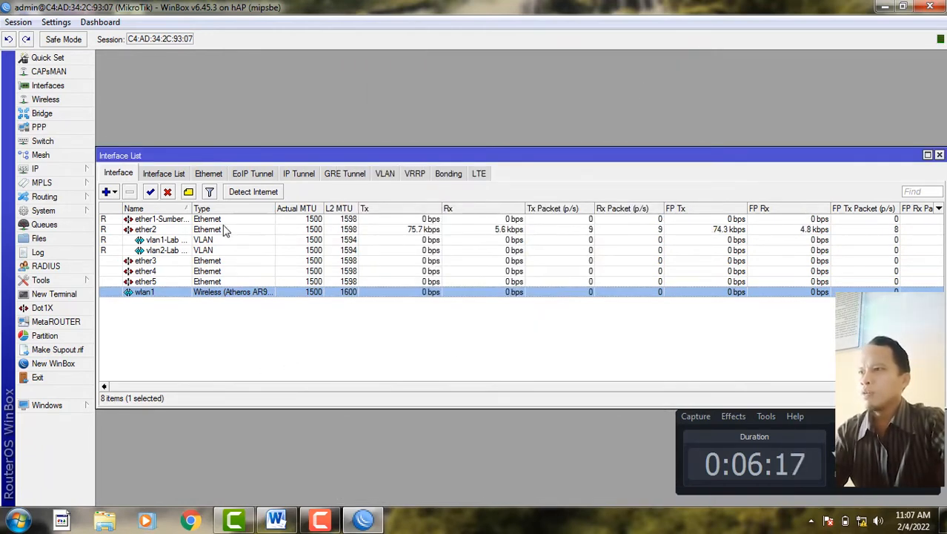
# - Open IP > DHCP Client and place its empty window below the interface list
pyautogui.moveTo(236, 156); pyautogui.dragTo(242, 96)
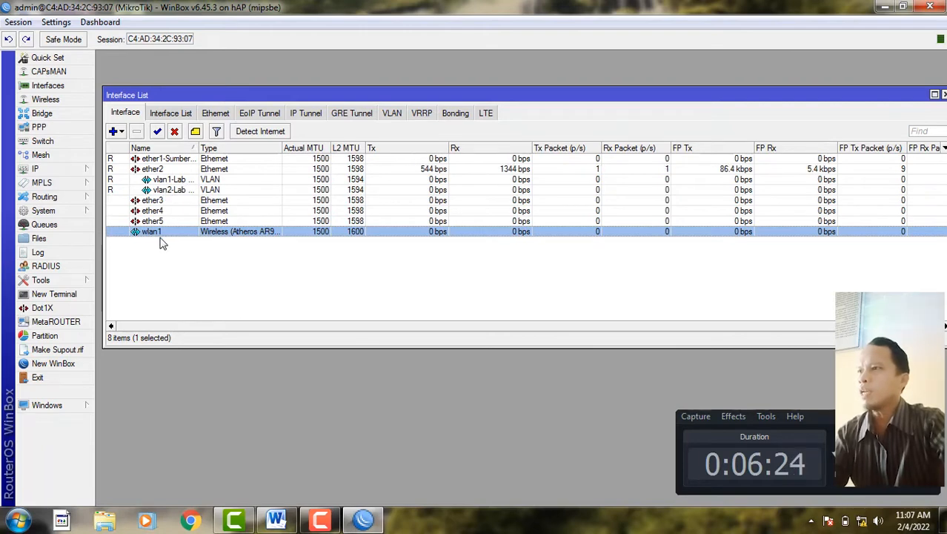
pyautogui.click(81, 173)
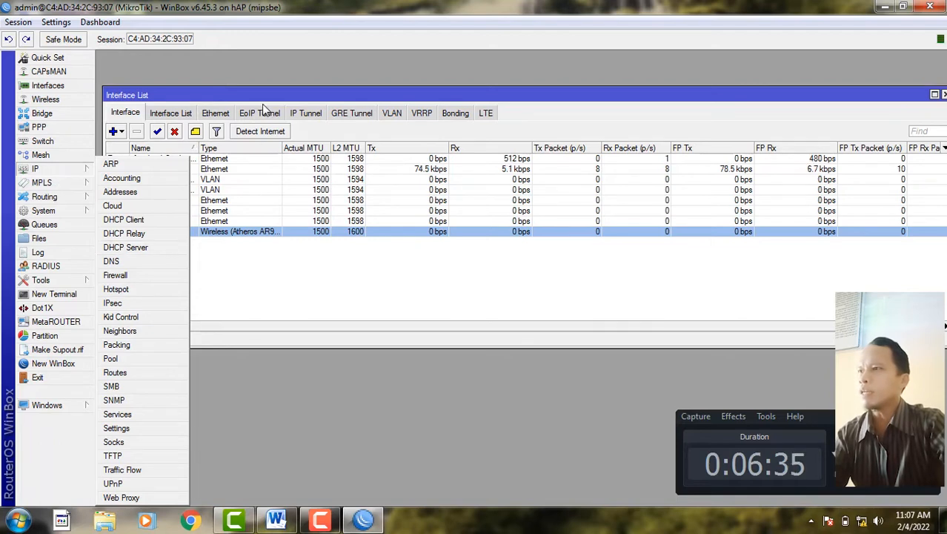
pyautogui.click(63, 170)
pyautogui.click(62, 171)
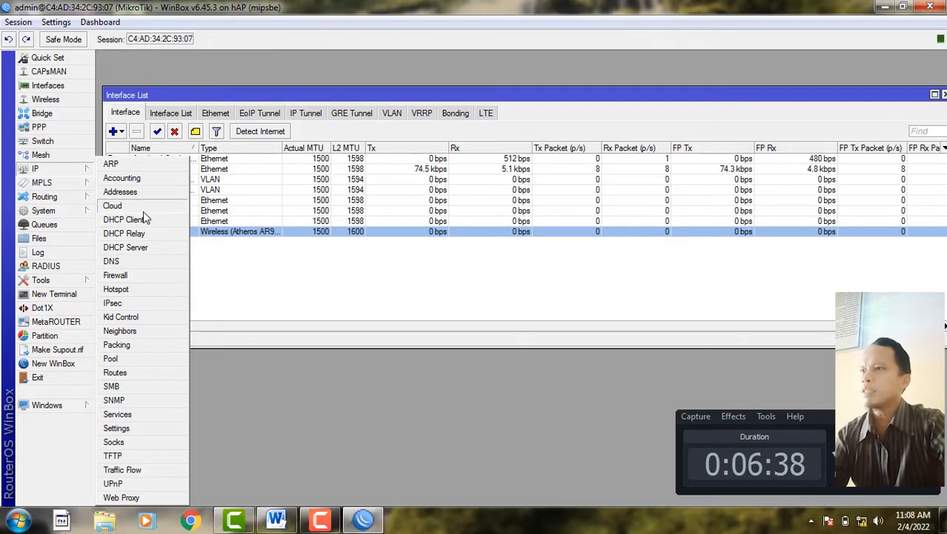
pyautogui.click(134, 221)
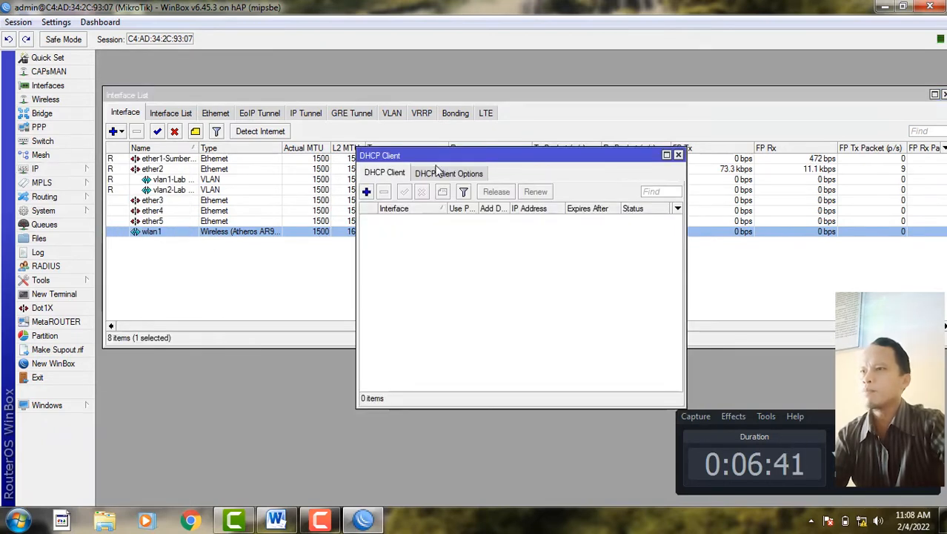
pyautogui.moveTo(443, 159); pyautogui.dragTo(334, 261)
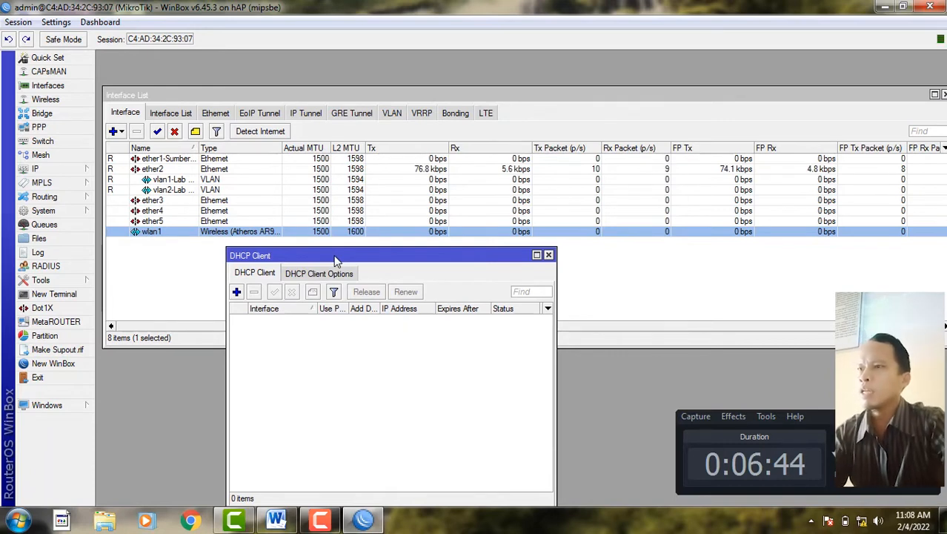
pyautogui.moveTo(336, 255); pyautogui.dragTo(310, 249)
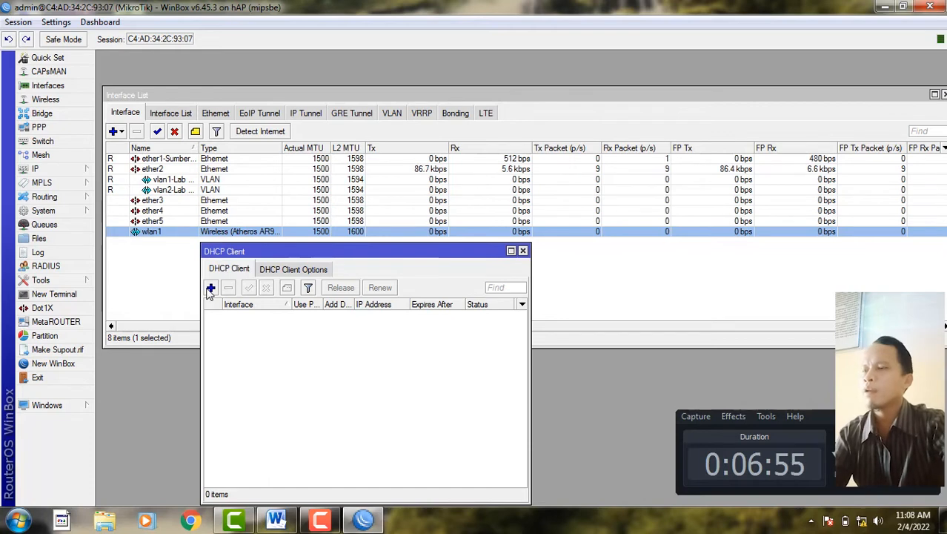
# - Add a DHCP client on ether1-Sumber Internet and widen the list to see its bound status
pyautogui.click(211, 289)
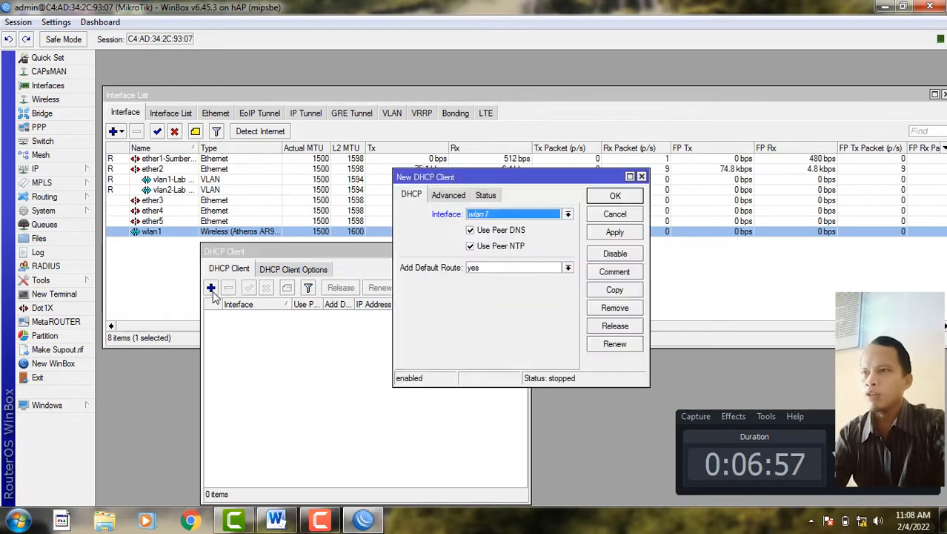
pyautogui.click(519, 215)
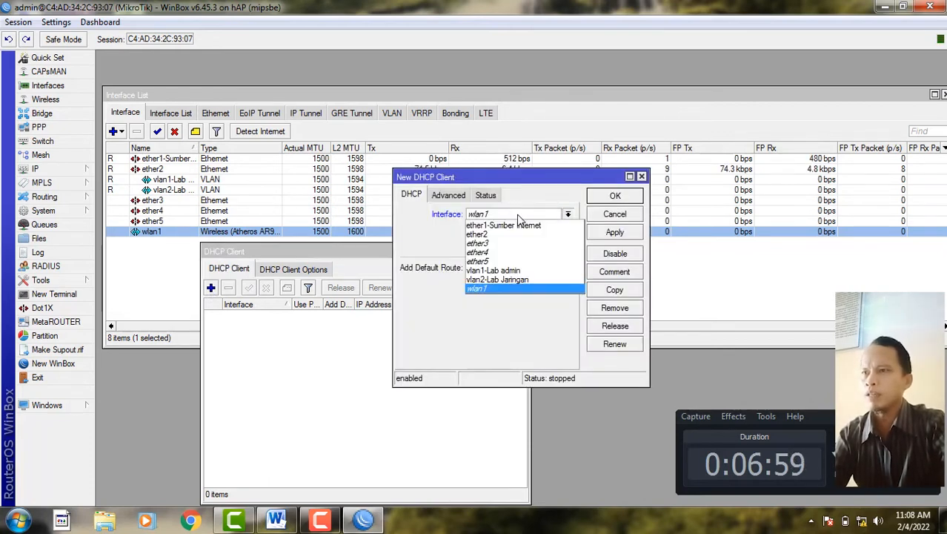
pyautogui.click(518, 227)
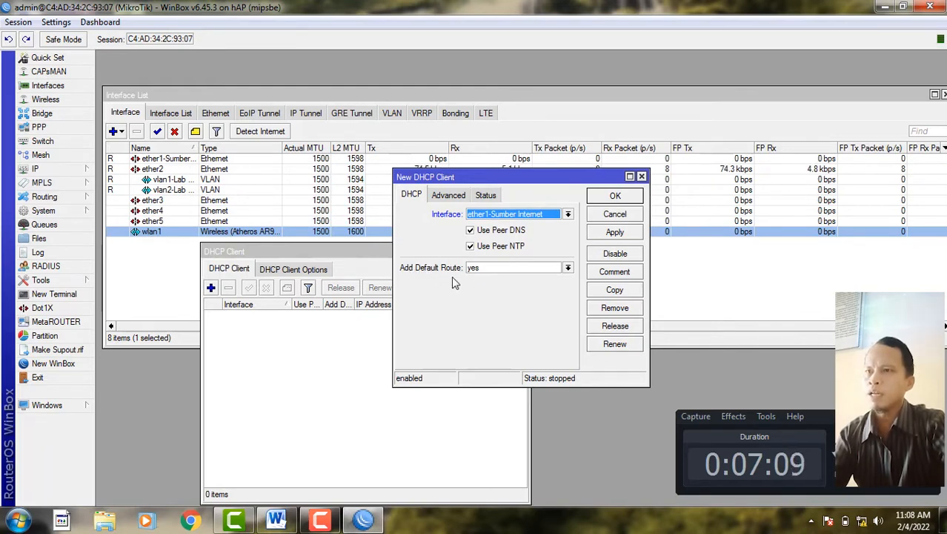
pyautogui.click(616, 232)
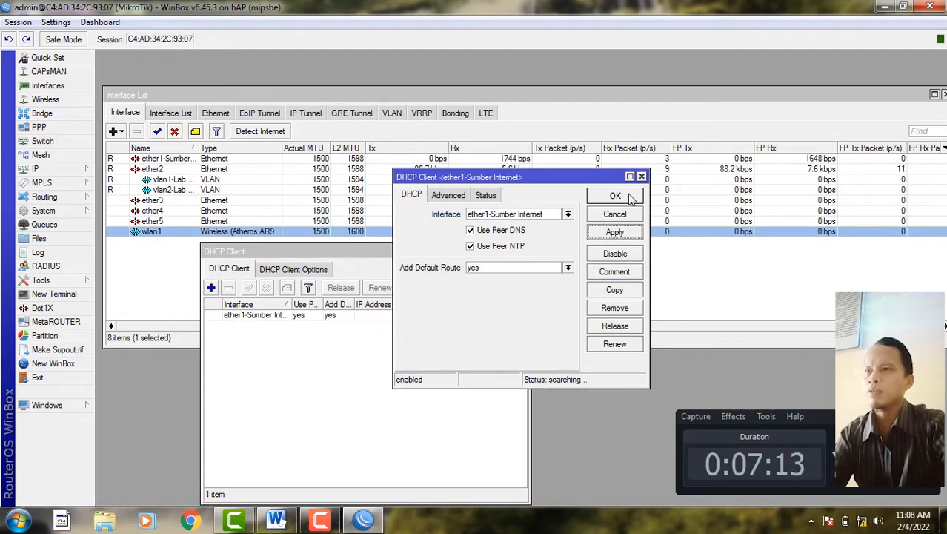
pyautogui.click(629, 197)
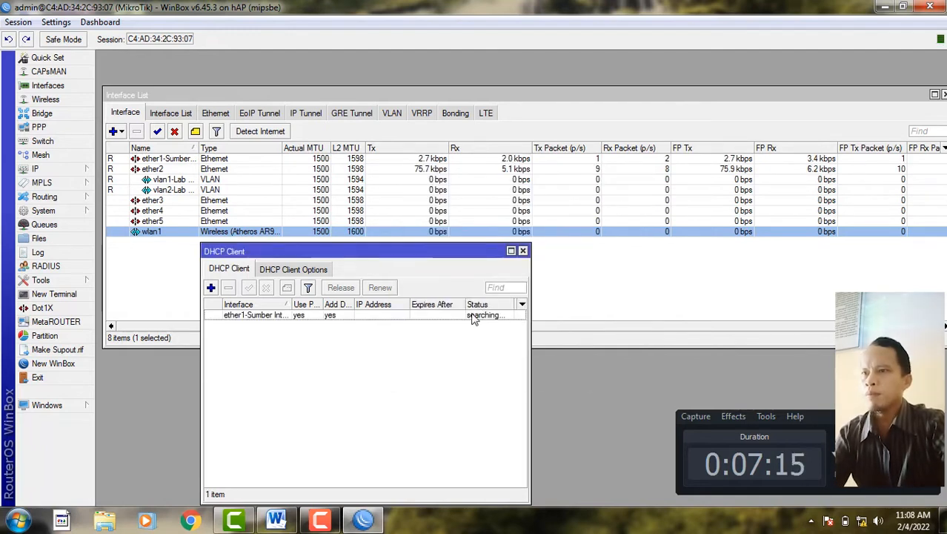
pyautogui.moveTo(530, 363); pyautogui.dragTo(602, 364)
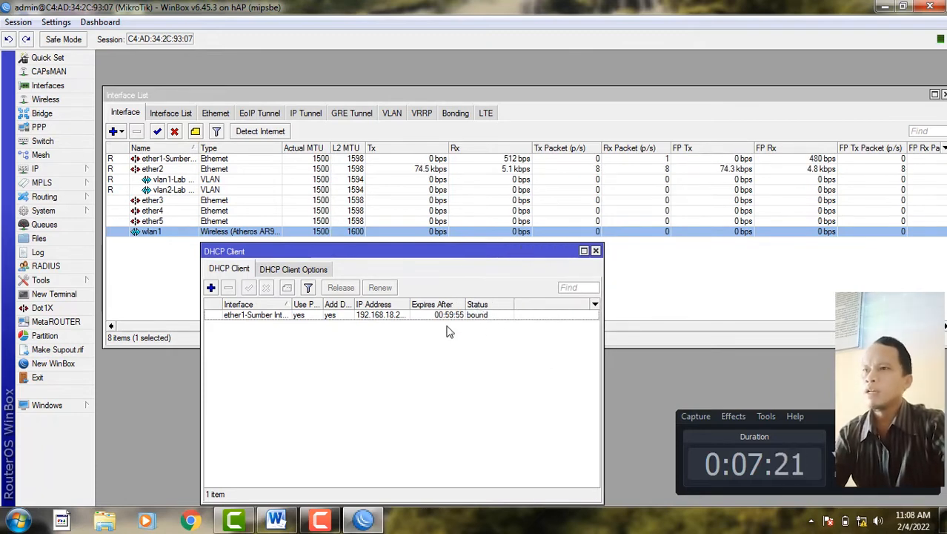
pyautogui.moveTo(448, 260); pyautogui.dragTo(356, 174)
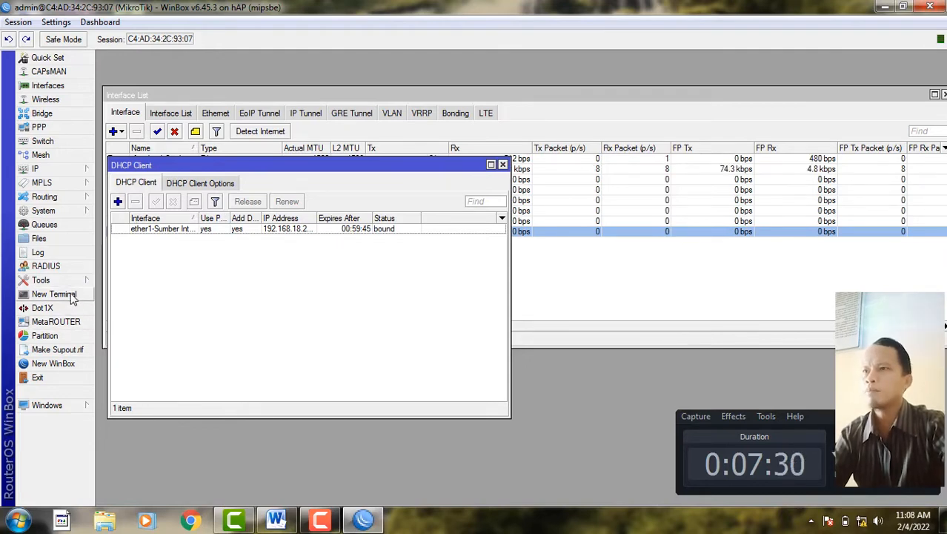
# - Ping google.com from a new terminal, confirming 10 of 10 replies with 0% loss
pyautogui.click(72, 296)
pyautogui.moveTo(383, 152); pyautogui.dragTo(409, 143)
pyautogui.write('ping goo')
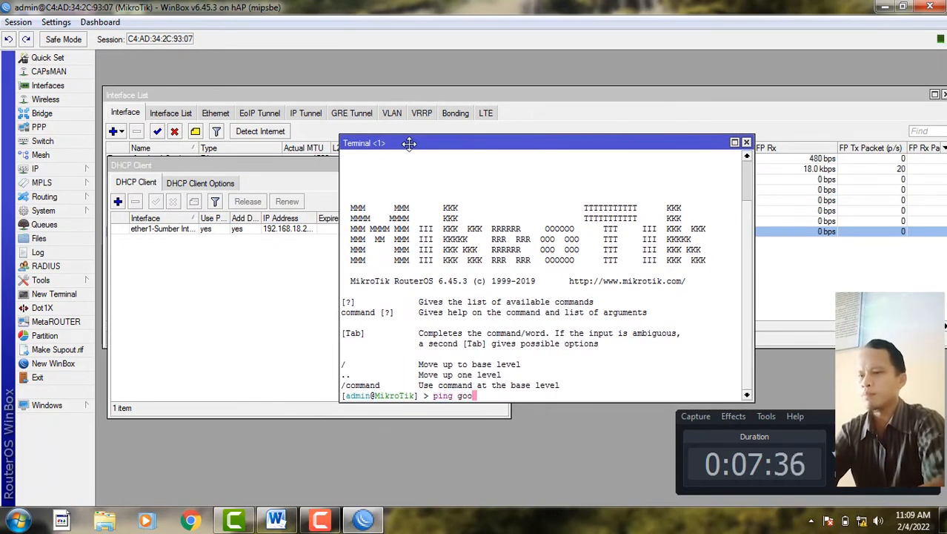
pyautogui.write('gle.com')
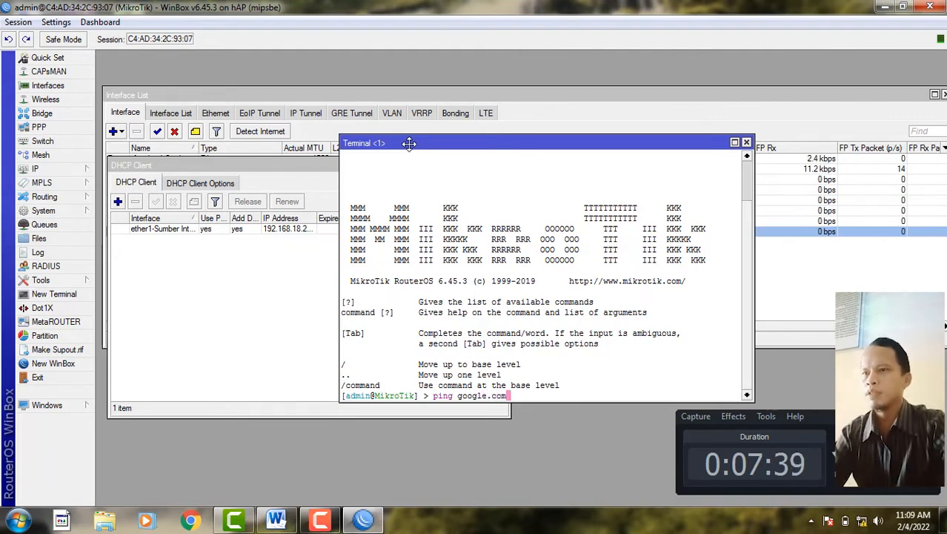
pyautogui.press('Return')
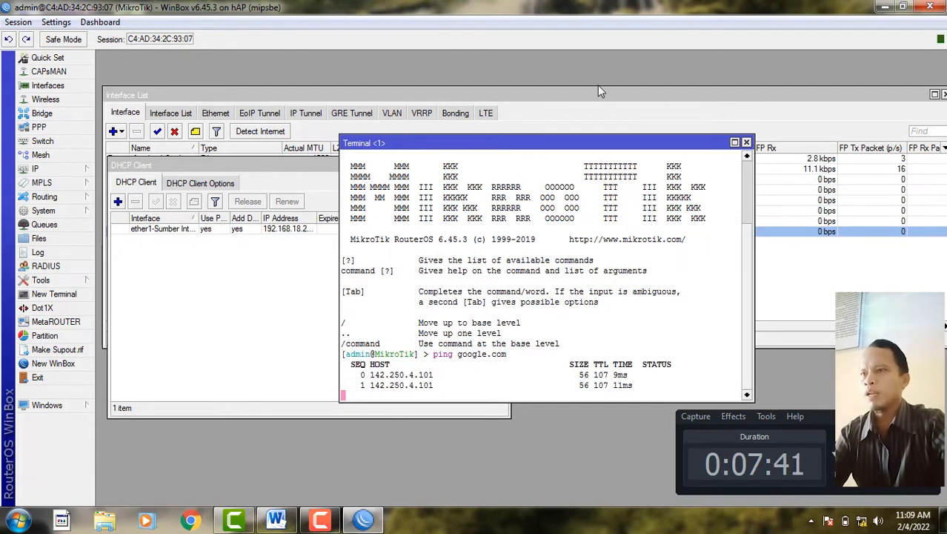
pyautogui.moveTo(592, 146); pyautogui.dragTo(479, 117)
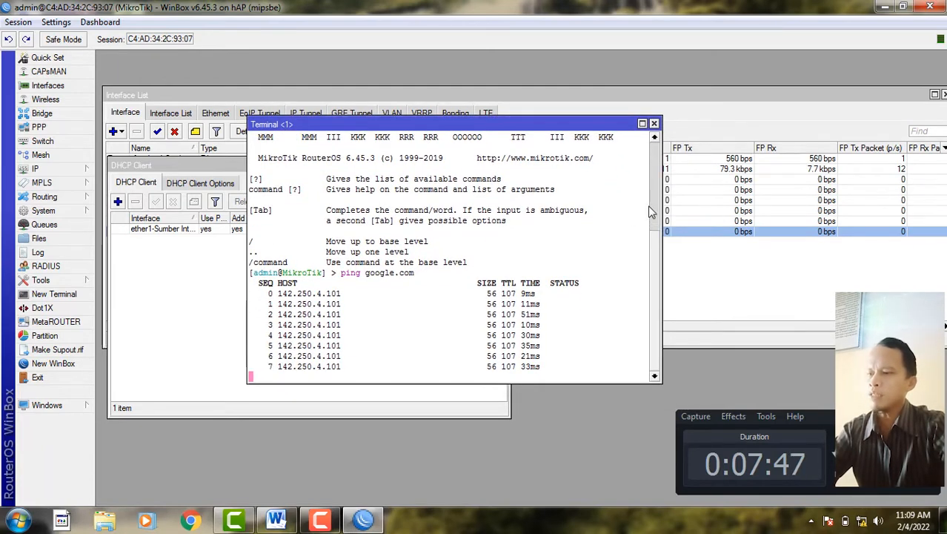
pyautogui.hotkey('ctrl', 'c')
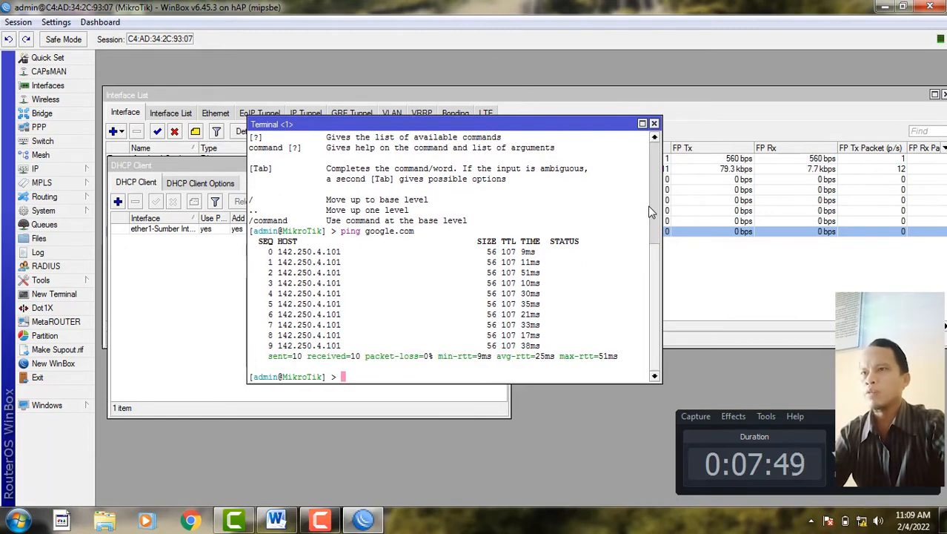
pyautogui.click(653, 123)
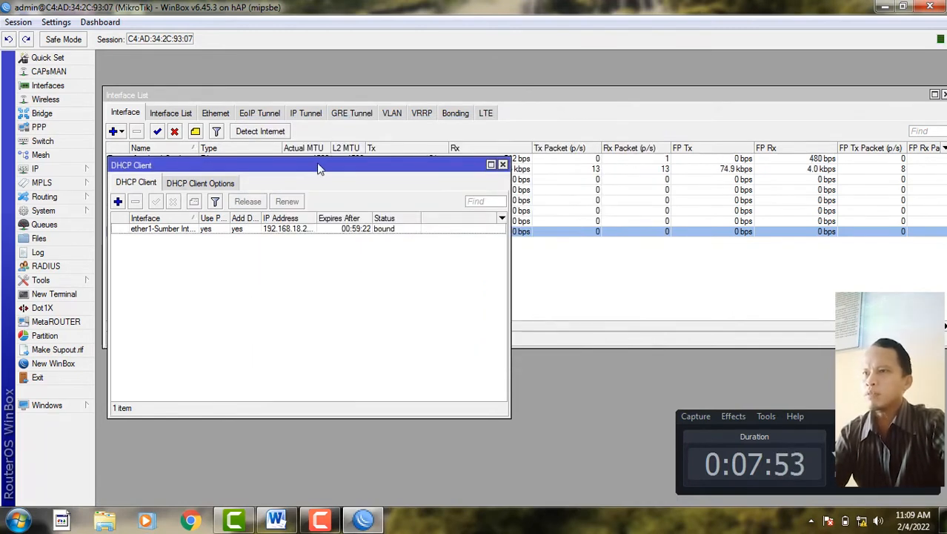
pyautogui.moveTo(320, 166); pyautogui.dragTo(326, 207)
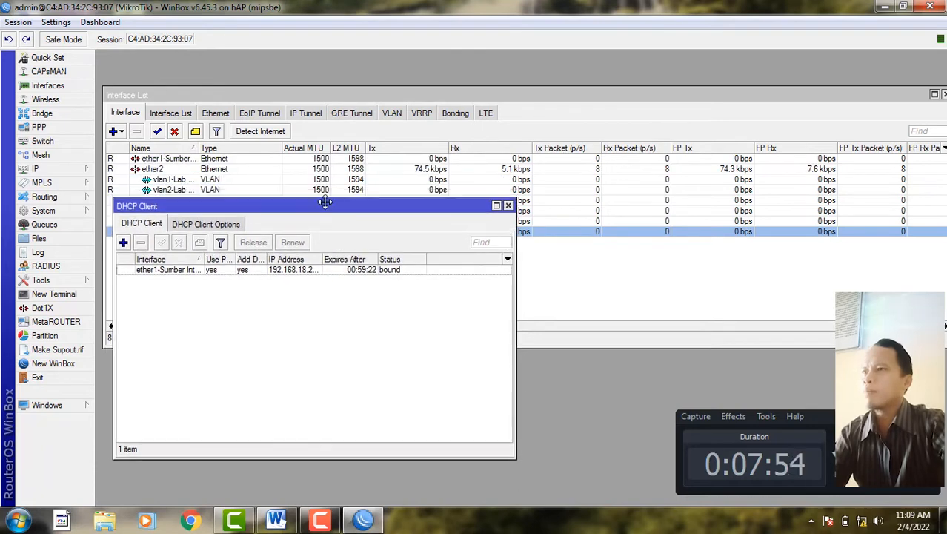
# - Close DHCP Client and start a new IP address on vlan1-Lab admin, then view the exam sheet
pyautogui.click(508, 206)
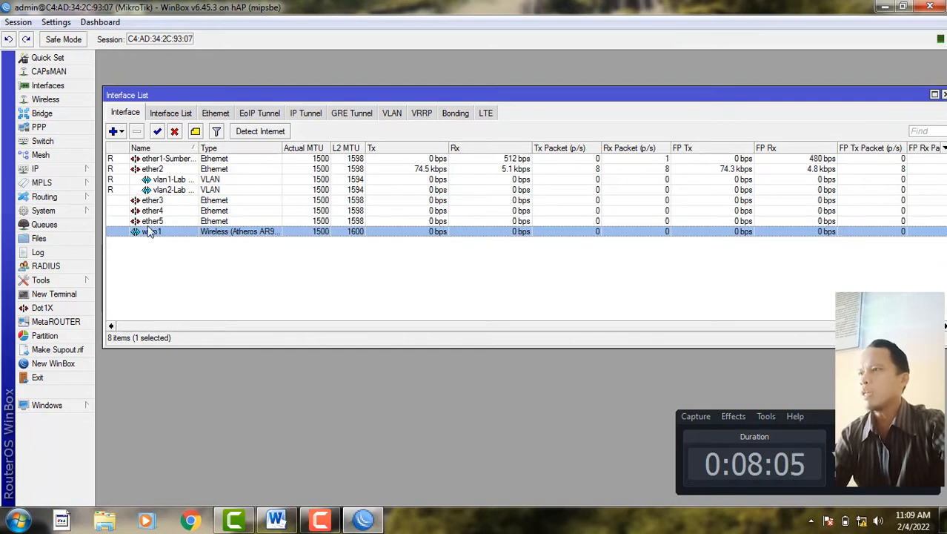
pyautogui.click(73, 173)
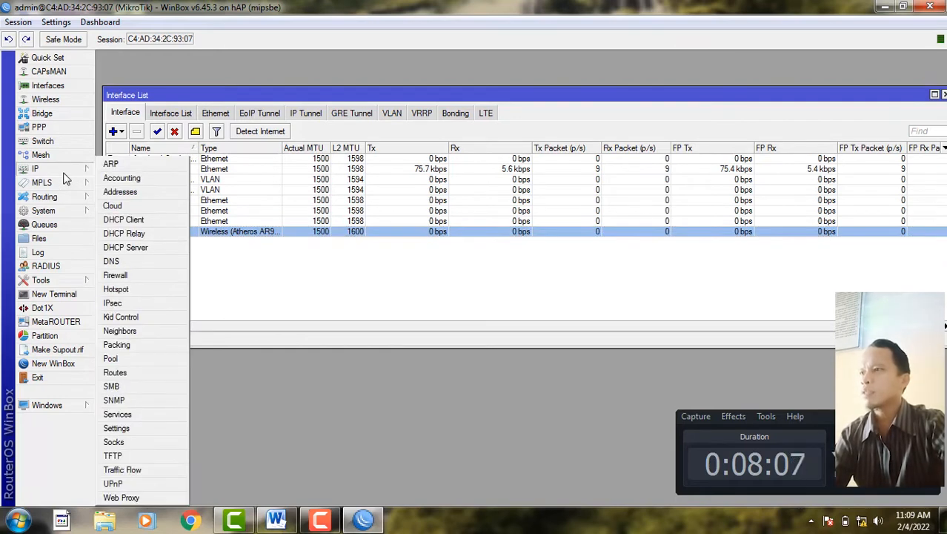
pyautogui.click(126, 192)
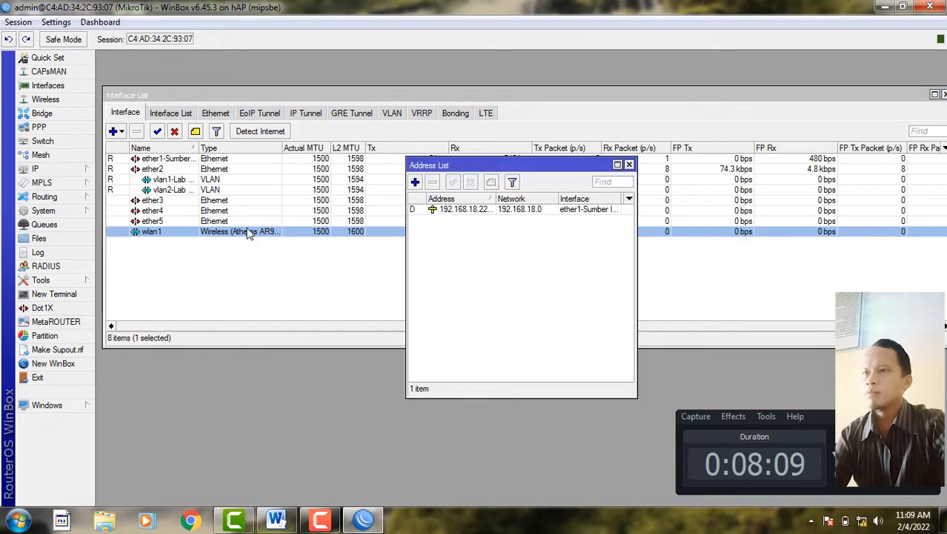
pyautogui.click(415, 182)
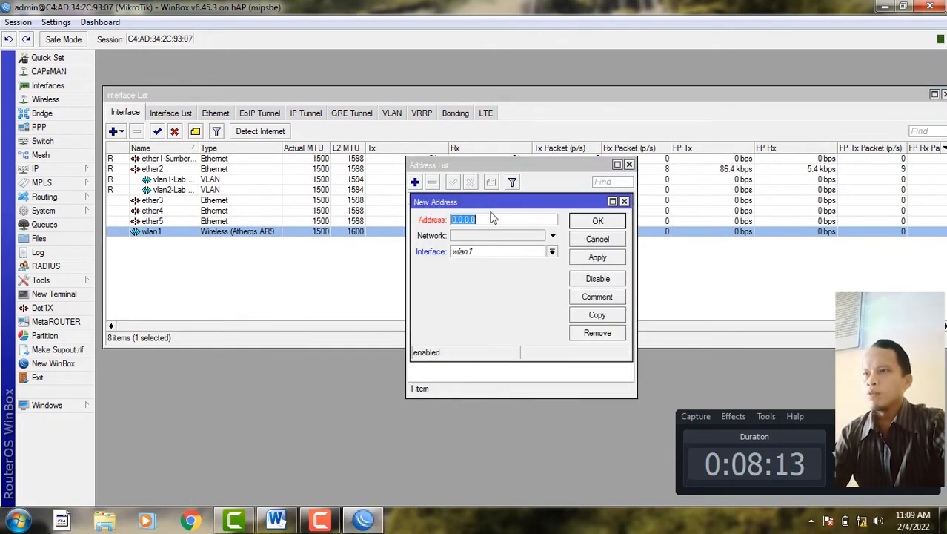
pyautogui.click(491, 253)
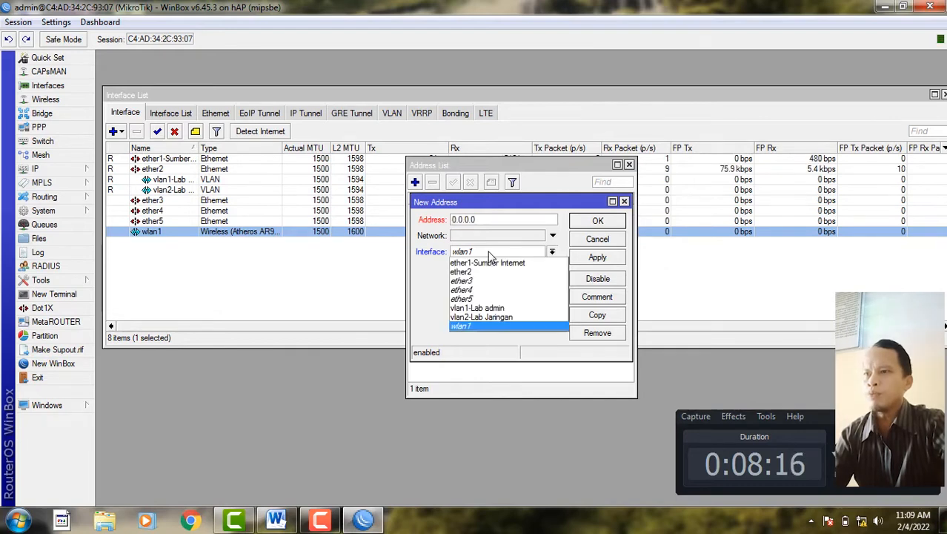
pyautogui.click(495, 310)
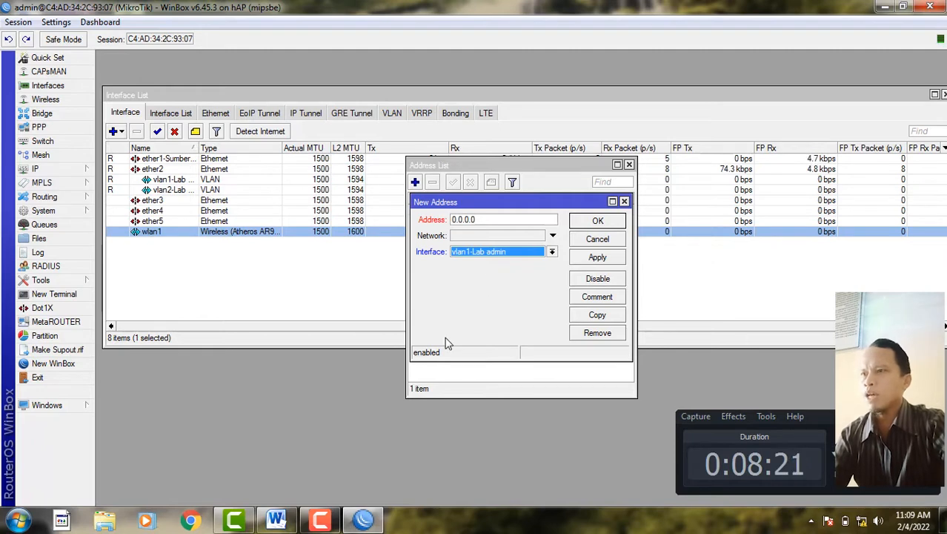
pyautogui.click(277, 517)
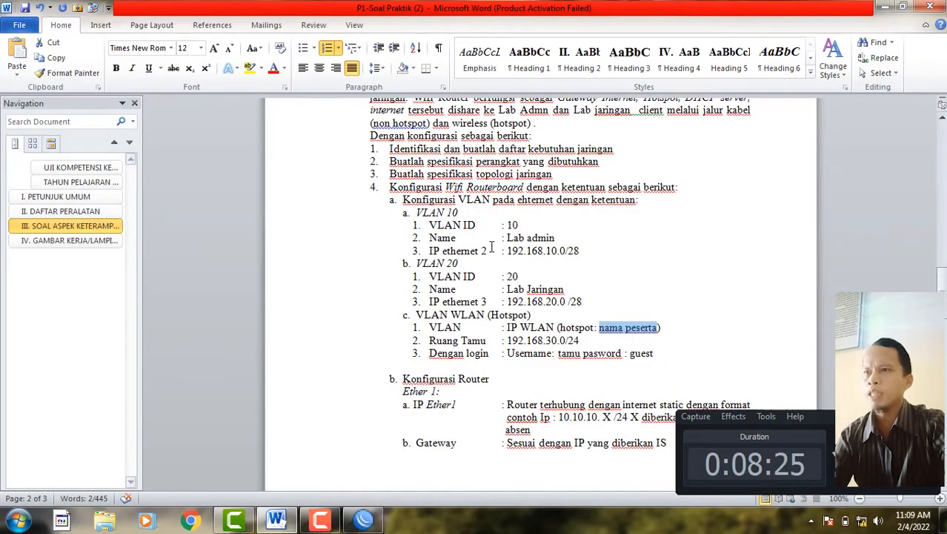
# - Select VLAN 10's address 192.168.10.0/28 on the exam sheet for copying
pyautogui.moveTo(507, 238); pyautogui.dragTo(556, 238)
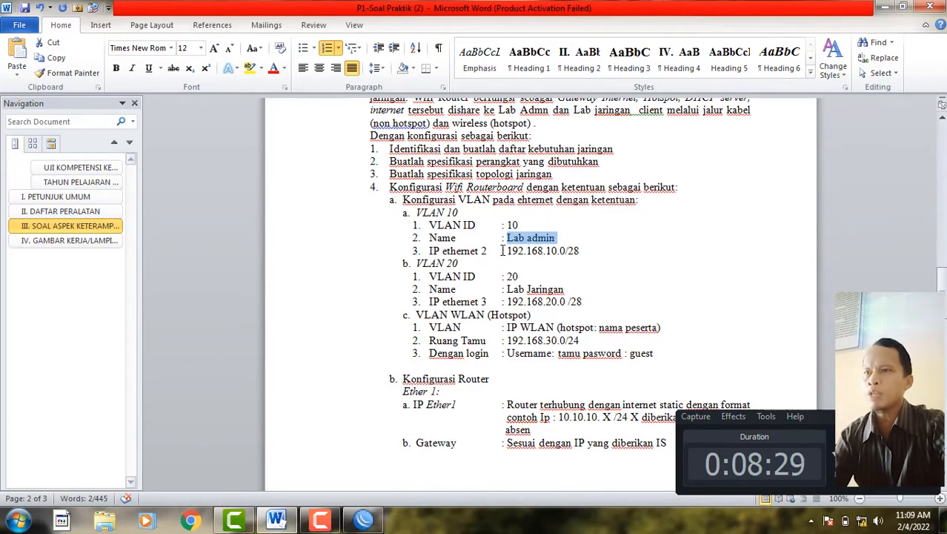
pyautogui.moveTo(507, 251); pyautogui.dragTo(574, 253)
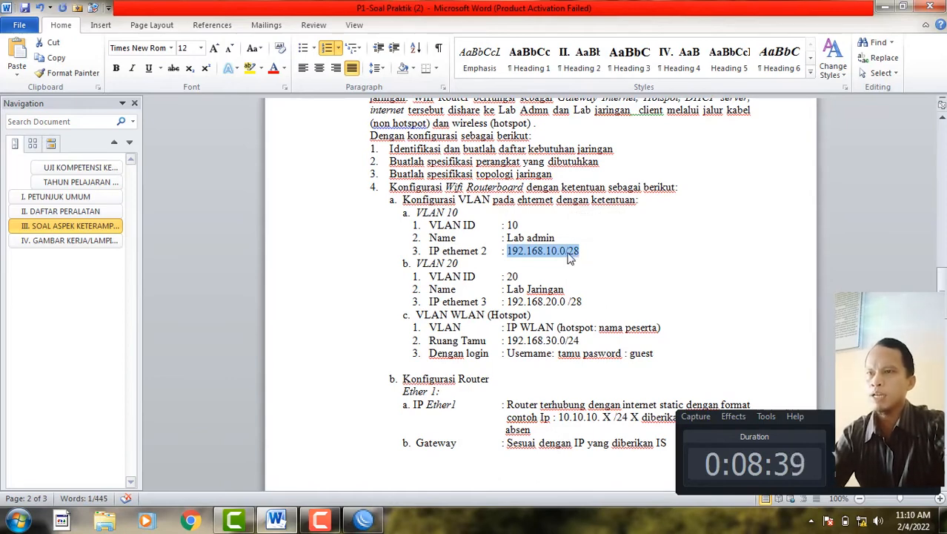
pyautogui.rightClick(570, 256)
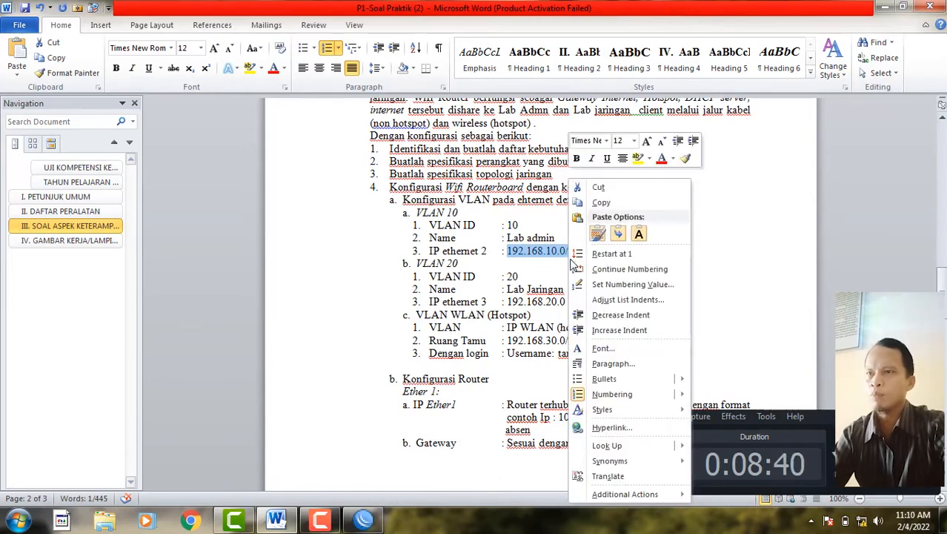
# - Paste 192.168.10.0/28 into the new address, change it to 192.168.10.1/28, and save it
pyautogui.click(602, 202)
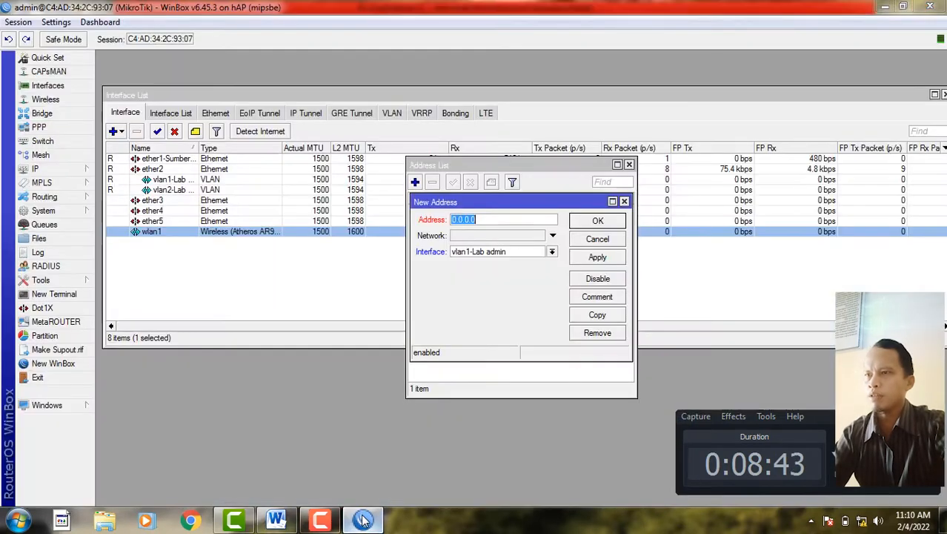
pyautogui.click(364, 520)
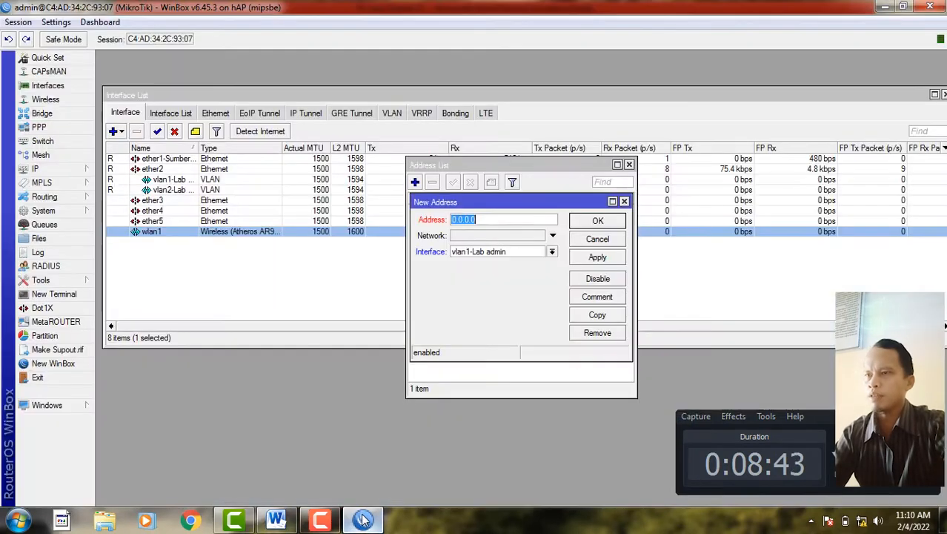
pyautogui.rightClick(481, 219)
pyautogui.click(507, 259)
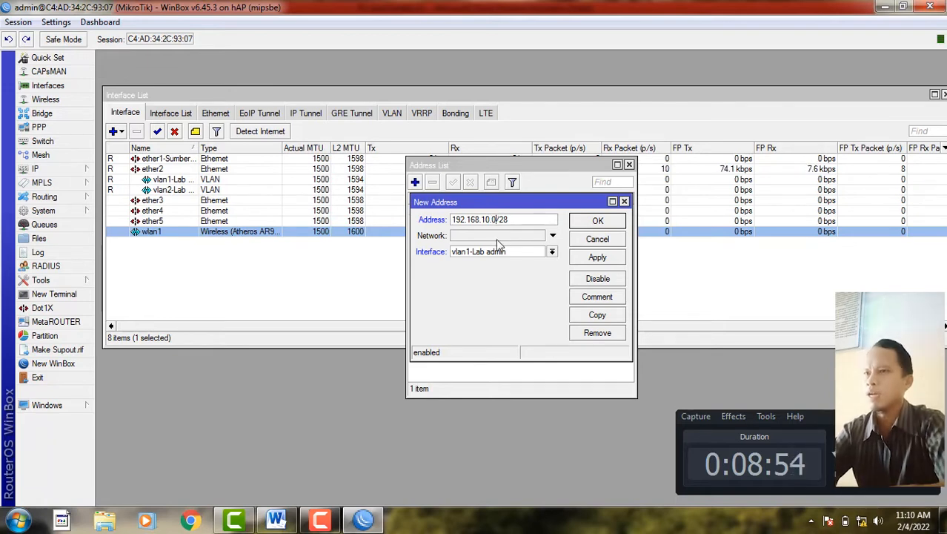
pyautogui.press('BackSpace')
pyautogui.write('1')
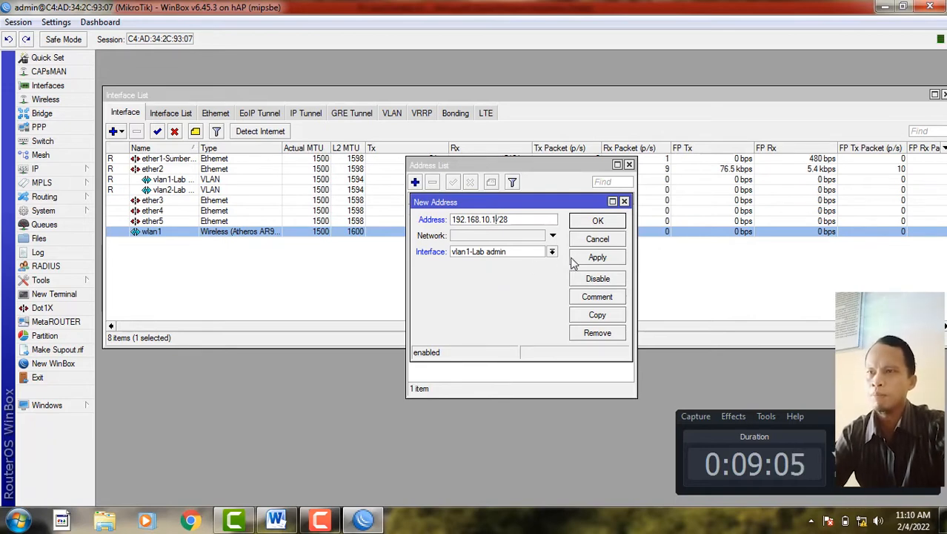
pyautogui.click(597, 258)
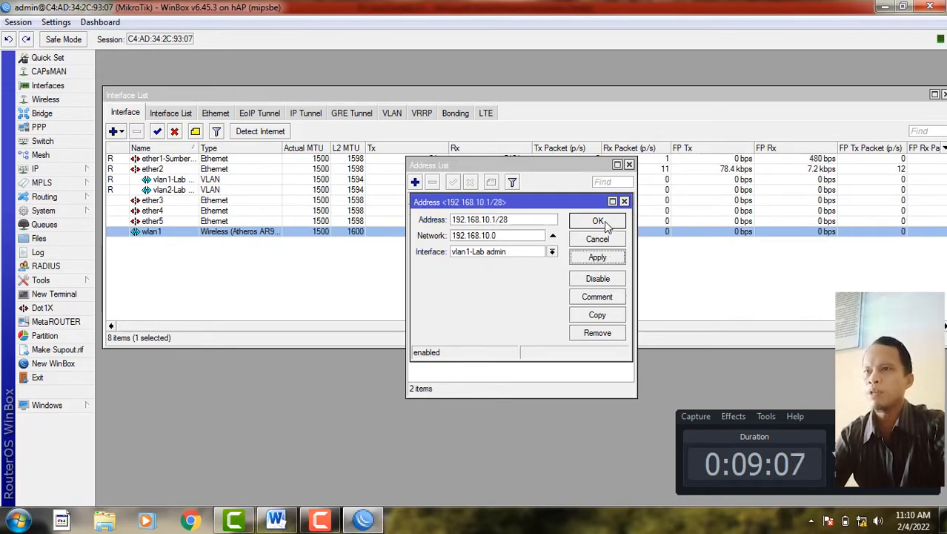
pyautogui.click(600, 222)
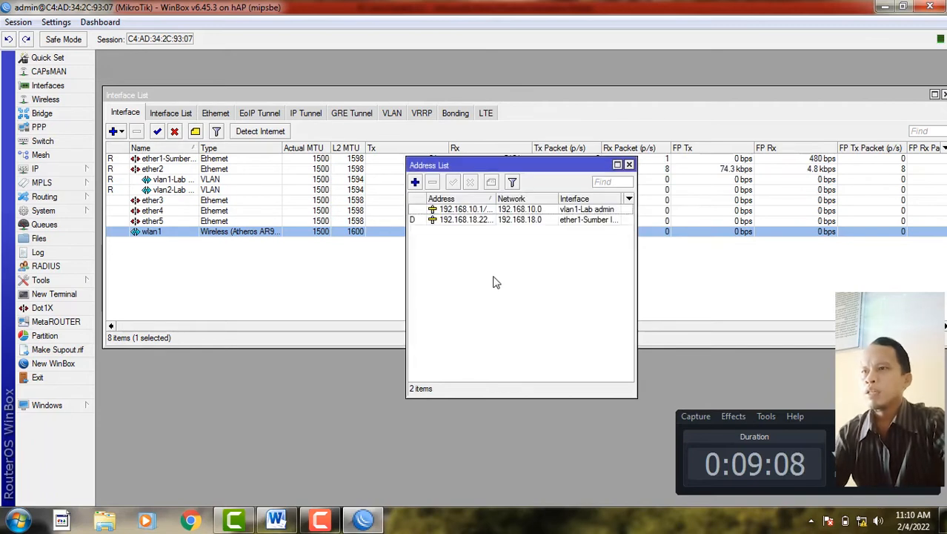
# - Start a new address on vlan2-Lab Jaringan and copy VLAN 20's 192.168.20.0/28 from the exam sheet
pyautogui.click(415, 182)
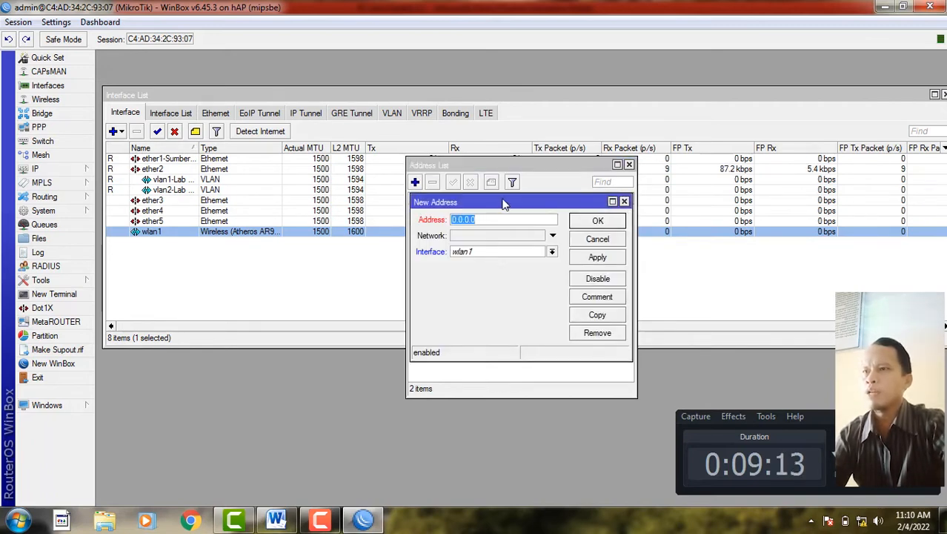
pyautogui.click(488, 254)
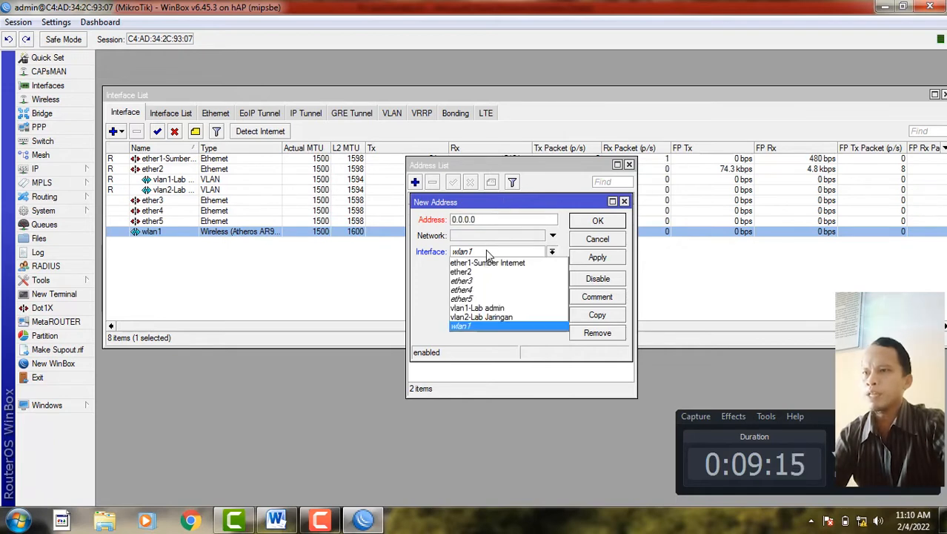
pyautogui.click(487, 318)
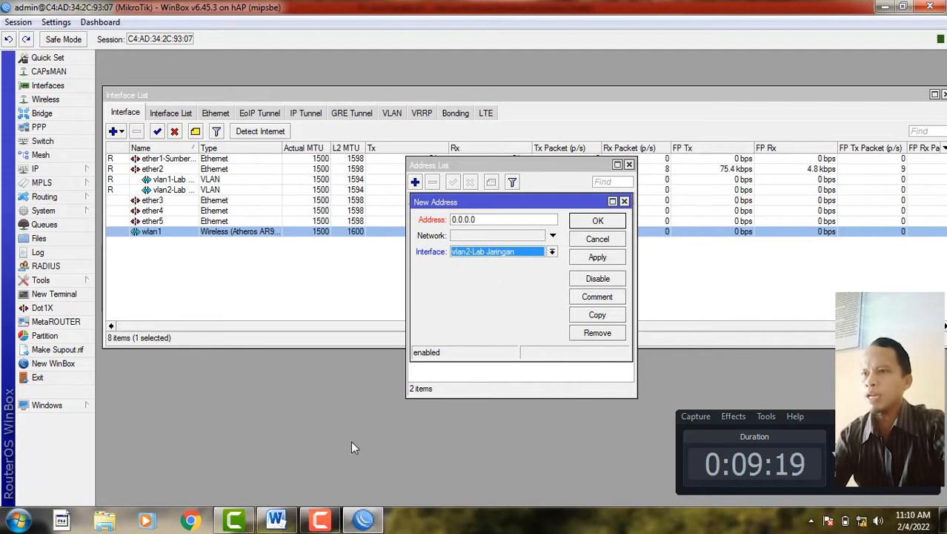
pyautogui.click(276, 519)
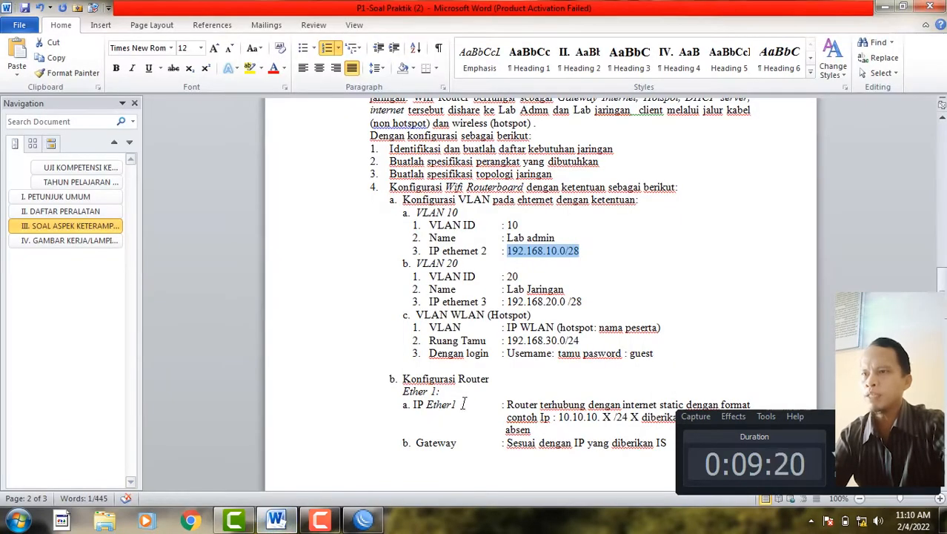
pyautogui.moveTo(508, 302); pyautogui.dragTo(585, 301)
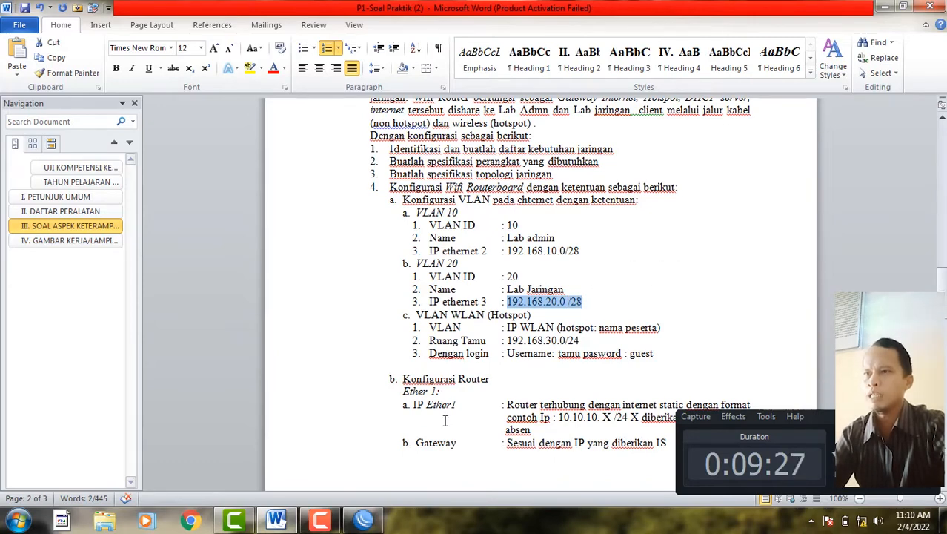
pyautogui.rightClick(528, 313)
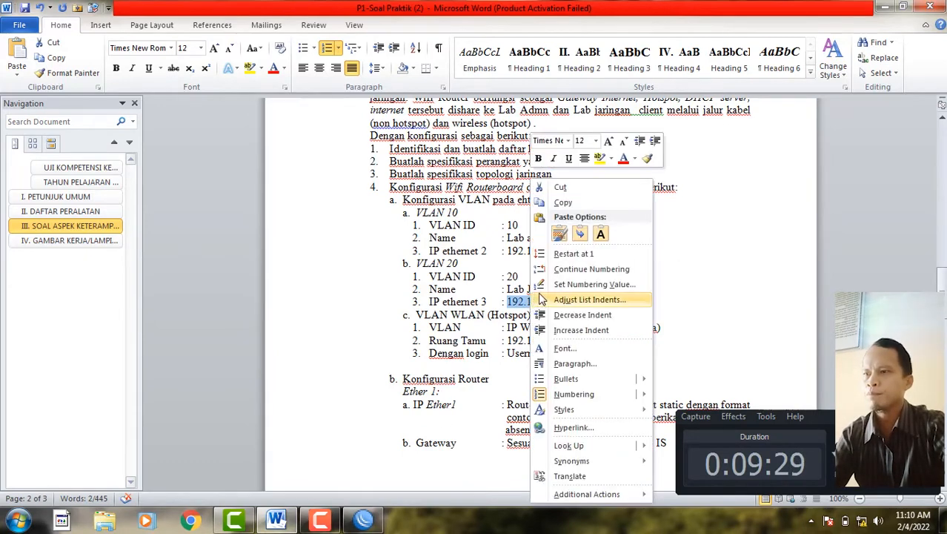
pyautogui.click(564, 201)
pyautogui.click(364, 519)
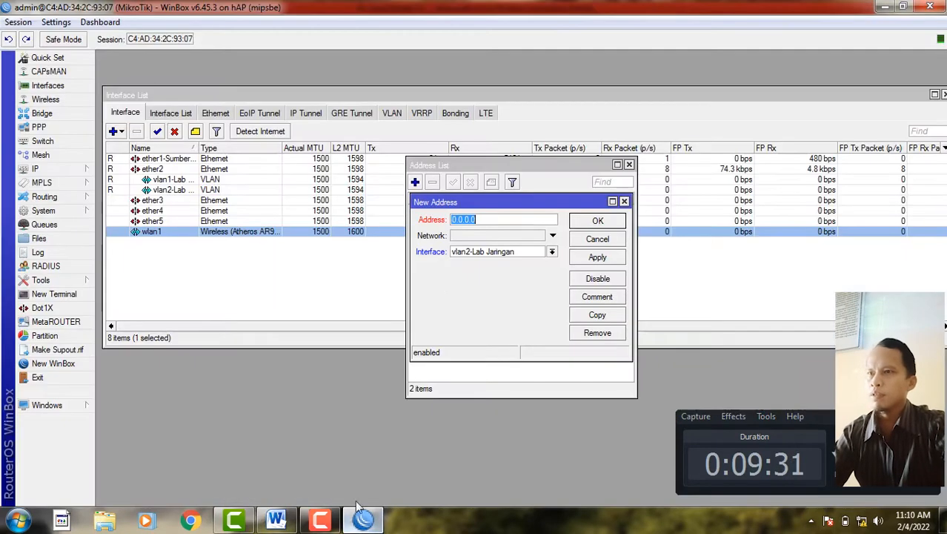
# - Paste the VLAN 20 address and change its last octet to make 192.168.20.1/28
pyautogui.rightClick(507, 223)
pyautogui.click(523, 262)
pyautogui.click(495, 222)
pyautogui.press('Delete')
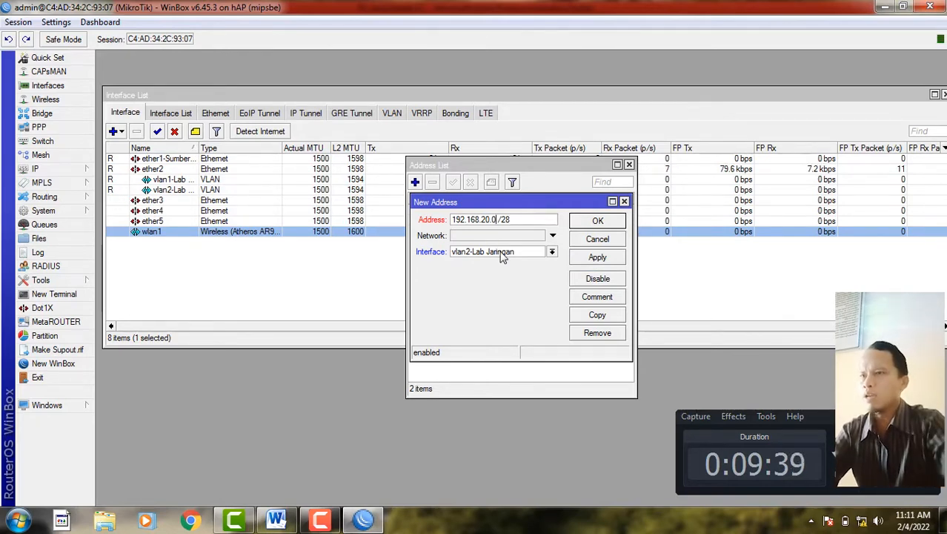
pyautogui.press('BackSpace')
pyautogui.write('1')
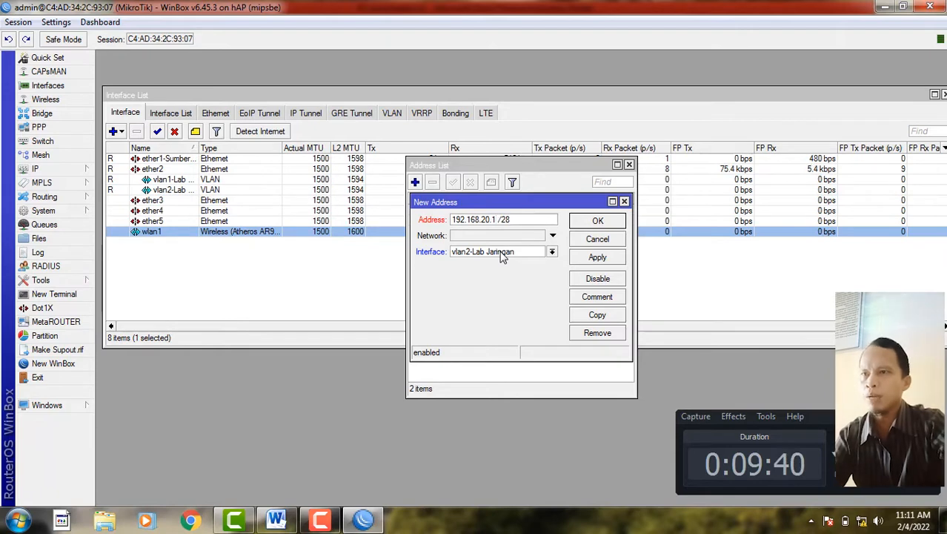
pyautogui.click(598, 220)
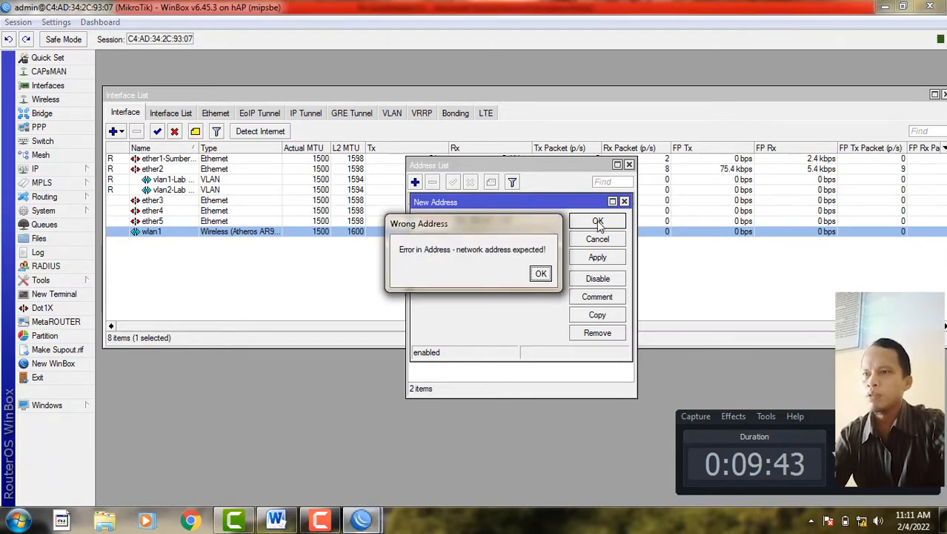
# - Clear the invalid-address error by removing the stray space before /28, then save the address
pyautogui.click(540, 272)
pyautogui.hotkey('alt', 'Tab')
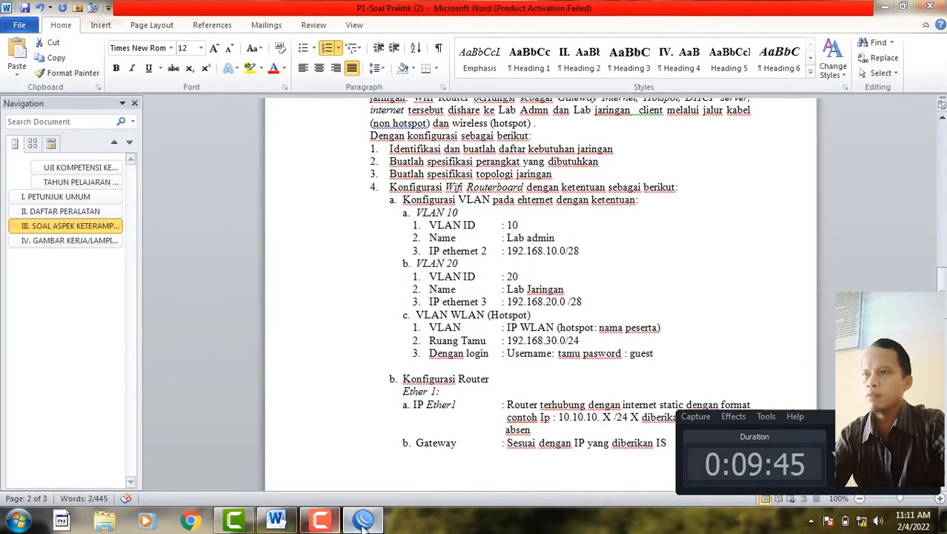
pyautogui.click(364, 520)
pyautogui.click(364, 521)
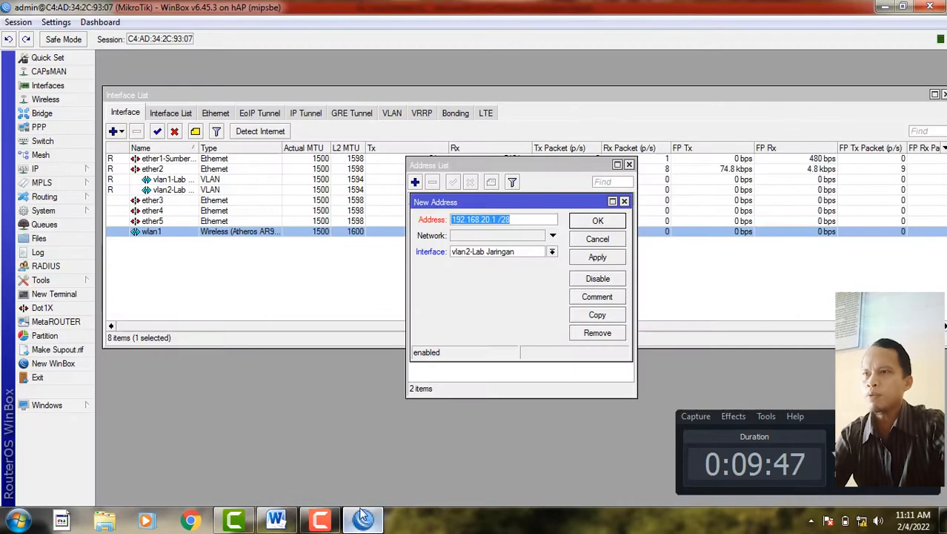
pyautogui.moveTo(502, 219); pyautogui.dragTo(497, 219)
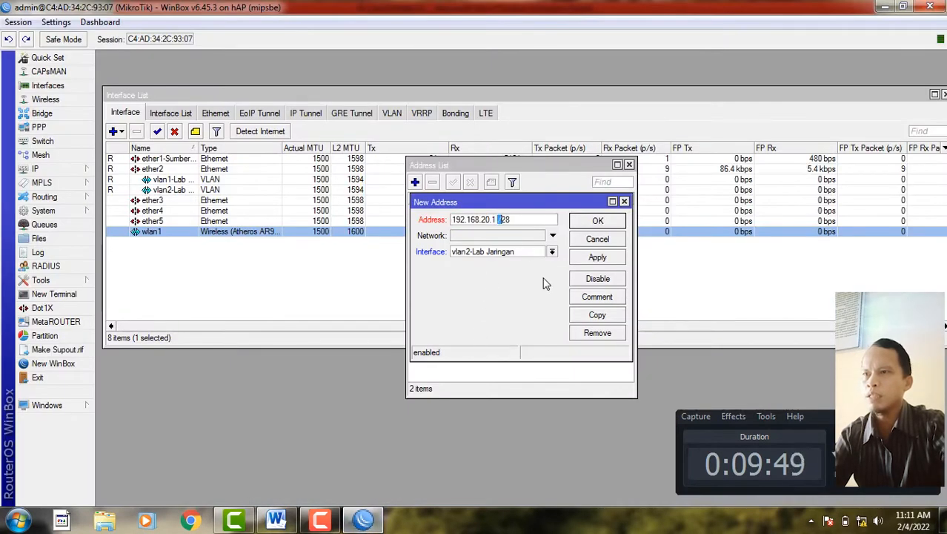
pyautogui.click(501, 220)
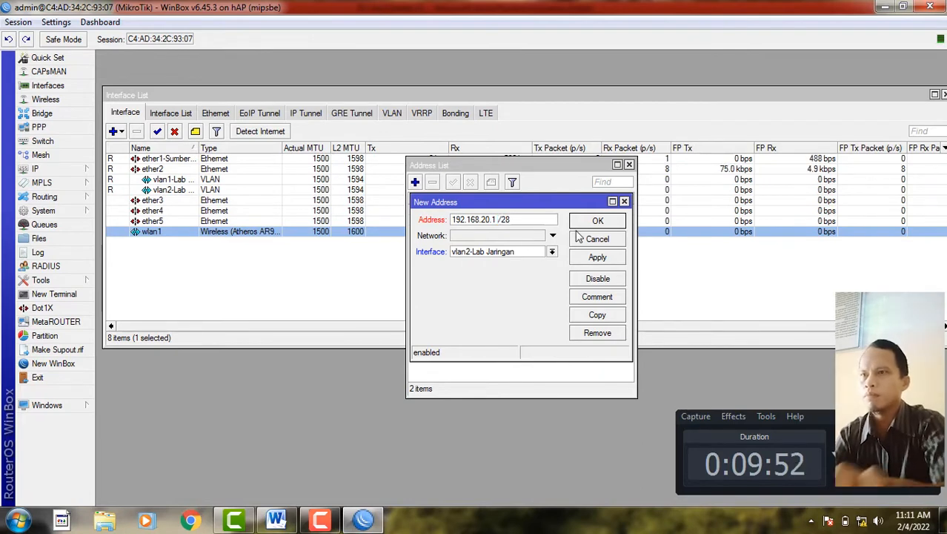
pyautogui.press('BackSpace')
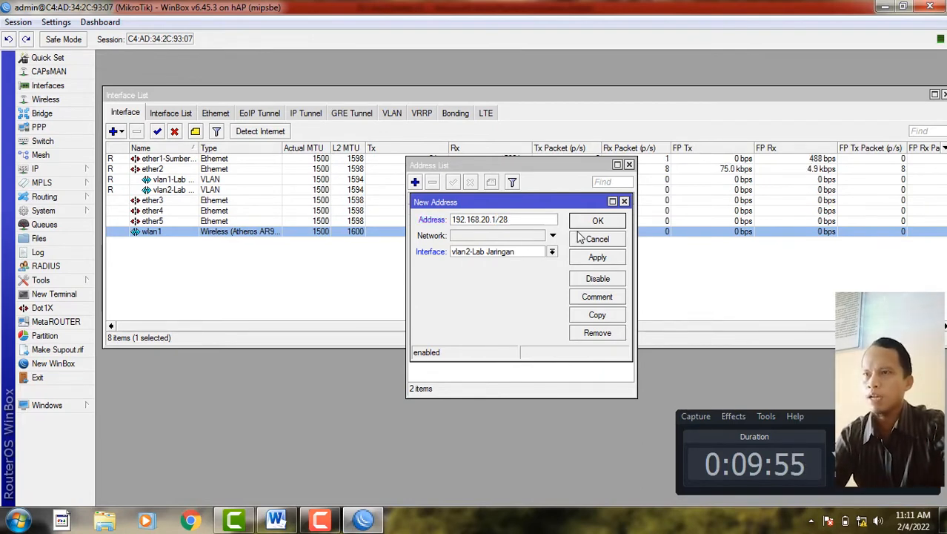
pyautogui.click(581, 261)
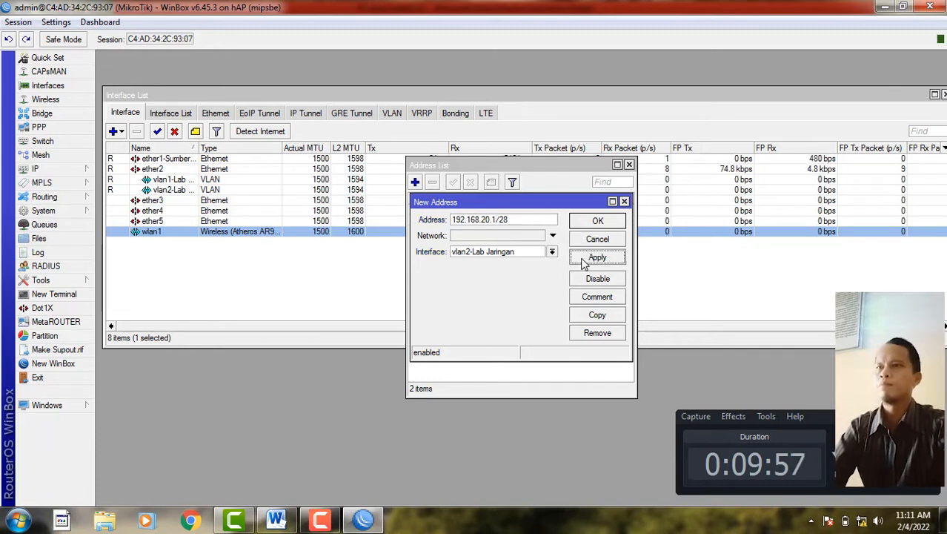
pyautogui.click(589, 226)
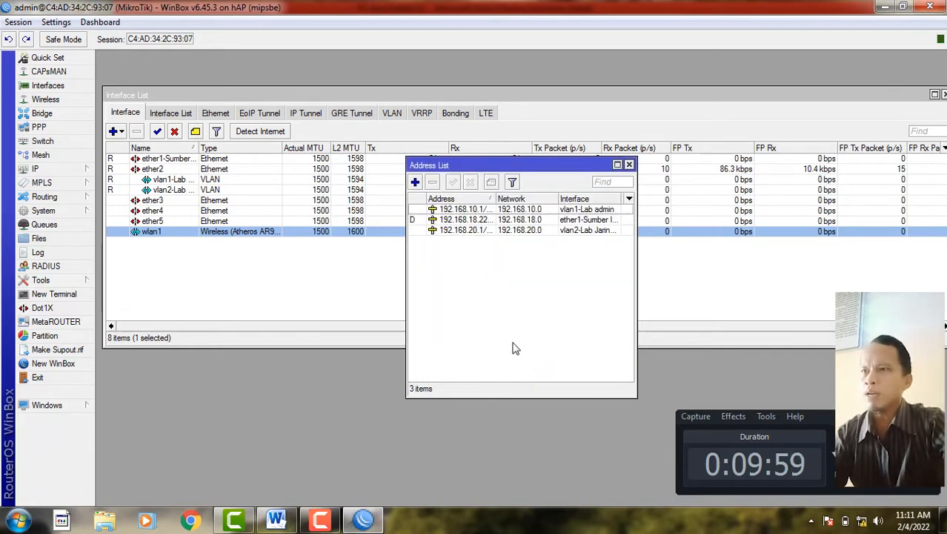
# - Start a new address on wlan1 and select the guest room address 192.168.30.0/24 on the exam sheet
pyautogui.click(416, 183)
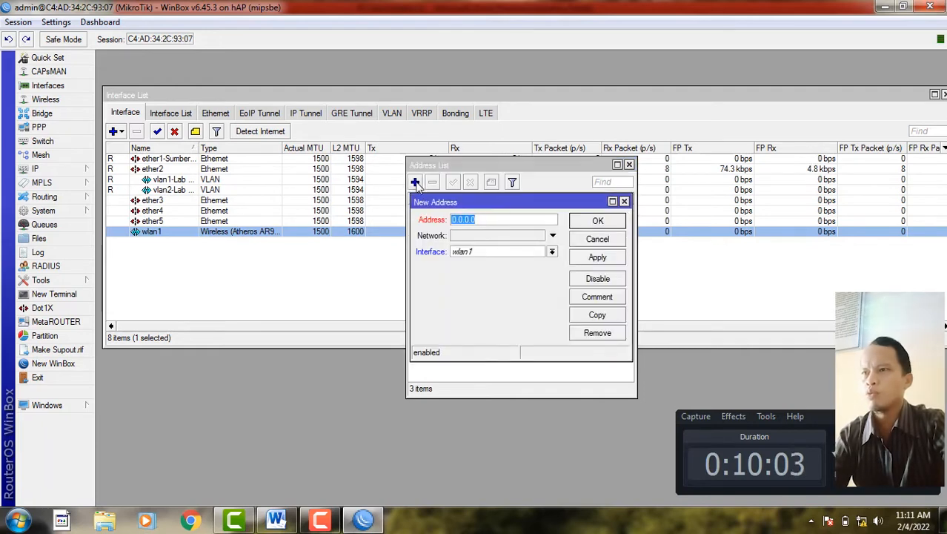
pyautogui.click(461, 252)
pyautogui.click(465, 254)
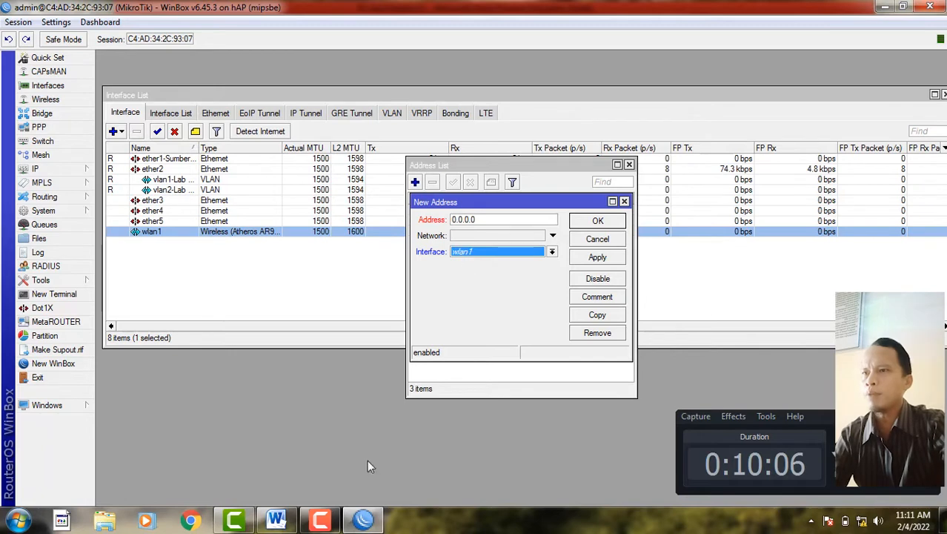
pyautogui.click(275, 519)
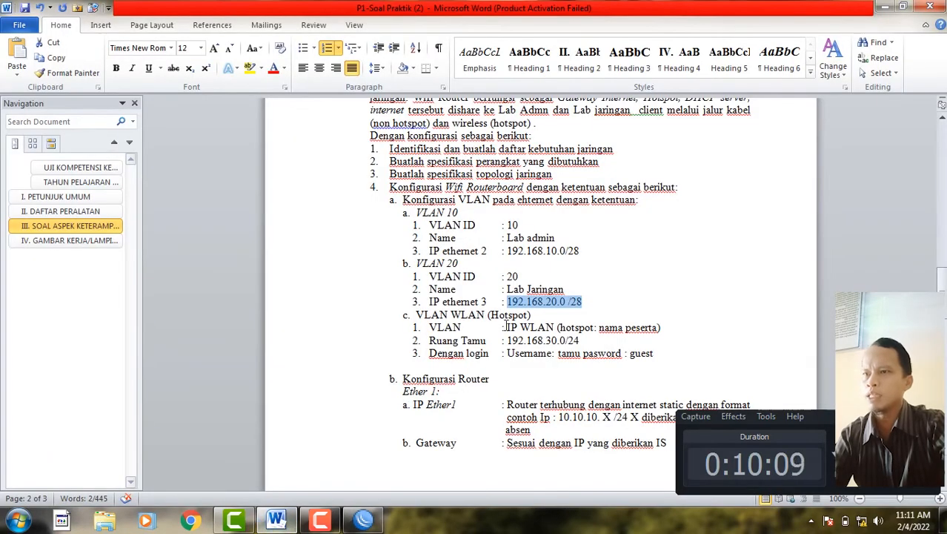
pyautogui.moveTo(507, 341); pyautogui.dragTo(577, 340)
pyautogui.hotkey('ctrl', 'c')
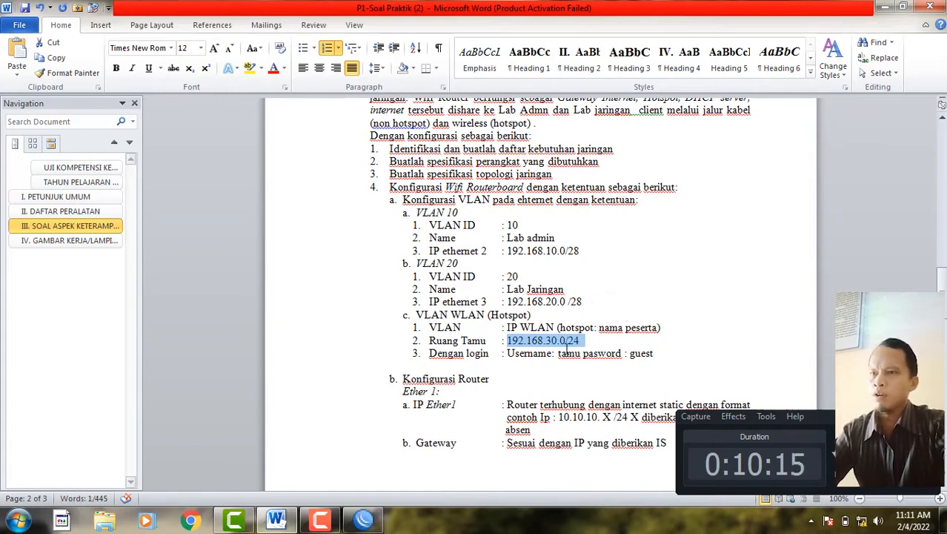
pyautogui.click(362, 520)
# - Paste and correct the address to 192.168.30.1/24, save it, and close the address list
pyautogui.rightClick(473, 218)
pyautogui.click(500, 256)
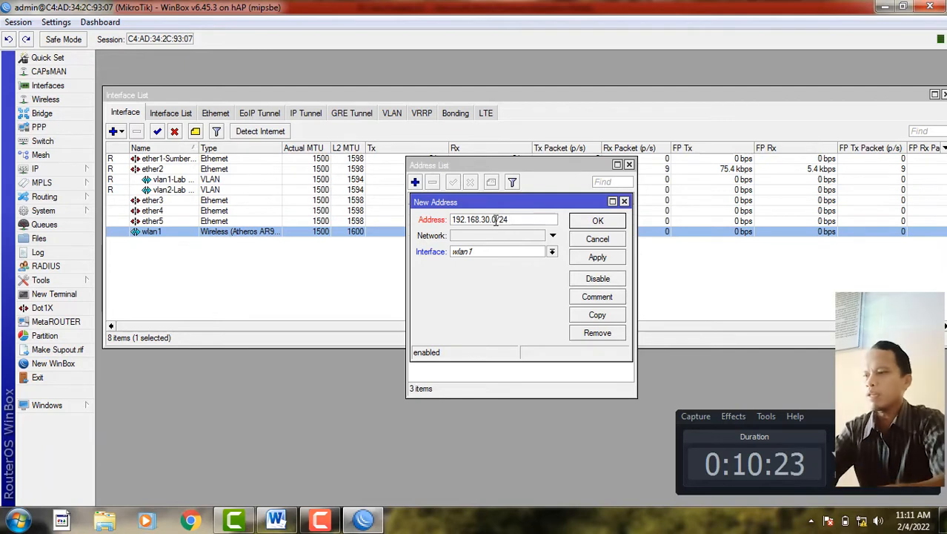
pyautogui.write('1')
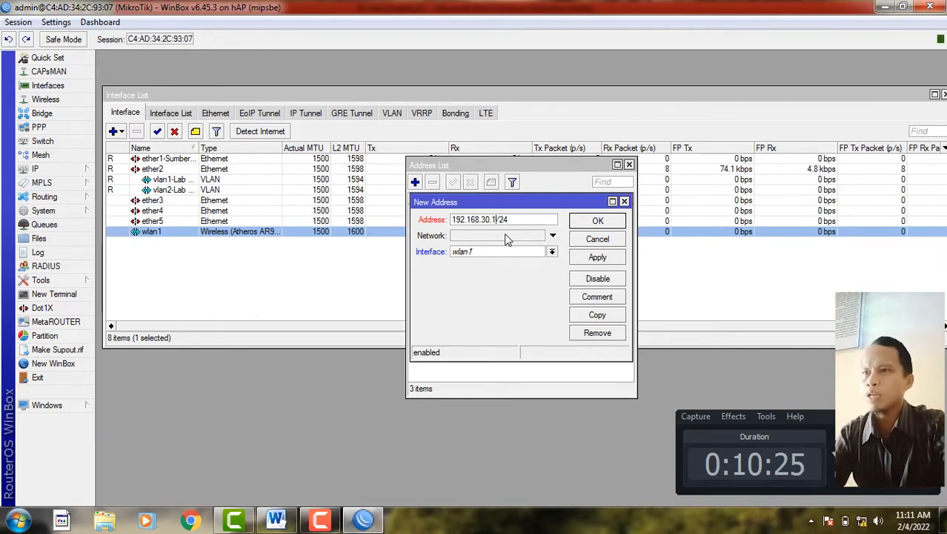
pyautogui.click(591, 257)
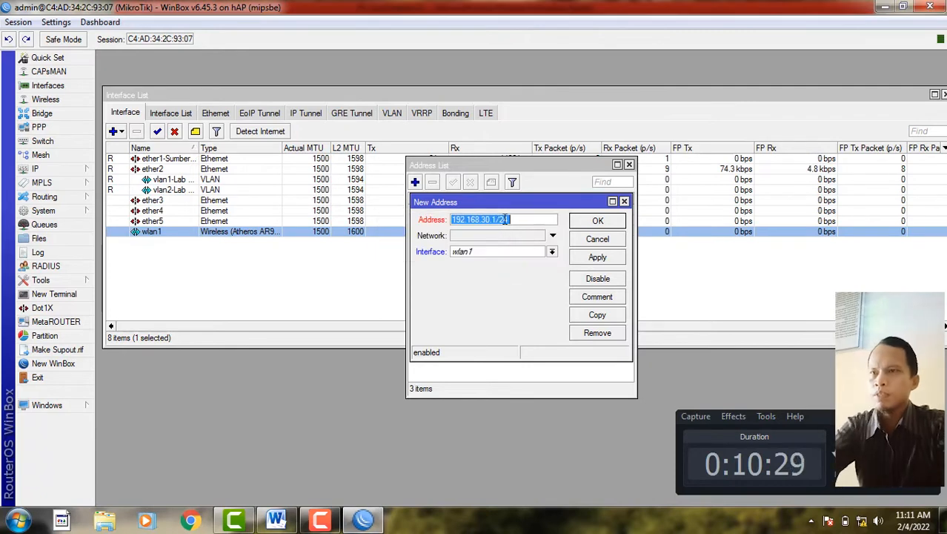
pyautogui.click(519, 217)
pyautogui.click(581, 258)
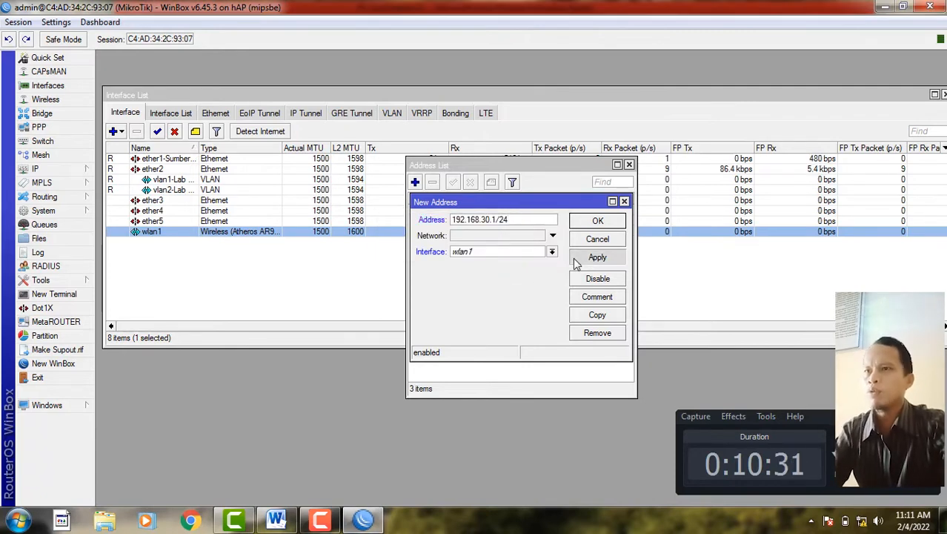
pyautogui.click(600, 221)
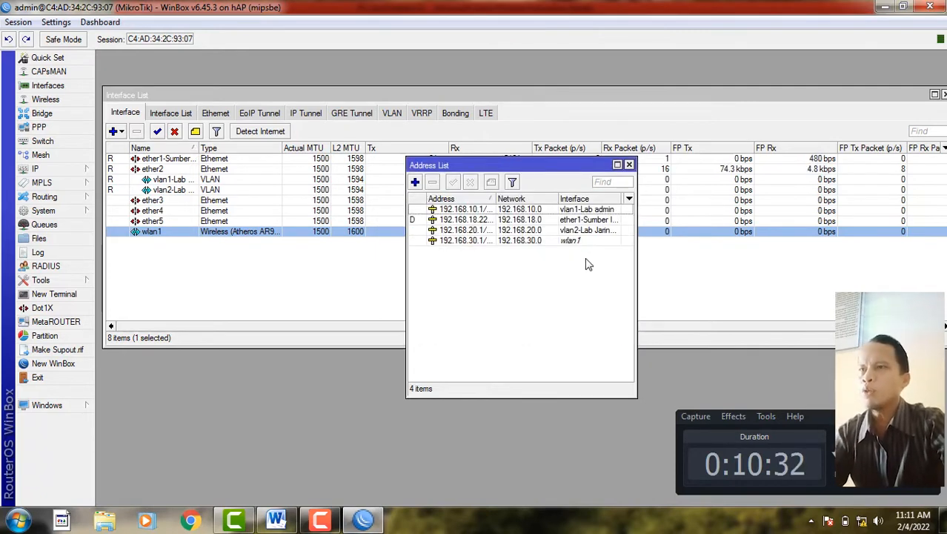
pyautogui.click(630, 166)
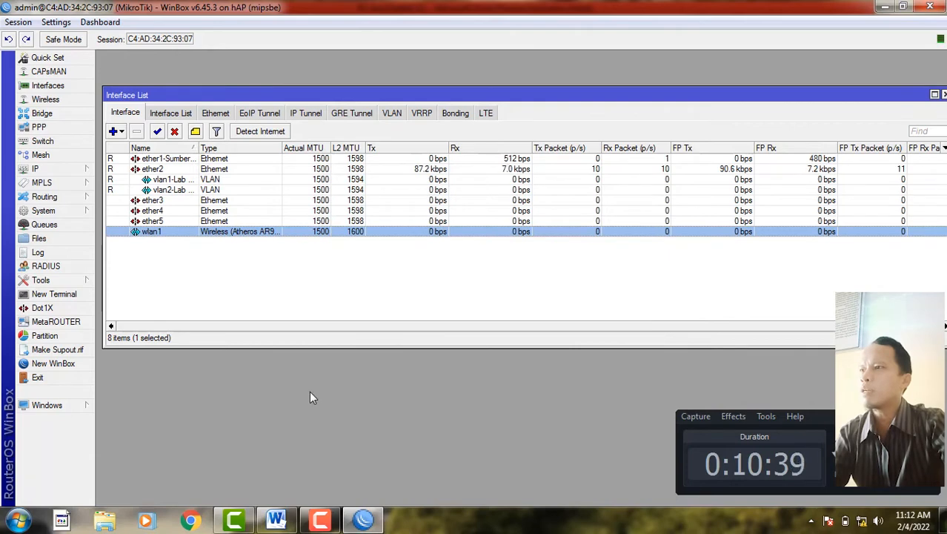
# - Run DHCP Setup on vlan1-Lab admin, accepting the defaults and the 00:10:00 lease time
pyautogui.click(67, 170)
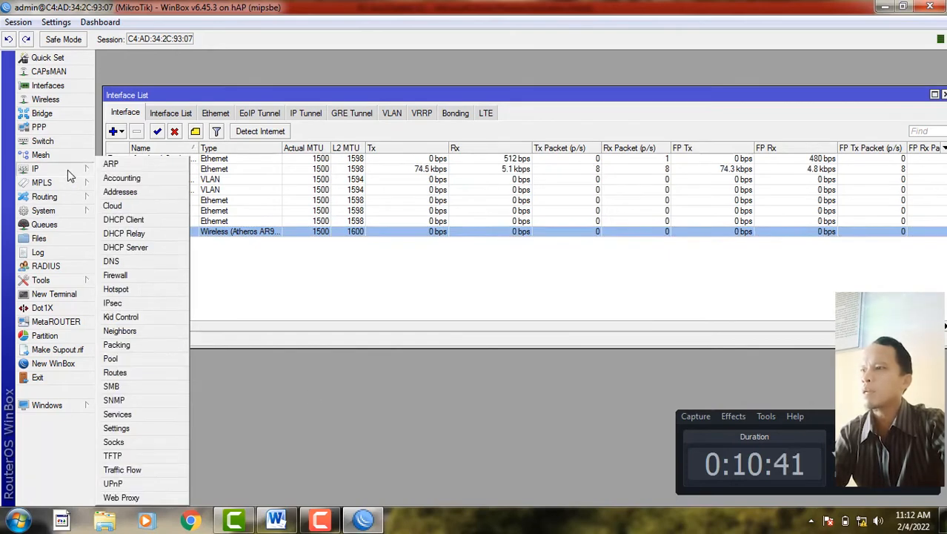
pyautogui.click(150, 253)
pyautogui.moveTo(297, 154); pyautogui.dragTo(273, 240)
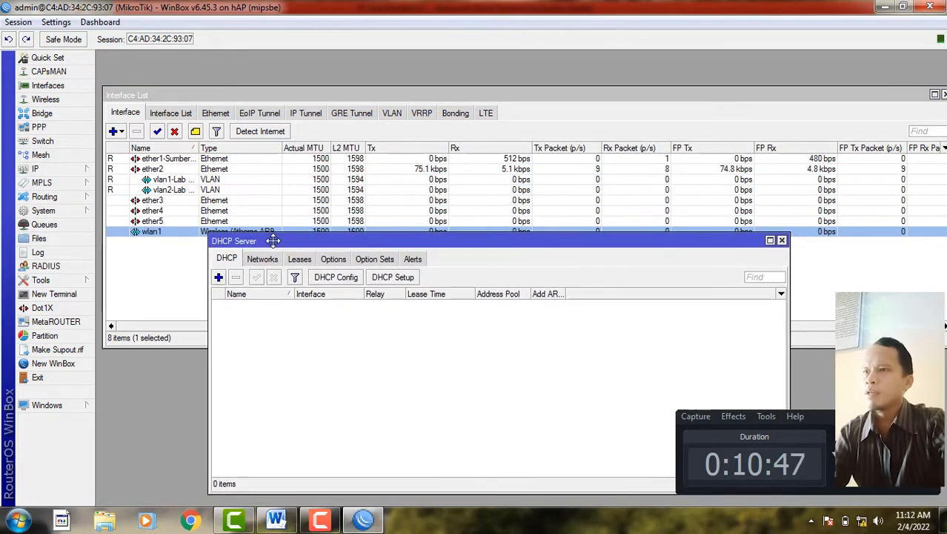
pyautogui.click(393, 277)
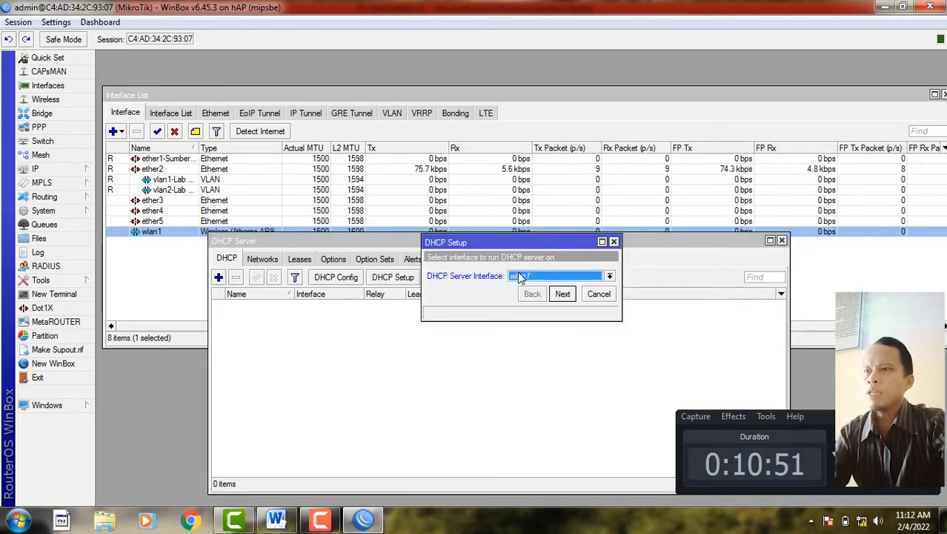
pyautogui.click(523, 277)
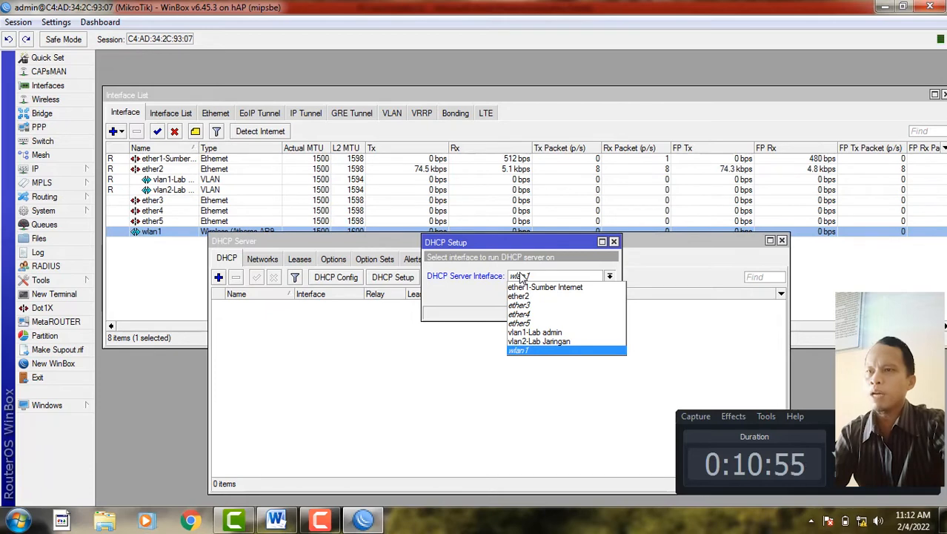
pyautogui.click(552, 333)
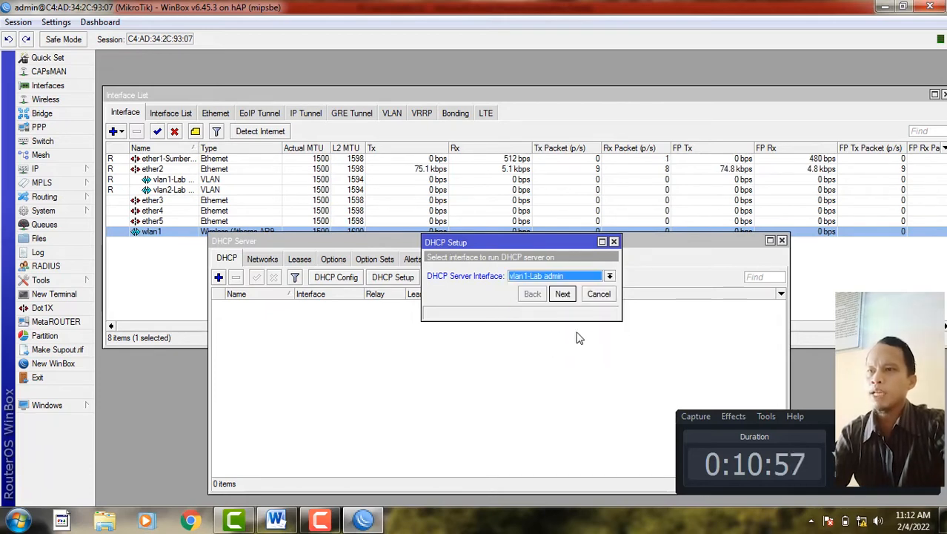
pyautogui.click(562, 294)
pyautogui.click(562, 294)
pyautogui.click(562, 295)
pyautogui.click(562, 294)
pyautogui.click(562, 294)
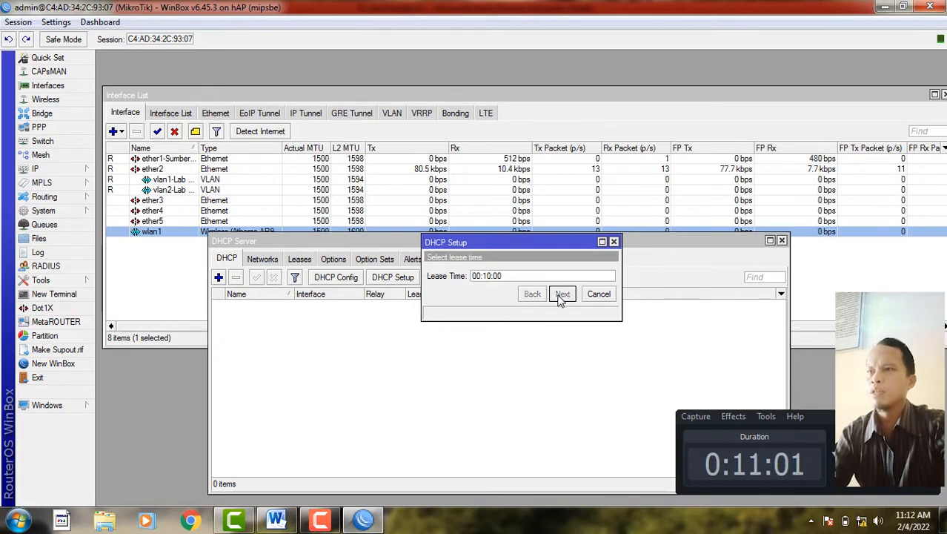
pyautogui.click(561, 295)
pyautogui.click(522, 272)
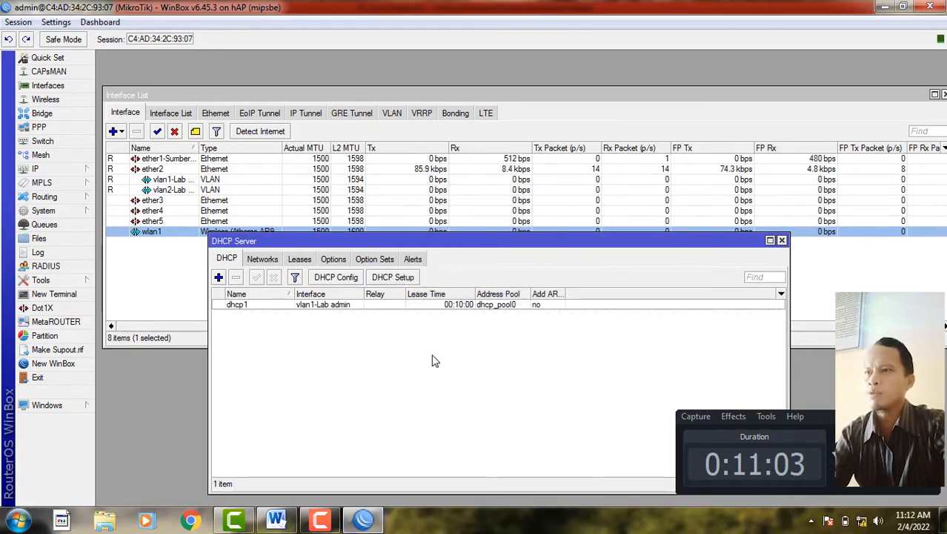
# - Run DHCP Setup on vlan2-Lab Jaringan with gateway 192.168.20.1 and a 00:10:00 lease
pyautogui.click(404, 279)
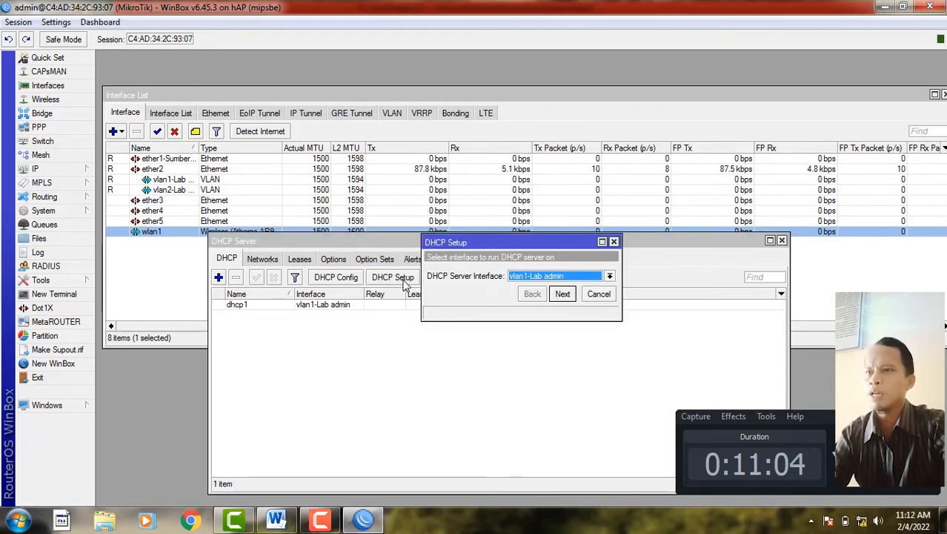
pyautogui.click(545, 284)
pyautogui.click(552, 328)
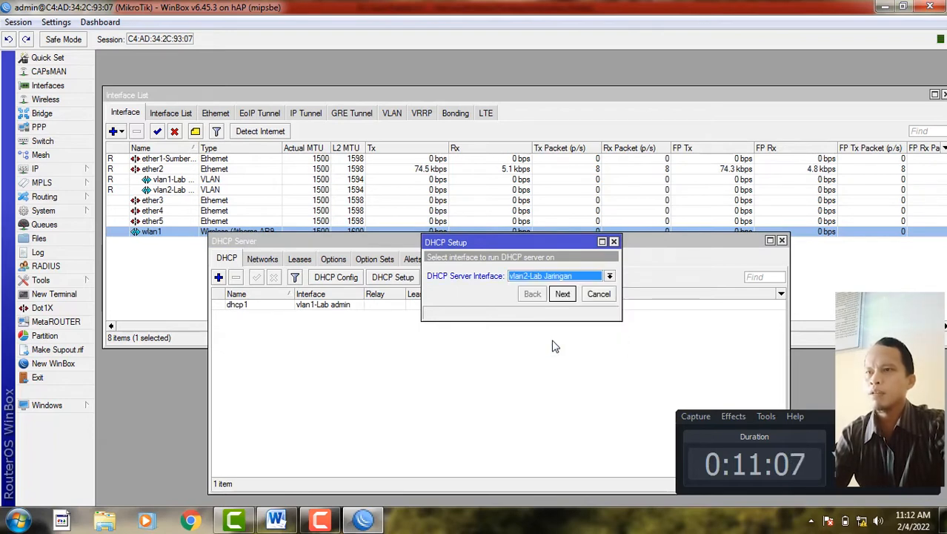
pyautogui.click(563, 295)
pyautogui.click(562, 295)
pyautogui.click(563, 294)
pyautogui.click(563, 295)
pyautogui.click(563, 294)
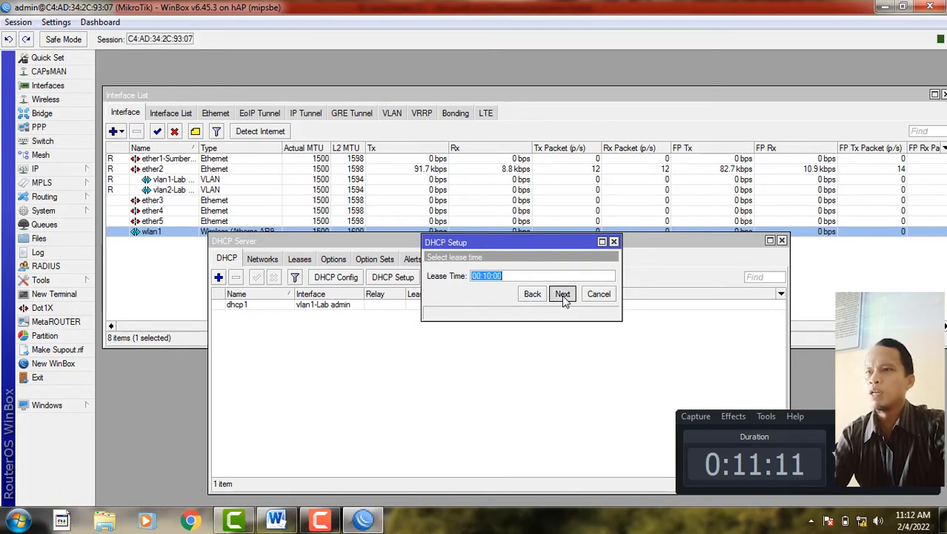
pyautogui.click(563, 294)
pyautogui.click(522, 274)
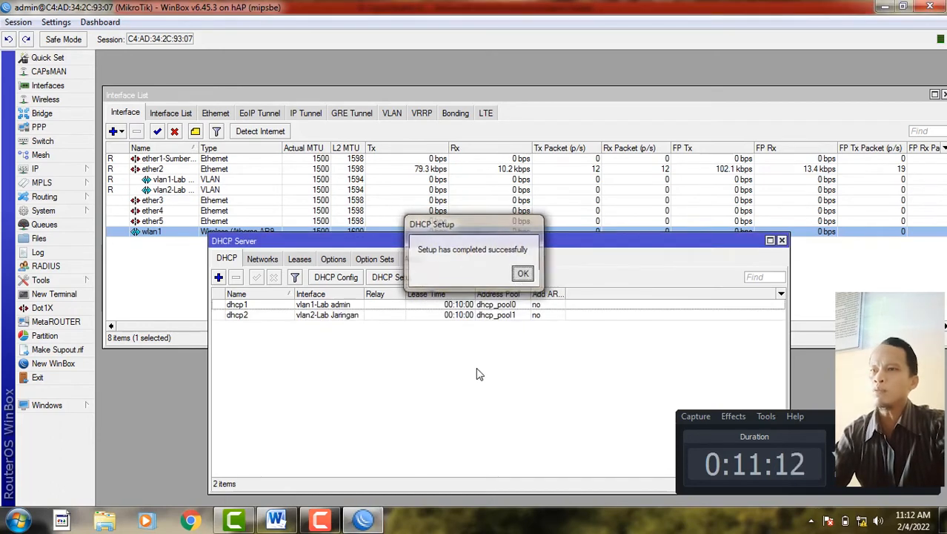
pyautogui.click(276, 519)
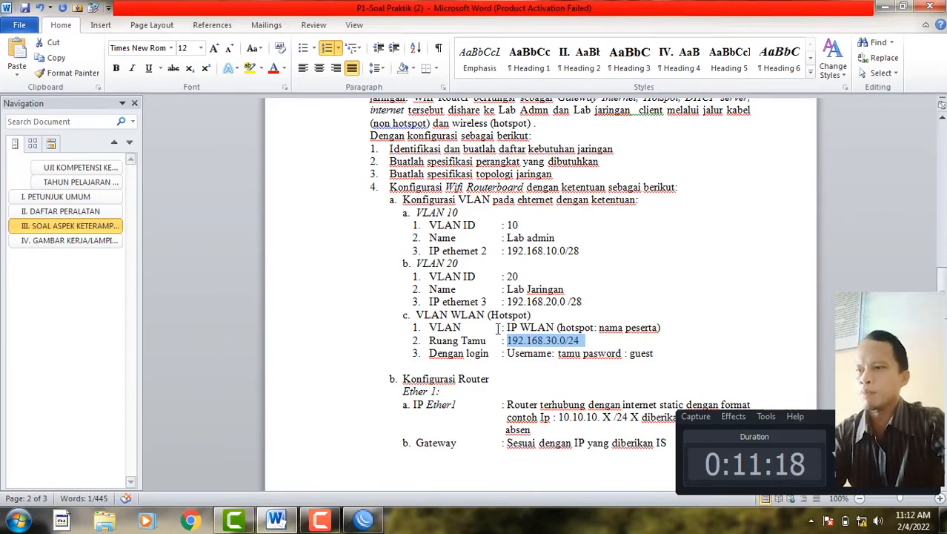
pyautogui.click(364, 520)
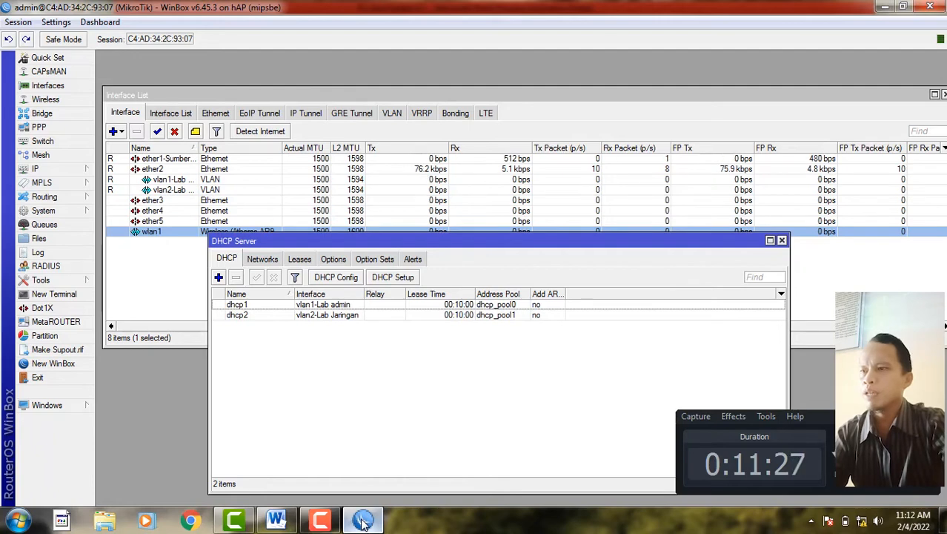
# - Check the VLAN WLAN (Hotspot) item on the exam sheet, then close WinBox's DHCP Server list
pyautogui.moveTo(276, 518)
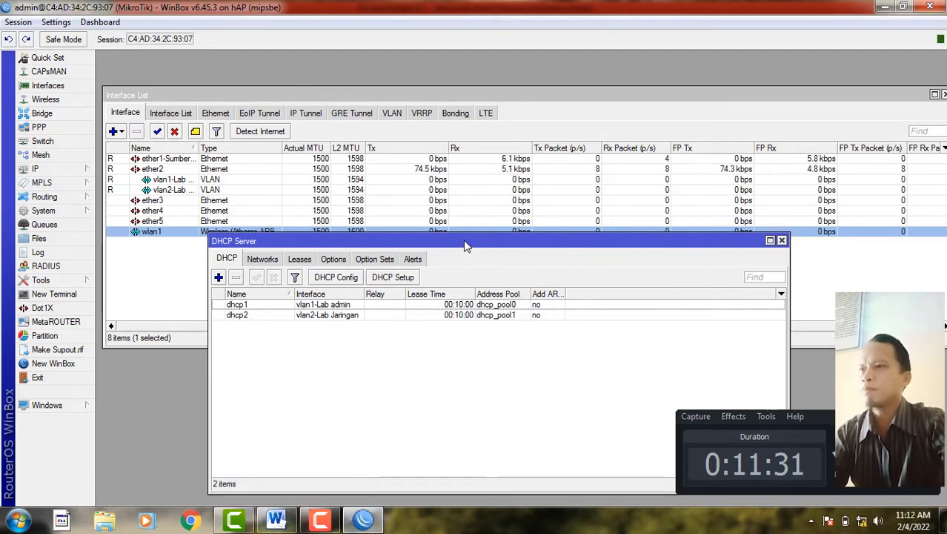
pyautogui.click(275, 519)
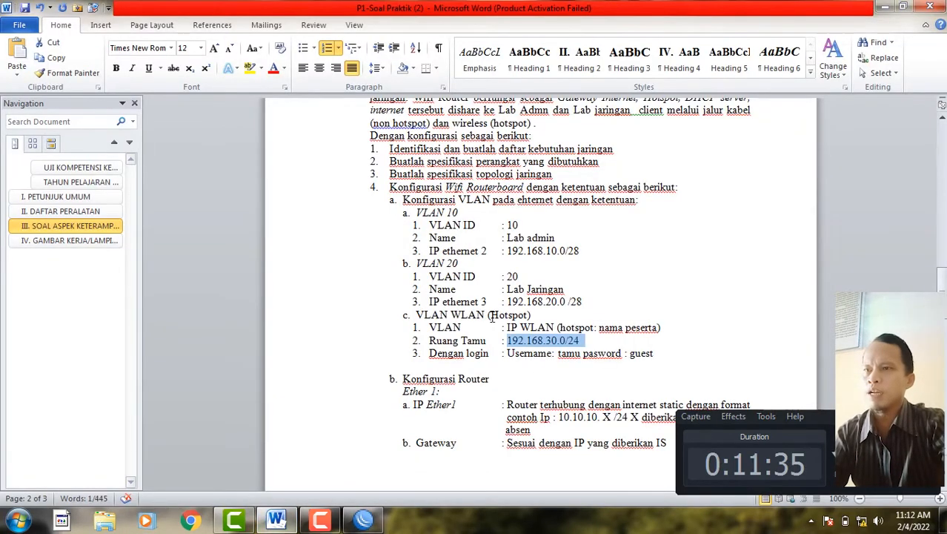
pyautogui.moveTo(488, 317); pyautogui.dragTo(532, 321)
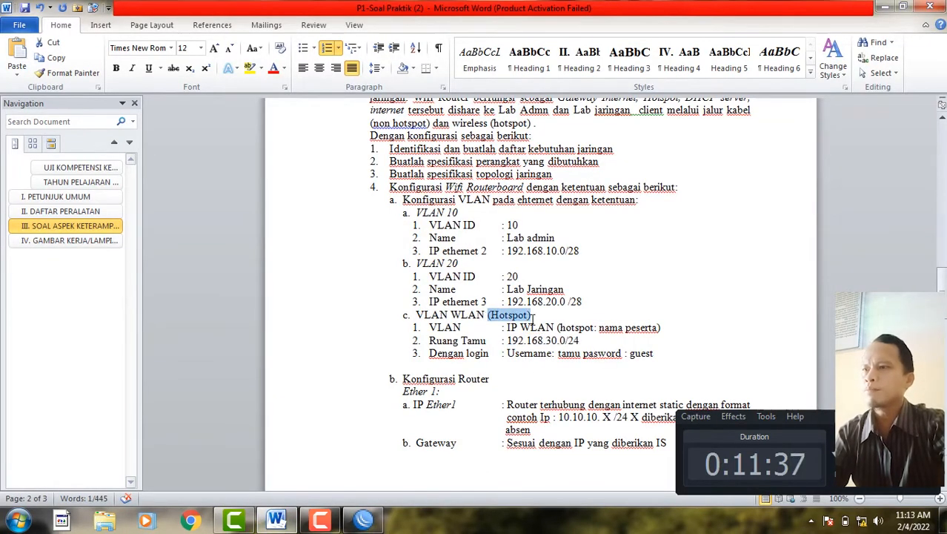
pyautogui.click(363, 518)
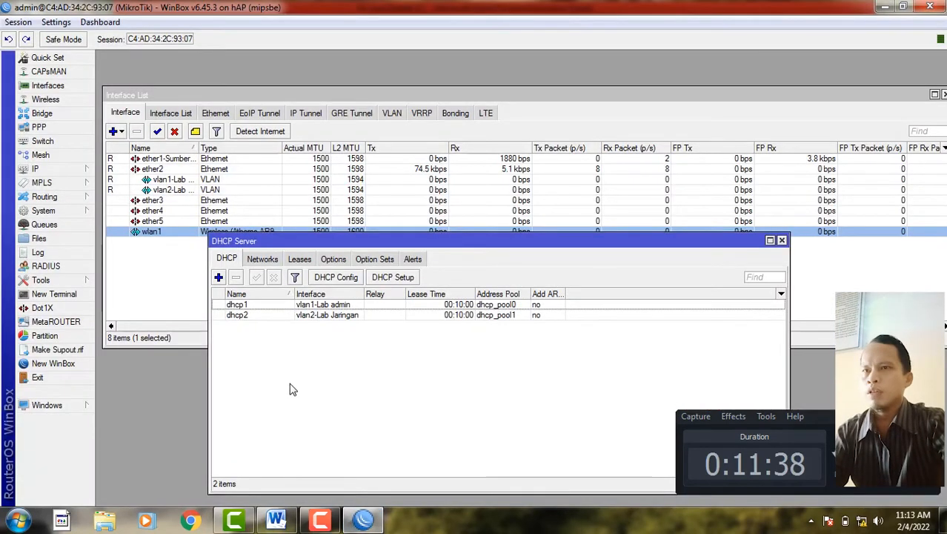
pyautogui.click(783, 241)
# - Start the Hotspot Setup wizard with wlan1 as the hotspot interface
pyautogui.click(41, 168)
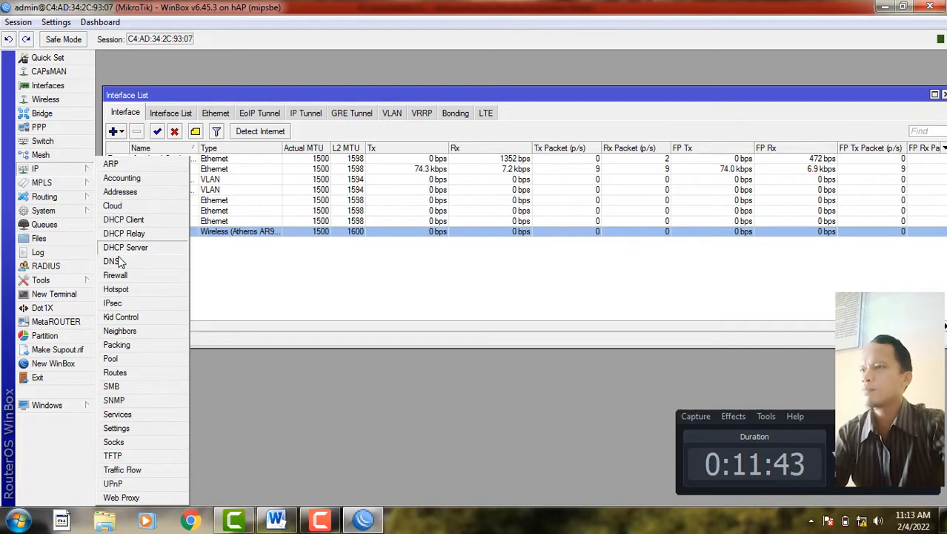
pyautogui.click(119, 289)
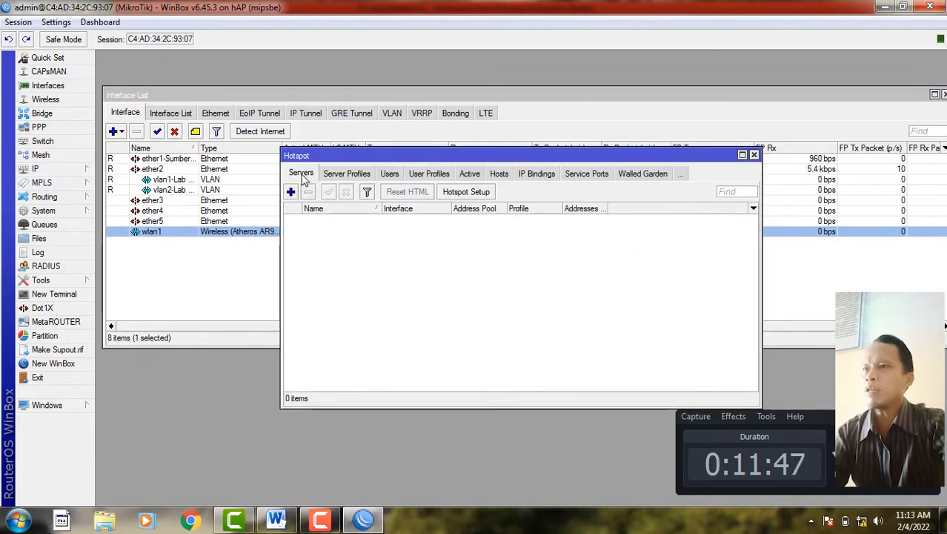
pyautogui.click(478, 194)
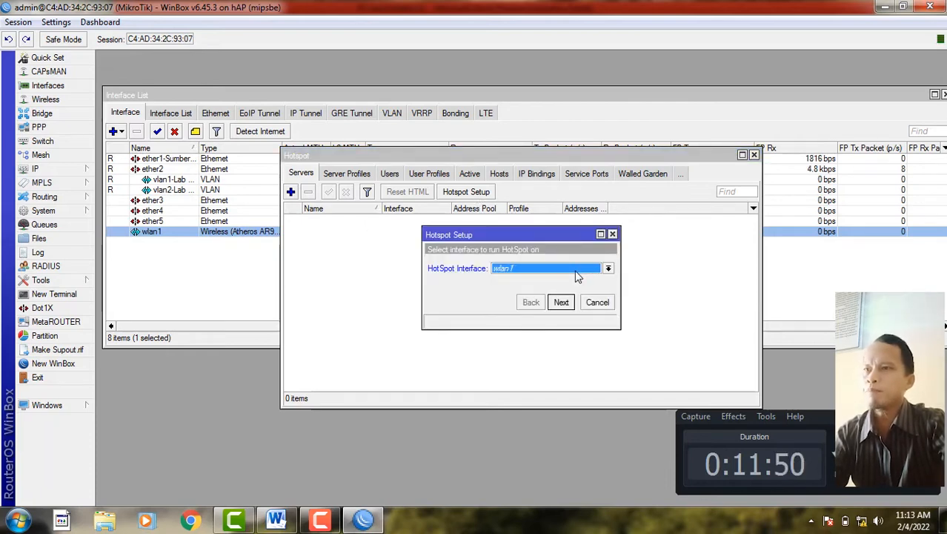
pyautogui.click(530, 273)
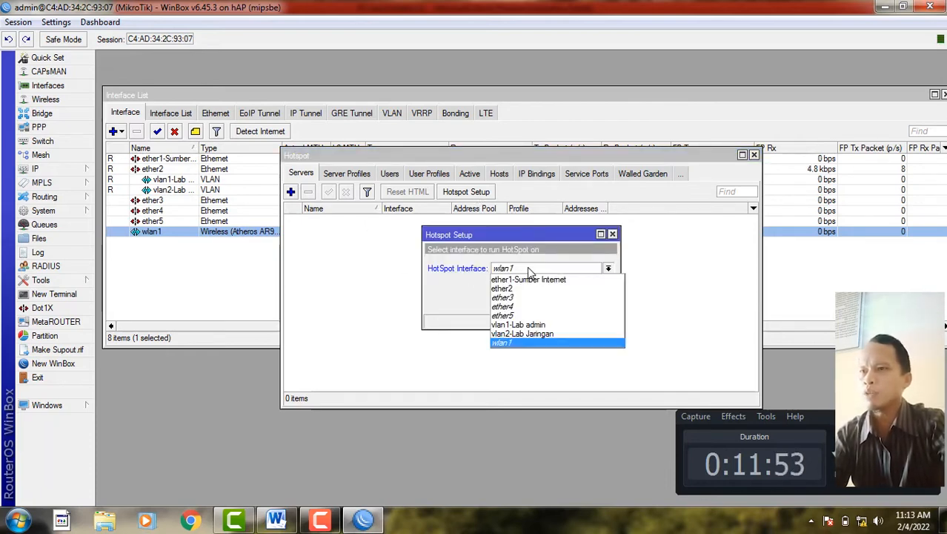
pyautogui.click(519, 343)
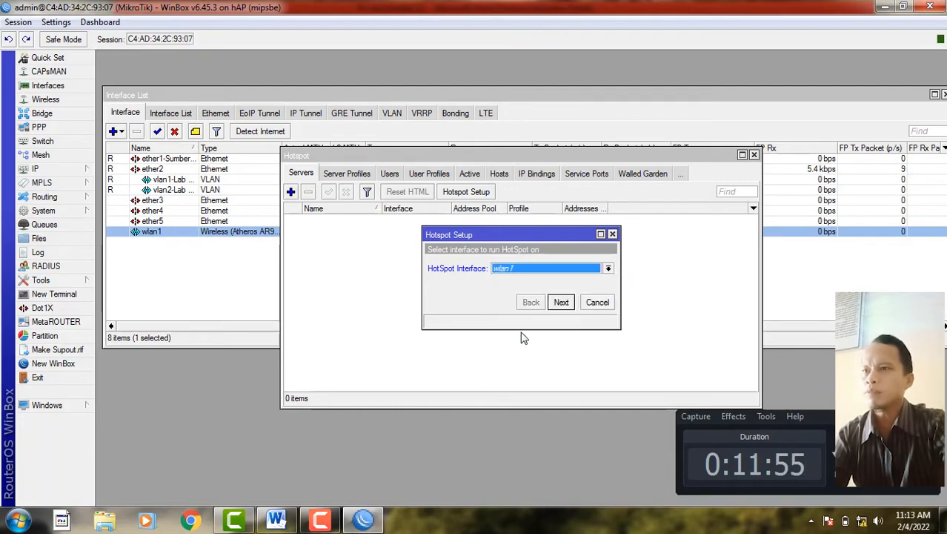
pyautogui.click(562, 303)
# - Accept the defaults (192.168.30.1/24 with masquerade, pool, DNS, local user) to finish hotspot1
pyautogui.click(562, 303)
pyautogui.click(562, 303)
pyautogui.click(562, 303)
pyautogui.click(562, 303)
pyautogui.click(562, 303)
pyautogui.click(561, 303)
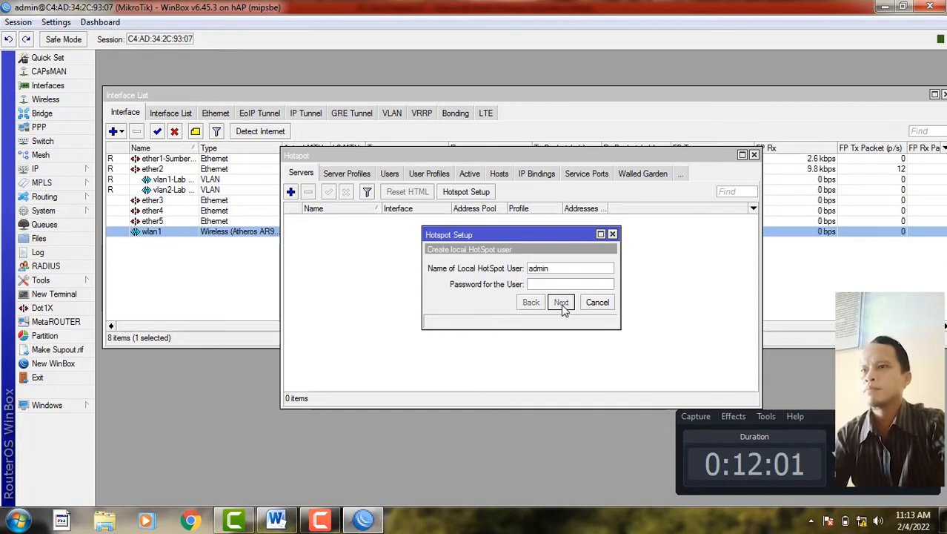
pyautogui.click(562, 303)
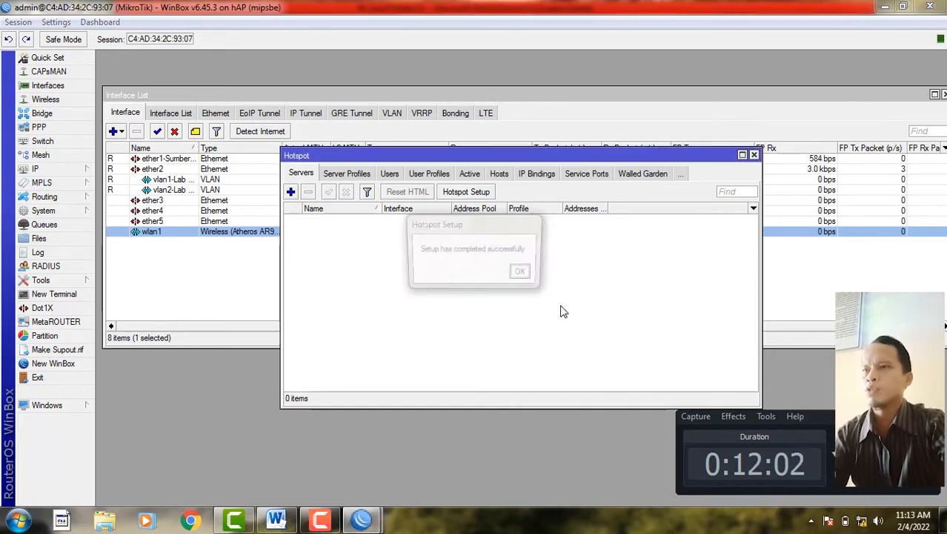
pyautogui.click(523, 274)
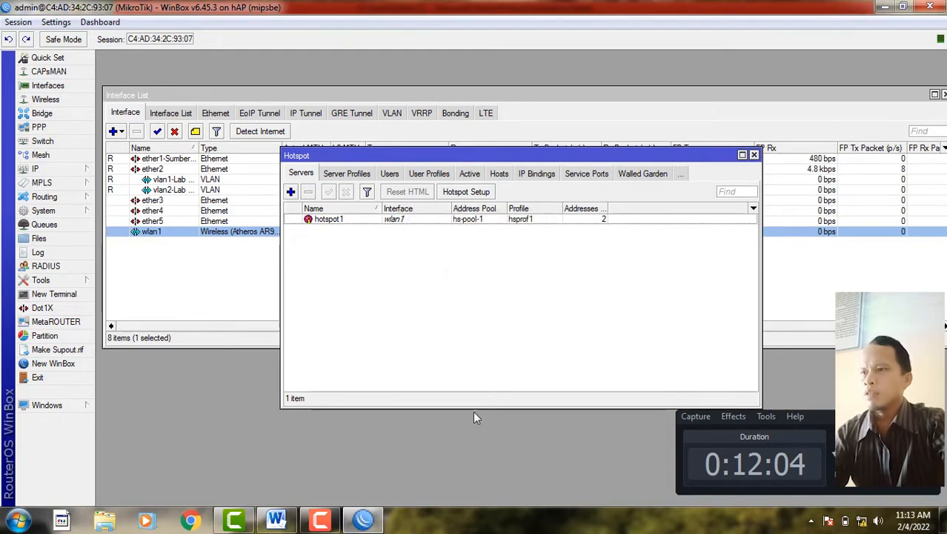
pyautogui.click(276, 523)
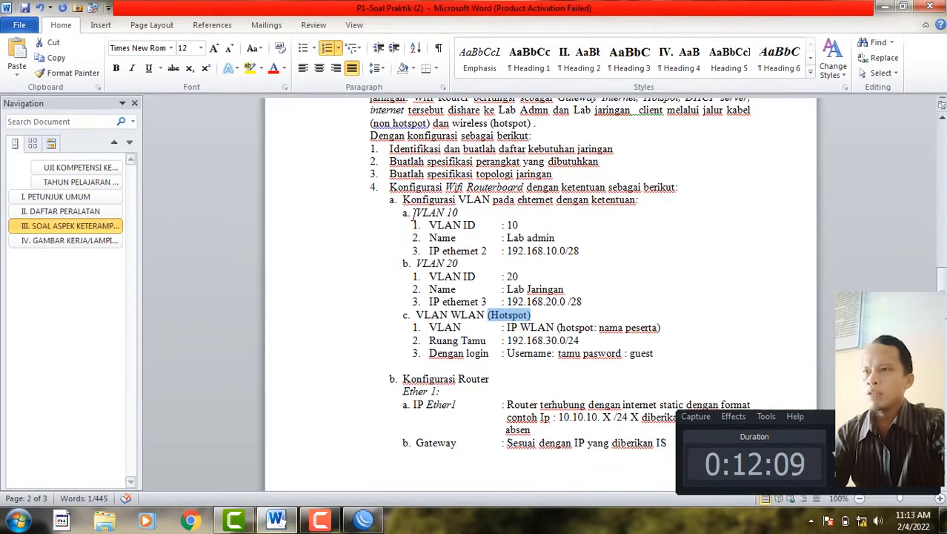
# - Colour the VLAN 10 lines red and mark the VLAN 20 requirements on the exam sheet
pyautogui.moveTo(416, 212); pyautogui.dragTo(595, 252)
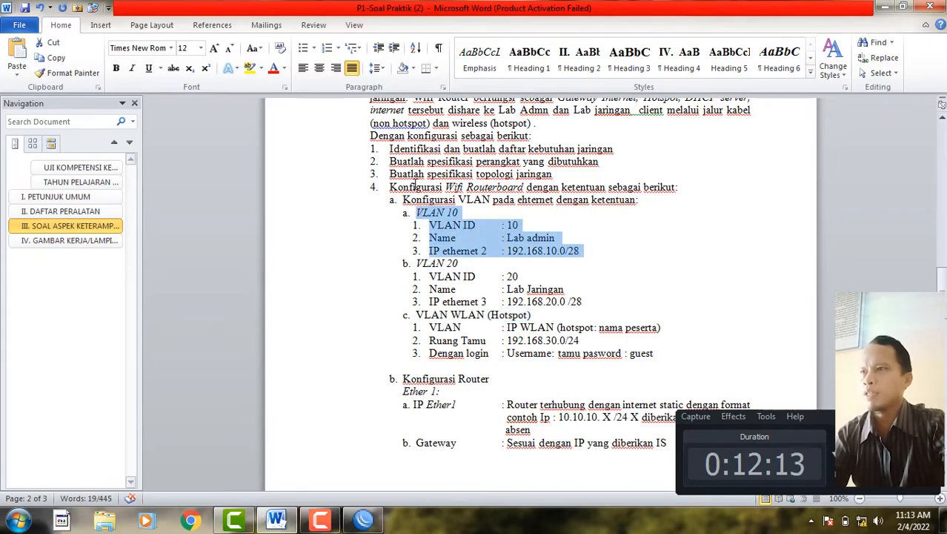
pyautogui.click(273, 69)
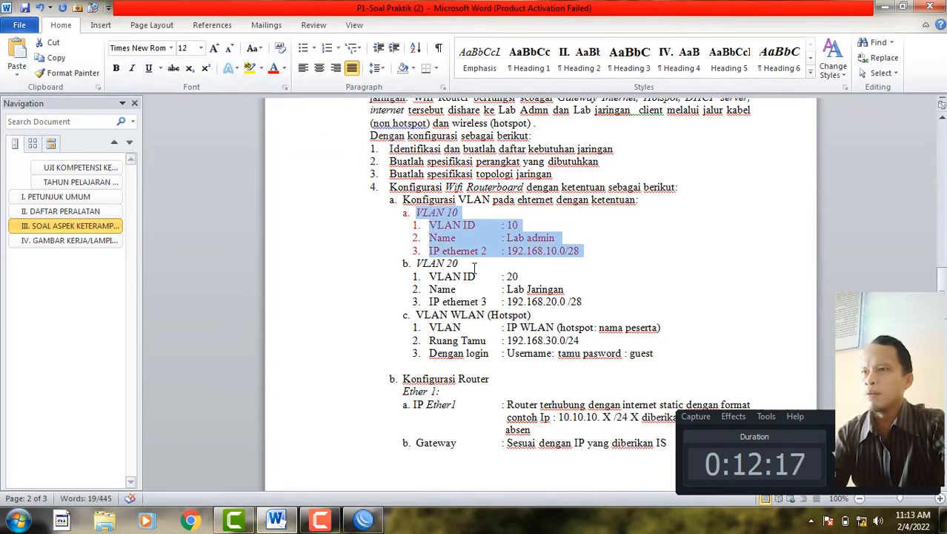
pyautogui.moveTo(413, 264); pyautogui.dragTo(590, 298)
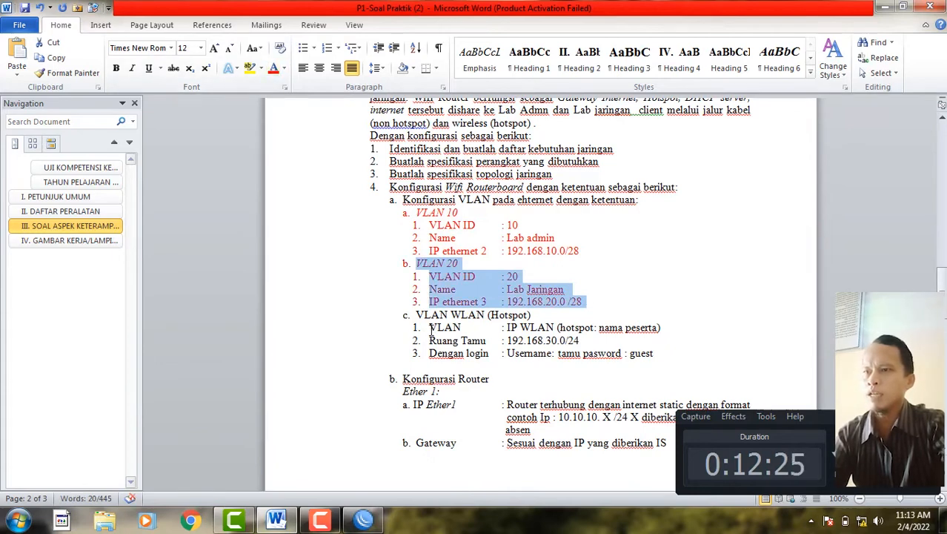
# - Review the hotspot Ruang Tamu lines and the guest login username, then return to WinBox
pyautogui.moveTo(430, 328); pyautogui.dragTo(587, 342)
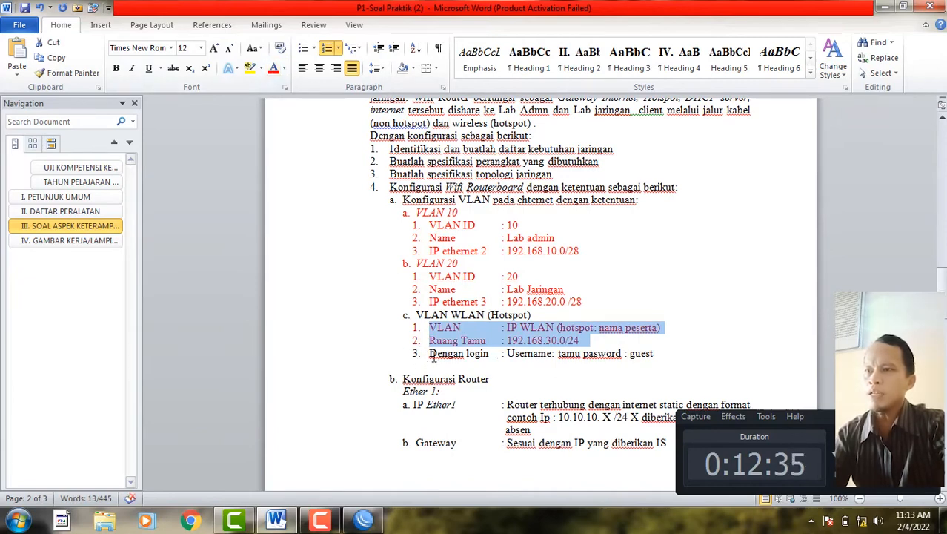
pyautogui.moveTo(431, 355); pyautogui.dragTo(492, 355)
pyautogui.click(512, 353)
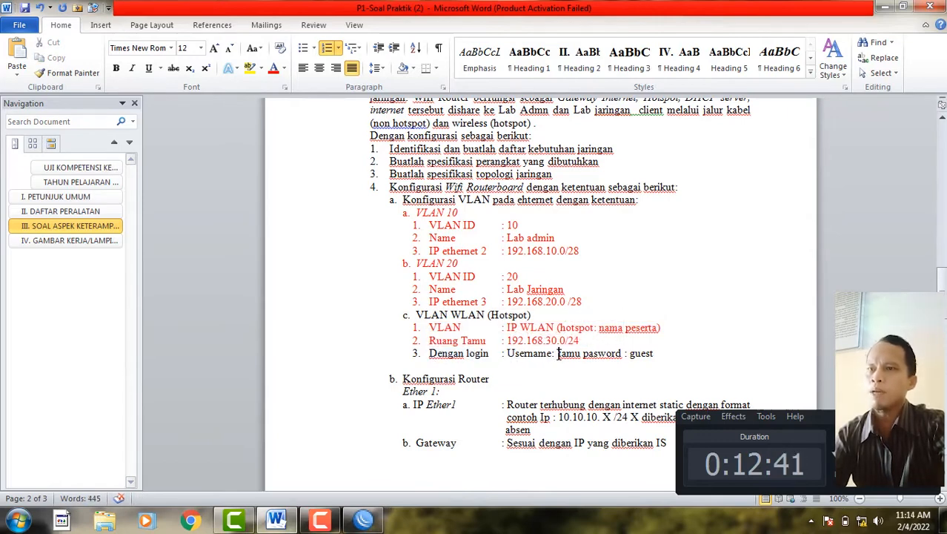
pyautogui.moveTo(573, 354); pyautogui.dragTo(582, 354)
pyautogui.click(656, 354)
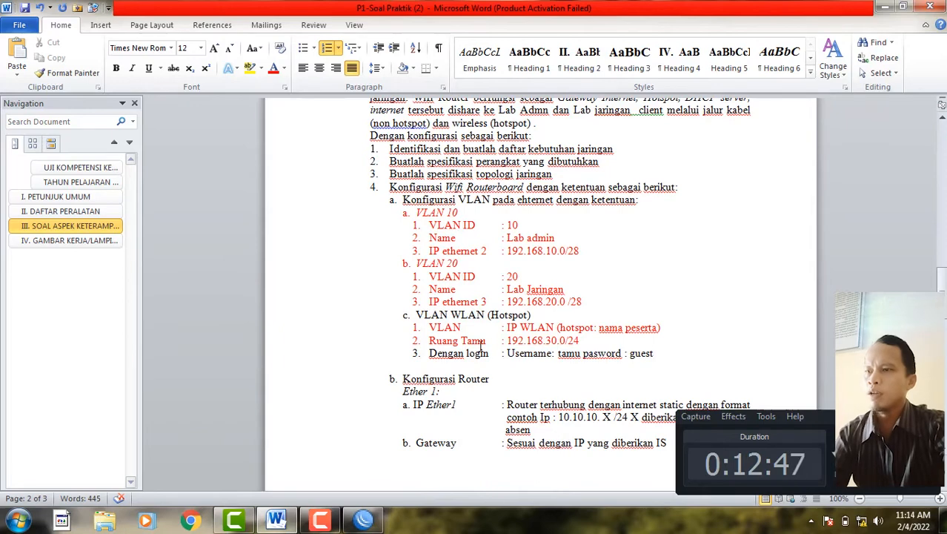
pyautogui.click(362, 523)
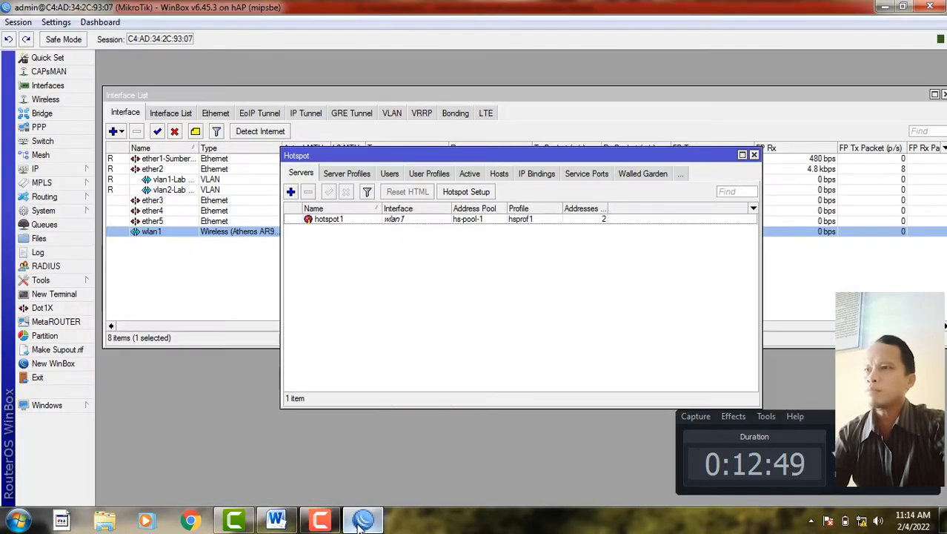
# - Start a new hotspot user and paste the name tamu copied from the exam sheet
pyautogui.click(389, 175)
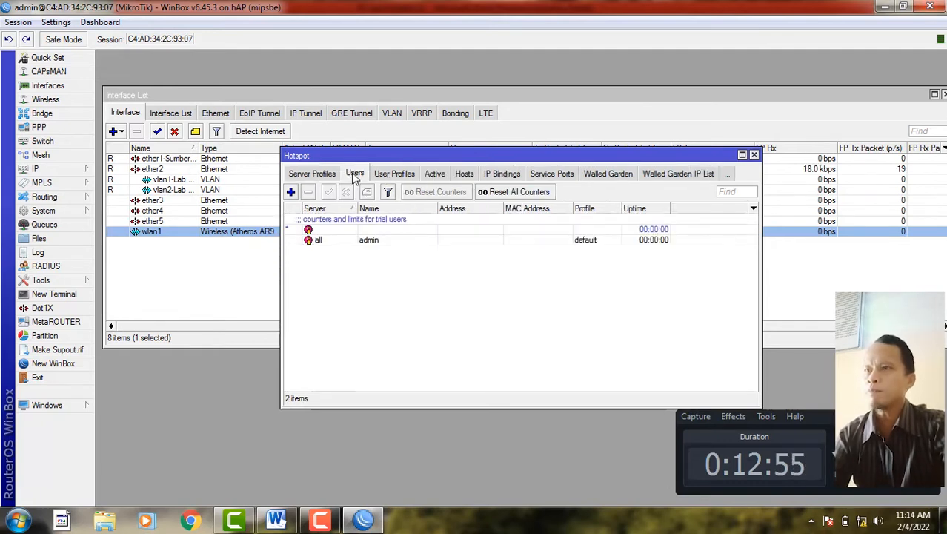
pyautogui.click(290, 193)
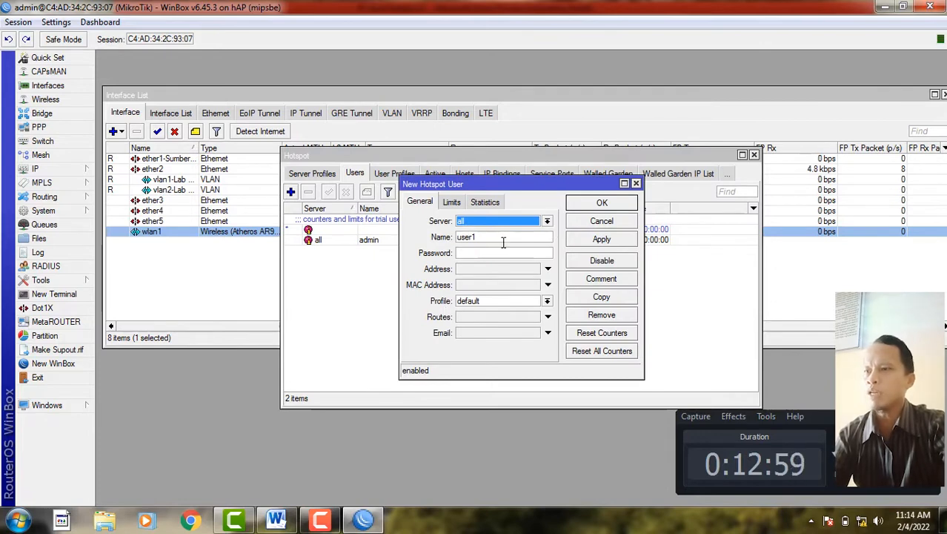
pyautogui.moveTo(482, 237); pyautogui.dragTo(438, 238)
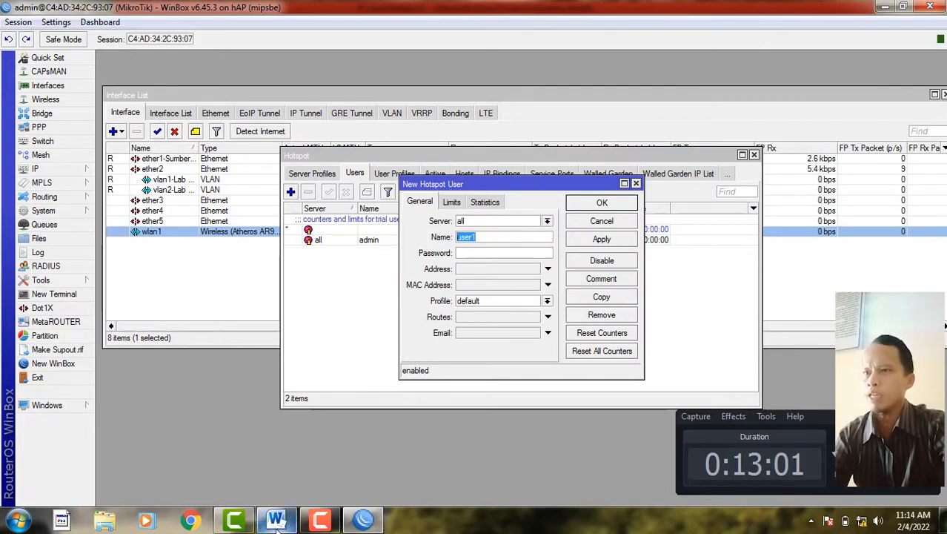
pyautogui.click(275, 518)
pyautogui.moveTo(559, 354); pyautogui.dragTo(577, 359)
pyautogui.hotkey('ctrl', 'c')
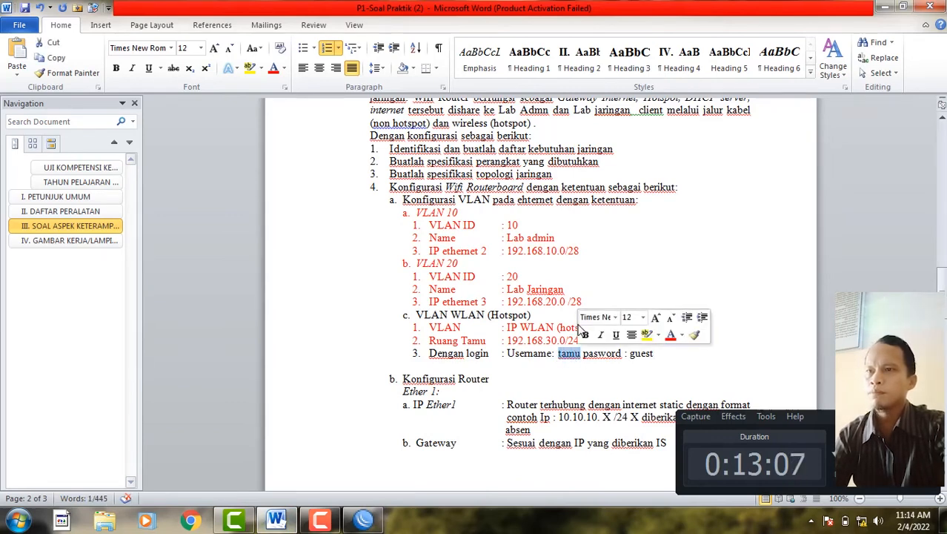
pyautogui.rightClick(579, 359)
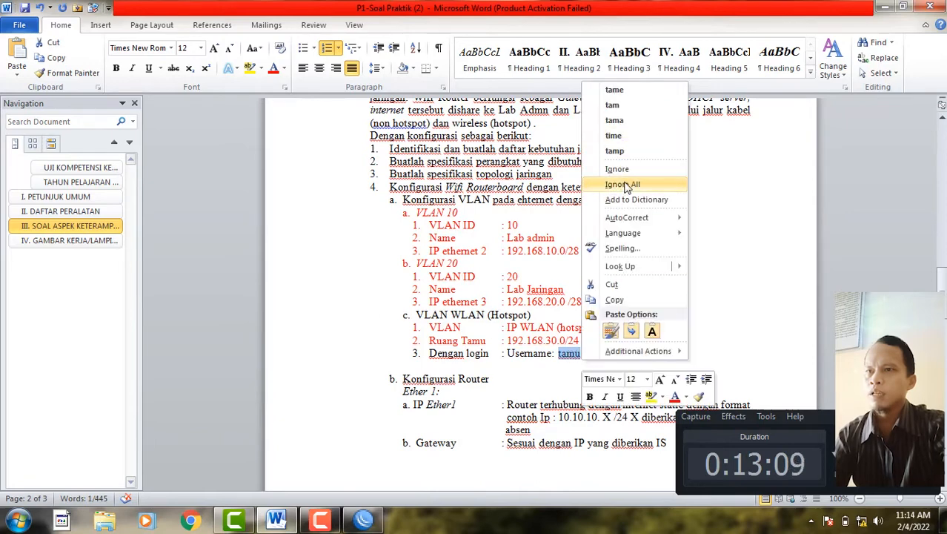
pyautogui.click(626, 299)
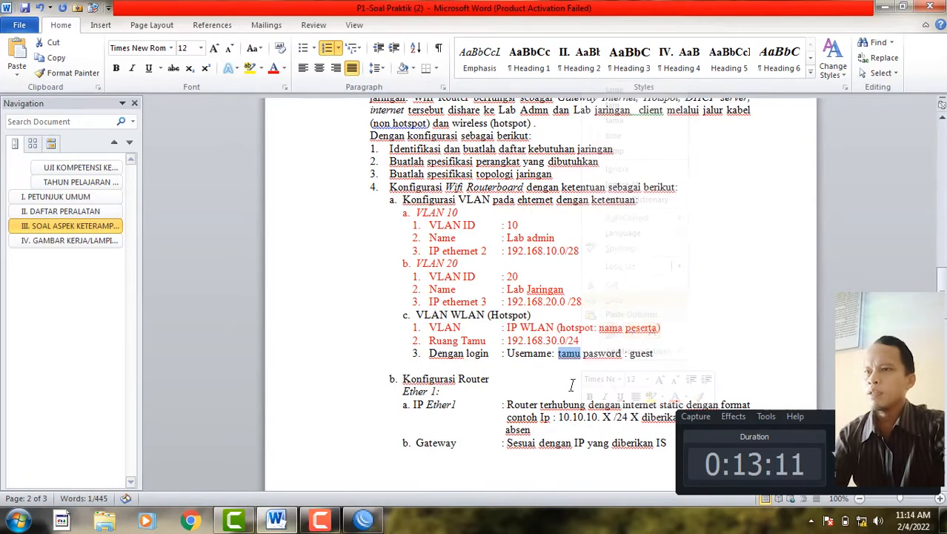
pyautogui.click(376, 522)
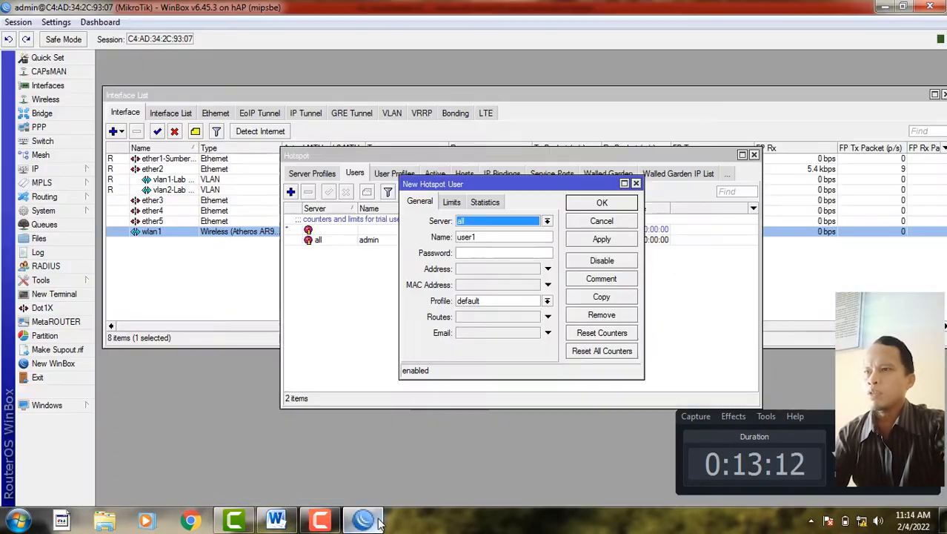
pyautogui.moveTo(486, 237); pyautogui.dragTo(453, 244)
pyautogui.rightClick(473, 237)
pyautogui.click(483, 278)
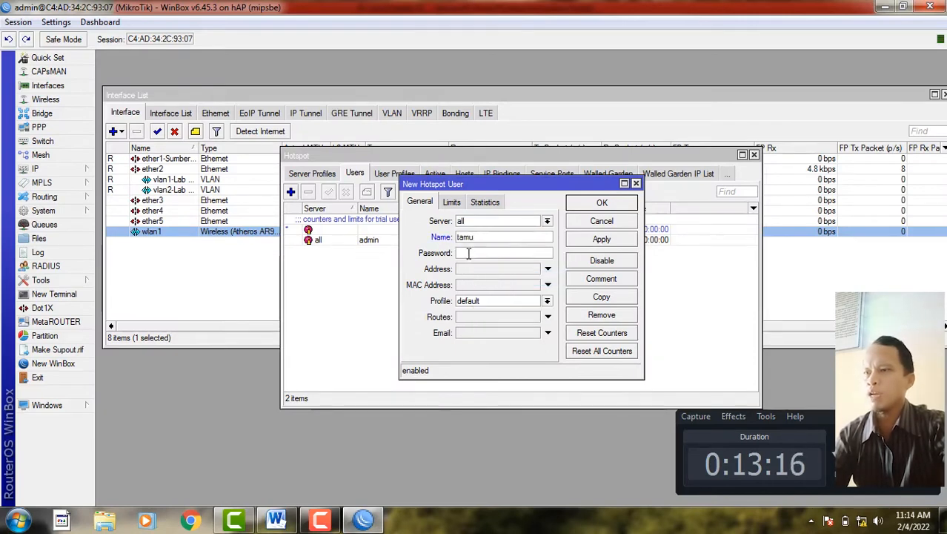
# - Copy the required password from the exam sheet into the user's Password field
pyautogui.click(276, 520)
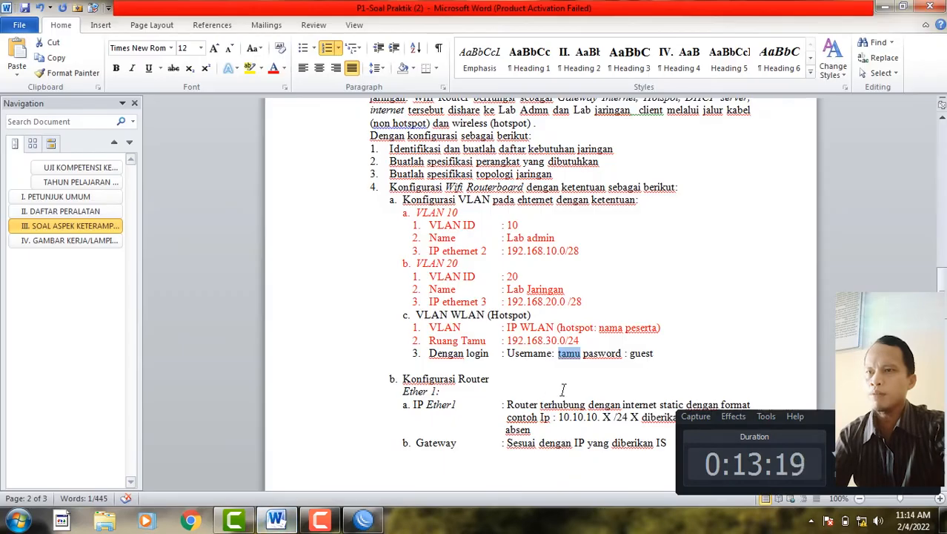
pyautogui.moveTo(629, 354); pyautogui.dragTo(654, 354)
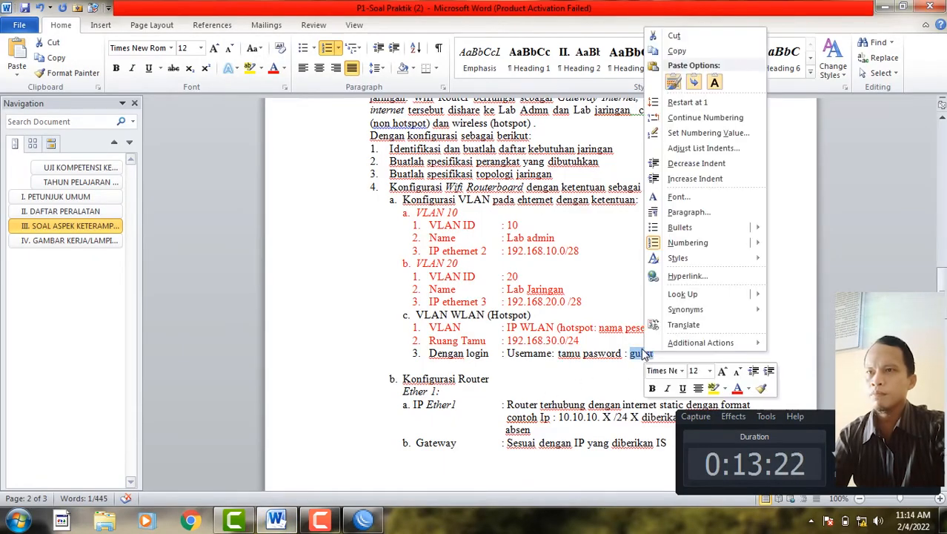
pyautogui.rightClick(644, 355)
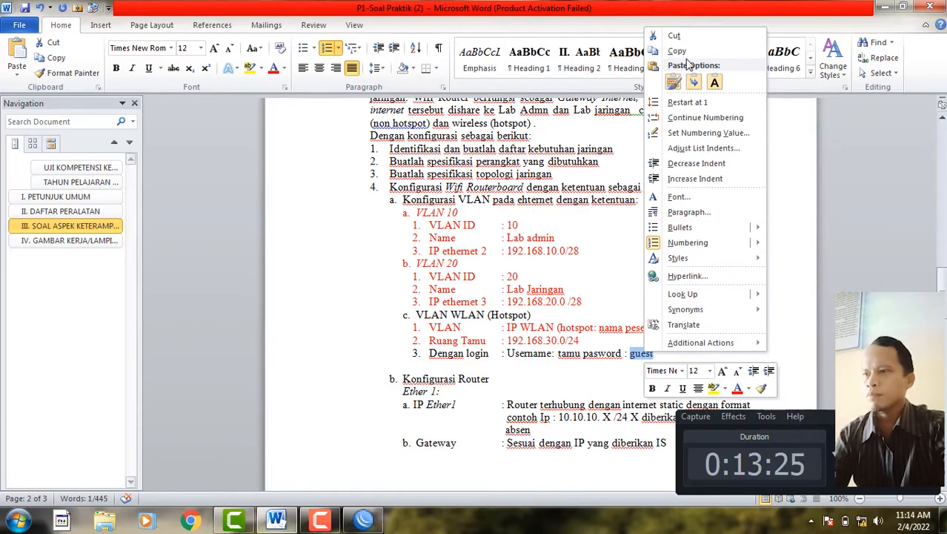
pyautogui.click(677, 50)
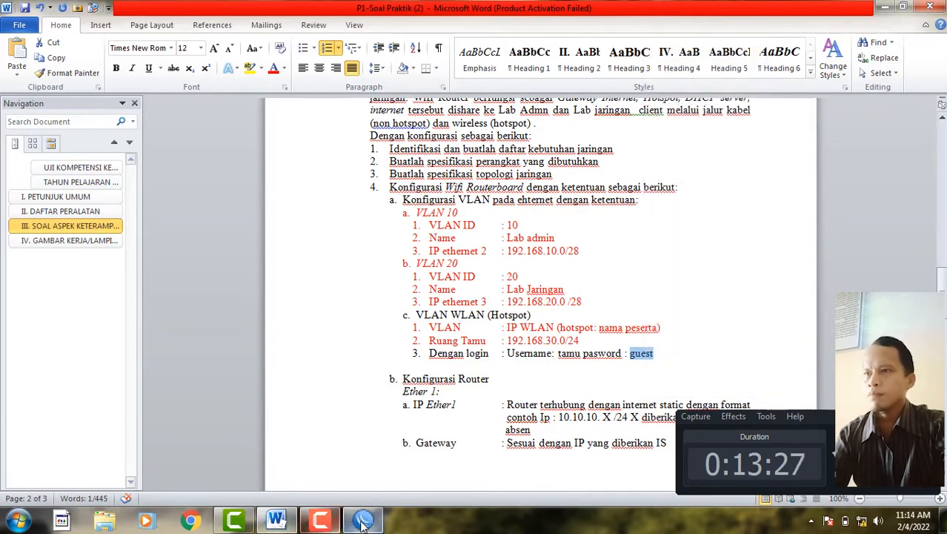
pyautogui.click(362, 521)
pyautogui.click(470, 252)
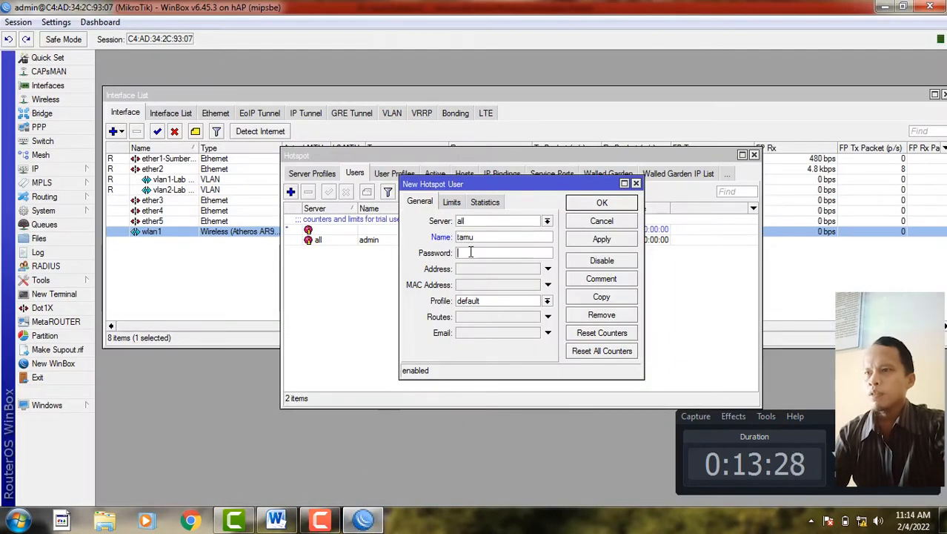
pyautogui.rightClick(471, 252)
pyautogui.click(504, 290)
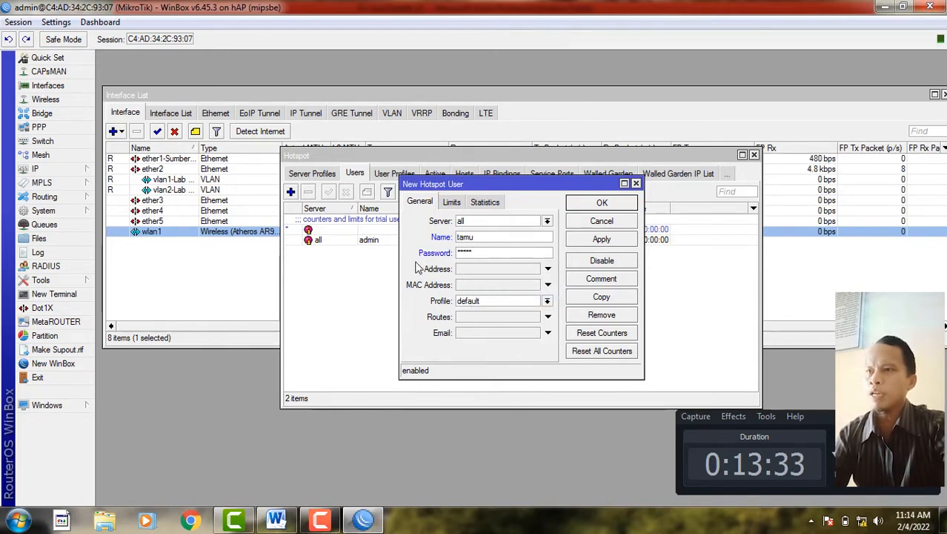
pyautogui.click(485, 251)
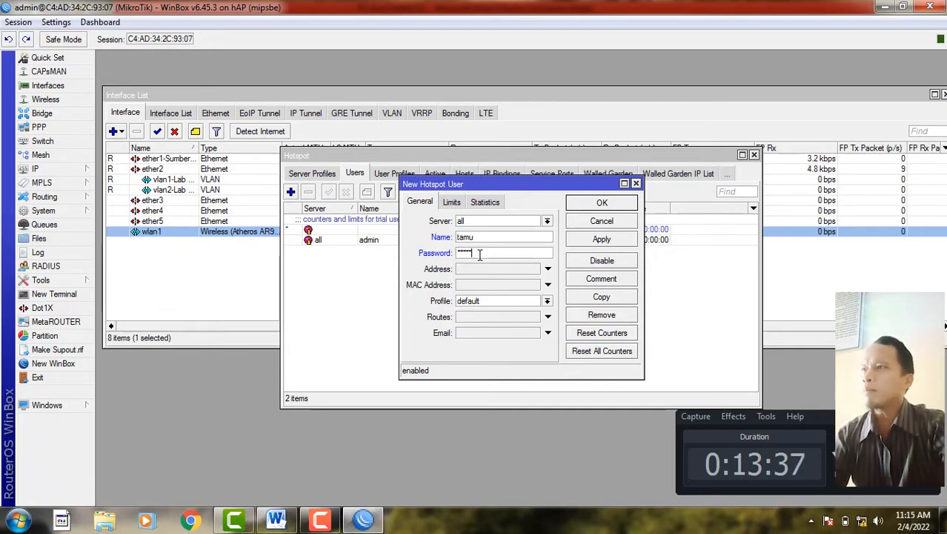
# - Turn off Hide Passwords to verify it, then save and close the tamu user
pyautogui.click(55, 22)
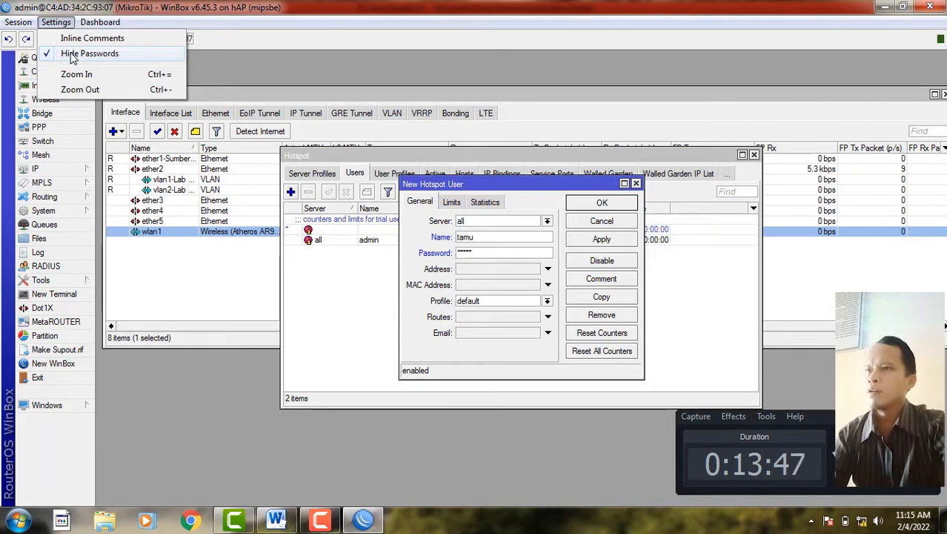
pyautogui.click(72, 58)
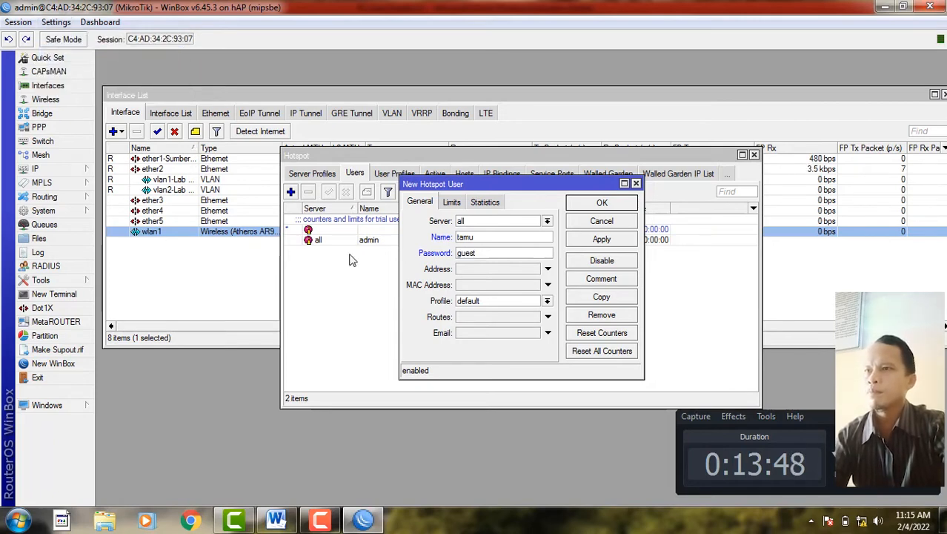
pyautogui.click(601, 241)
pyautogui.click(603, 204)
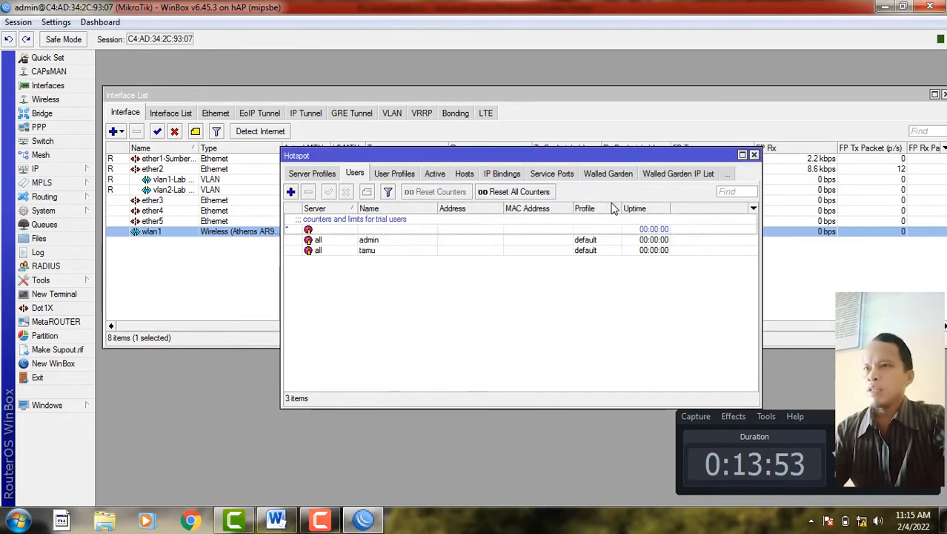
# - Move the Hotspot window aside and bring back the exam sheet's hotspot login line
pyautogui.moveTo(614, 162); pyautogui.dragTo(468, 240)
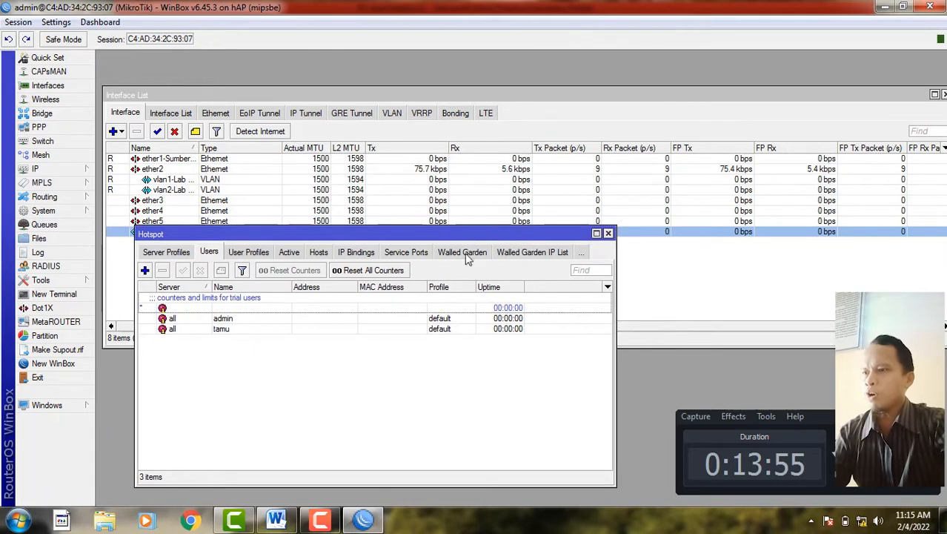
pyautogui.click(278, 521)
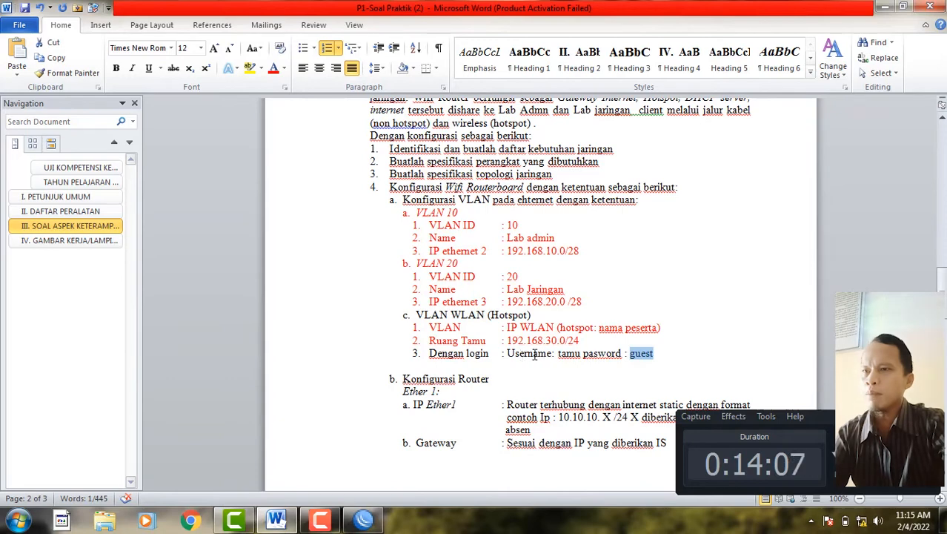
pyautogui.click(559, 353)
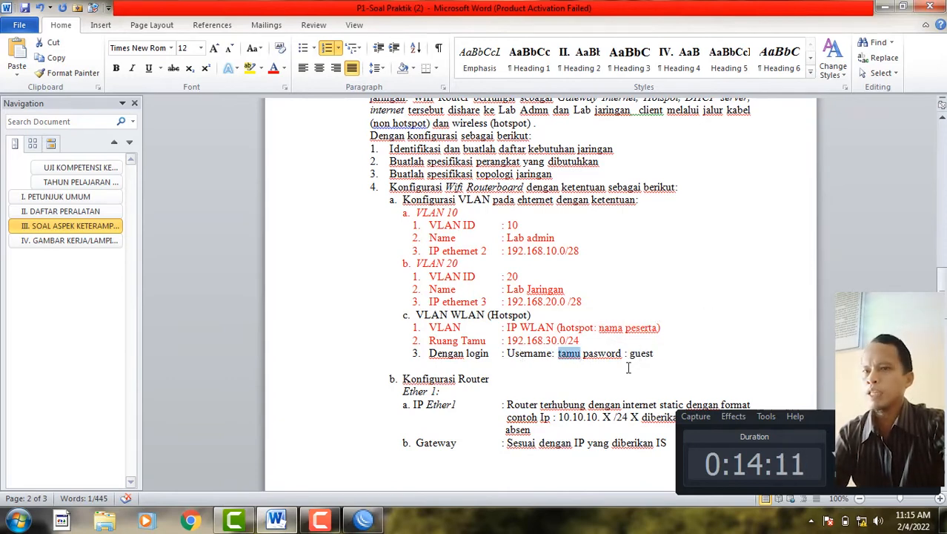
pyautogui.click(812, 522)
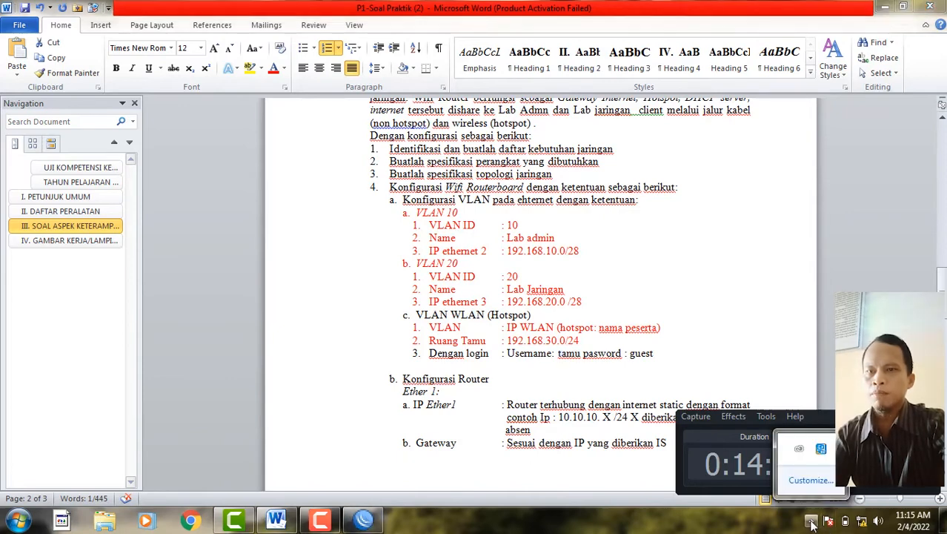
pyautogui.click(860, 522)
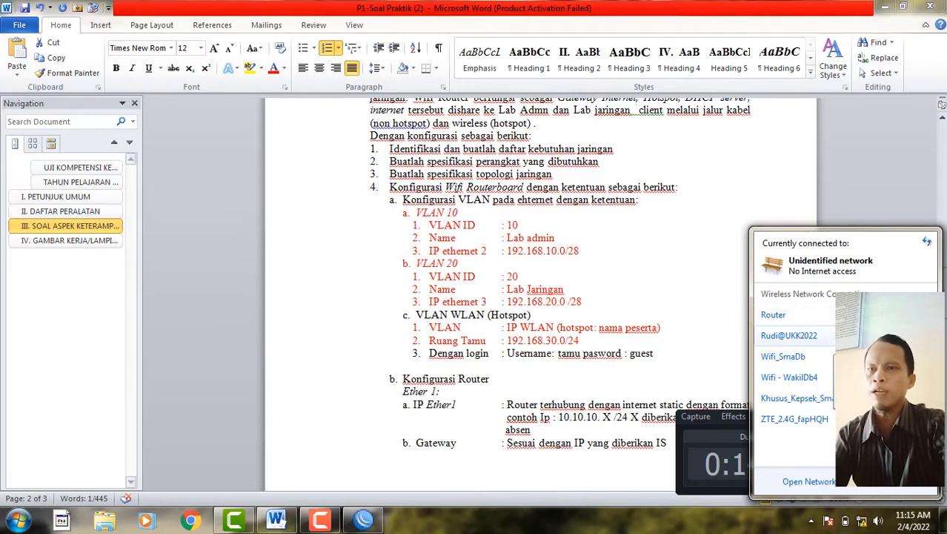
pyautogui.click(801, 336)
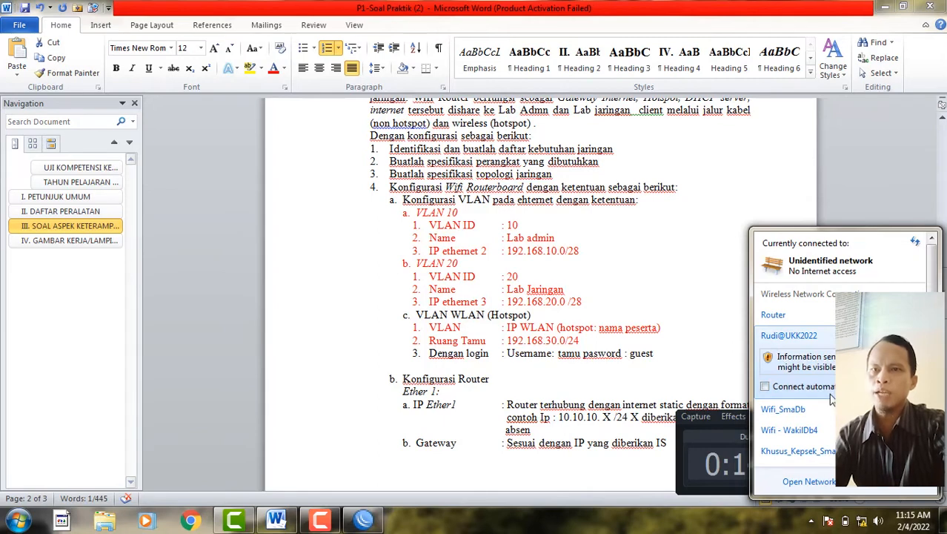
pyautogui.click(894, 387)
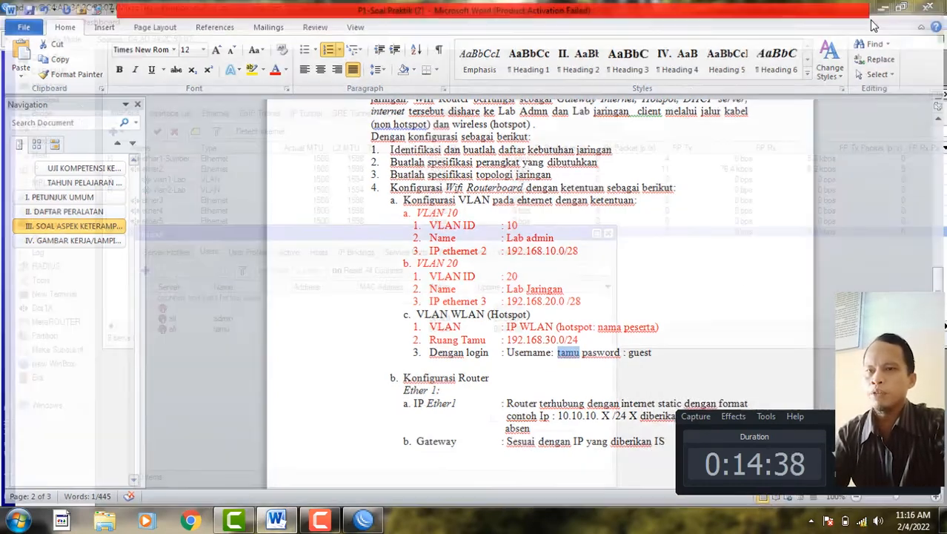
# - Minimize the exam sheet and open Network and Sharing Center from the tray
pyautogui.click(879, 7)
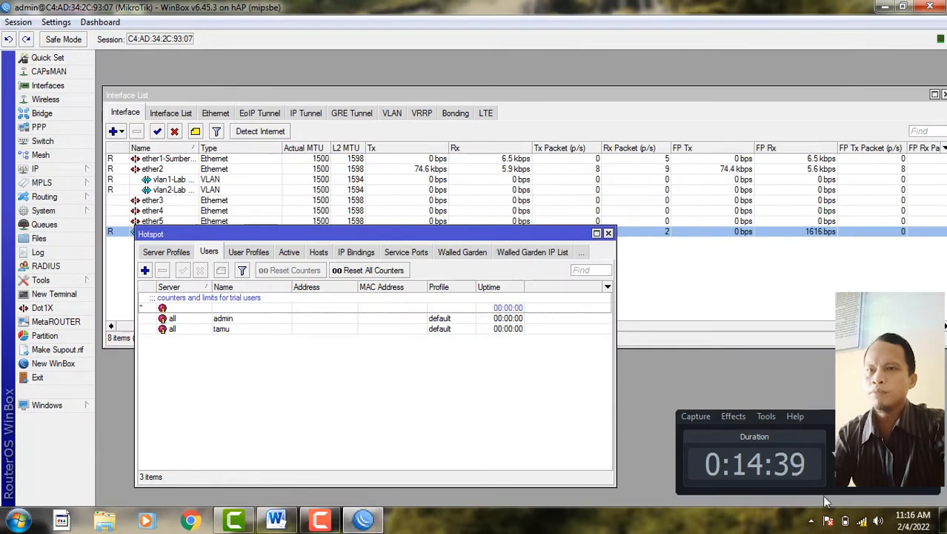
pyautogui.click(862, 522)
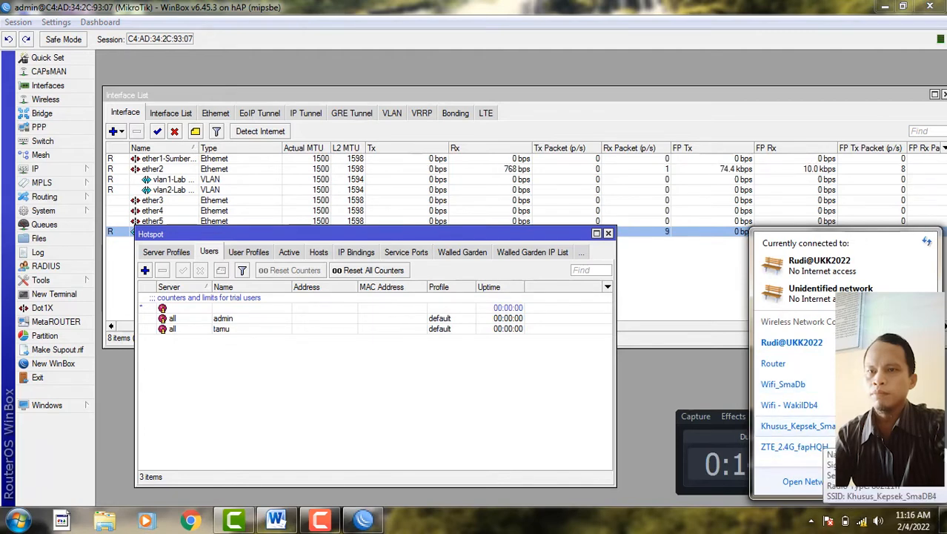
pyautogui.click(864, 488)
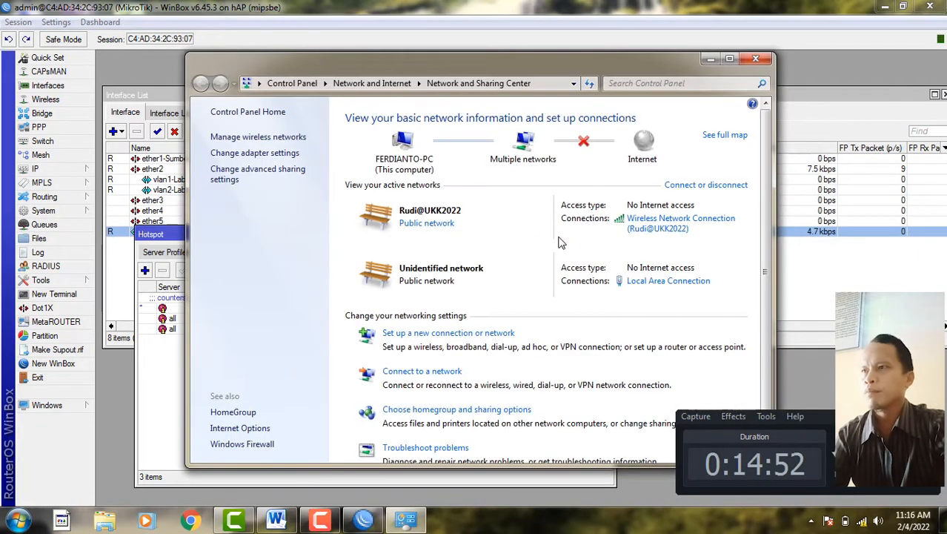
# - Disable the wired Local Area Connection under Change adapter settings
pyautogui.click(244, 137)
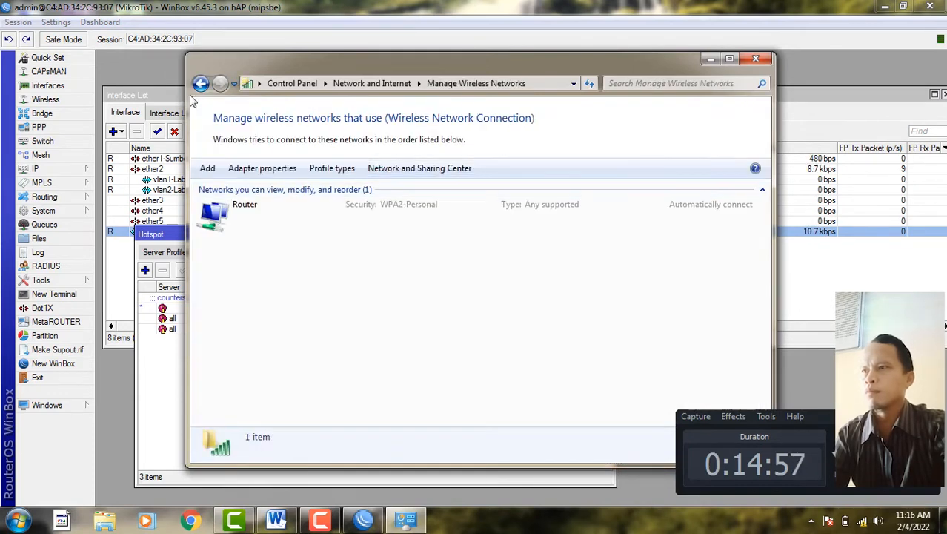
pyautogui.click(201, 83)
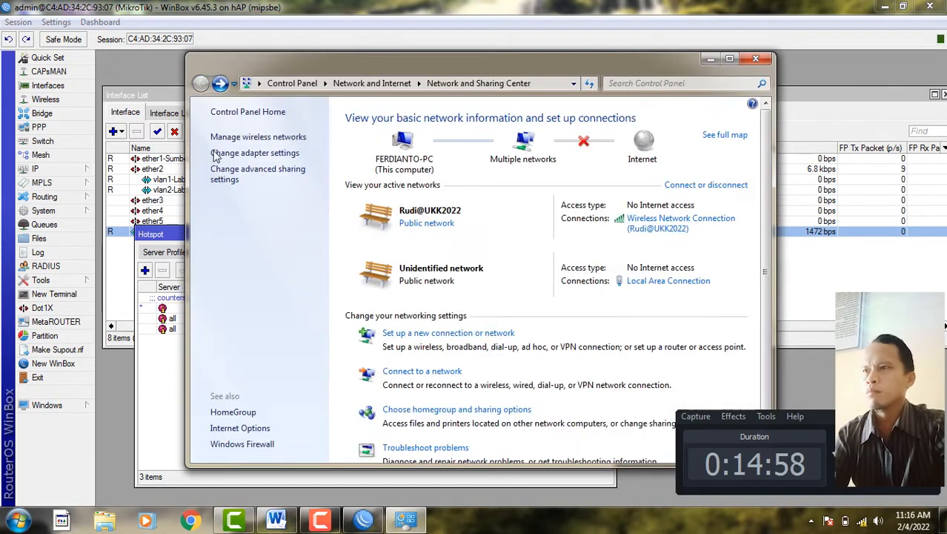
pyautogui.click(258, 153)
pyautogui.click(338, 150)
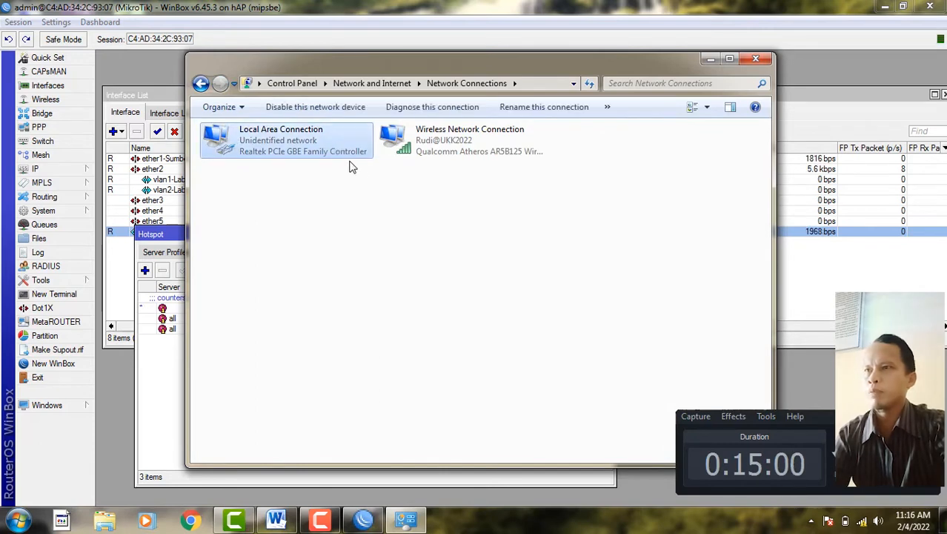
pyautogui.rightClick(338, 146)
pyautogui.click(374, 156)
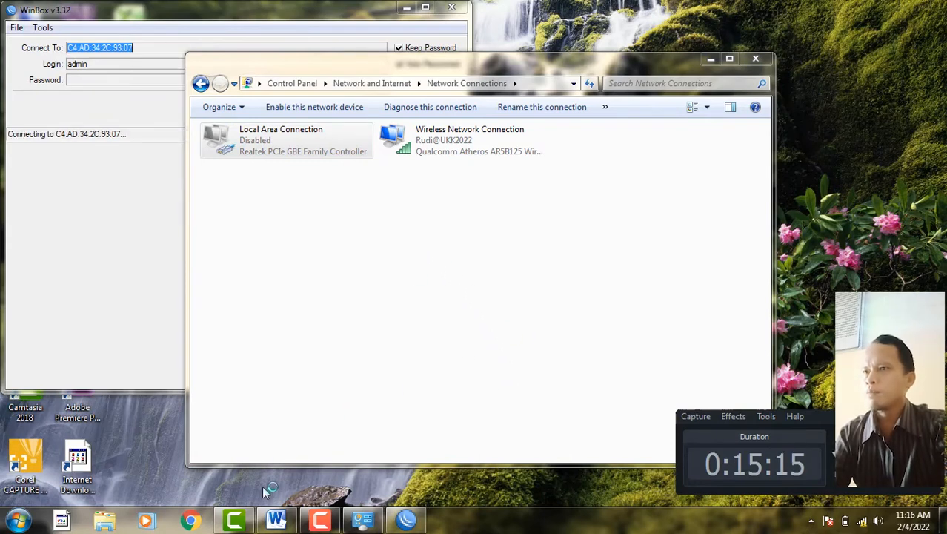
# - Minimize the exam sheet, WinBox login and Network Connections windows, then launch Chrome
pyautogui.click(276, 521)
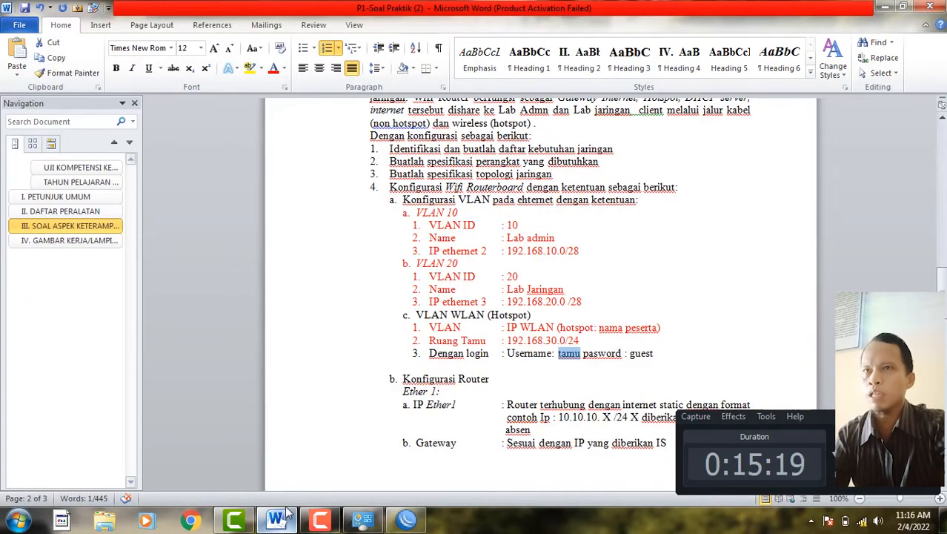
pyautogui.click(884, 7)
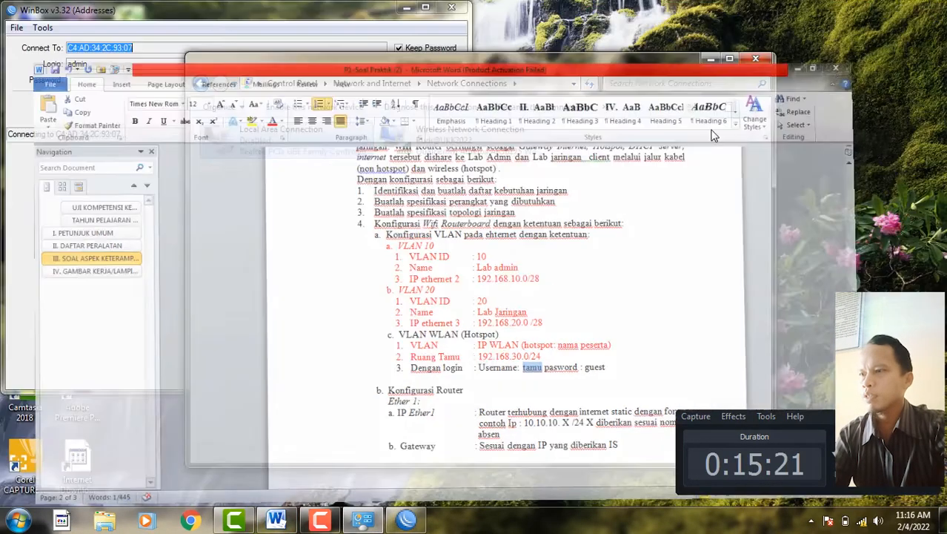
pyautogui.click(189, 521)
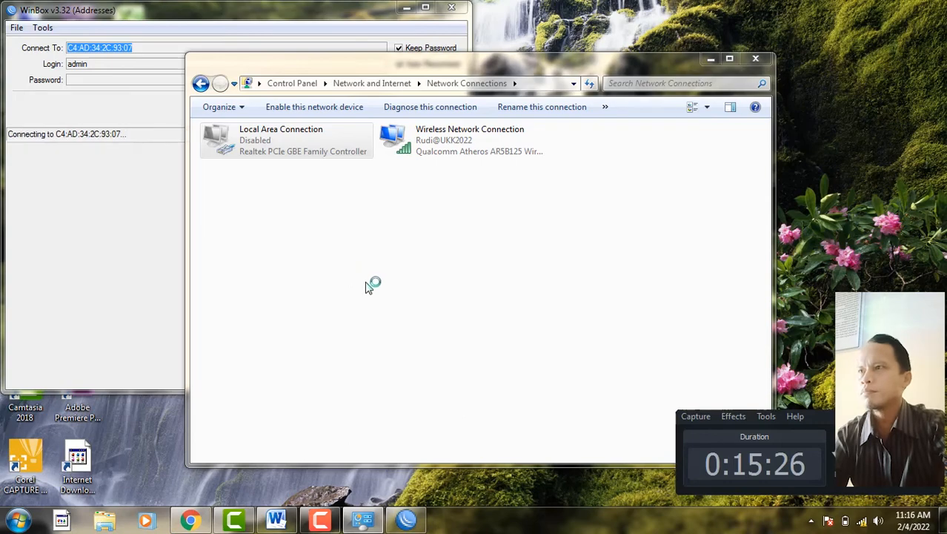
pyautogui.click(407, 8)
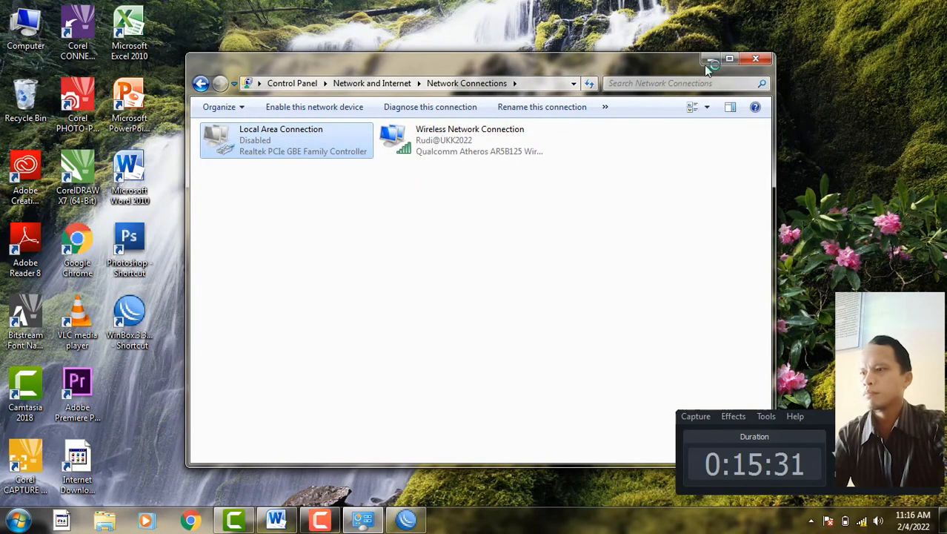
pyautogui.click(710, 58)
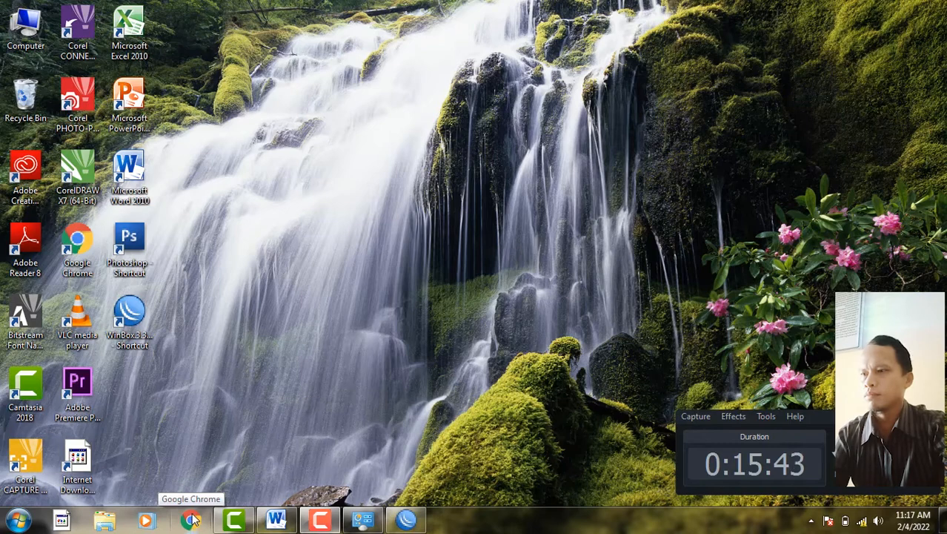
pyautogui.click(191, 521)
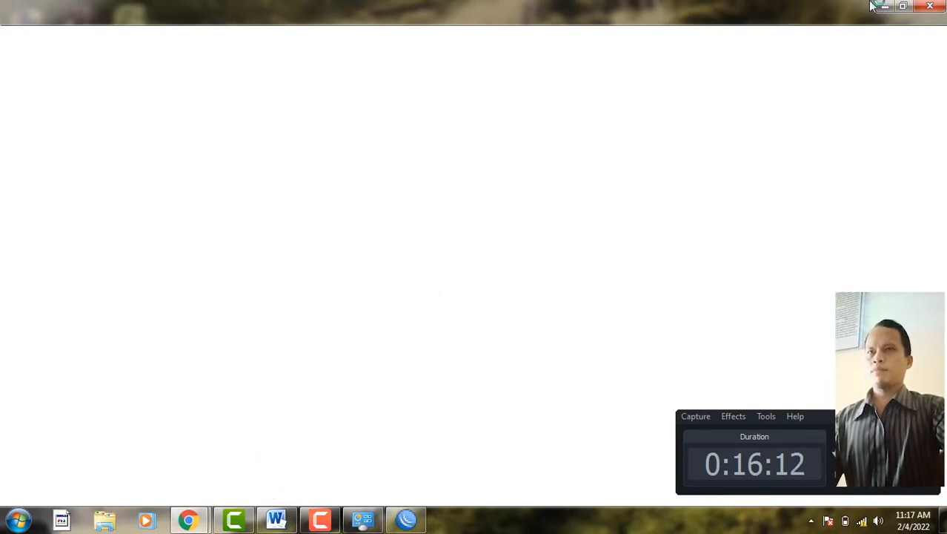
# - Close the extra Chrome window and confirm which wireless network is connected
pyautogui.click(903, 6)
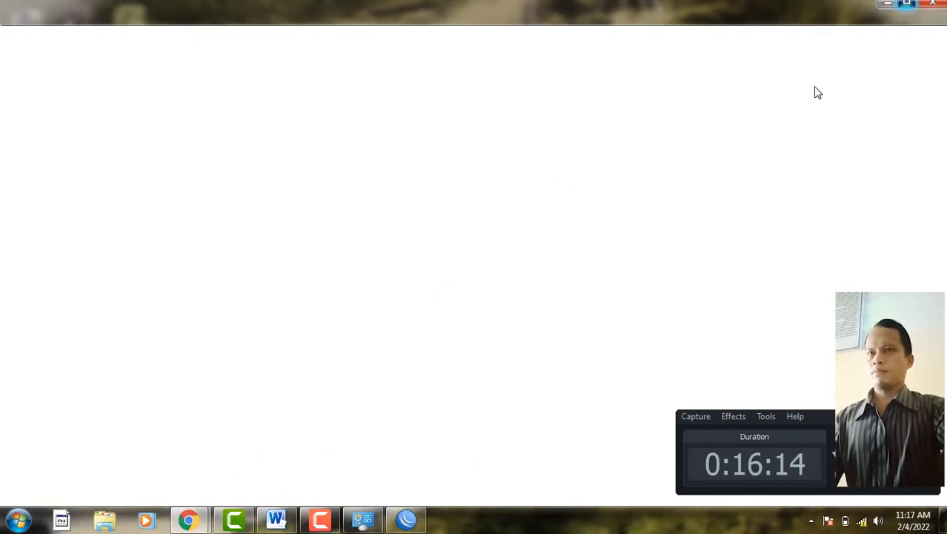
pyautogui.click(883, 6)
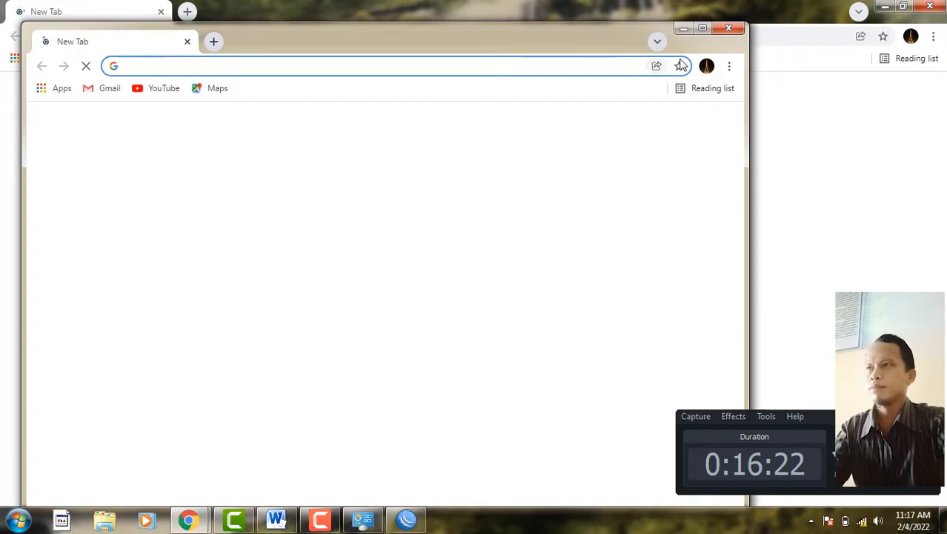
pyautogui.click(724, 34)
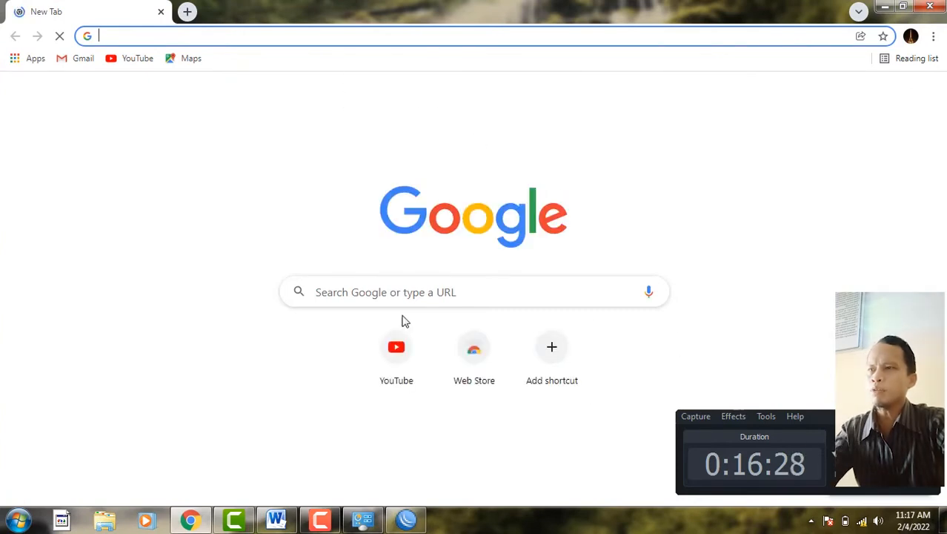
pyautogui.click(425, 291)
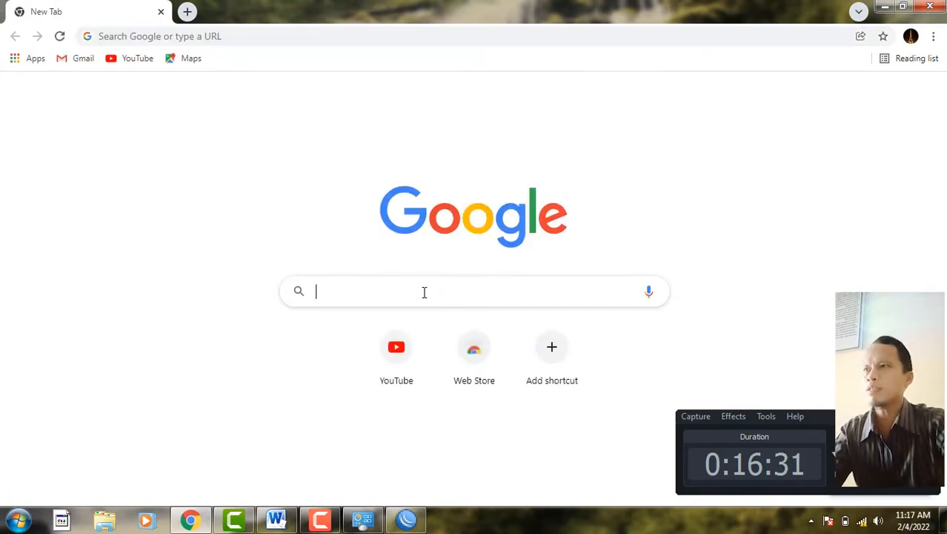
pyautogui.click(304, 32)
pyautogui.click(369, 493)
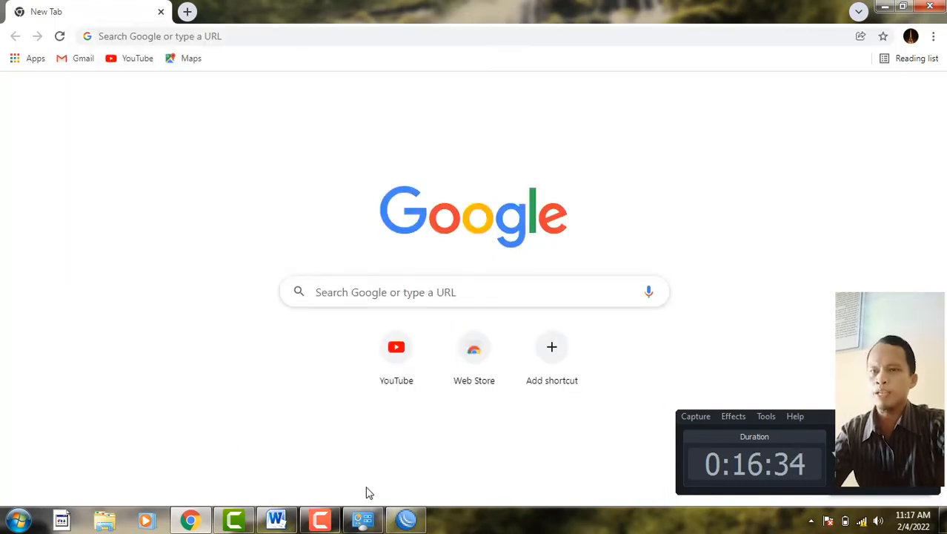
pyautogui.click(863, 521)
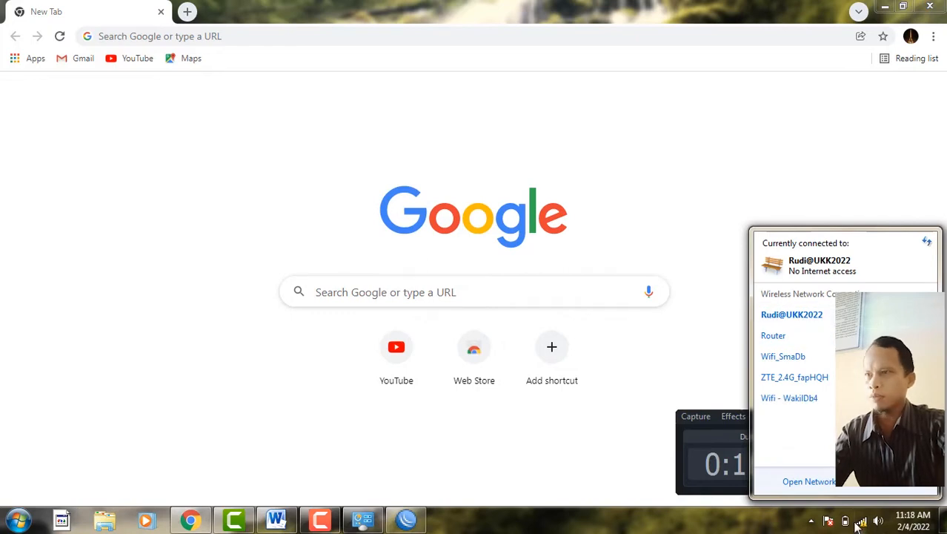
pyautogui.click(862, 522)
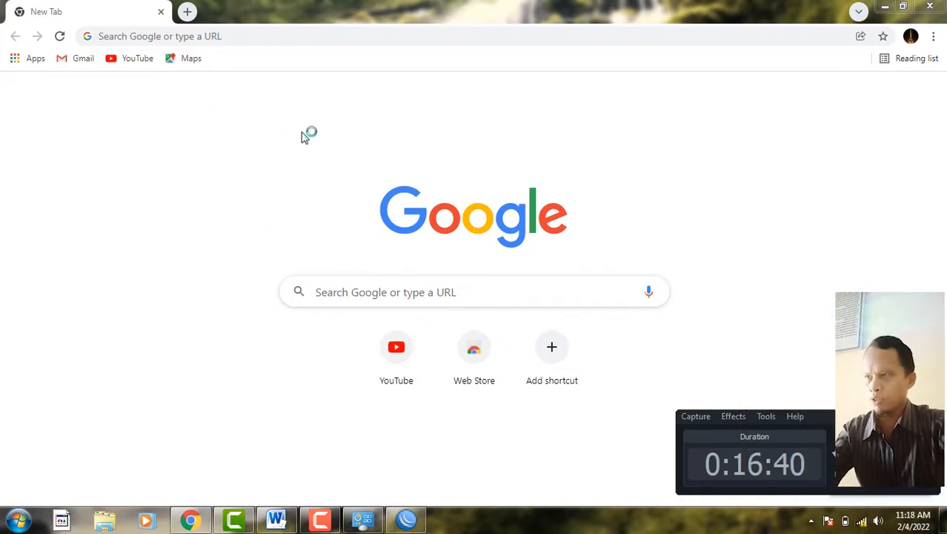
# - Search for detik from the Chrome address bar
pyautogui.click(239, 34)
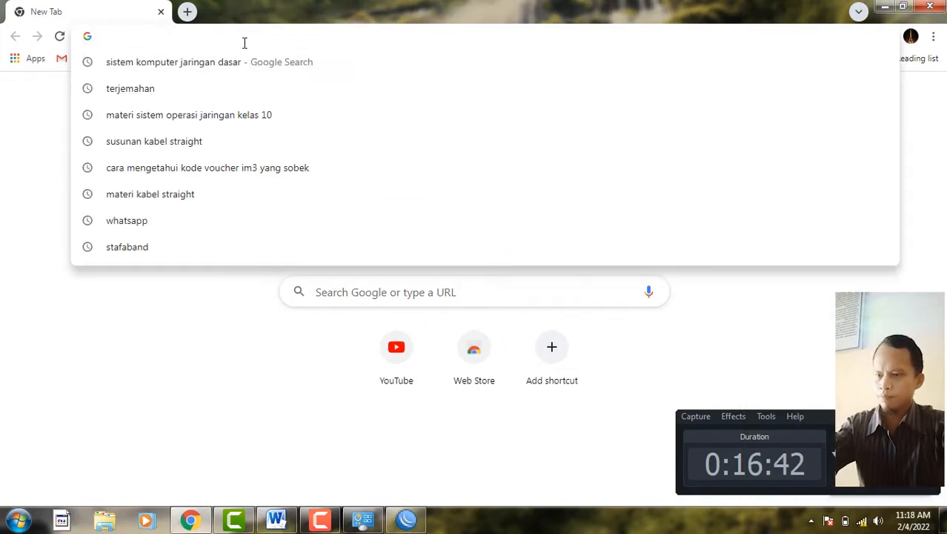
pyautogui.write('detik')
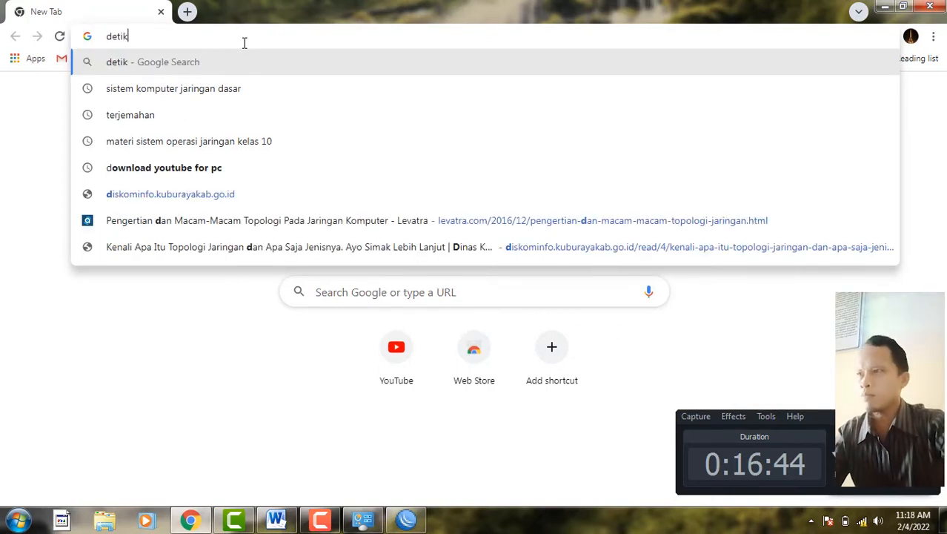
pyautogui.press('Return')
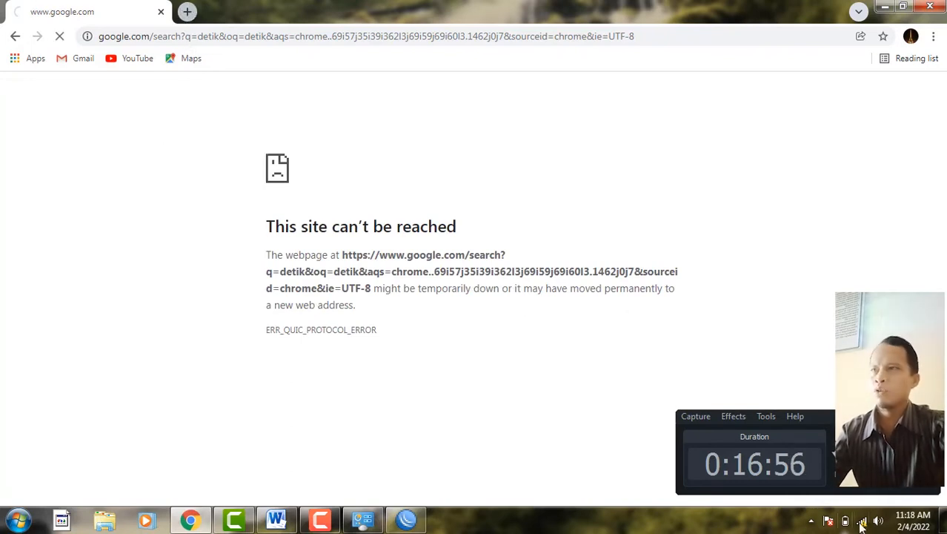
# - Load the hotspot gateway 192.168.30.1 in a new tab and close the failed google.com tab
pyautogui.click(186, 12)
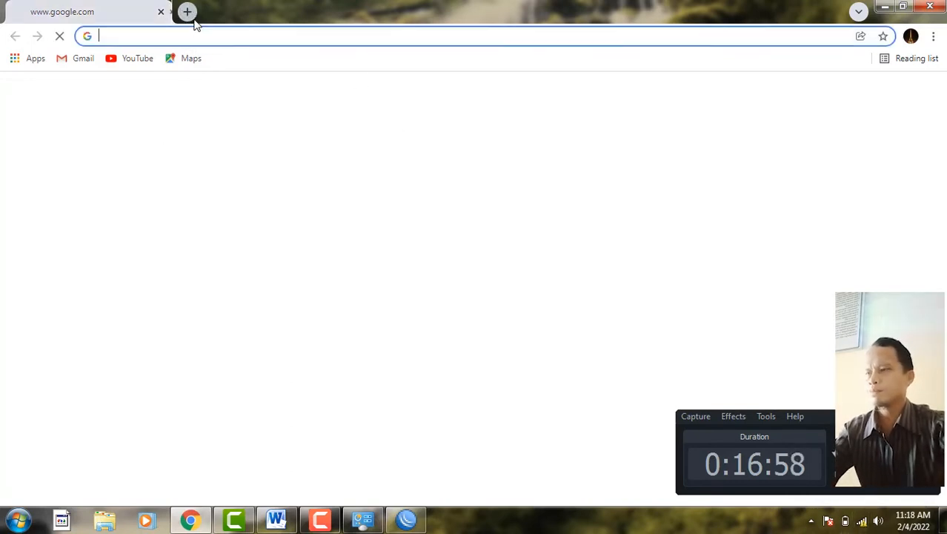
pyautogui.click(186, 37)
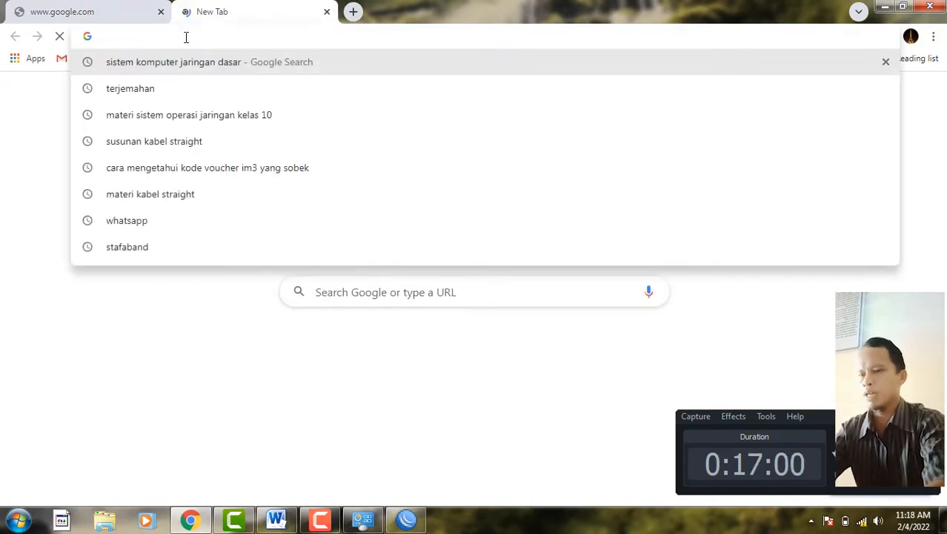
pyautogui.write('192.1')
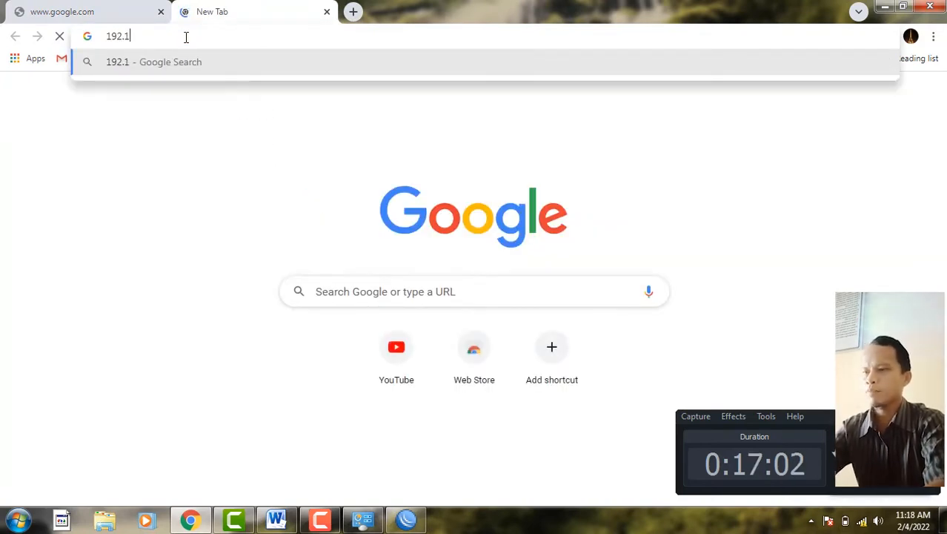
pyautogui.write('68.30.1')
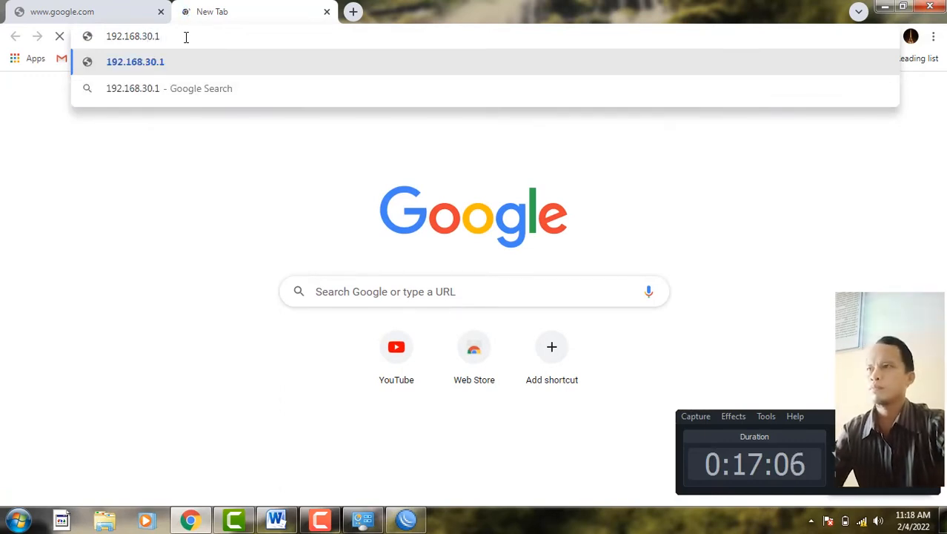
pyautogui.press('Return')
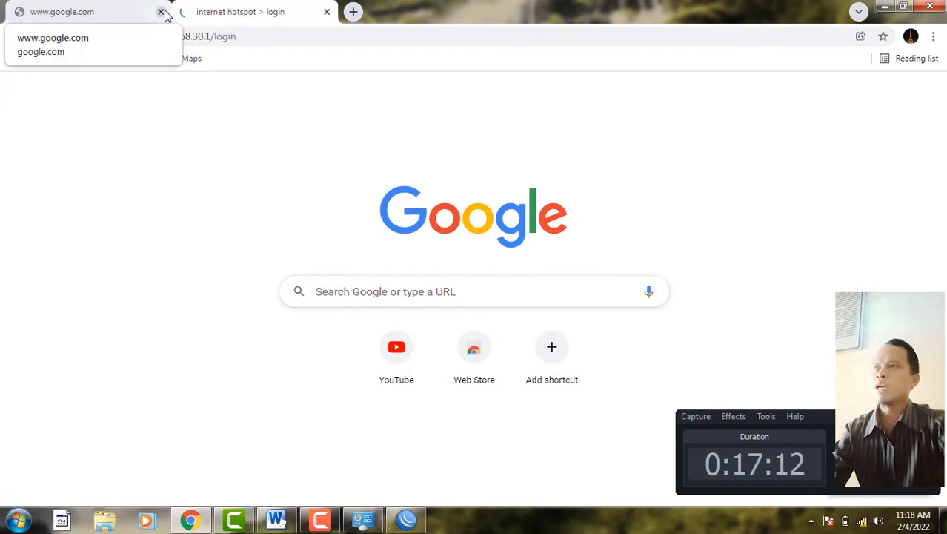
pyautogui.click(160, 12)
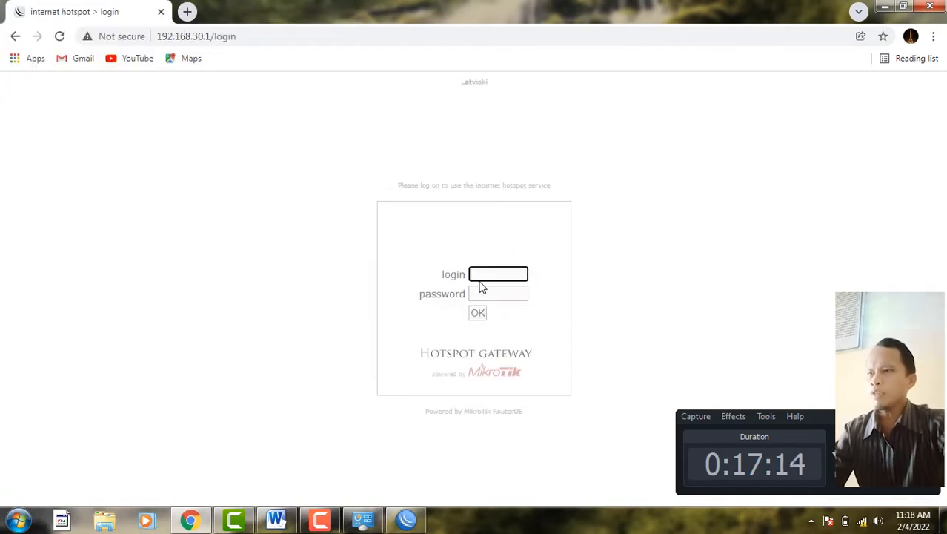
# - Check the exam sheet and enter the guest username and password in the hotspot login form
pyautogui.click(276, 520)
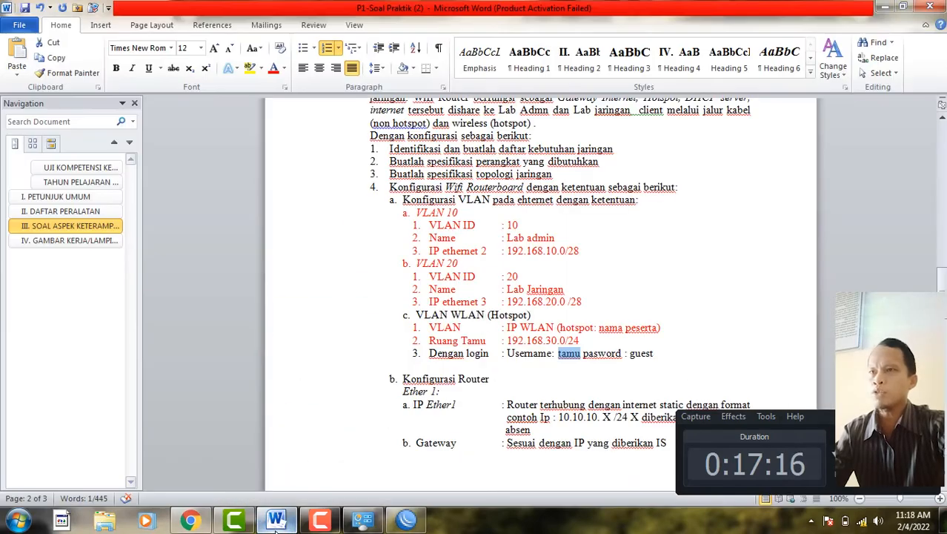
pyautogui.doubleClick(514, 6)
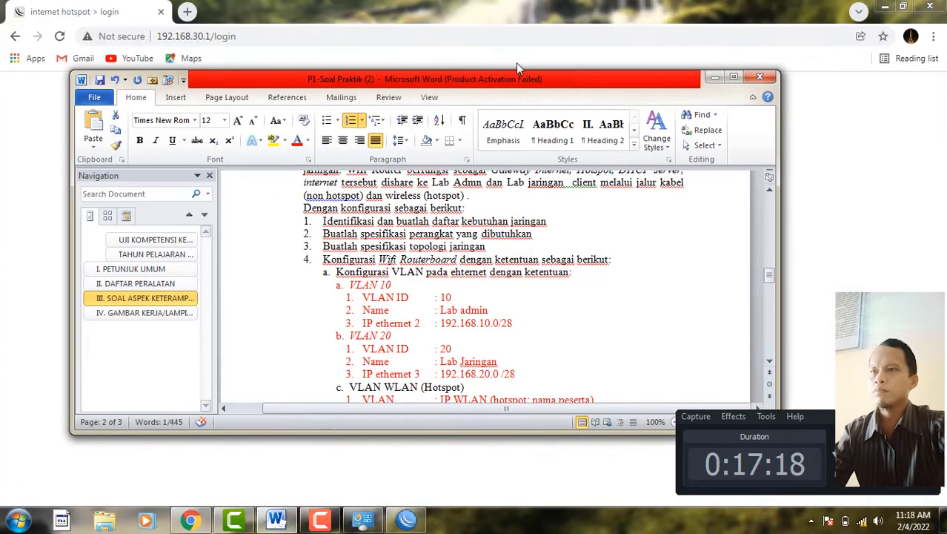
pyautogui.moveTo(528, 81)
pyautogui.mouseDown()
pyautogui.moveTo(515, 78)
pyautogui.moveTo(445, 249)
pyautogui.moveTo(491, 225)
pyautogui.moveTo(526, 87)
pyautogui.mouseUp()
pyautogui.click(702, 77)
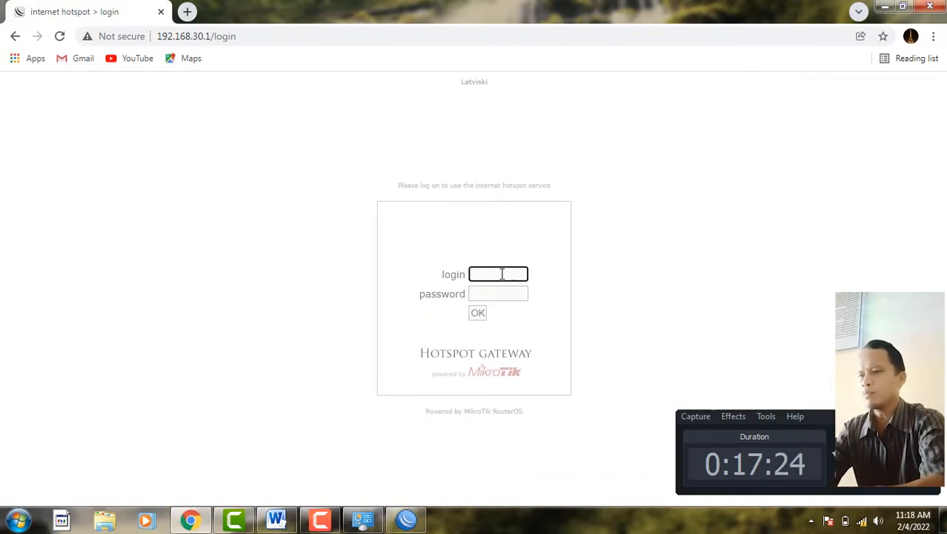
pyautogui.write('tamu')
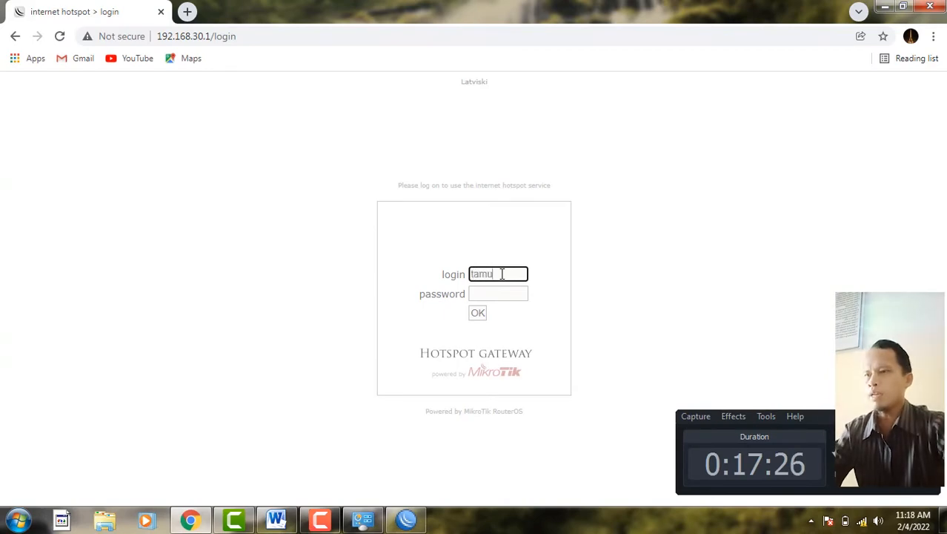
pyautogui.click(276, 519)
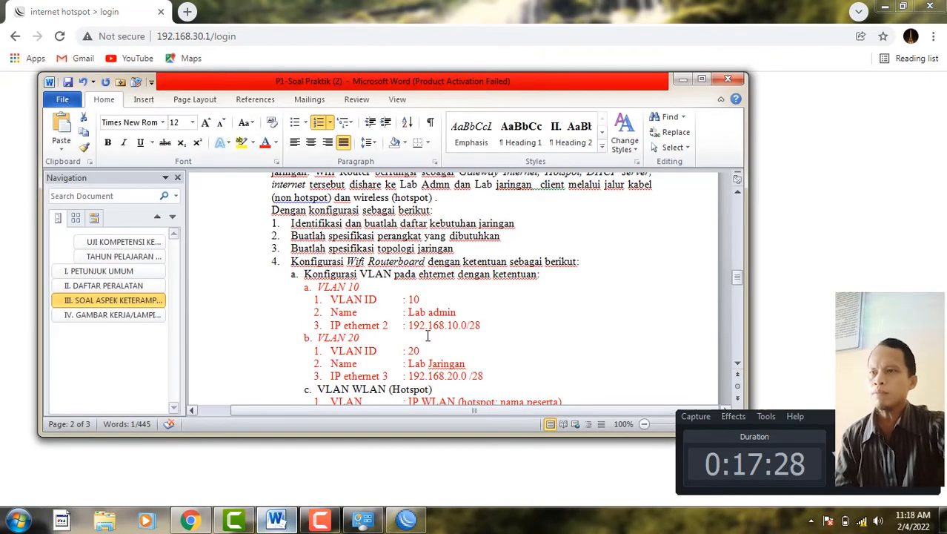
pyautogui.click(701, 79)
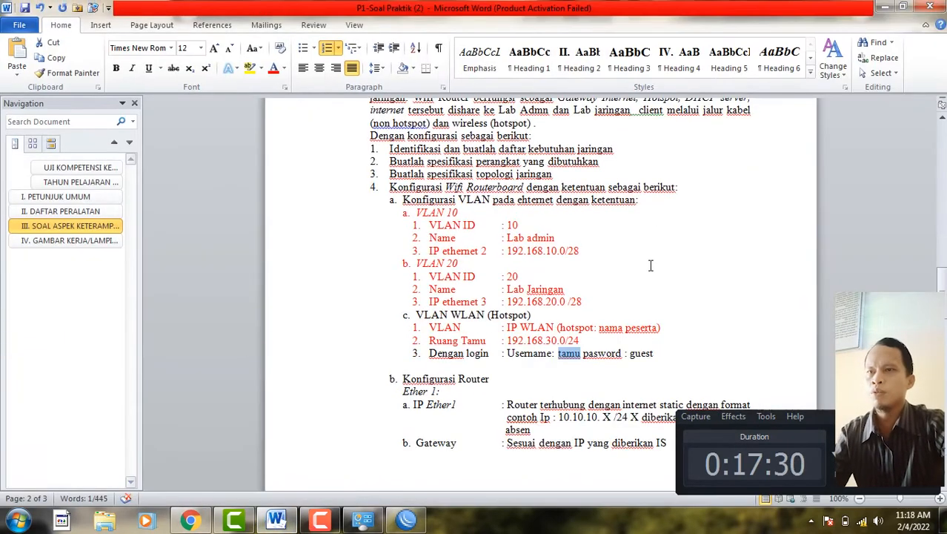
pyautogui.click(884, 6)
pyautogui.click(486, 296)
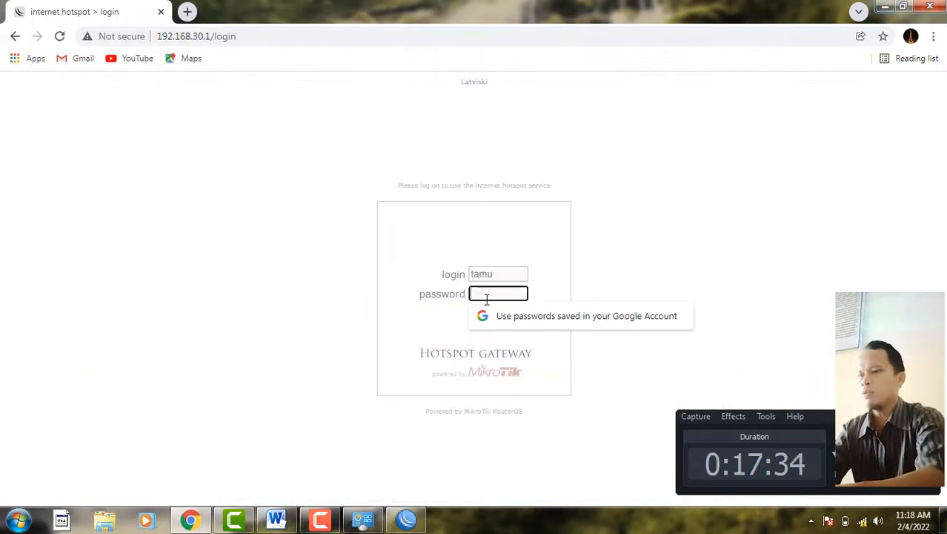
pyautogui.write('•••••')
# - Log in to the hotspot and dismiss Chrome's password-save and breach prompts
pyautogui.click(478, 314)
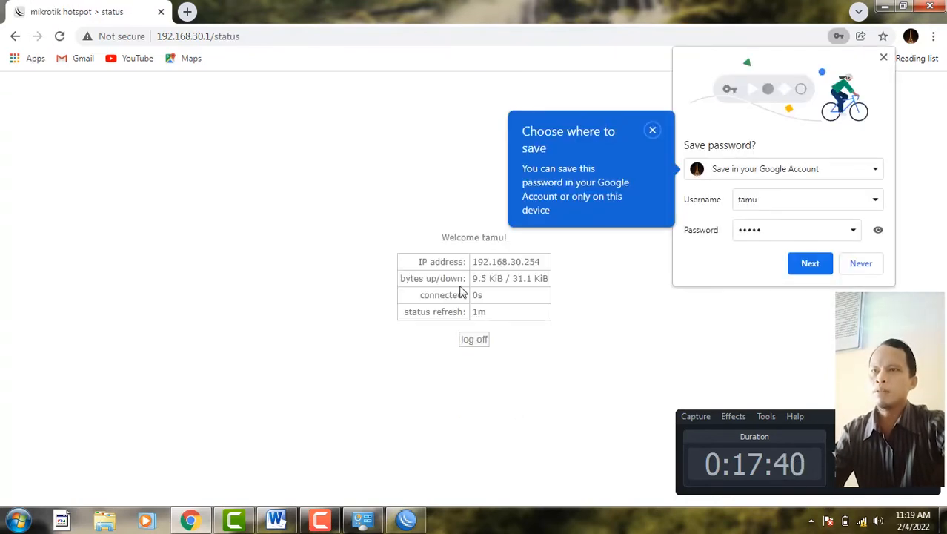
pyautogui.click(795, 264)
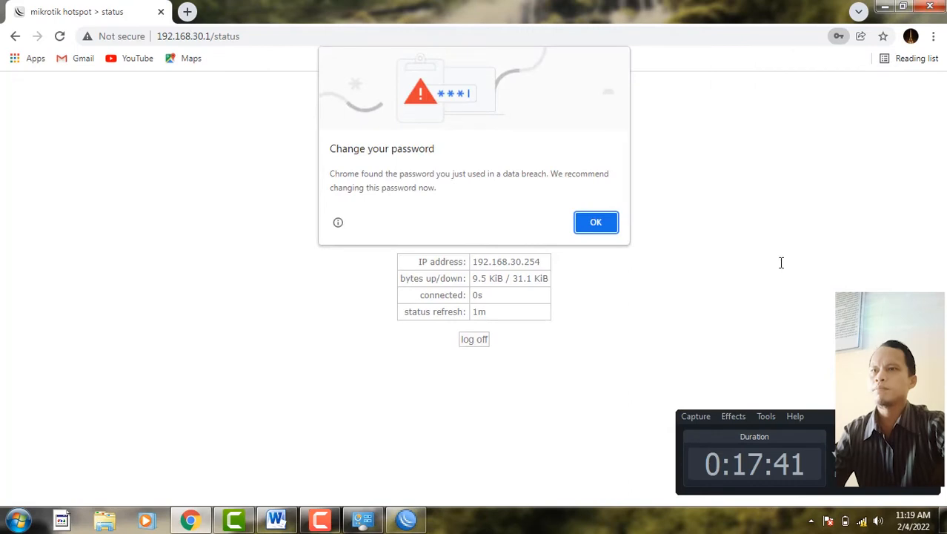
pyautogui.click(597, 222)
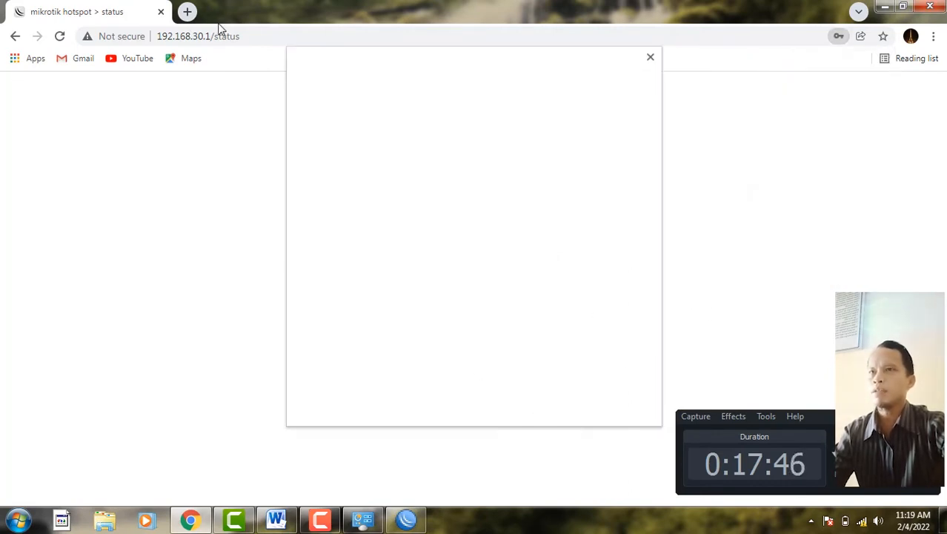
pyautogui.click(650, 58)
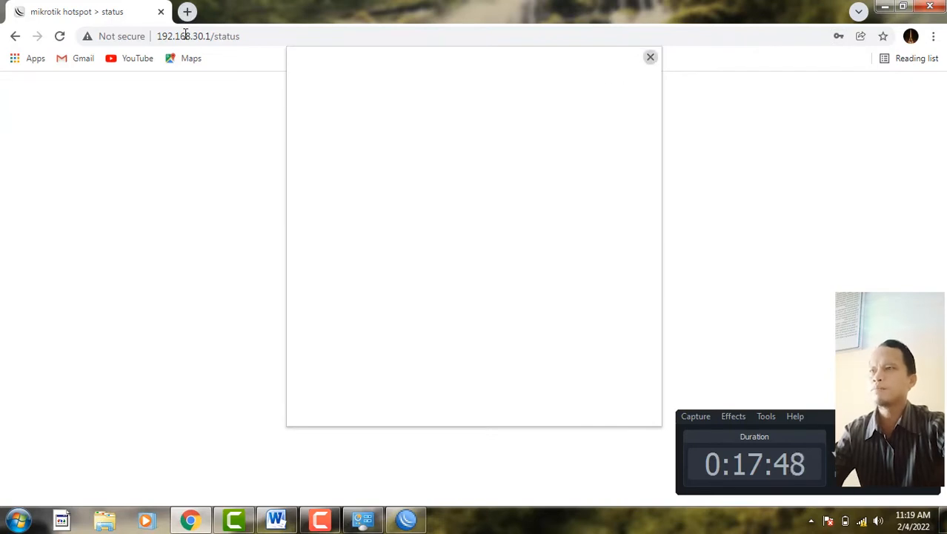
# - In a new tab, search for youtube and open the YouTube site
pyautogui.click(187, 11)
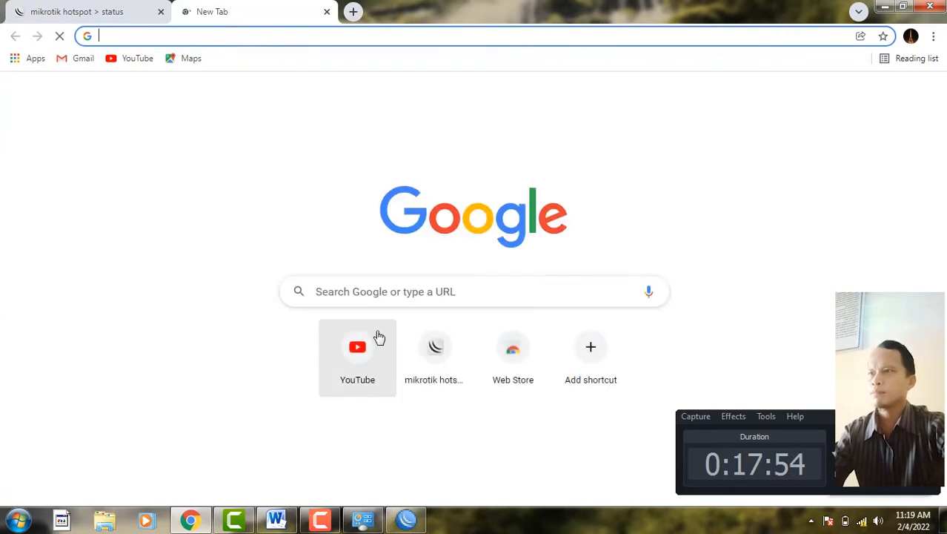
pyautogui.click(397, 297)
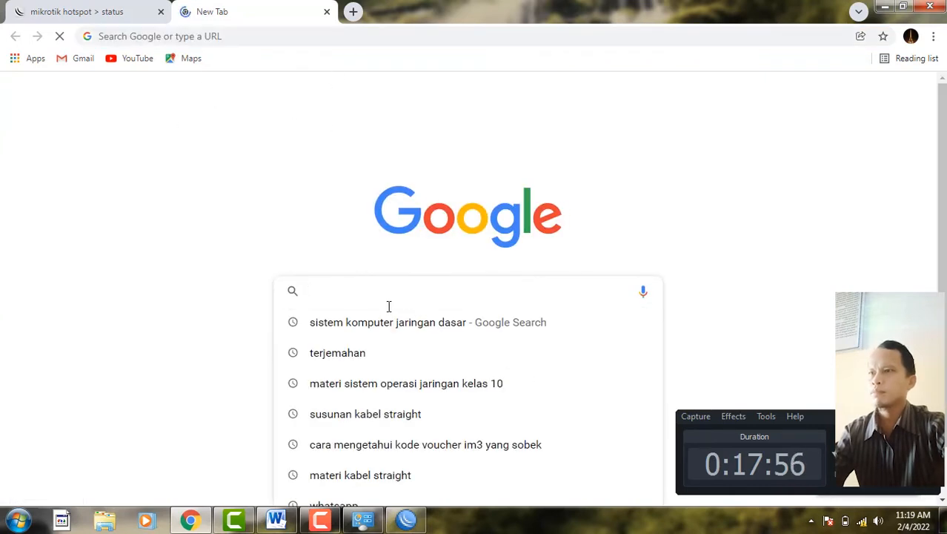
pyautogui.click(374, 324)
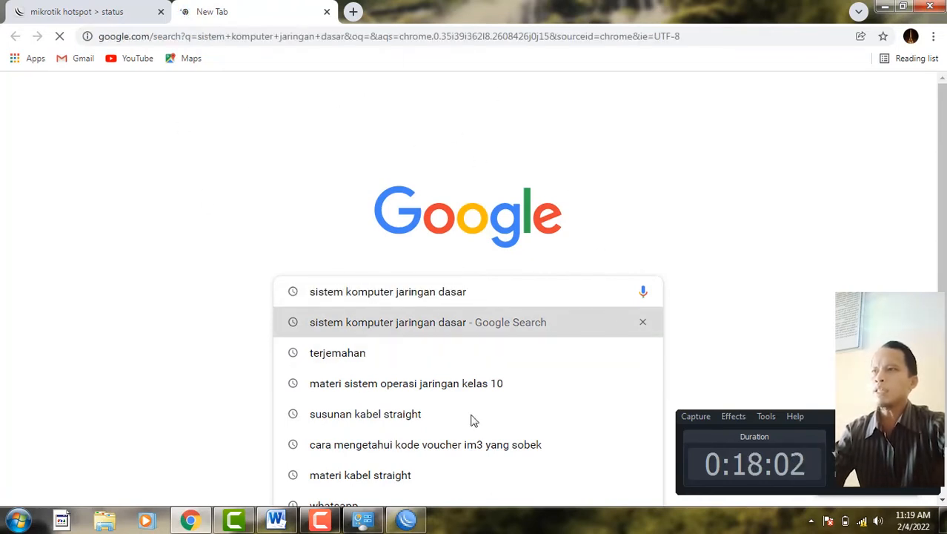
pyautogui.click(104, 11)
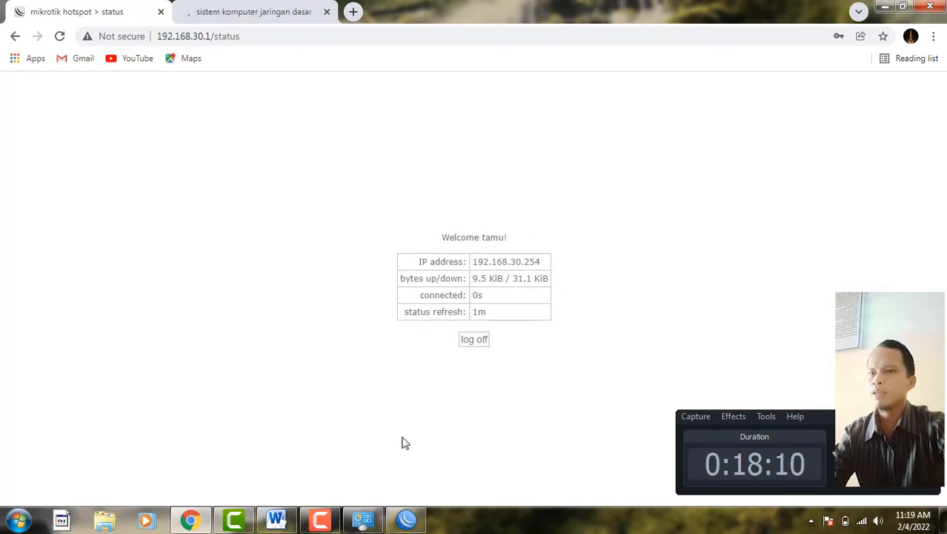
pyautogui.click(406, 519)
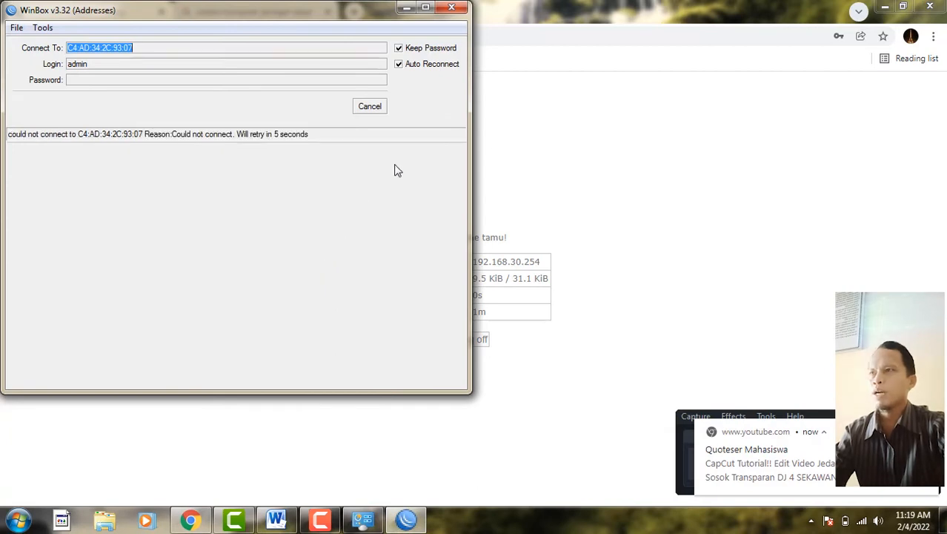
pyautogui.click(559, 7)
pyautogui.click(271, 14)
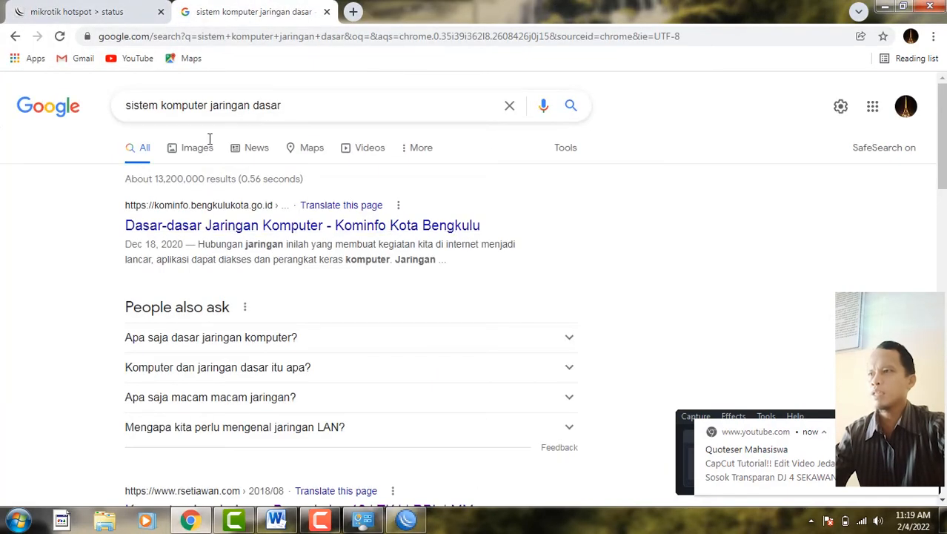
pyautogui.tripleClick(147, 117)
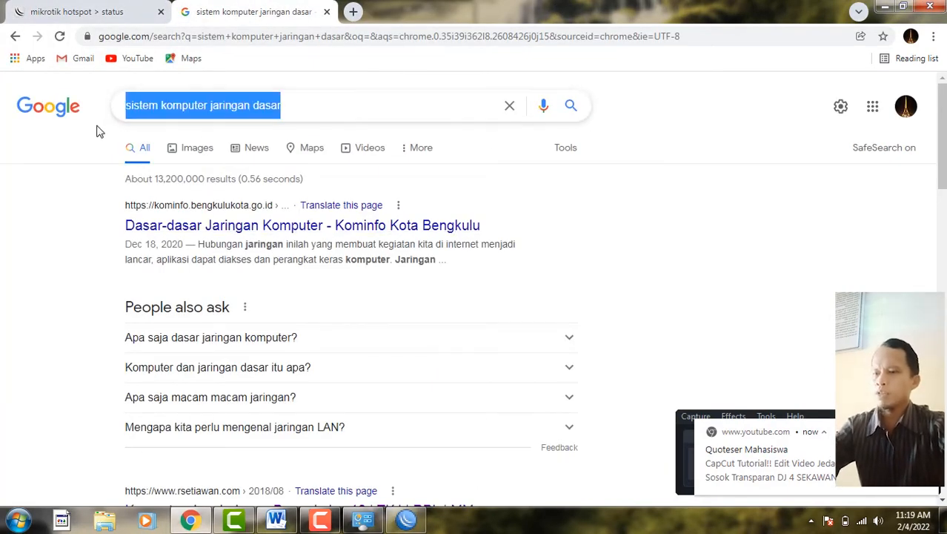
pyautogui.write('yo')
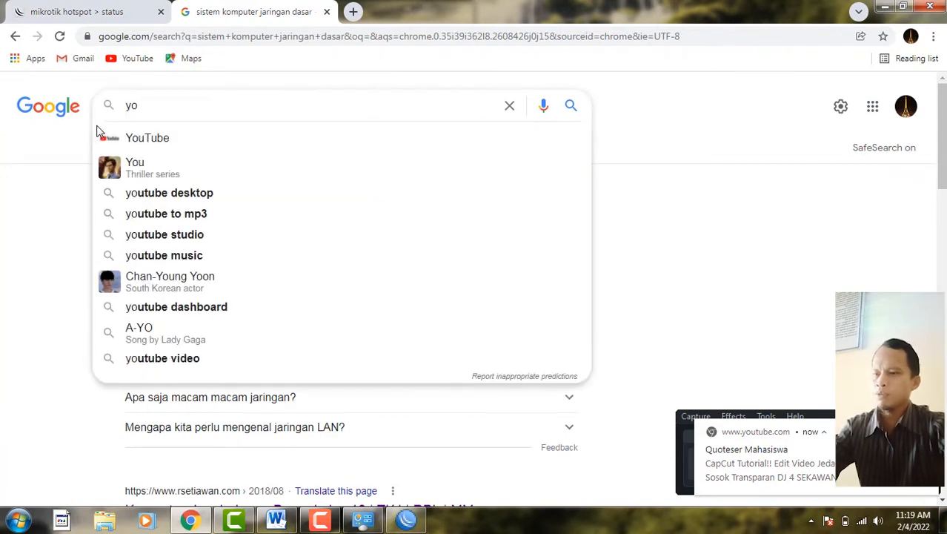
pyautogui.write('utube')
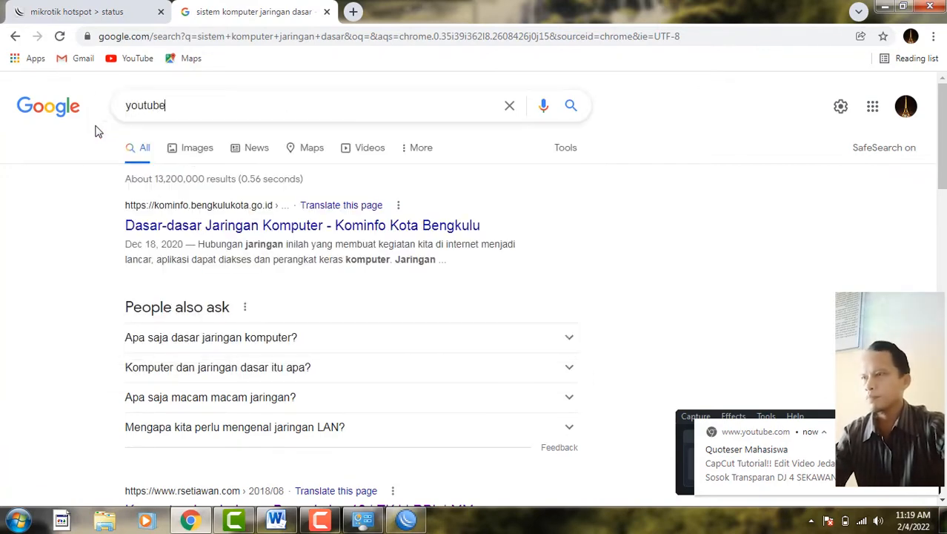
pyautogui.press('Return')
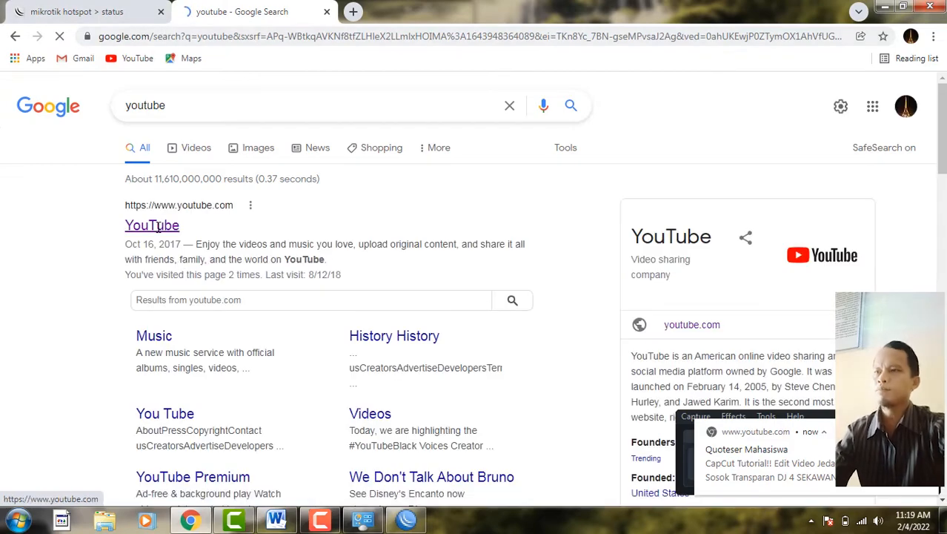
pyautogui.click(131, 64)
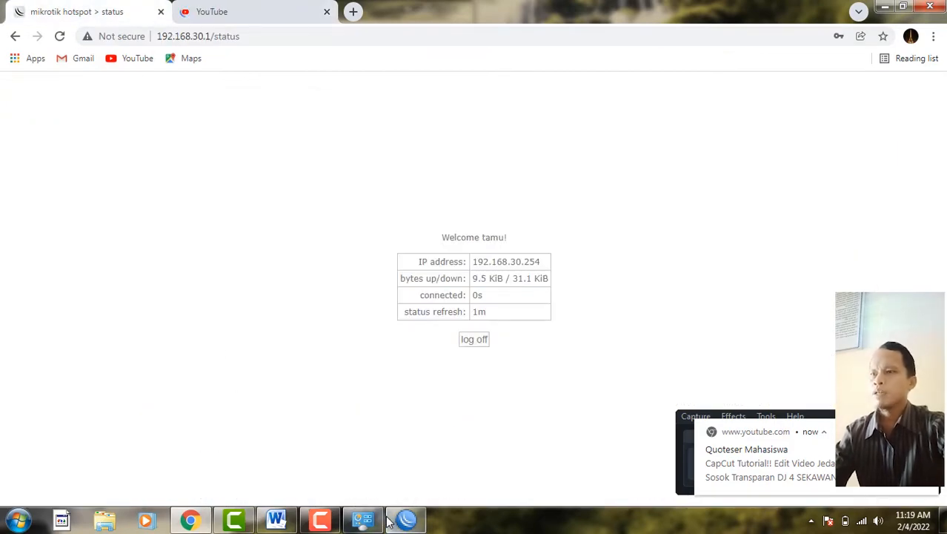
# - Confirm YouTube loads and review the hotspot traffic on the status page
pyautogui.click(408, 521)
pyautogui.click(408, 521)
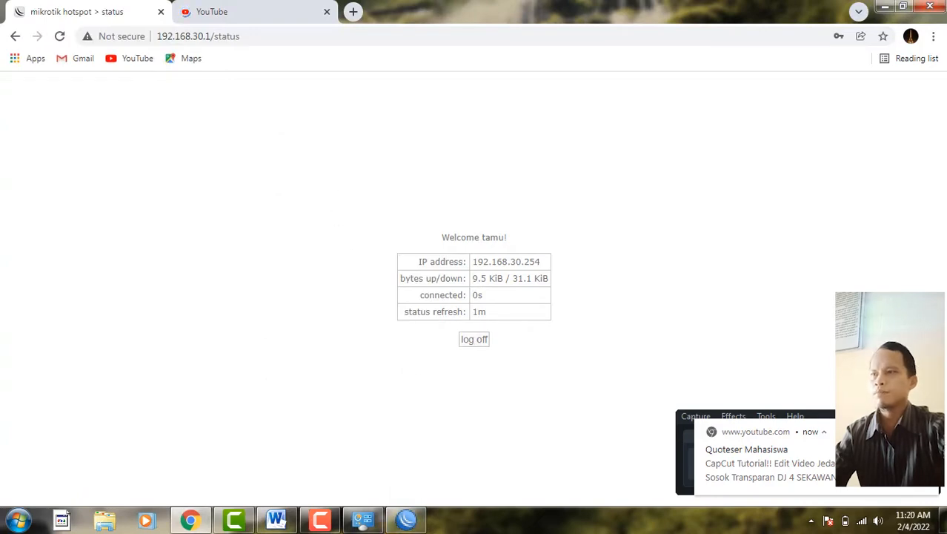
pyautogui.click(243, 7)
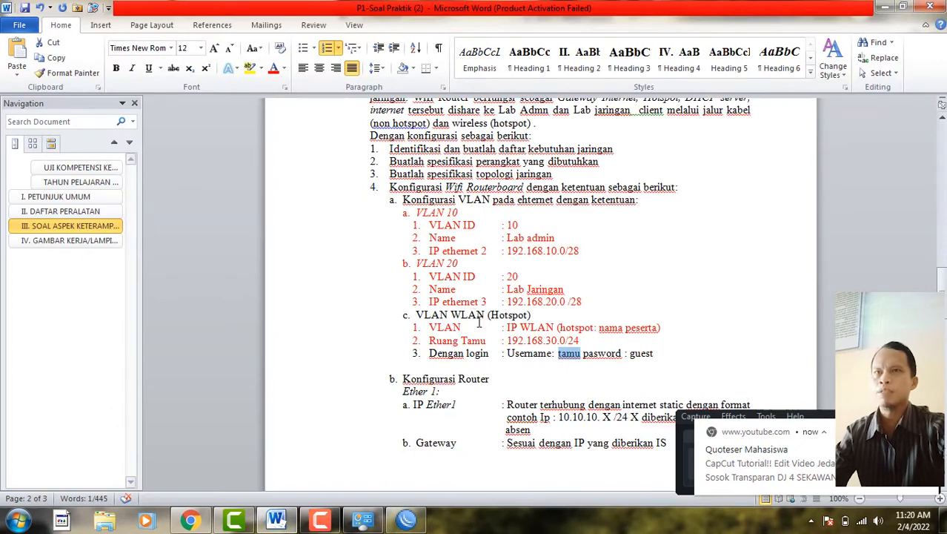
pyautogui.click(883, 7)
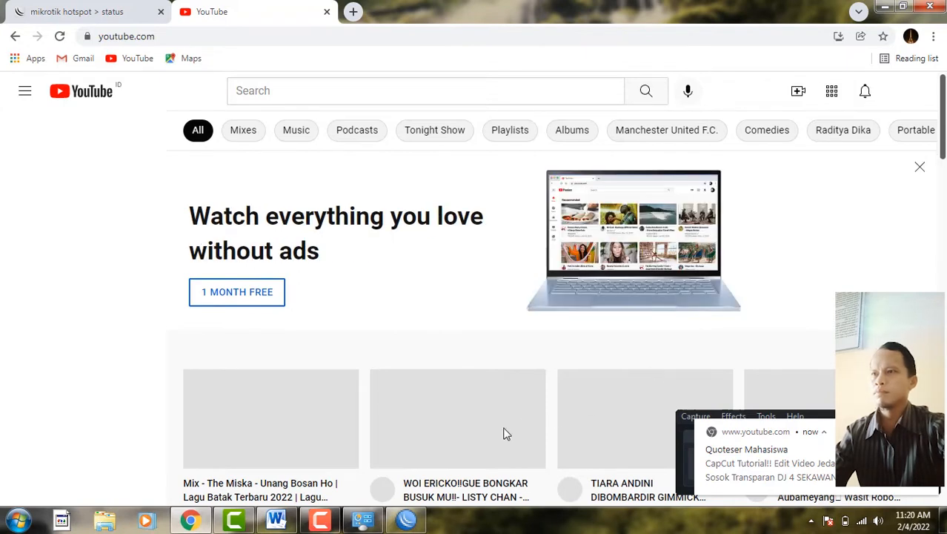
pyautogui.click(71, 9)
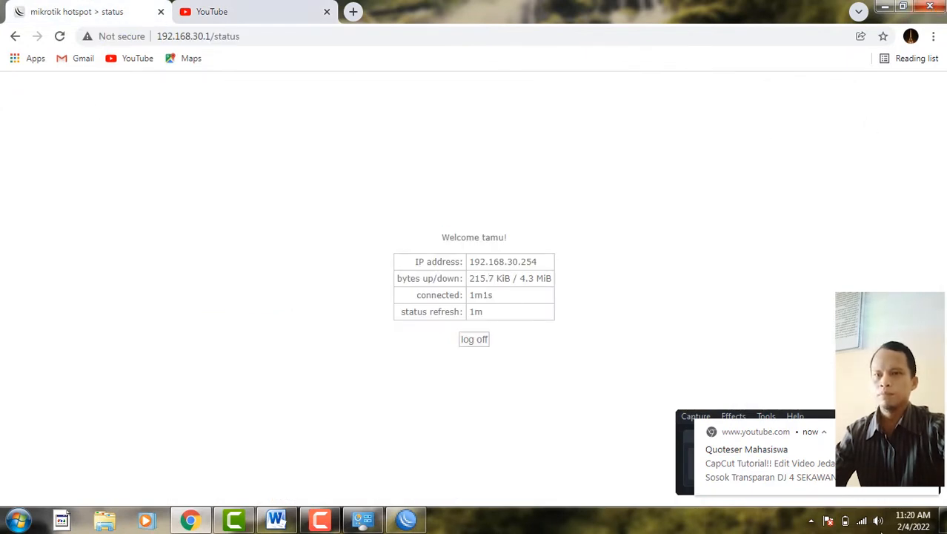
pyautogui.click(861, 521)
pyautogui.click(860, 315)
pyautogui.click(898, 337)
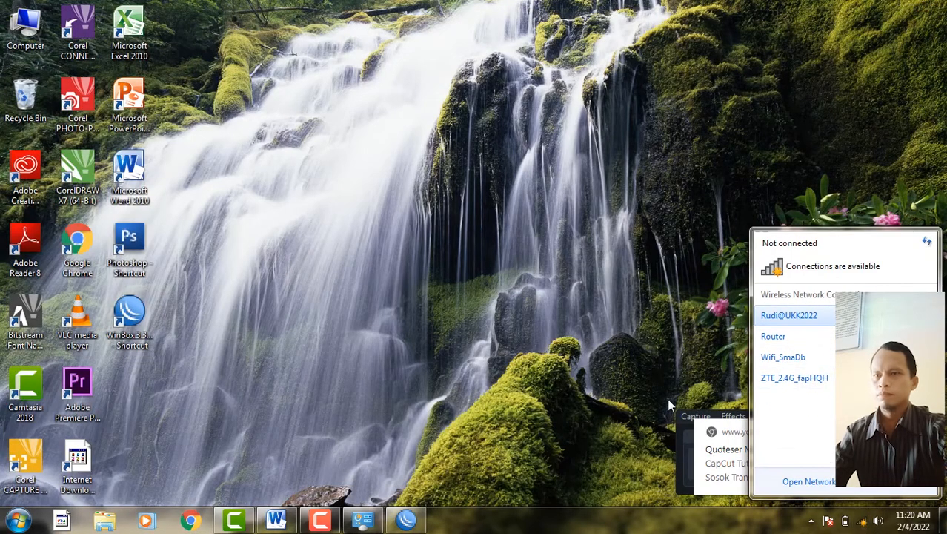
# - Re-enable the wired Local Area Connection and minimize Network Connections
pyautogui.click(363, 521)
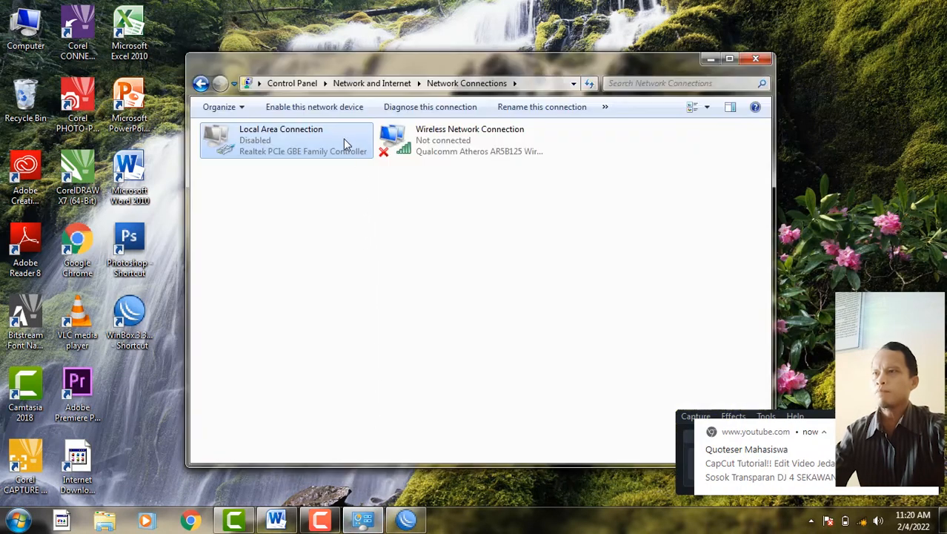
pyautogui.rightClick(343, 139)
pyautogui.click(367, 147)
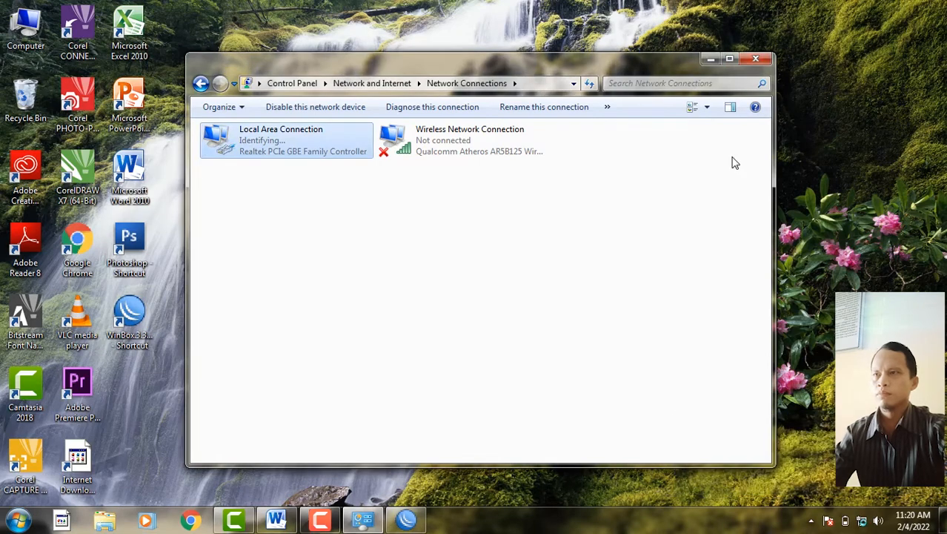
pyautogui.click(709, 61)
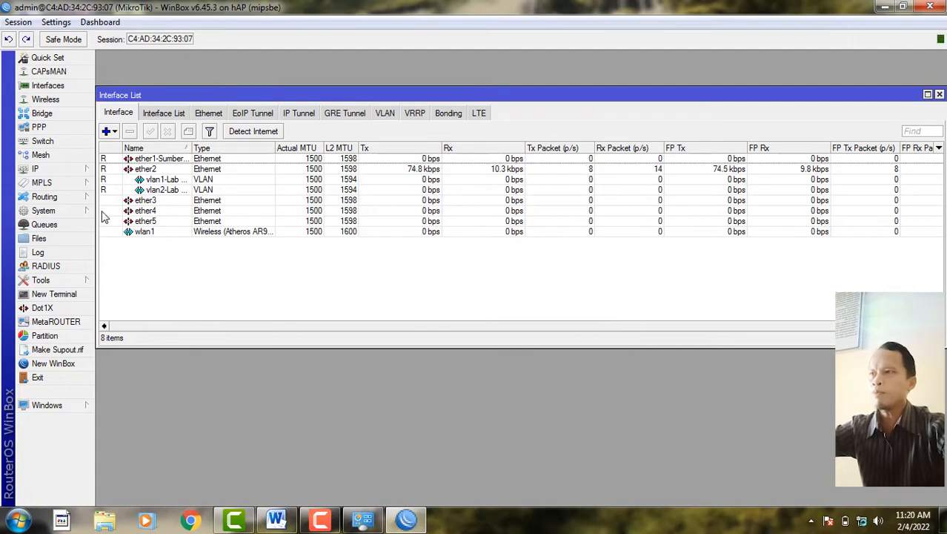
# - Add a srcnat NAT rule with Out. Interface ether1-Sumber Internet and action masquerade
pyautogui.click(74, 171)
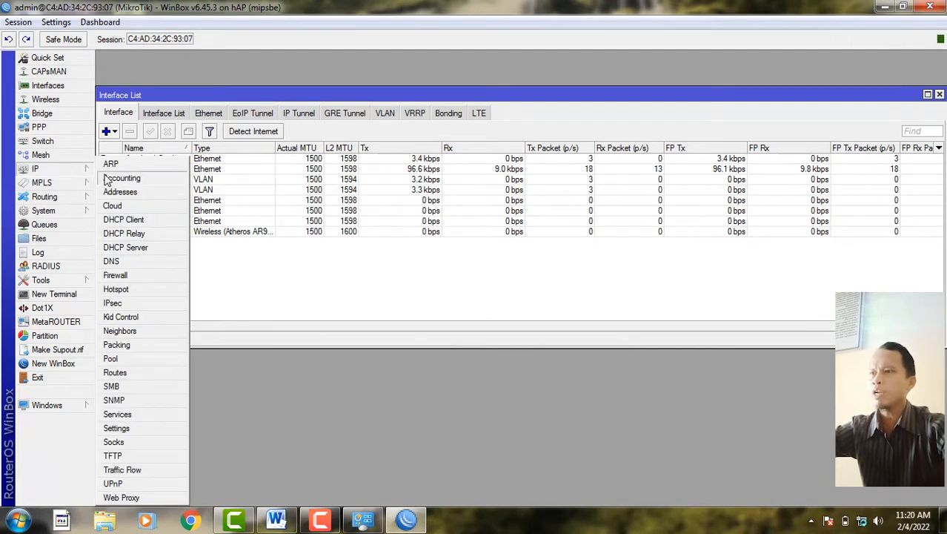
pyautogui.click(127, 275)
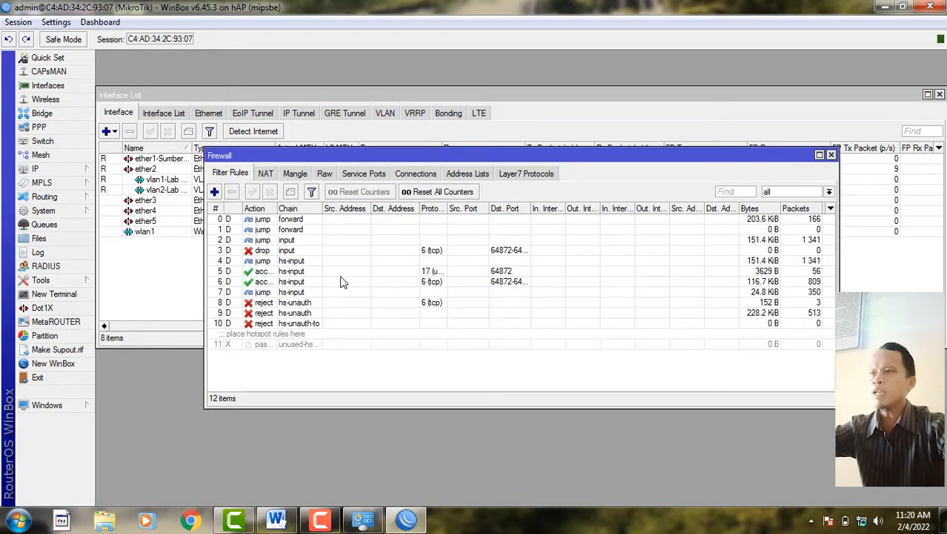
pyautogui.click(264, 173)
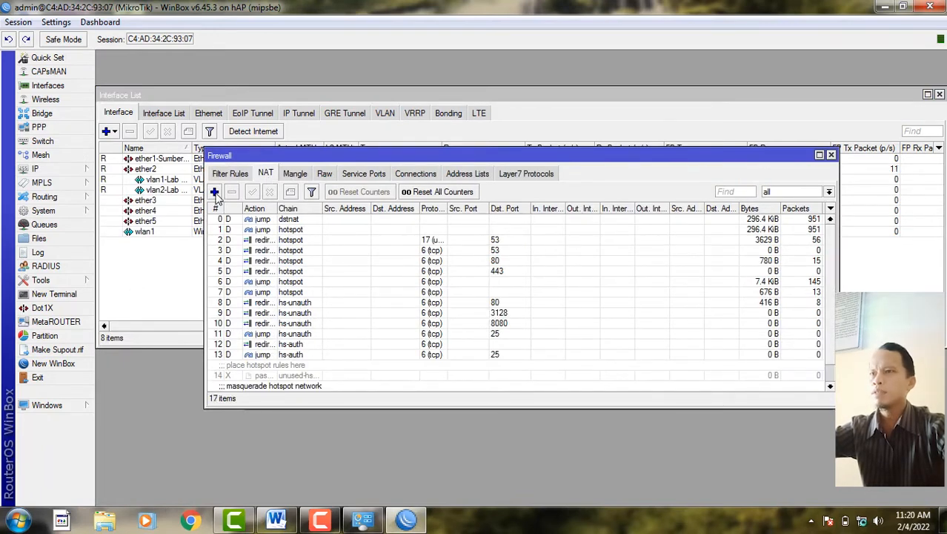
pyautogui.click(214, 192)
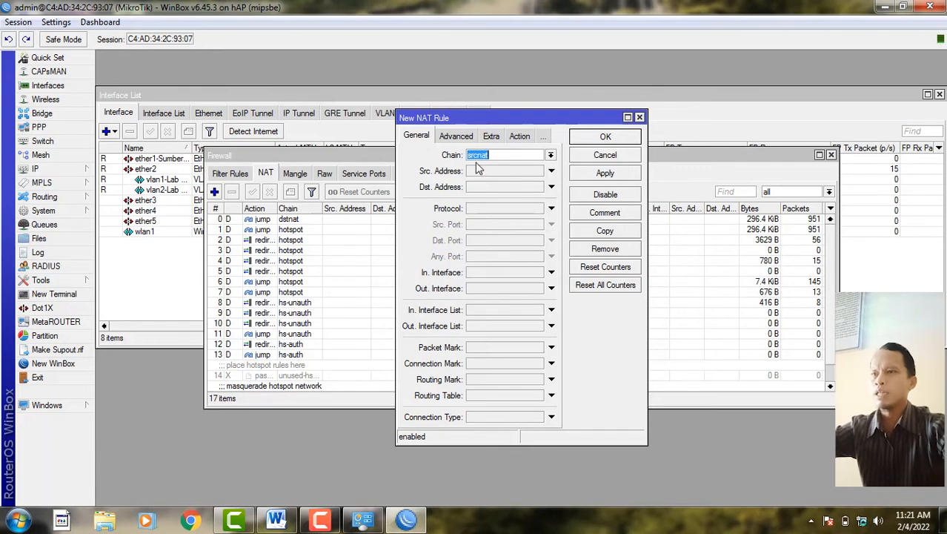
pyautogui.click(506, 291)
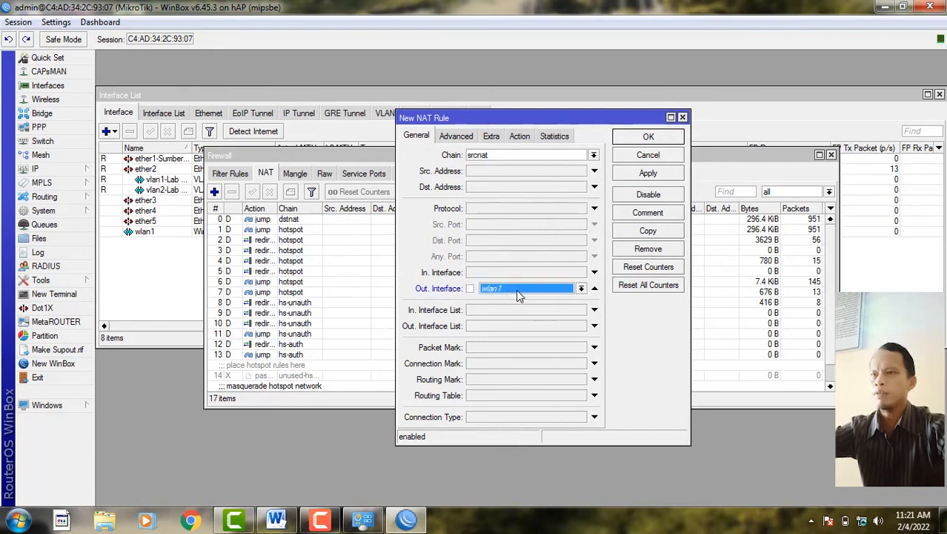
pyautogui.click(581, 289)
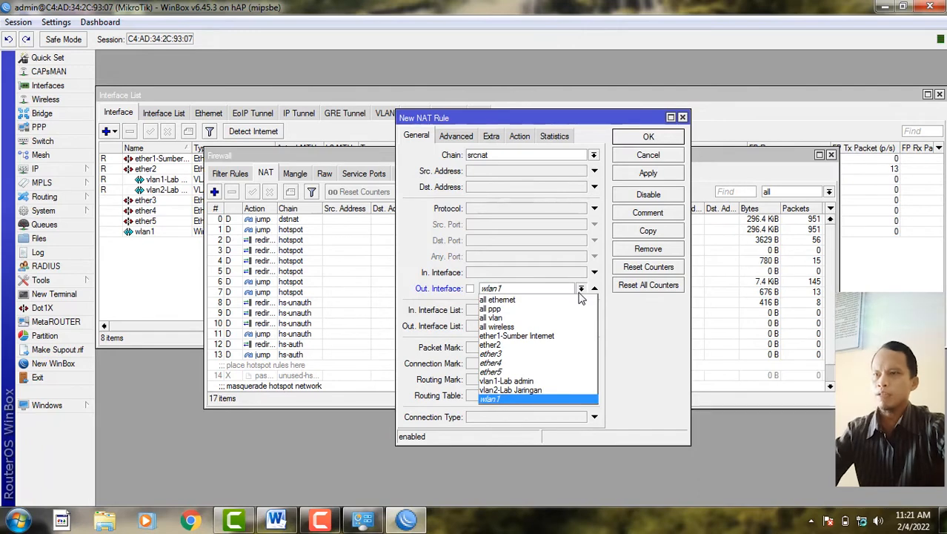
pyautogui.click(527, 338)
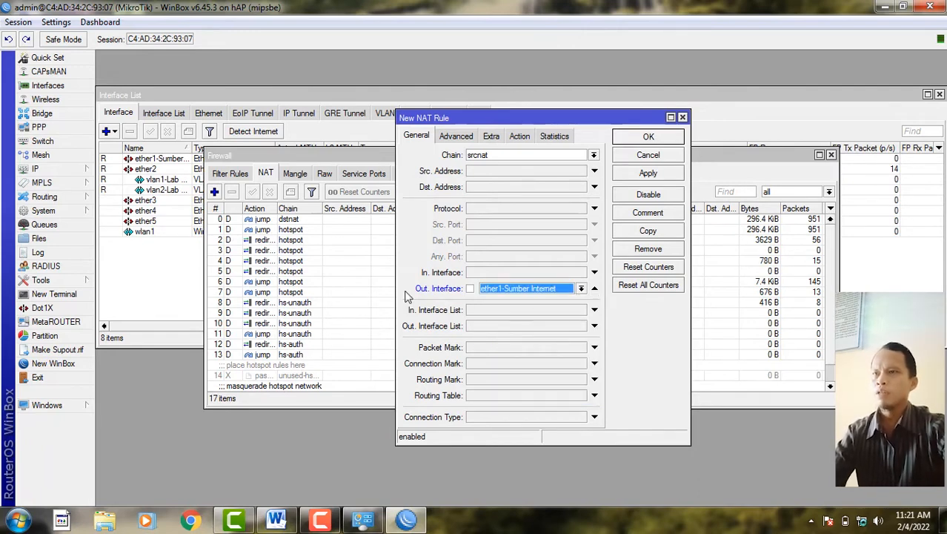
pyautogui.click(518, 143)
pyautogui.click(501, 156)
pyautogui.click(502, 219)
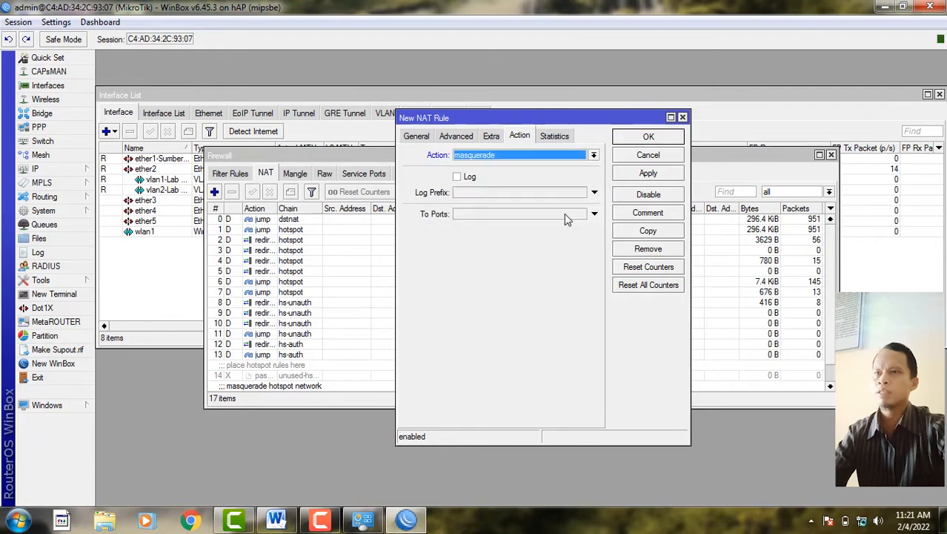
pyautogui.click(659, 174)
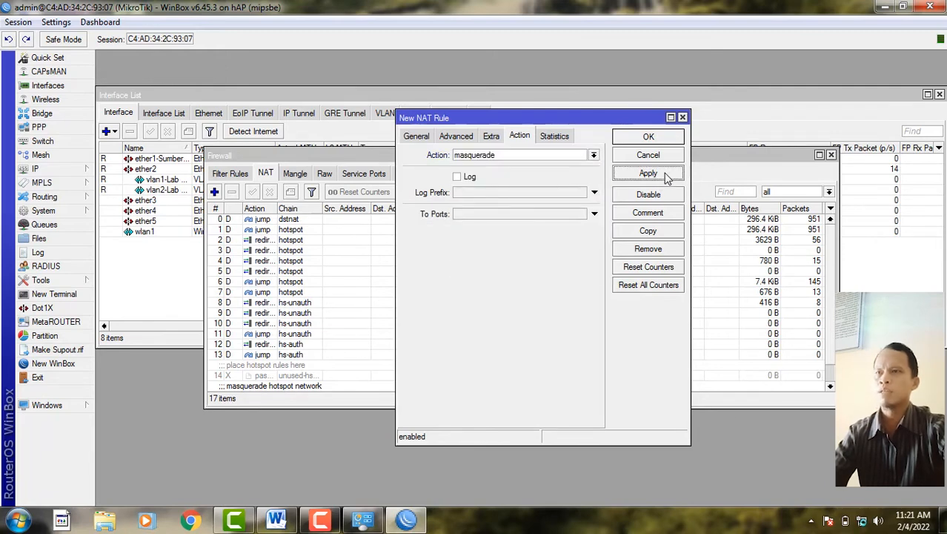
pyautogui.click(660, 139)
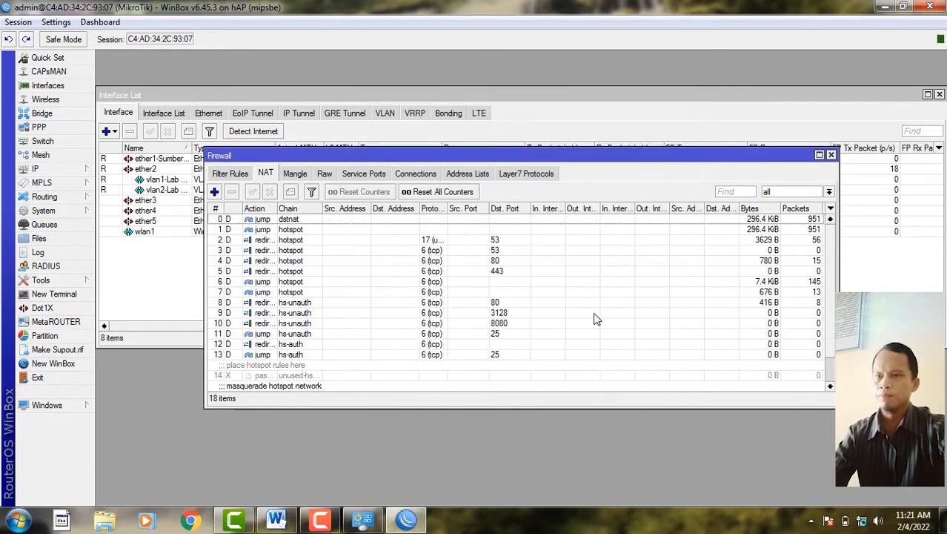
# - Check the PC's network status, then close the Firewall window
pyautogui.click(862, 522)
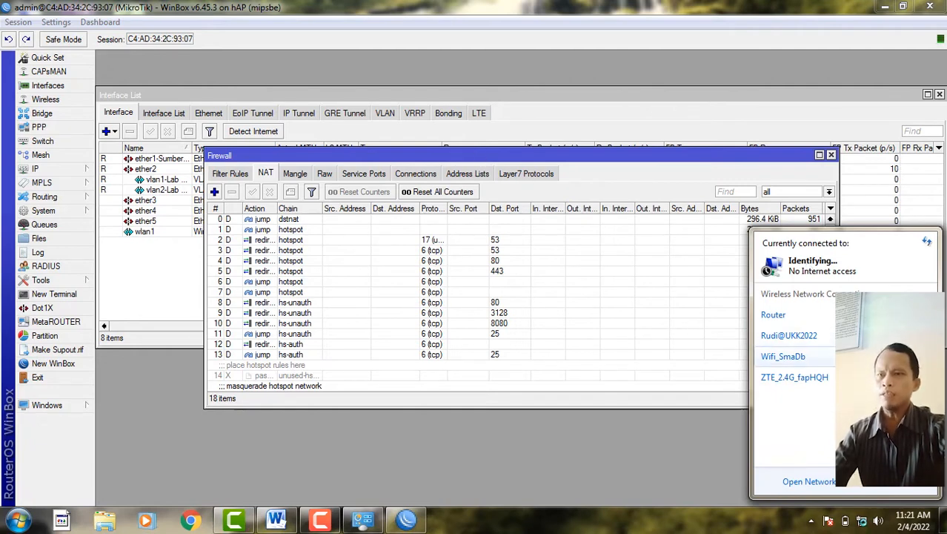
pyautogui.click(528, 429)
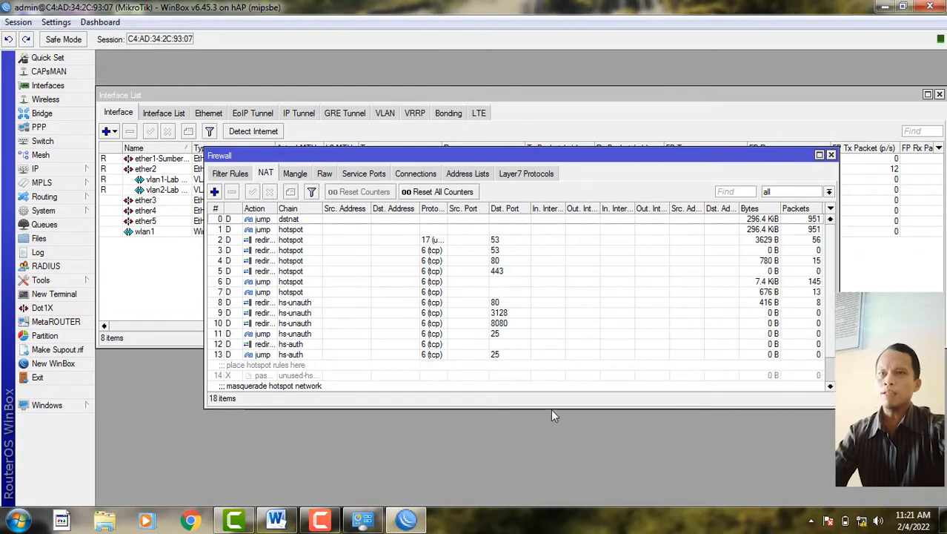
pyautogui.click(831, 155)
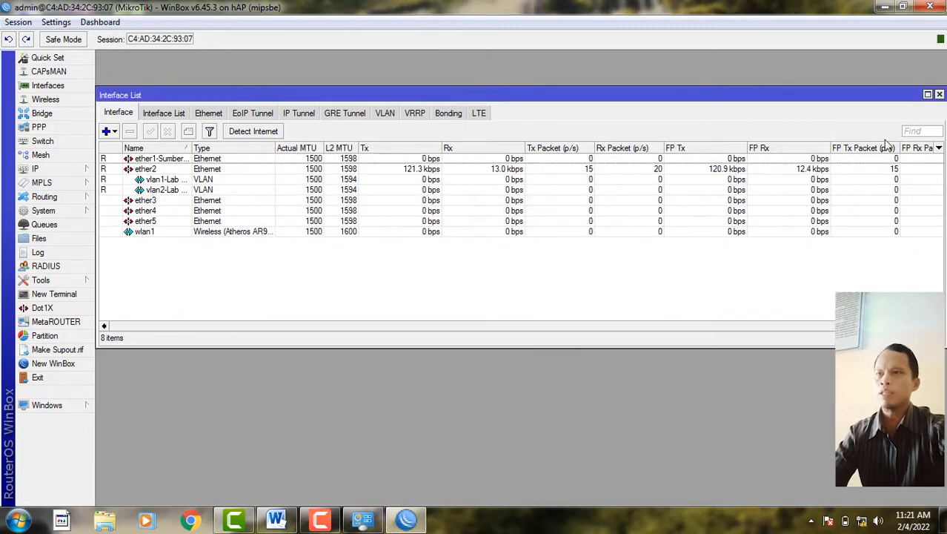
# - Close the Interface List and exit the current WinBox session
pyautogui.click(939, 95)
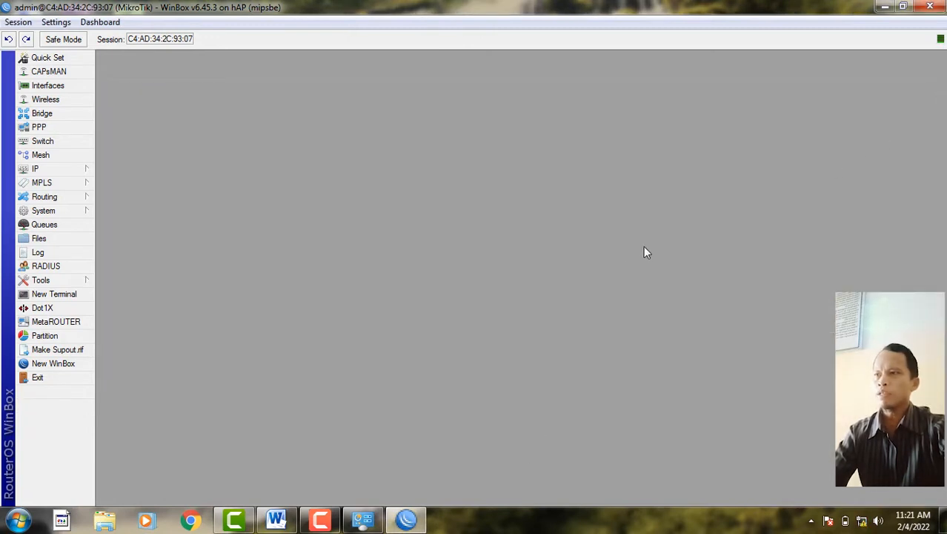
pyautogui.click(75, 378)
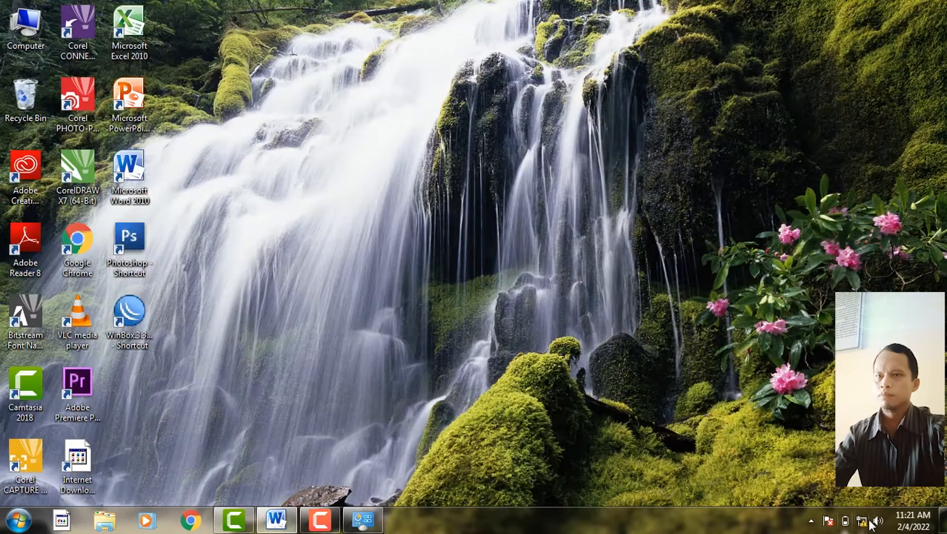
pyautogui.click(862, 523)
pyautogui.click(435, 469)
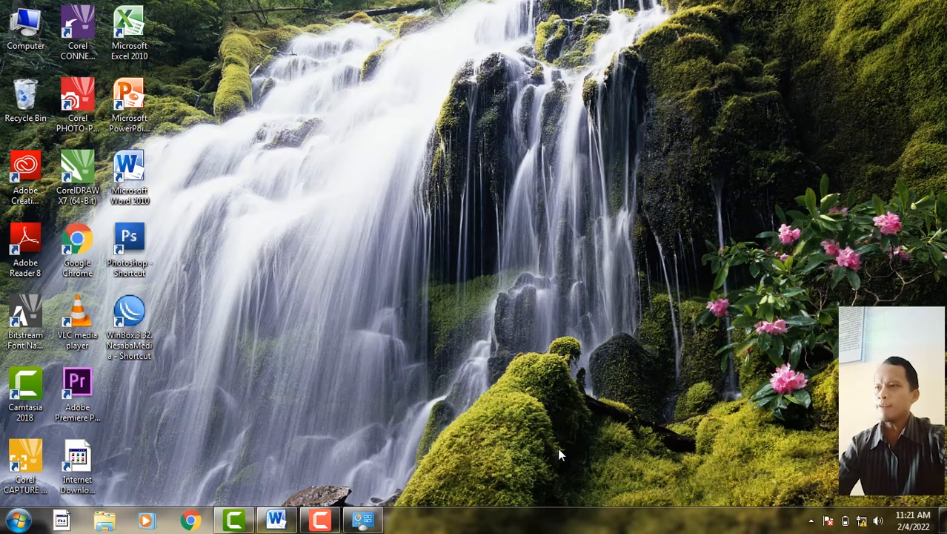
# - Relaunch WinBox and connect to the RB951Ui-2nD router from the Neighbors list
pyautogui.doubleClick(129, 315)
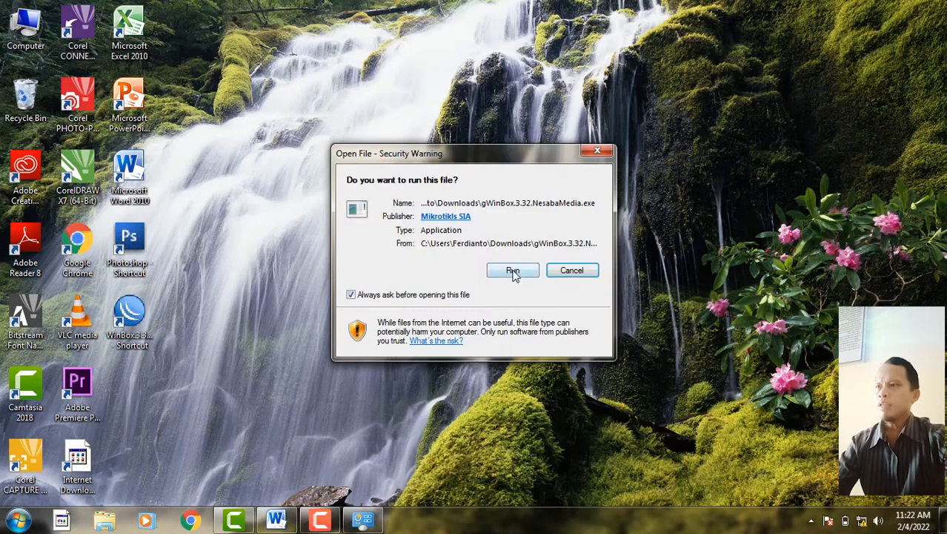
pyautogui.click(512, 271)
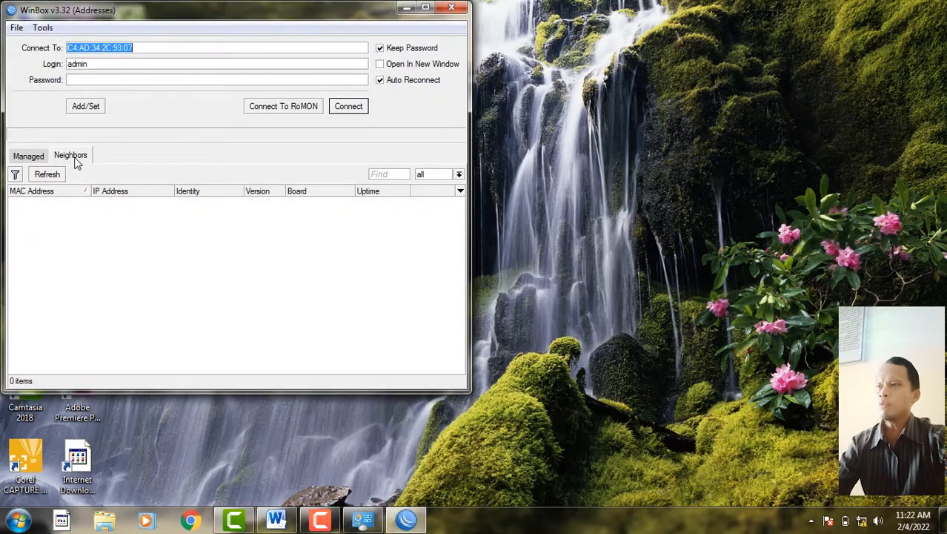
pyautogui.click(50, 201)
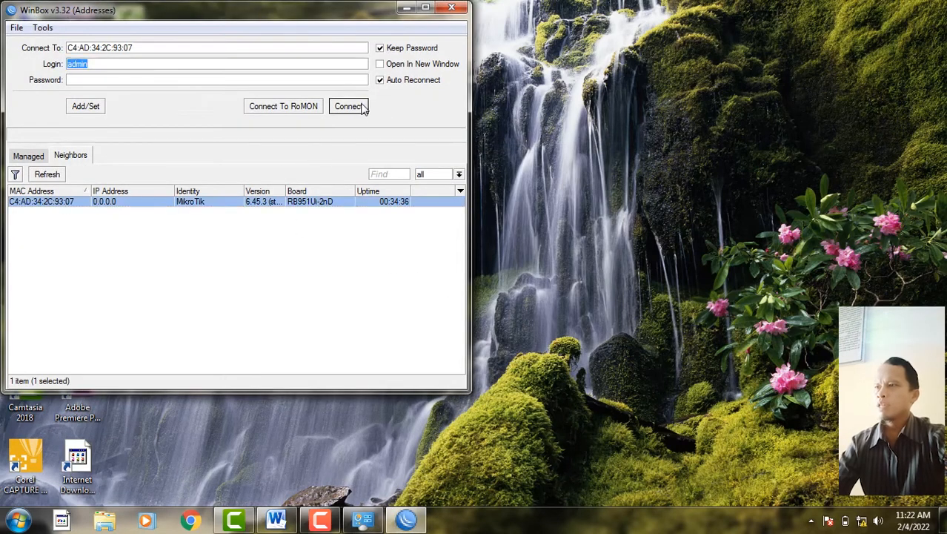
pyautogui.click(363, 108)
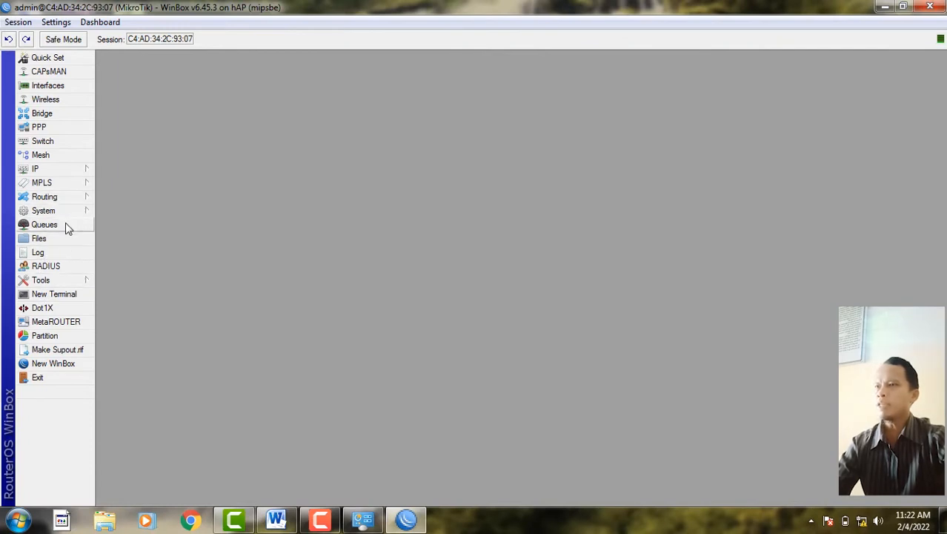
# - Rename the router identity to MikroTik-Ke 1 under System > Identity and apply it
pyautogui.click(66, 212)
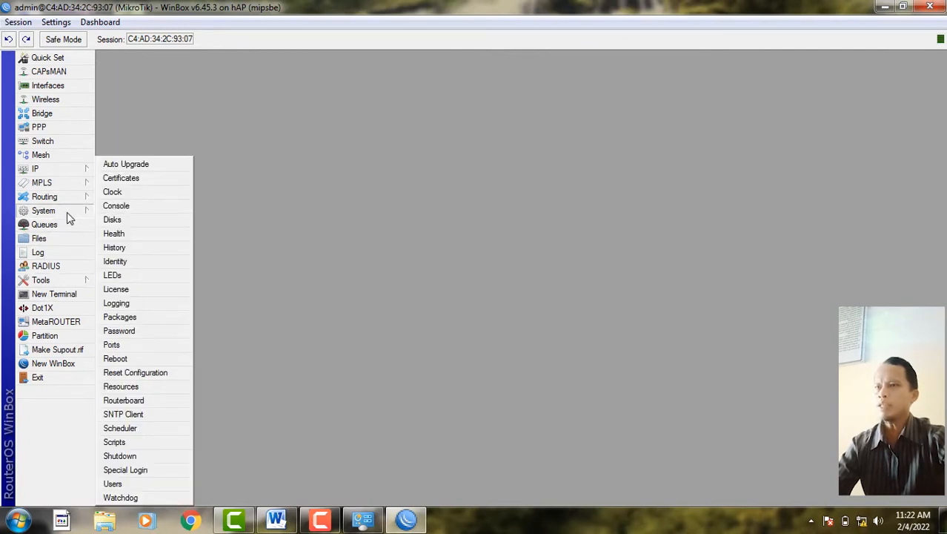
pyautogui.click(123, 265)
pyautogui.click(524, 263)
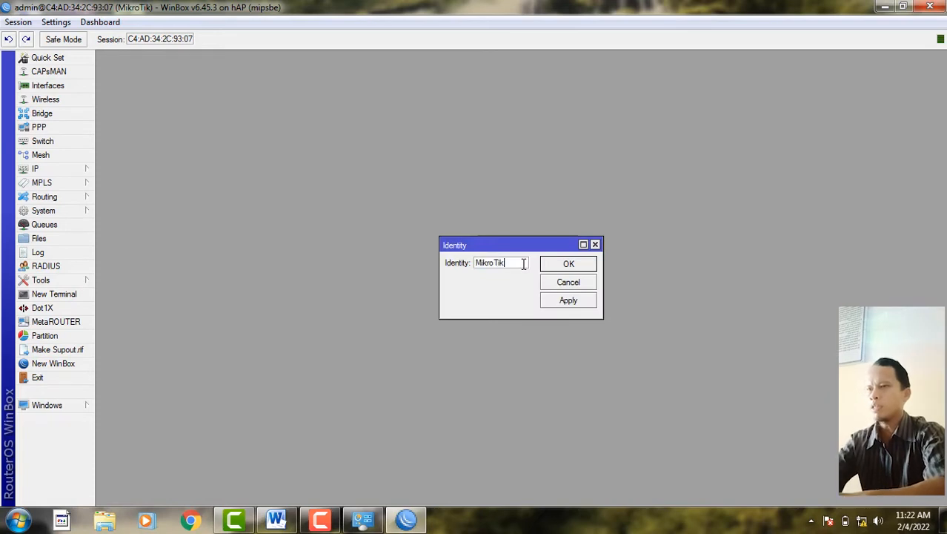
pyautogui.write('-Ke 1')
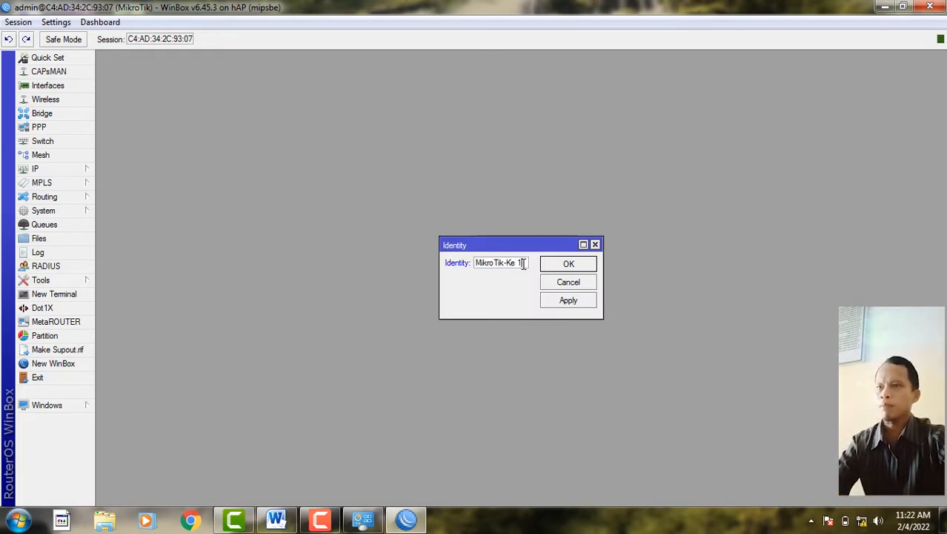
pyautogui.click(567, 299)
pyautogui.click(568, 264)
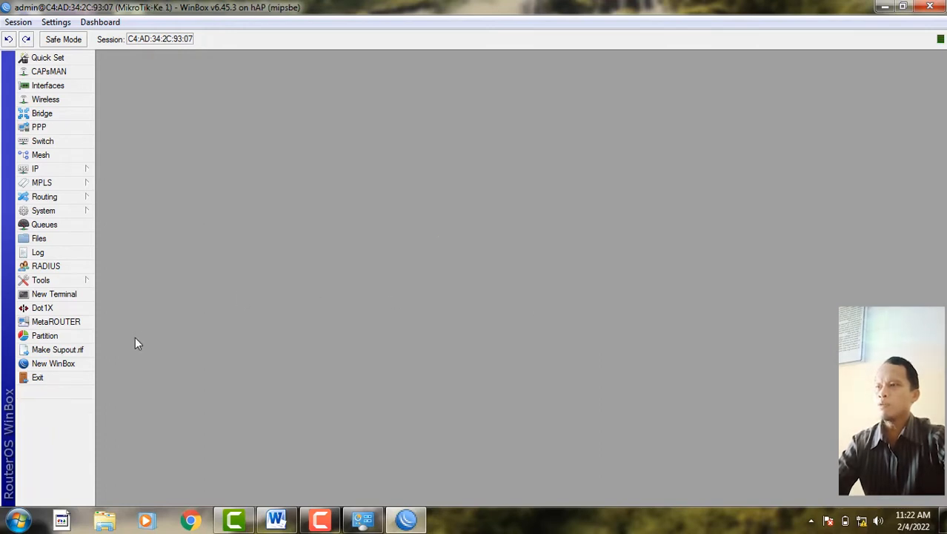
# - Restart WinBox to confirm MikroTik-Ke 1 appears under Neighbors, then close WinBox
pyautogui.click(58, 381)
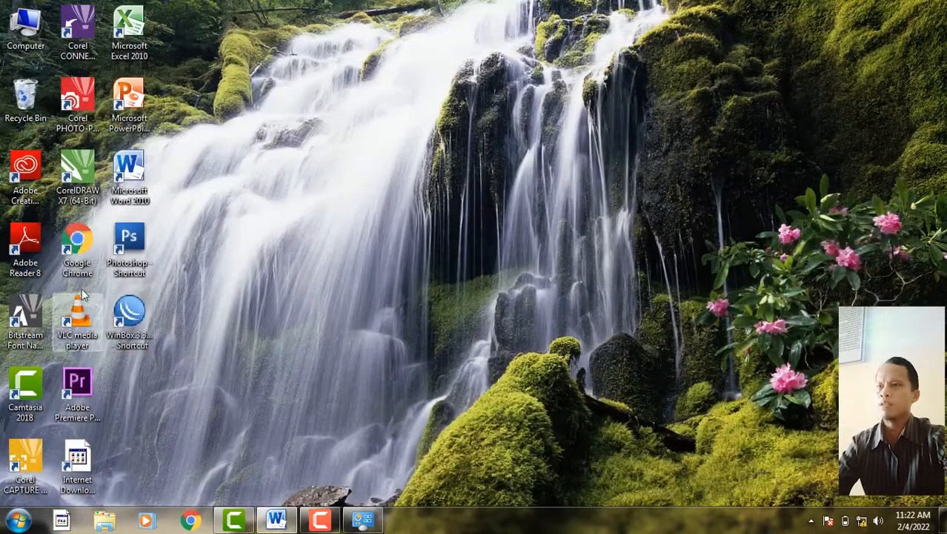
pyautogui.press('Return')
pyautogui.click(507, 272)
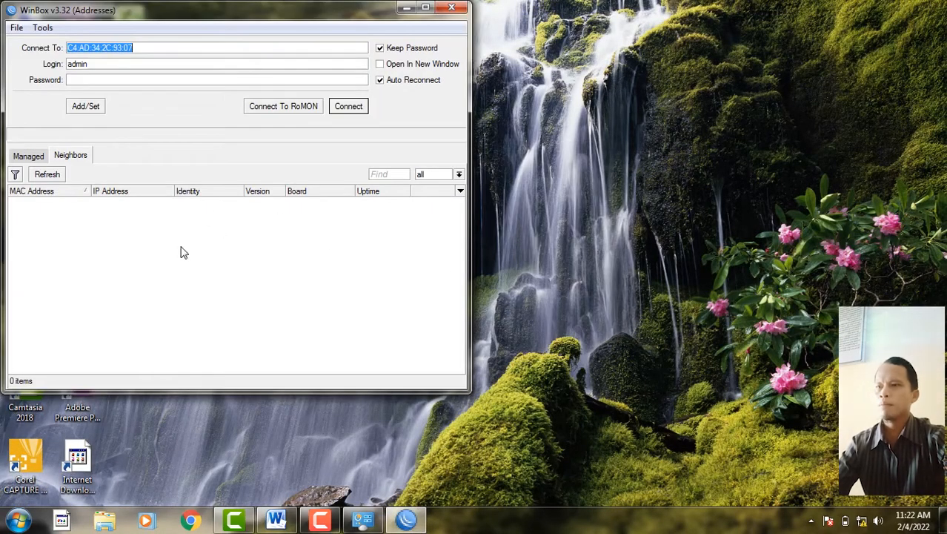
pyautogui.click(205, 201)
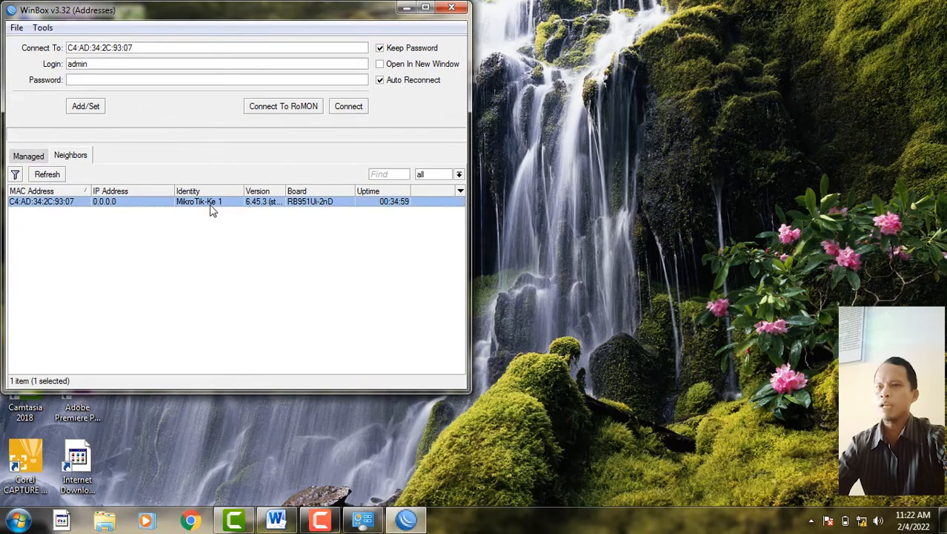
pyautogui.click(333, 519)
pyautogui.click(332, 522)
pyautogui.click(450, 9)
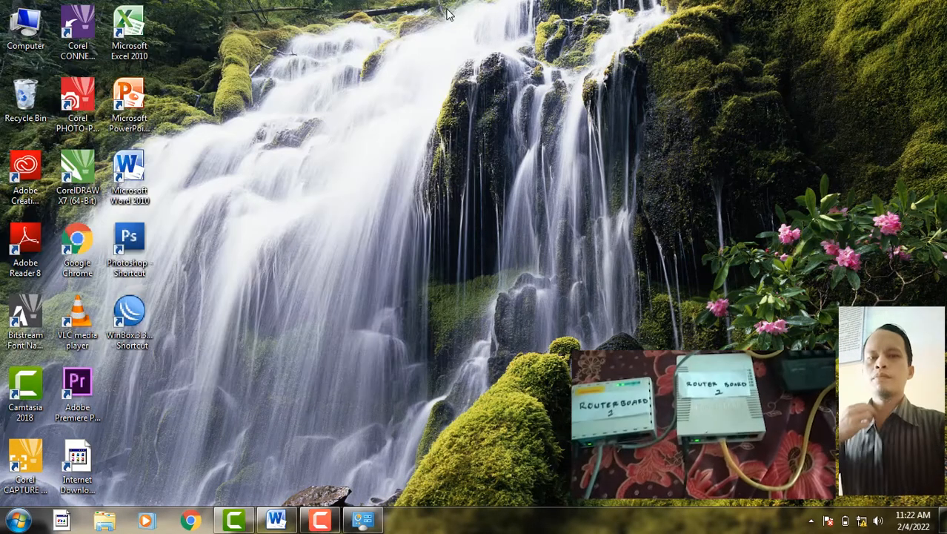
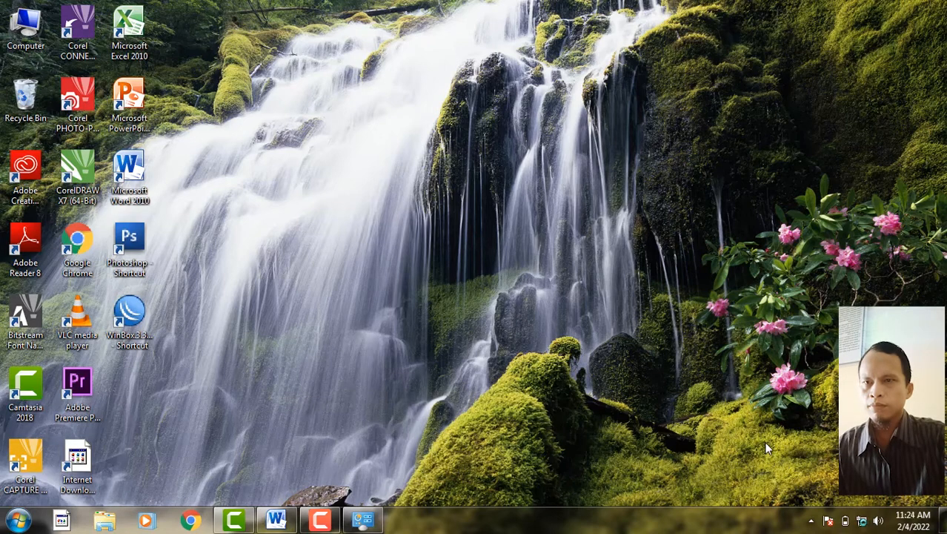
# - Launch WinBox and connect to the second RB951Ui-2HnD router from Neighbors, maximizing the session
pyautogui.click(862, 522)
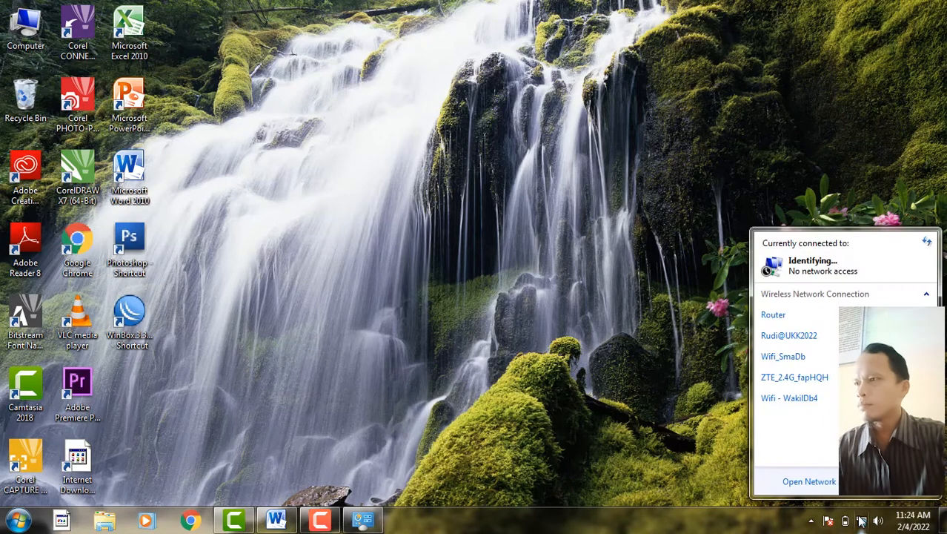
pyautogui.click(652, 386)
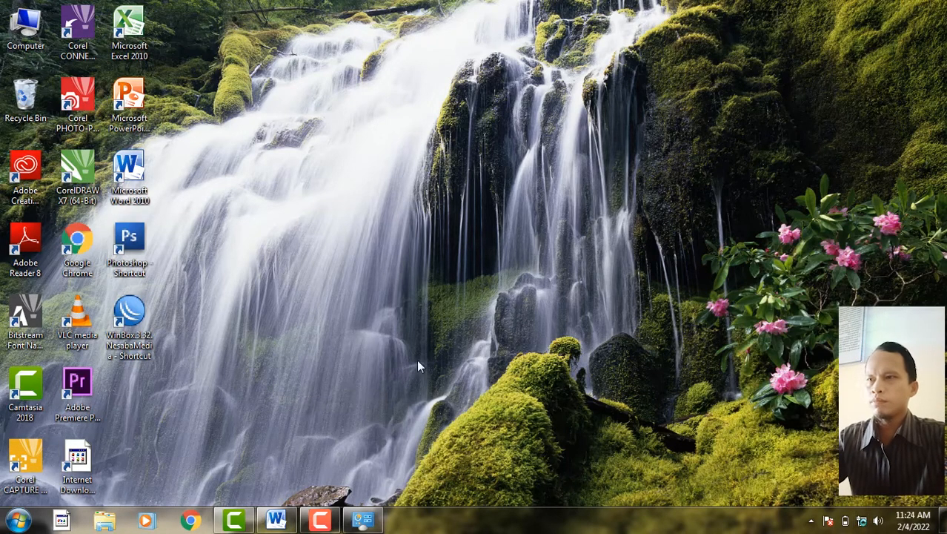
pyautogui.doubleClick(148, 346)
pyautogui.click(518, 271)
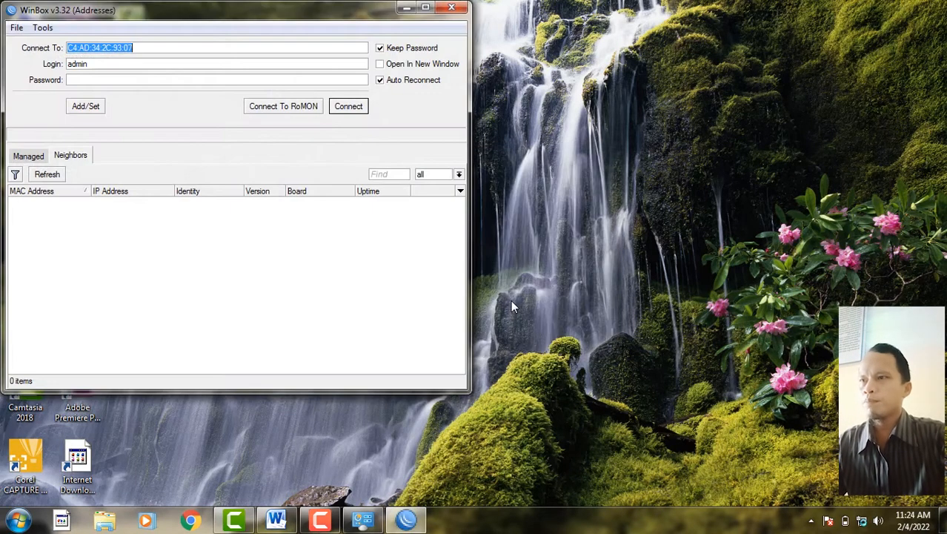
pyautogui.moveTo(313, 20); pyautogui.dragTo(523, 59)
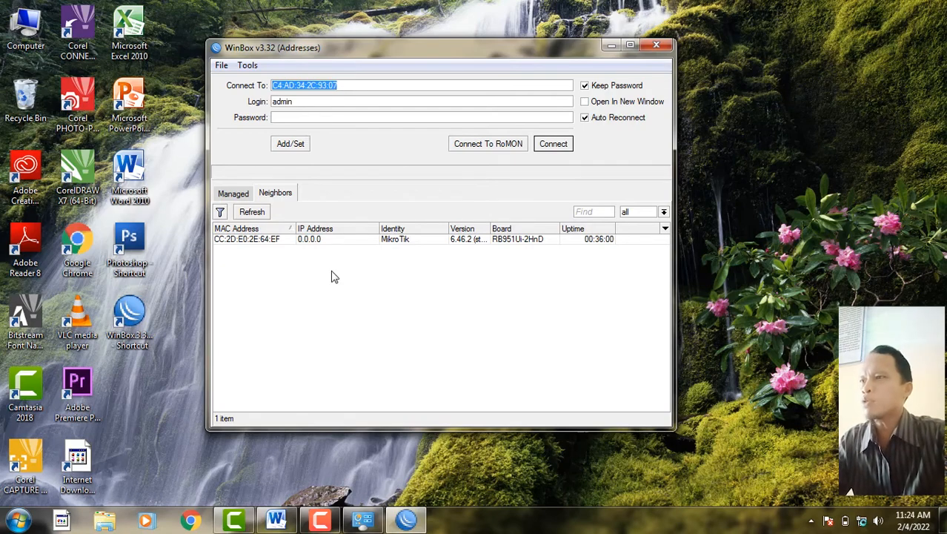
pyautogui.click(234, 239)
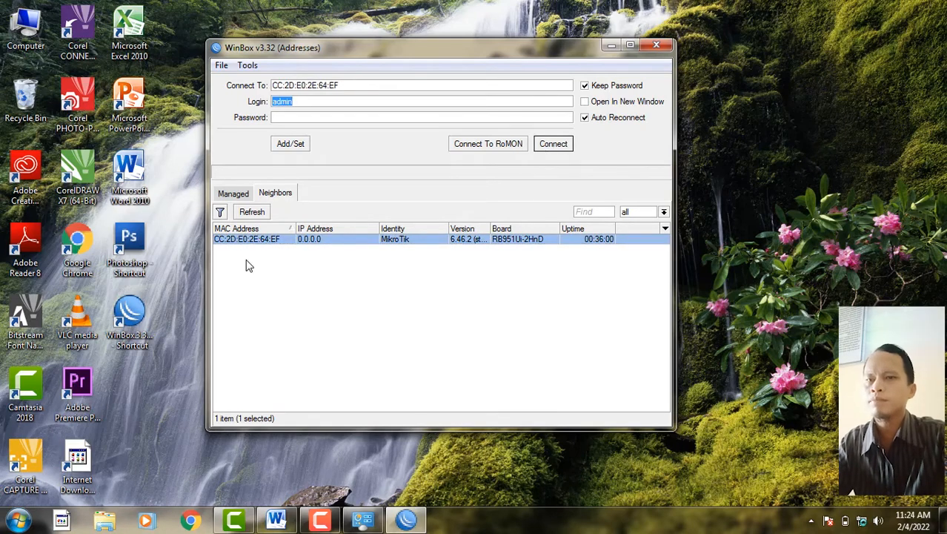
pyautogui.click(554, 144)
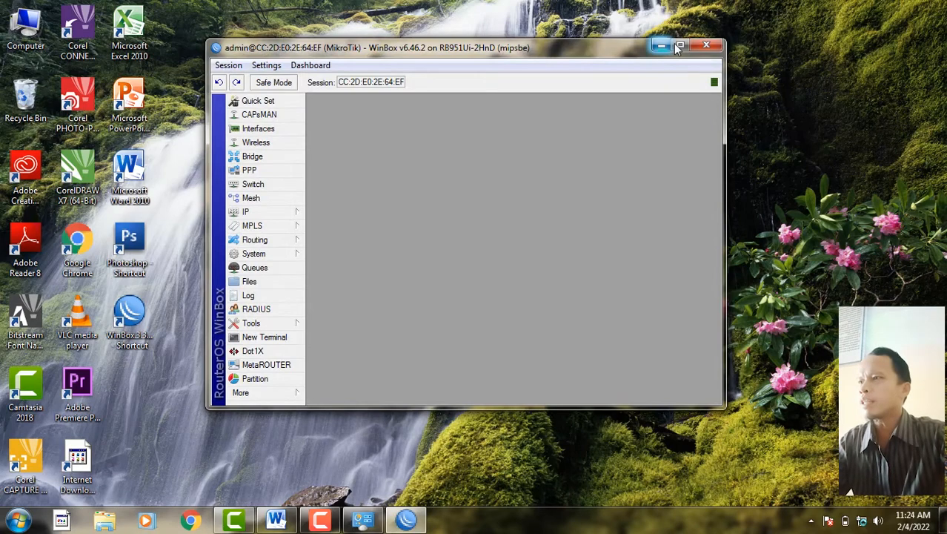
pyautogui.click(679, 46)
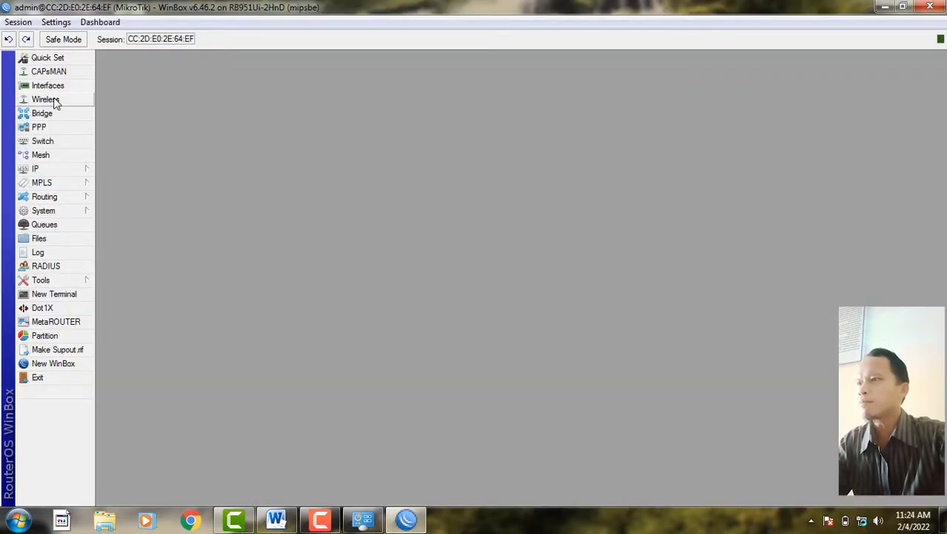
# - Rename the router identity to MikroTik-Ke2, then review the VLAN requirements in the Word task sheet
pyautogui.click(65, 209)
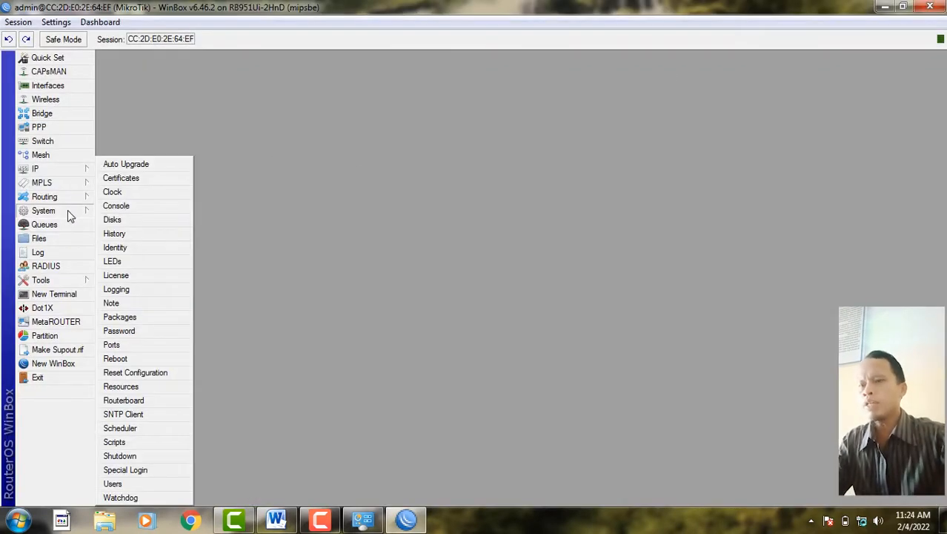
pyautogui.click(126, 248)
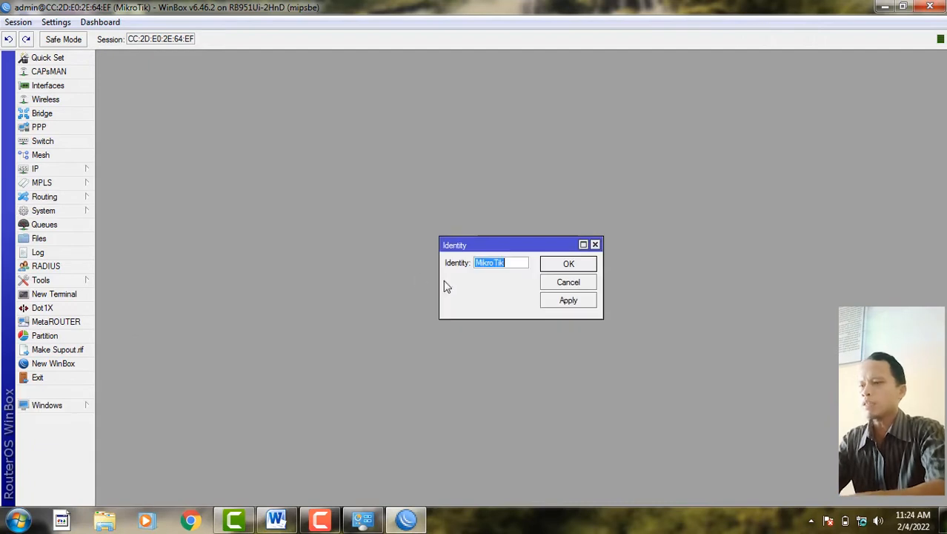
pyautogui.click(508, 265)
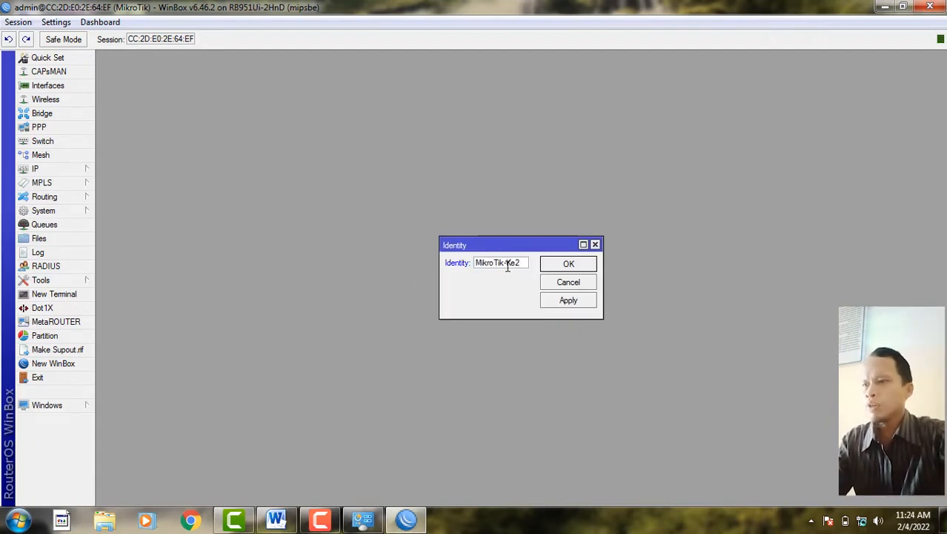
pyautogui.click(583, 300)
pyautogui.click(582, 269)
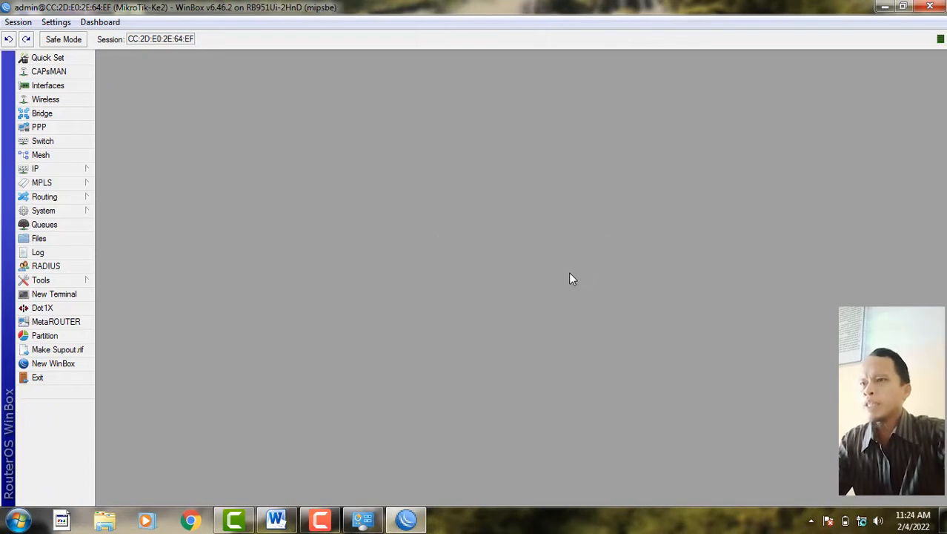
pyautogui.click(275, 519)
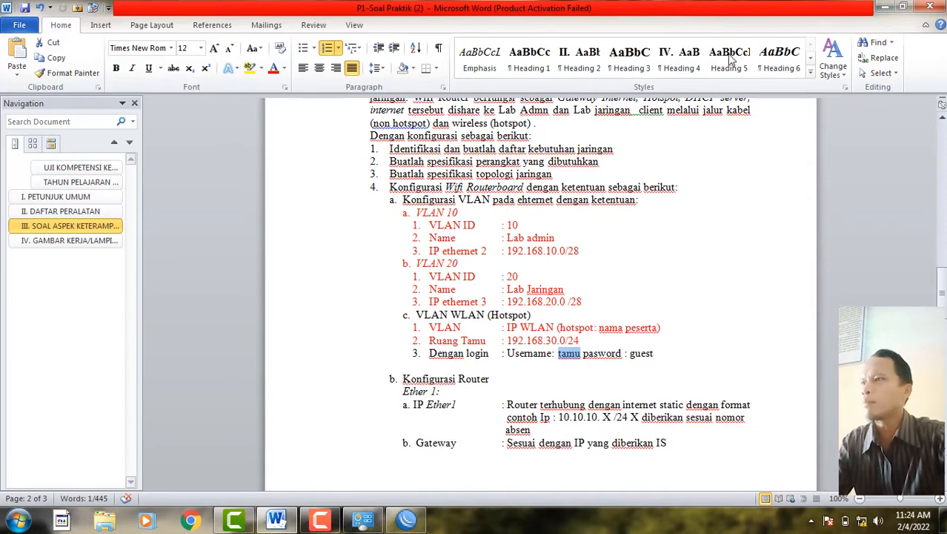
pyautogui.click(884, 7)
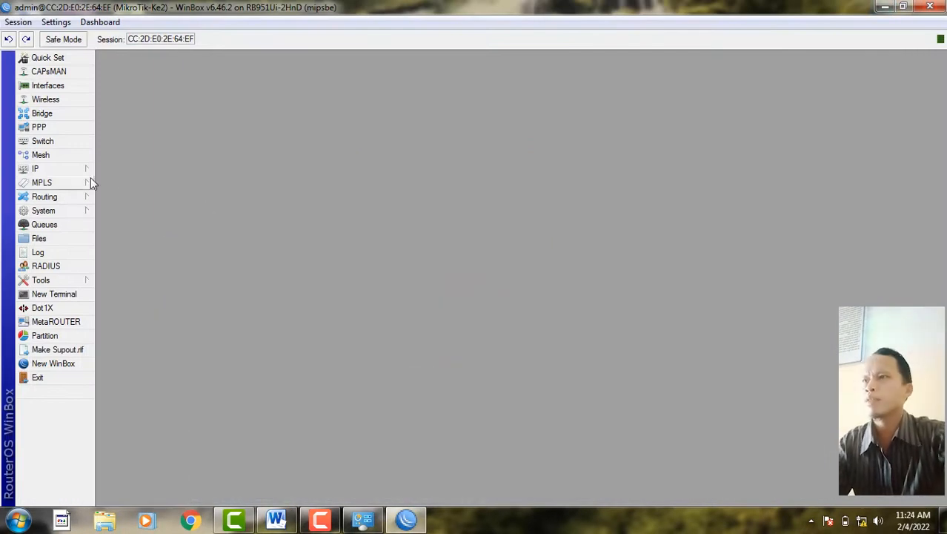
# - Create a new bridge interface named bridge1
pyautogui.click(69, 116)
pyautogui.click(59, 144)
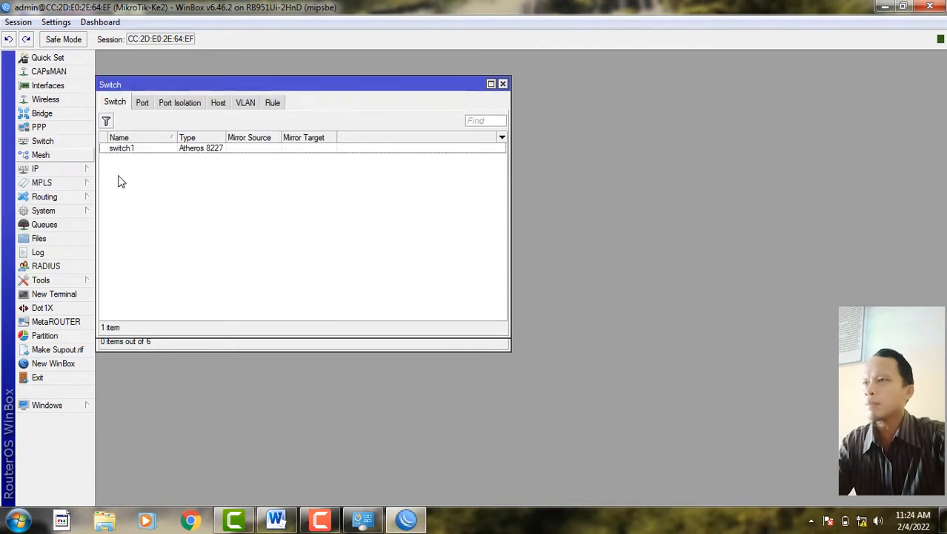
pyautogui.click(502, 85)
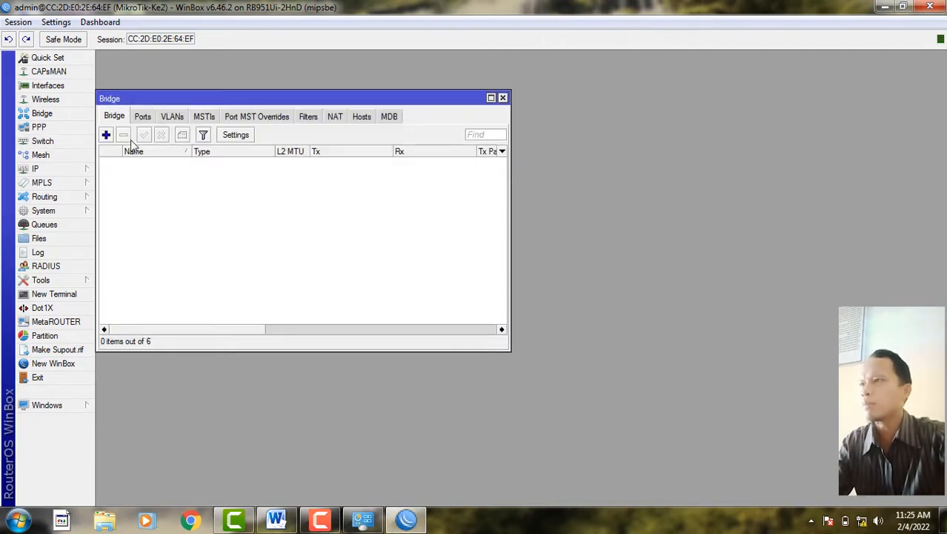
pyautogui.click(506, 98)
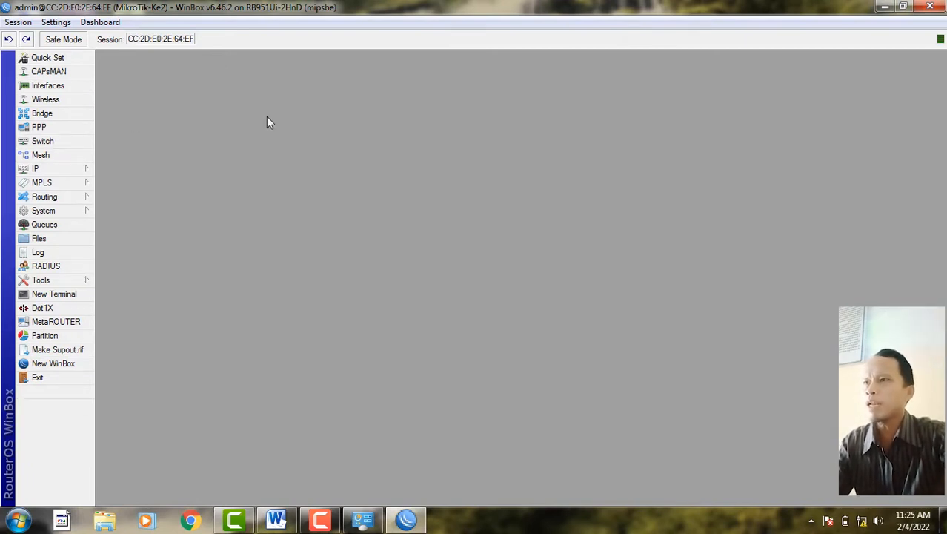
pyautogui.click(73, 117)
pyautogui.moveTo(218, 98); pyautogui.dragTo(331, 115)
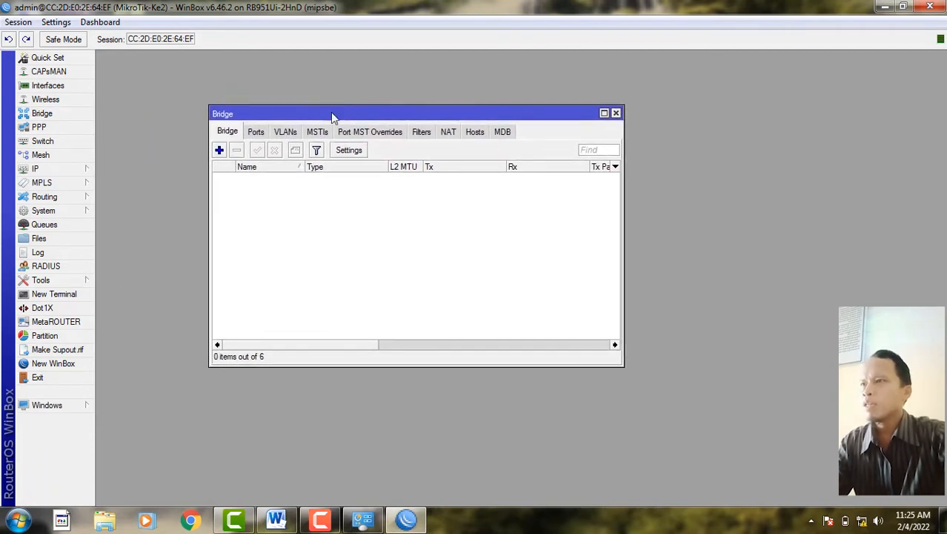
pyautogui.click(220, 150)
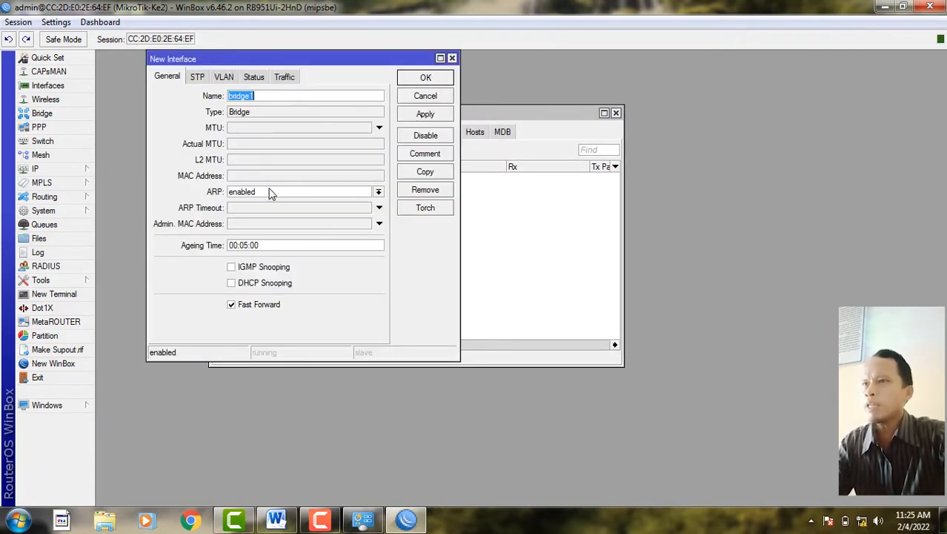
pyautogui.click(409, 117)
pyautogui.click(425, 78)
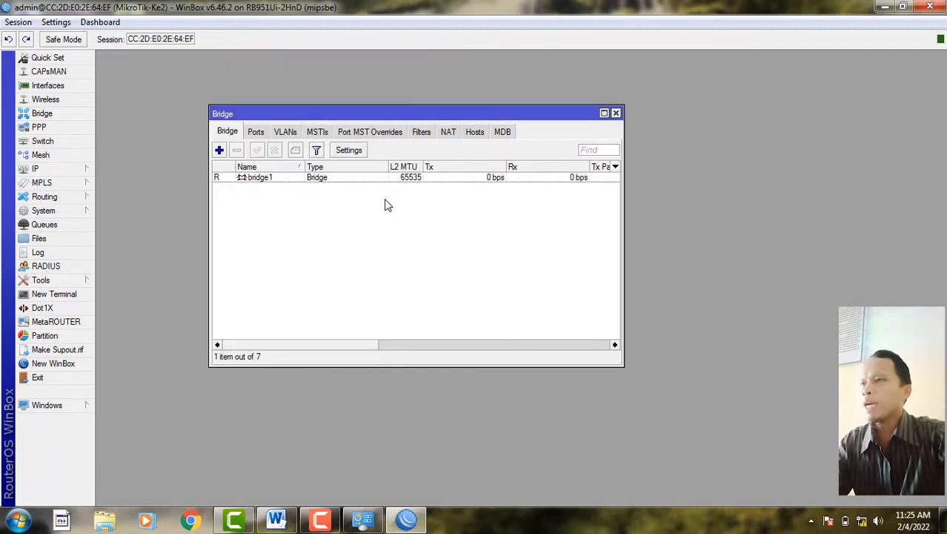
# - Add ether1 and ether2 to bridge1 as bridge ports
pyautogui.click(256, 132)
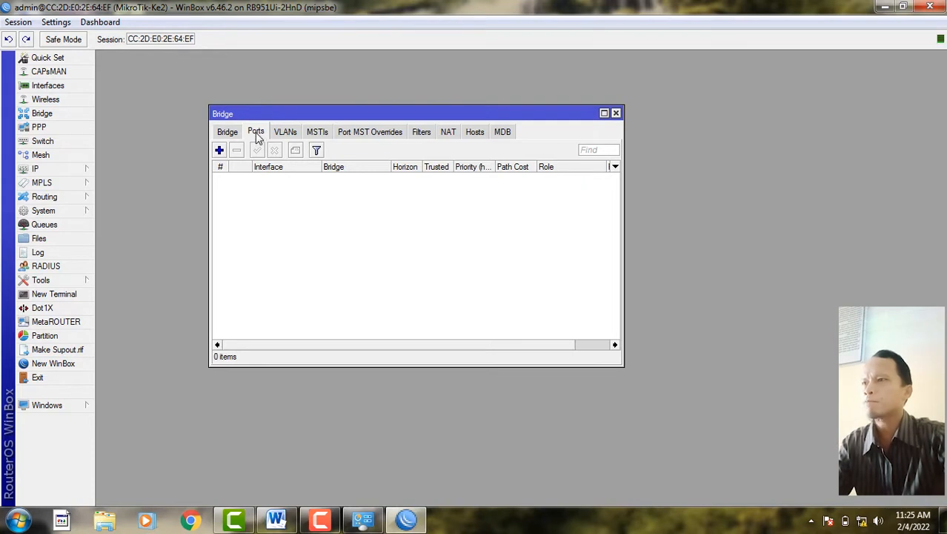
pyautogui.click(220, 151)
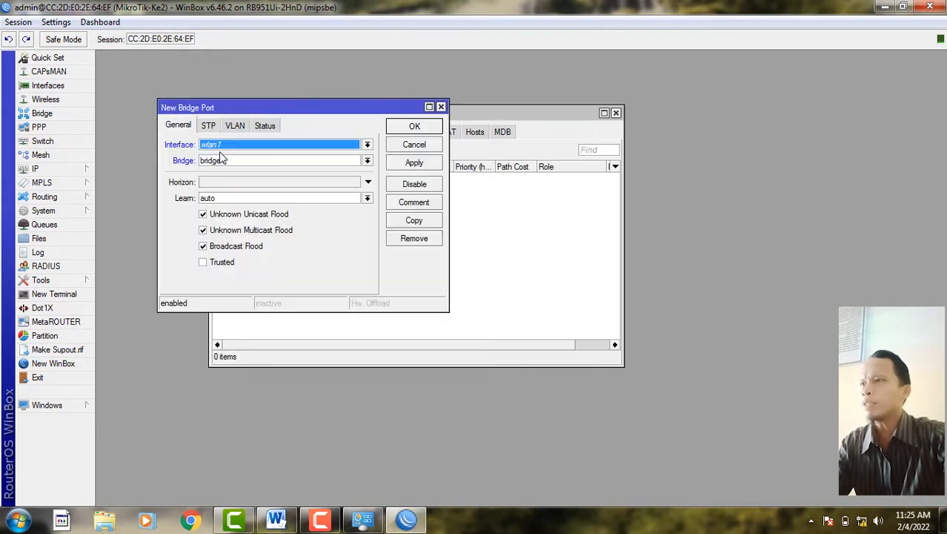
pyautogui.click(234, 146)
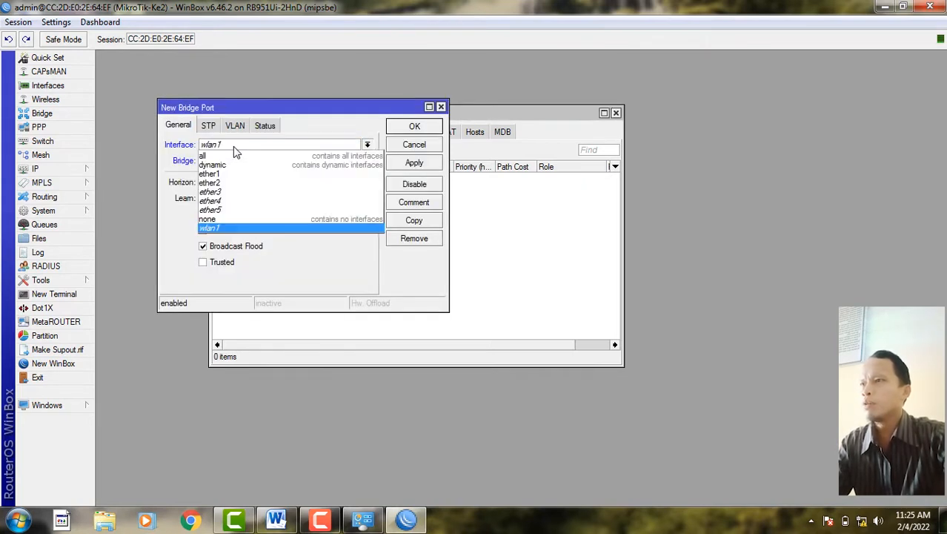
pyautogui.click(233, 168)
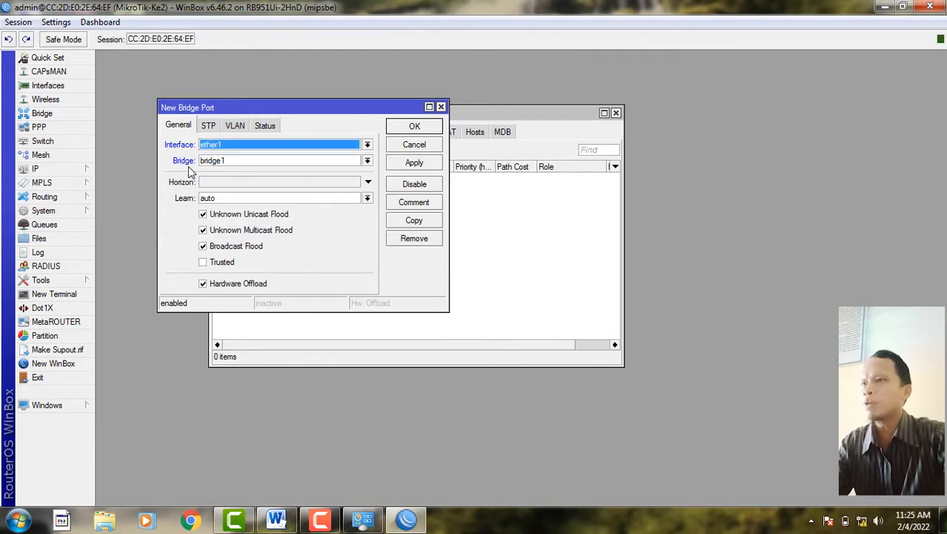
pyautogui.click(401, 163)
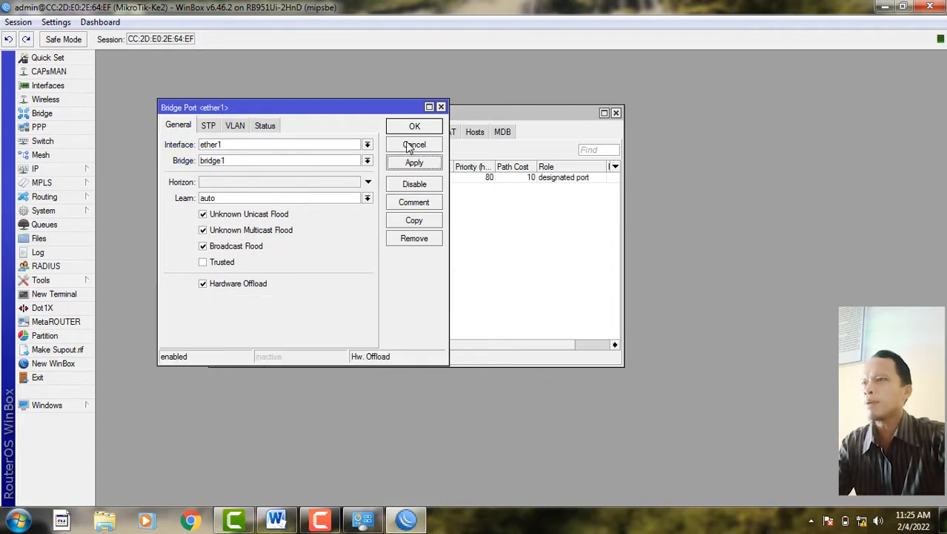
pyautogui.click(413, 127)
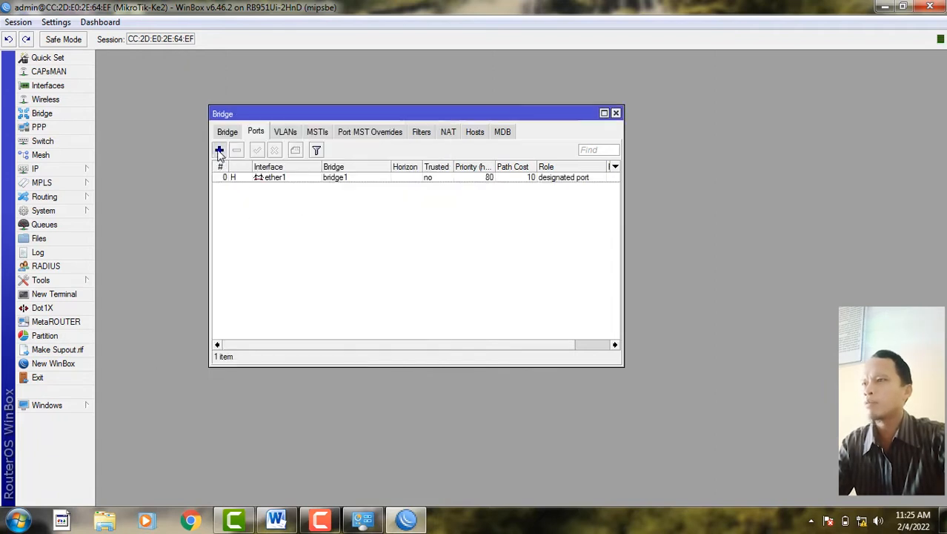
pyautogui.click(219, 151)
pyautogui.click(265, 147)
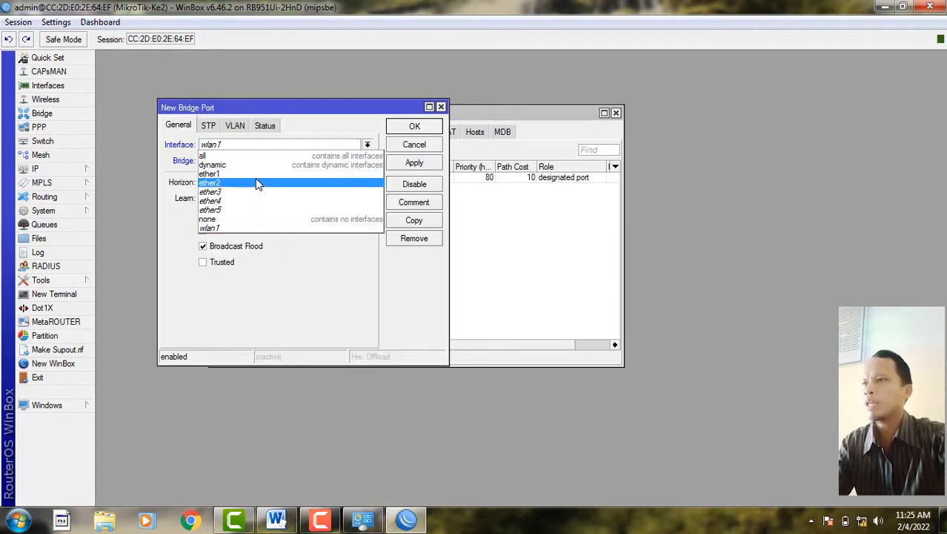
pyautogui.click(256, 184)
pyautogui.click(413, 163)
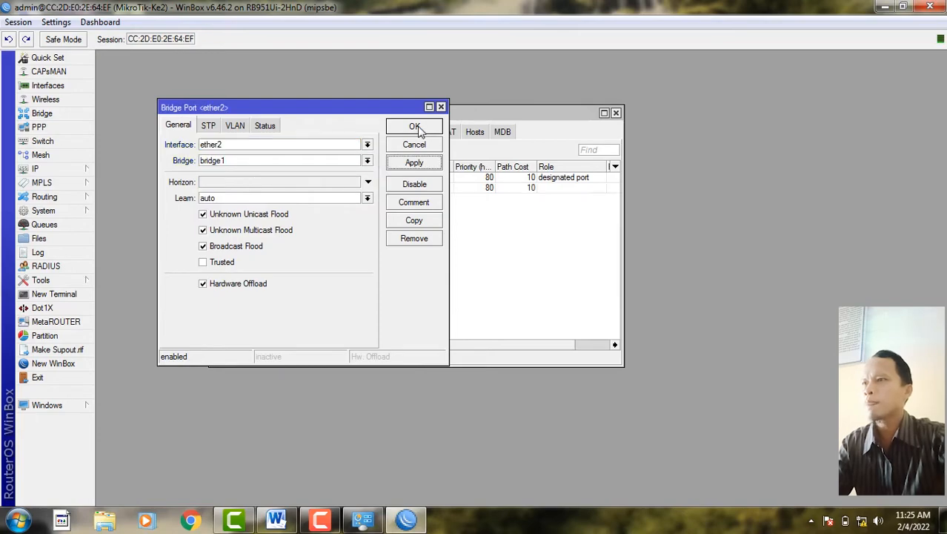
pyautogui.click(414, 127)
pyautogui.click(220, 150)
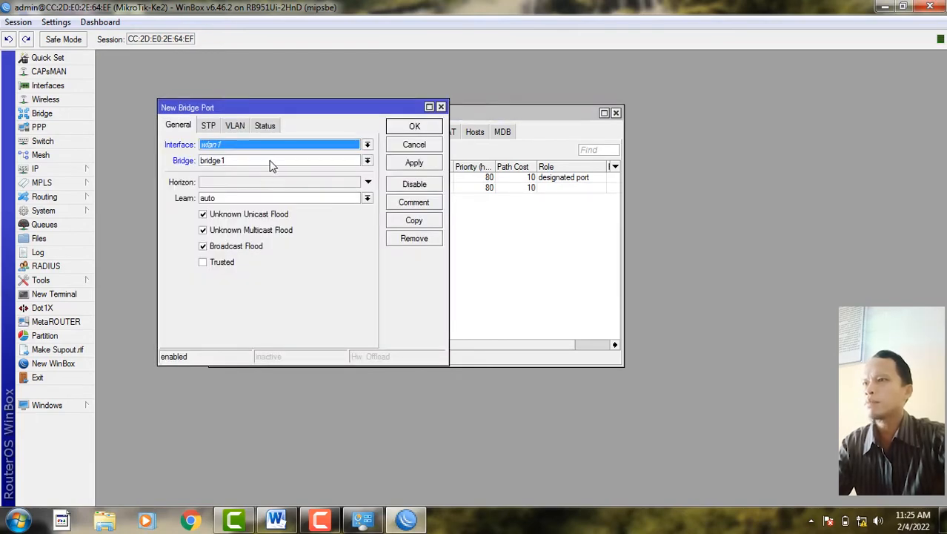
pyautogui.click(276, 146)
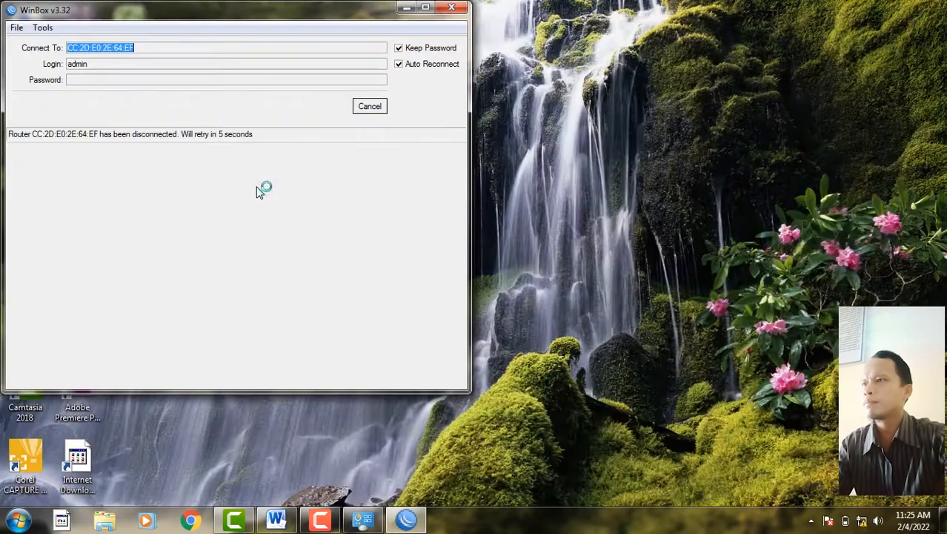
# - Reconnect to the MikroTik-Ke2 router after the session dropped
pyautogui.click(370, 108)
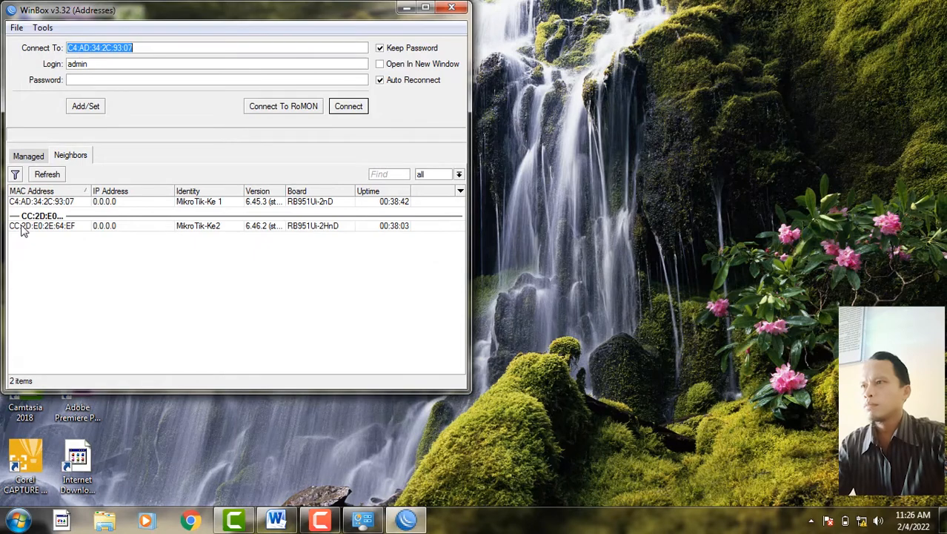
pyautogui.click(65, 228)
pyautogui.click(352, 107)
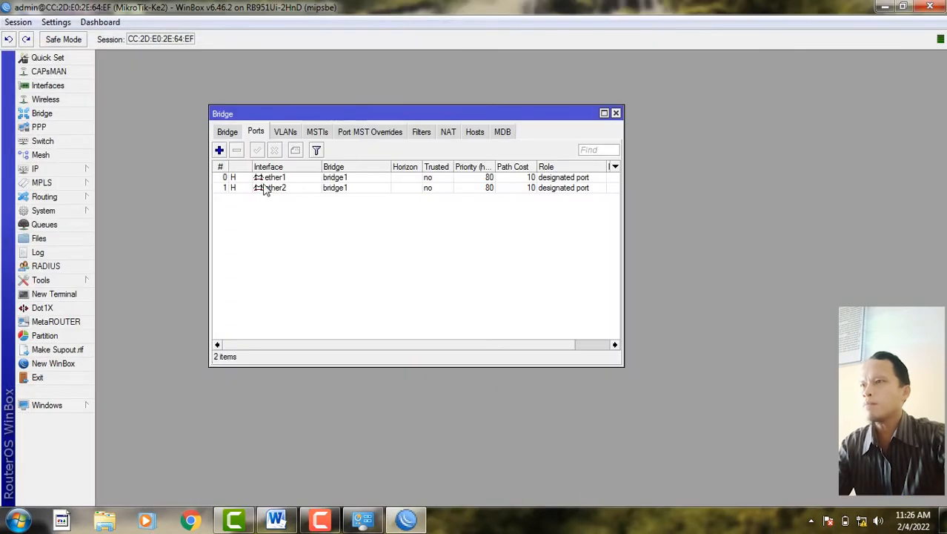
# - Add ether3 to bridge1 as a third port and close the Bridge window
pyautogui.click(220, 151)
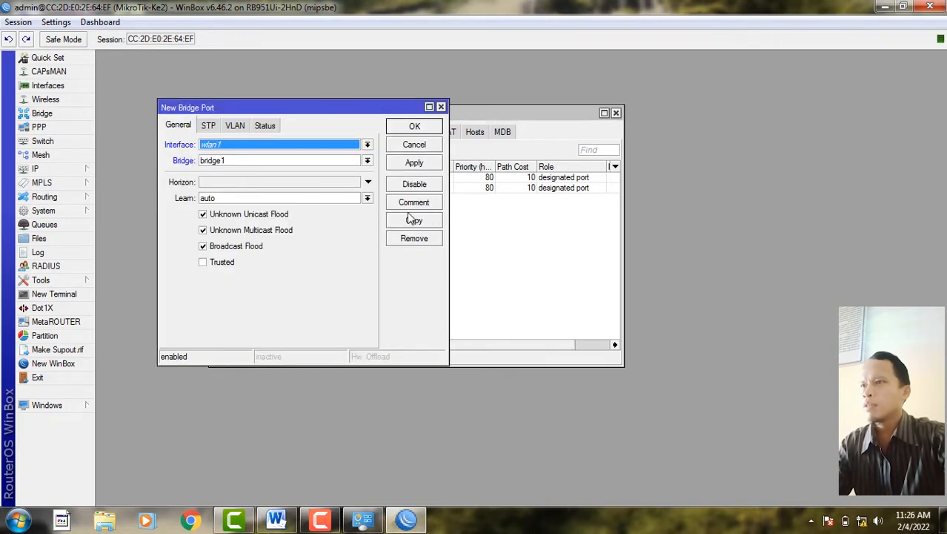
pyautogui.click(227, 144)
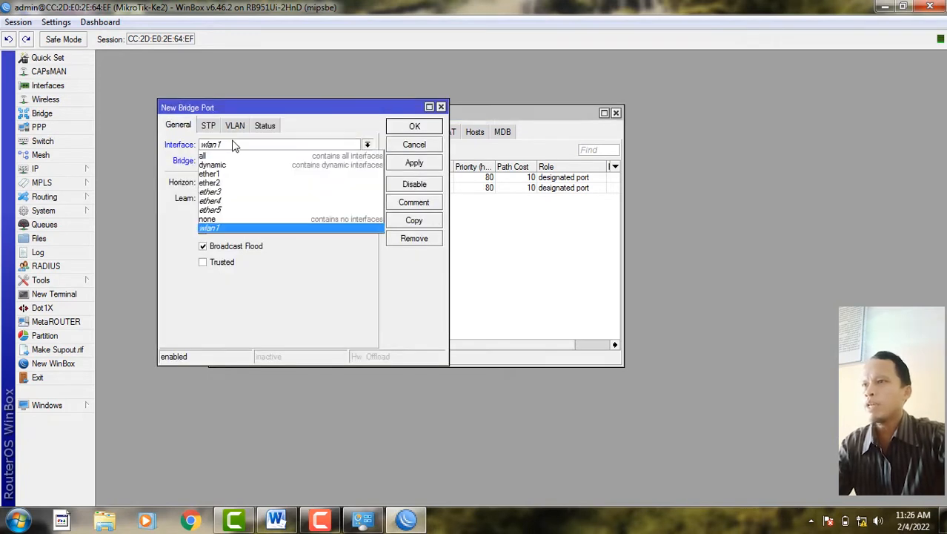
pyautogui.click(223, 192)
pyautogui.click(400, 163)
pyautogui.click(394, 126)
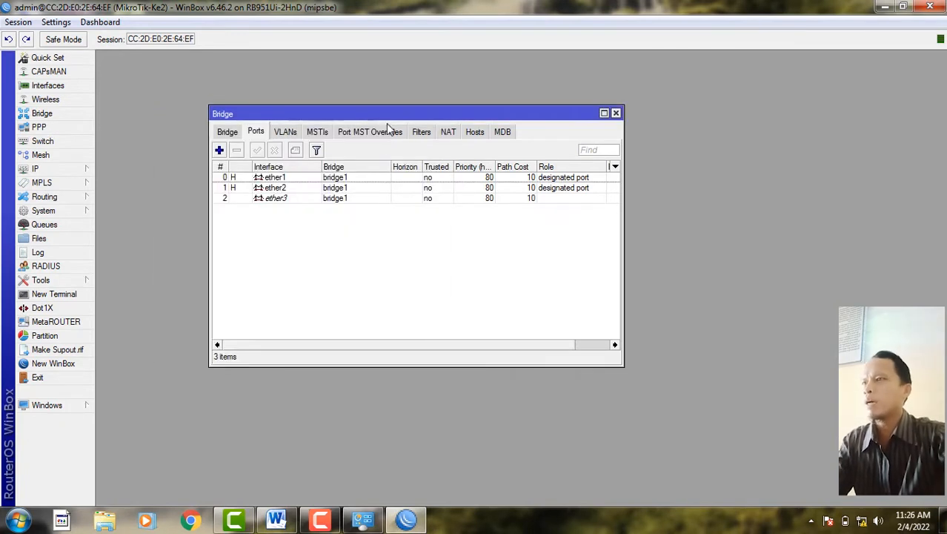
pyautogui.moveTo(394, 111); pyautogui.dragTo(305, 124)
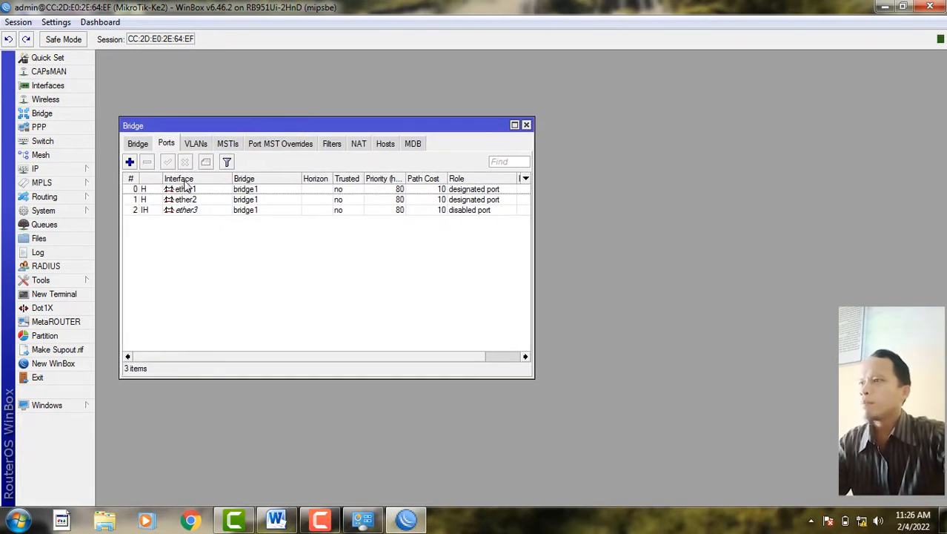
pyautogui.click(526, 125)
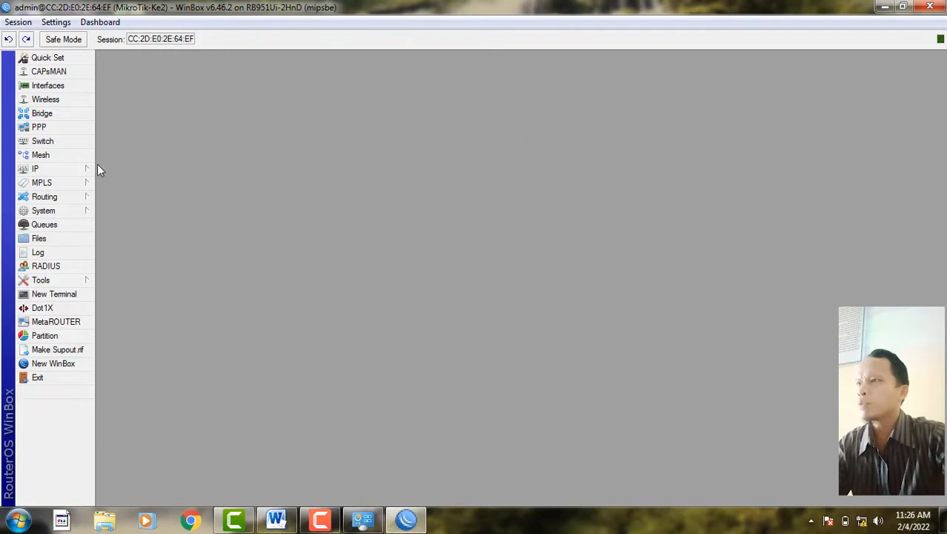
# - Start a switch1 VLAN entry with VLAN ID 10, then bring up the Word task sheet's VLAN 10 heading
pyautogui.click(44, 141)
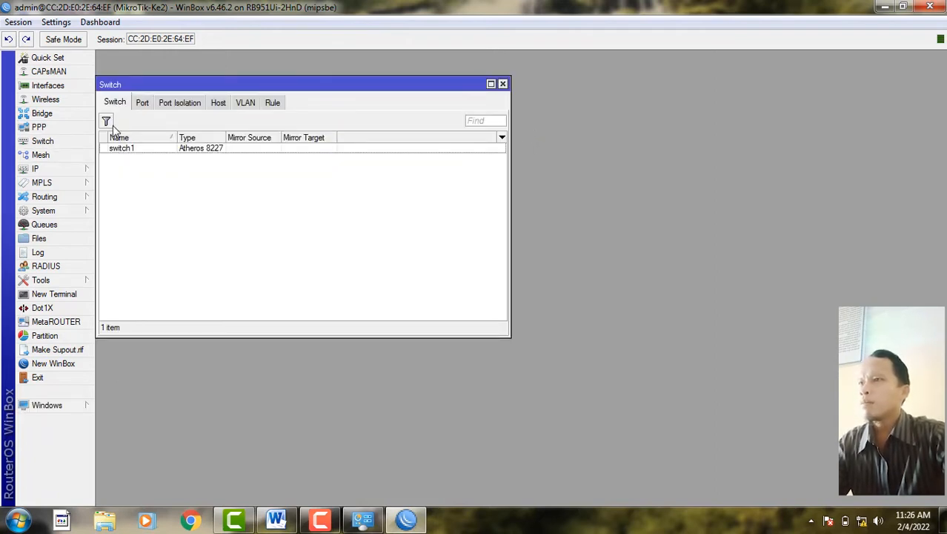
pyautogui.click(246, 104)
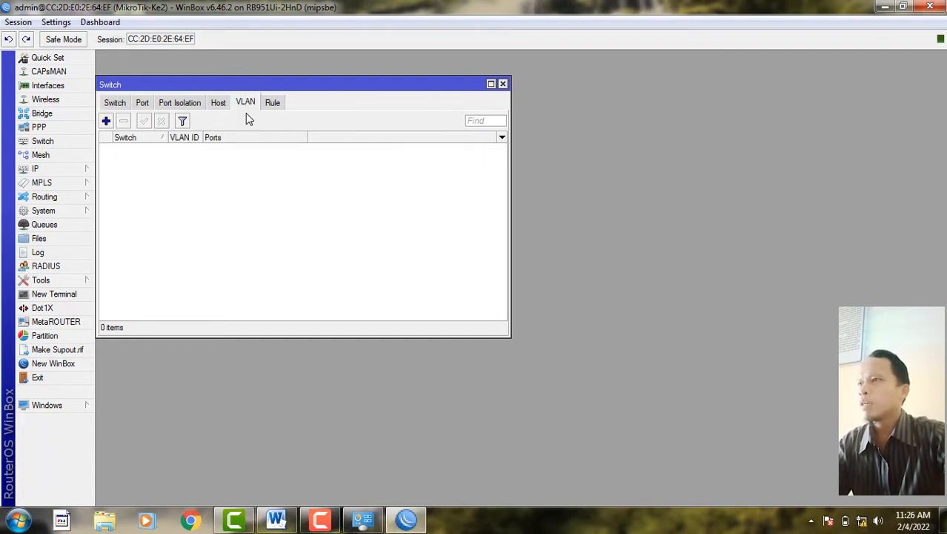
pyautogui.click(106, 121)
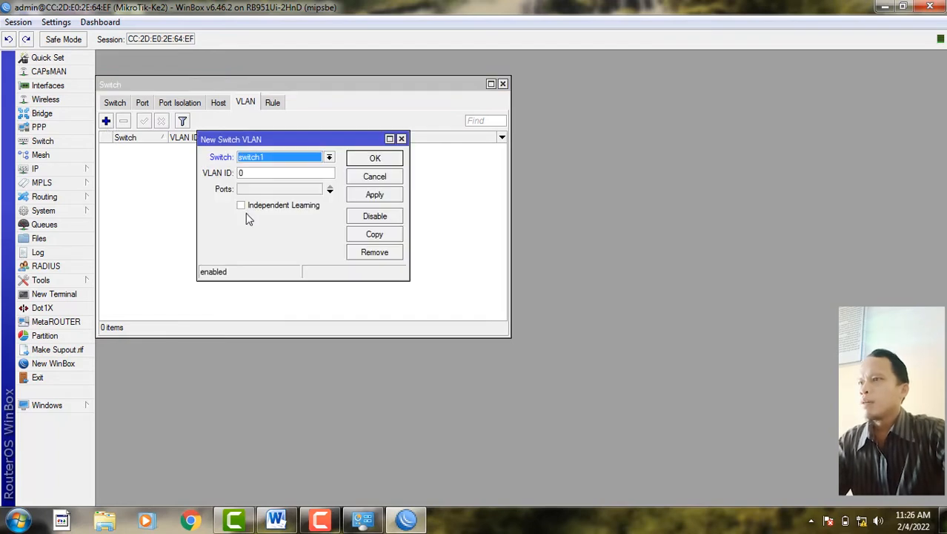
pyautogui.click(283, 160)
pyautogui.click(284, 160)
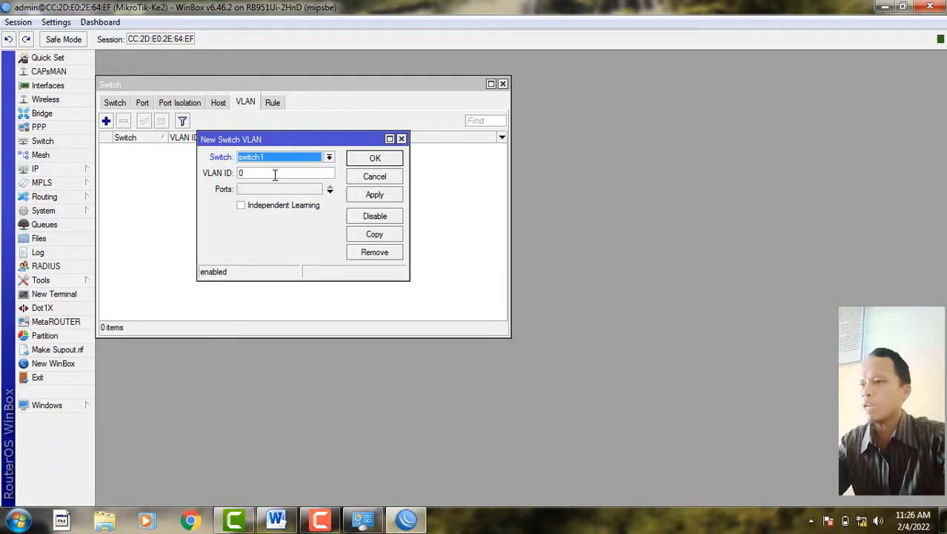
pyautogui.click(274, 174)
pyautogui.write('10')
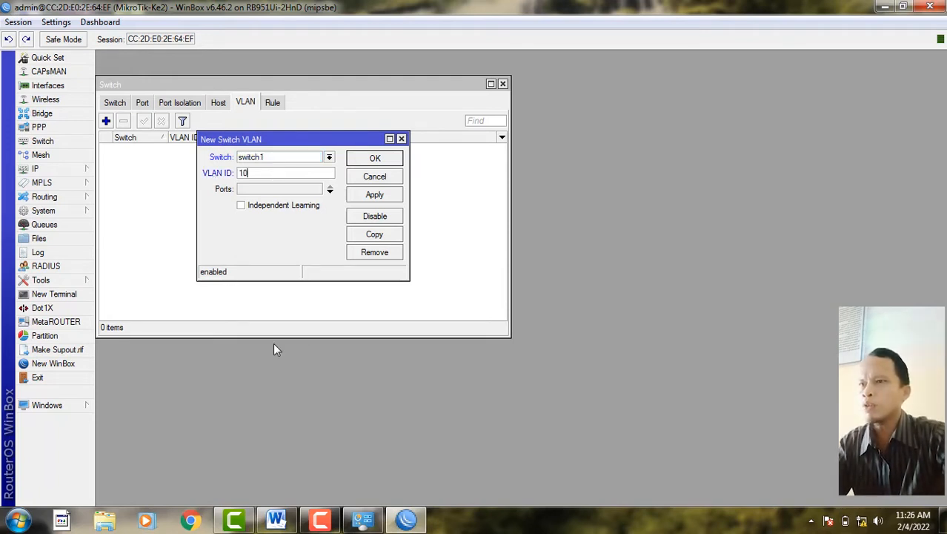
pyautogui.click(276, 519)
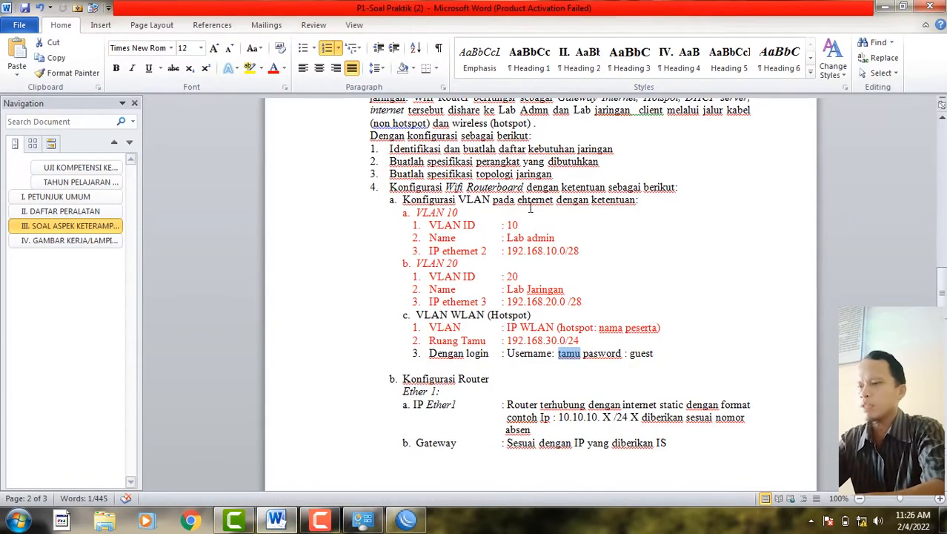
pyautogui.click(531, 208)
# - Annotate the VLAN headings with '(ether 2 pada Mikrotik ke 2)' and '(ether 3 pada Mikrotik ke 2)'
pyautogui.write('(')
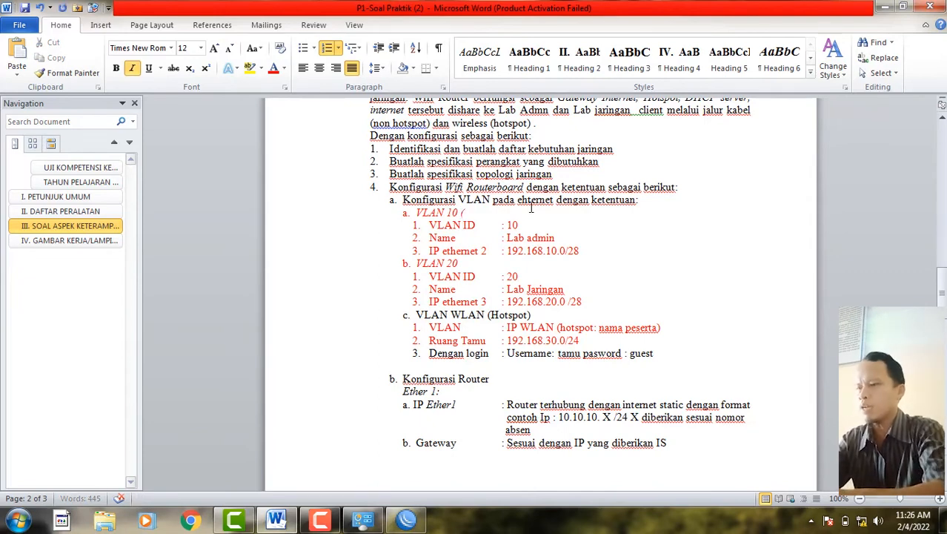
pyautogui.write('ether')
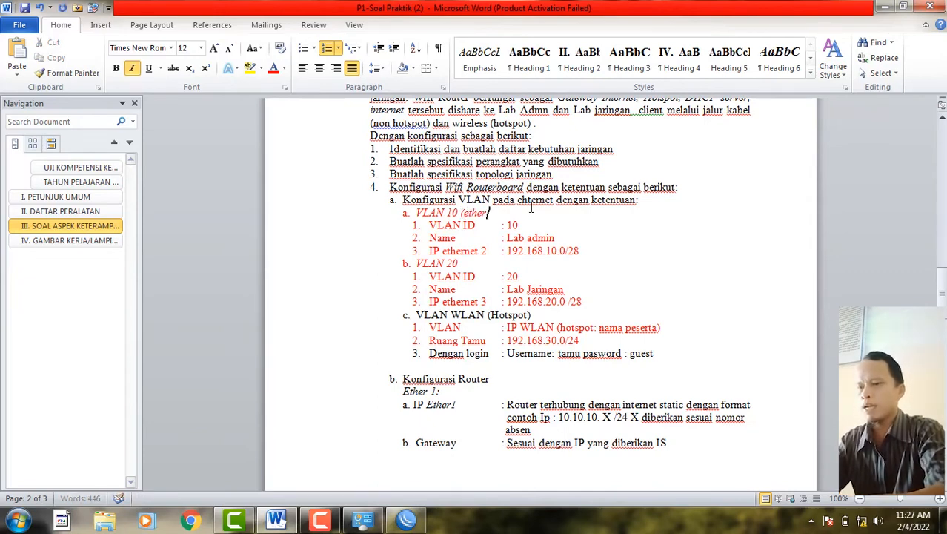
pyautogui.write(' 2')
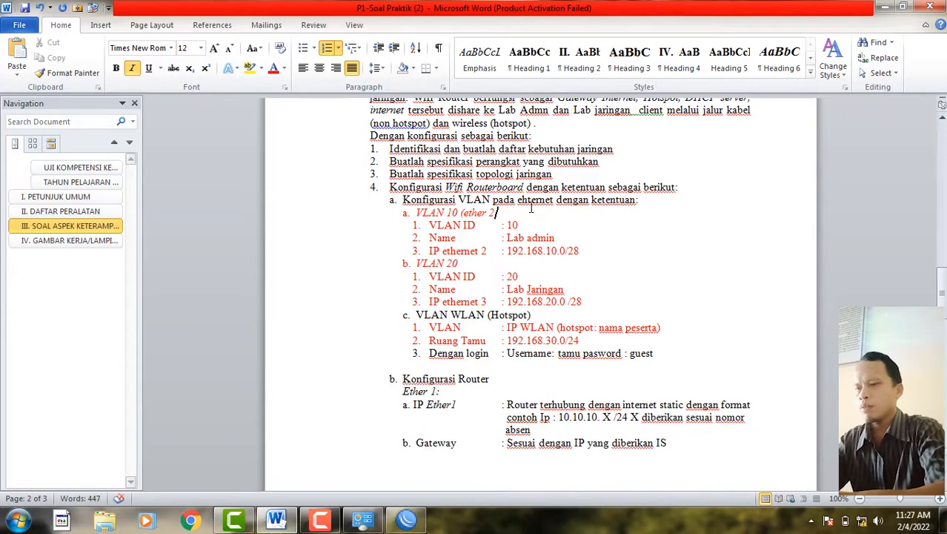
pyautogui.write(' pada ')
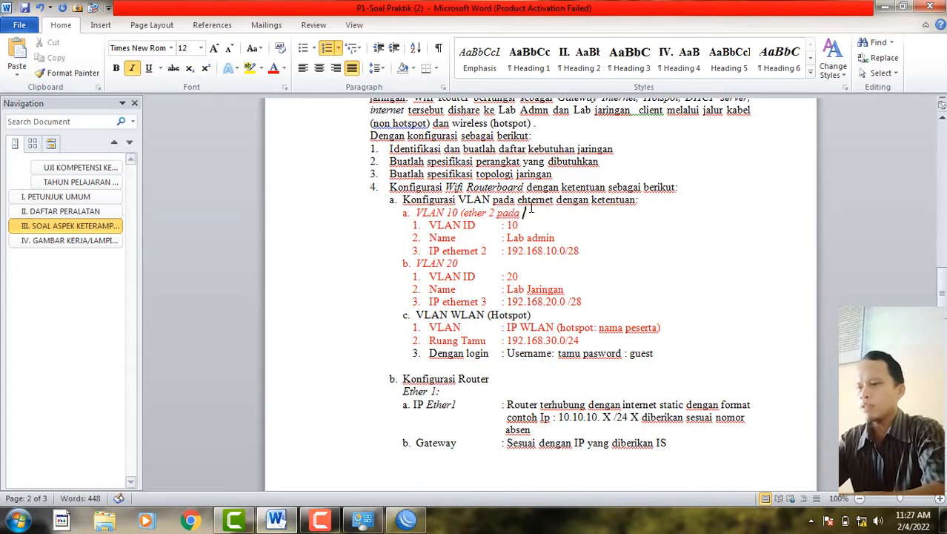
pyautogui.write('Mikrotik ke')
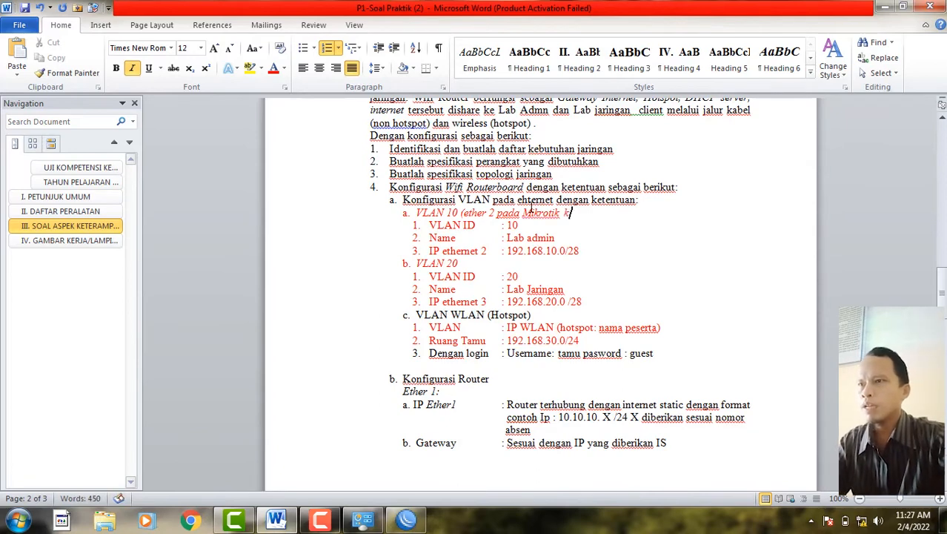
pyautogui.write(' 2)')
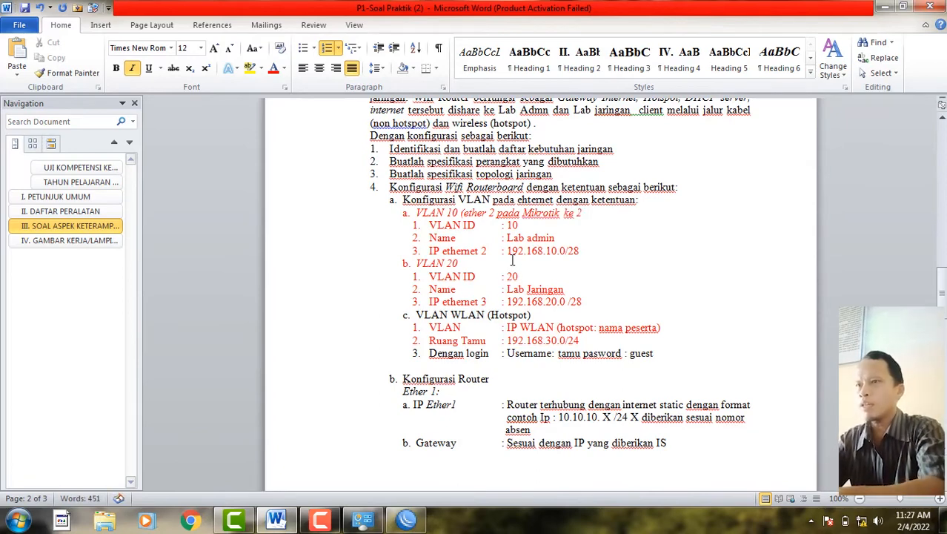
pyautogui.write(' (ethe')
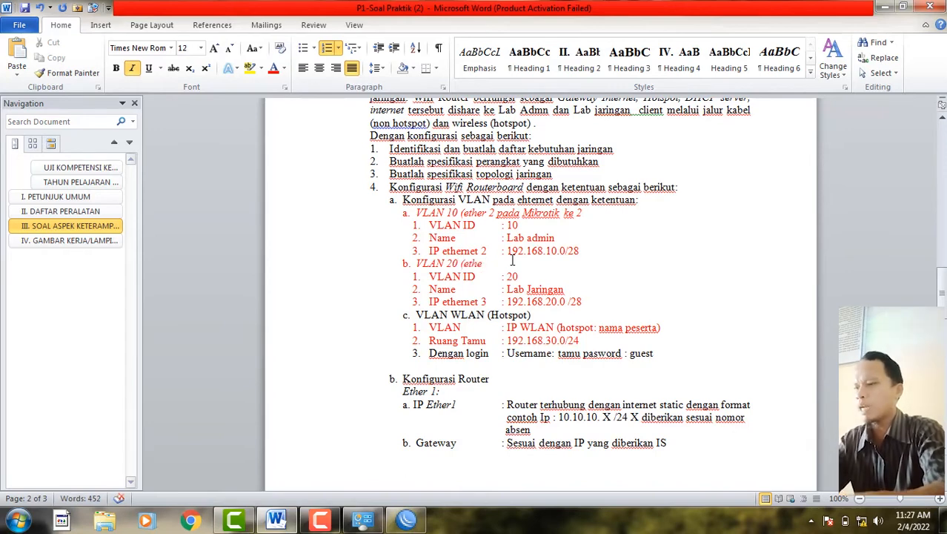
pyautogui.write('r 3 pada ')
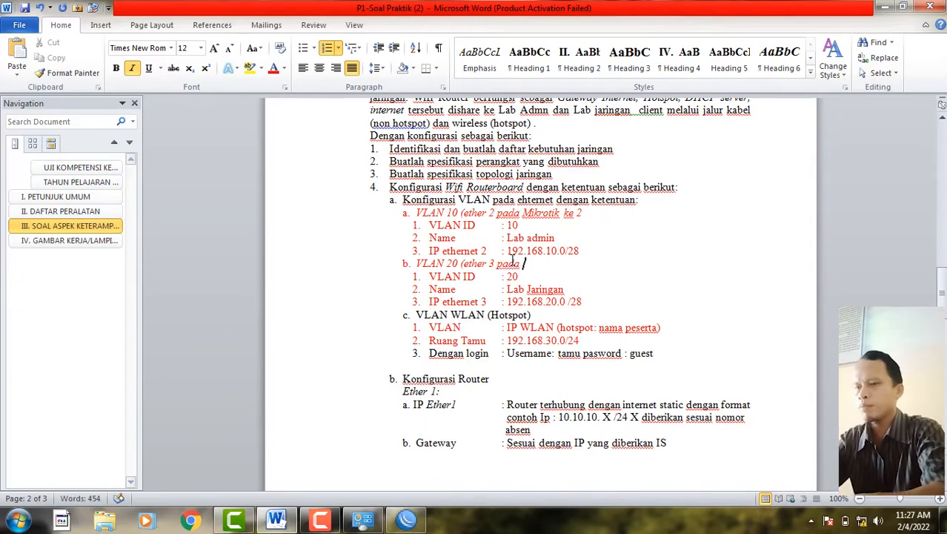
pyautogui.write('Mikrot')
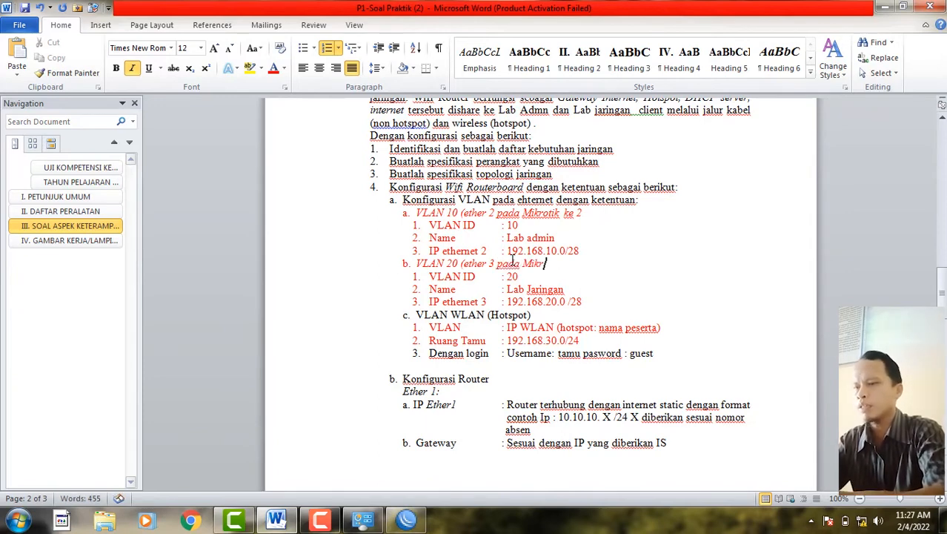
pyautogui.write('ik ke 2')
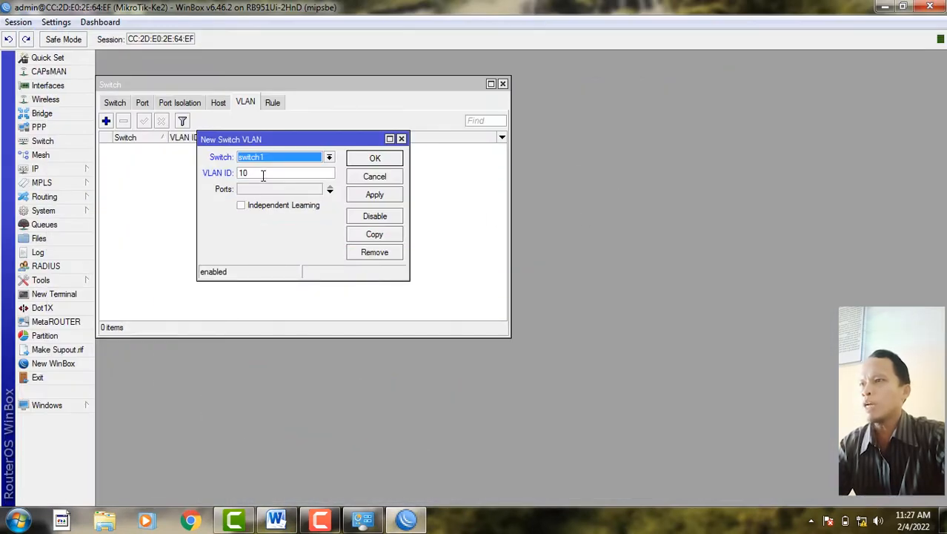
# - Save switch VLAN 10 with member ports ether1 and ether2
pyautogui.click(330, 193)
pyautogui.click(330, 193)
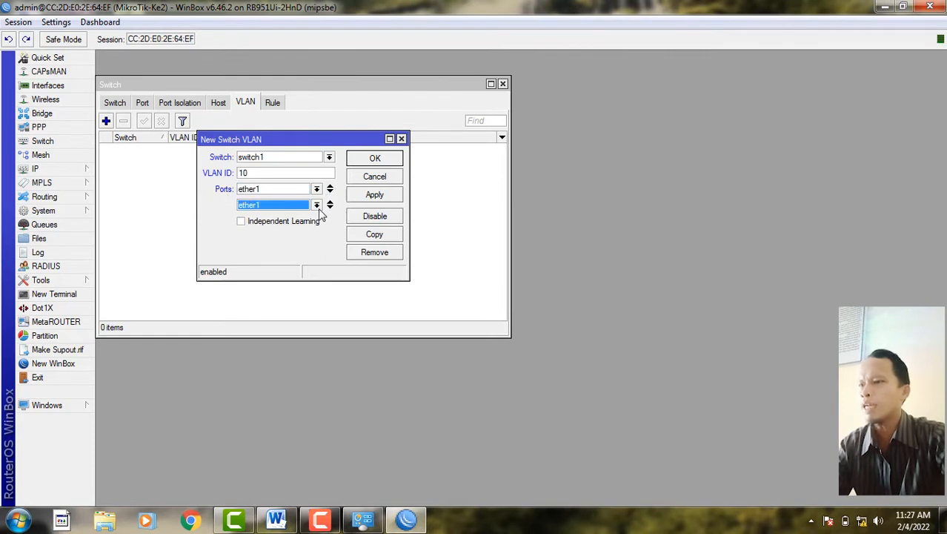
pyautogui.click(317, 207)
pyautogui.click(290, 225)
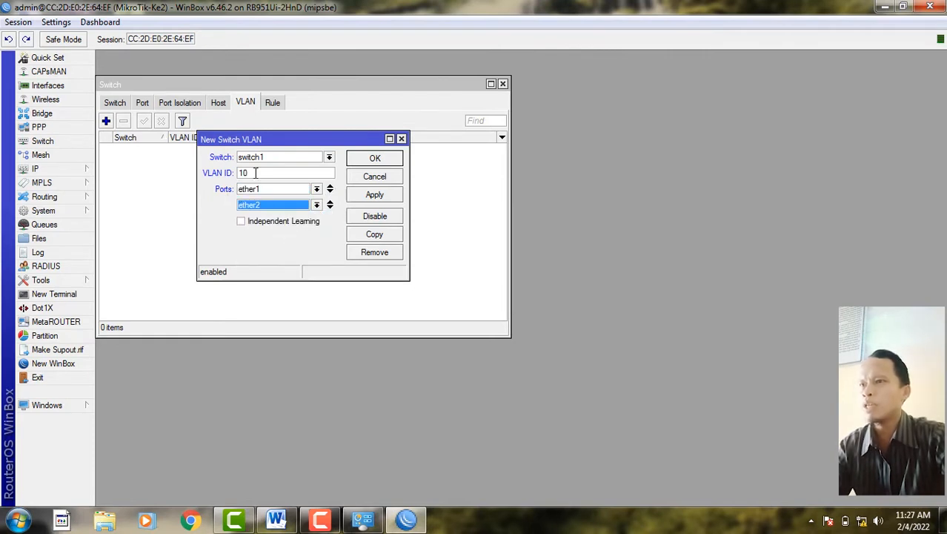
pyautogui.click(276, 520)
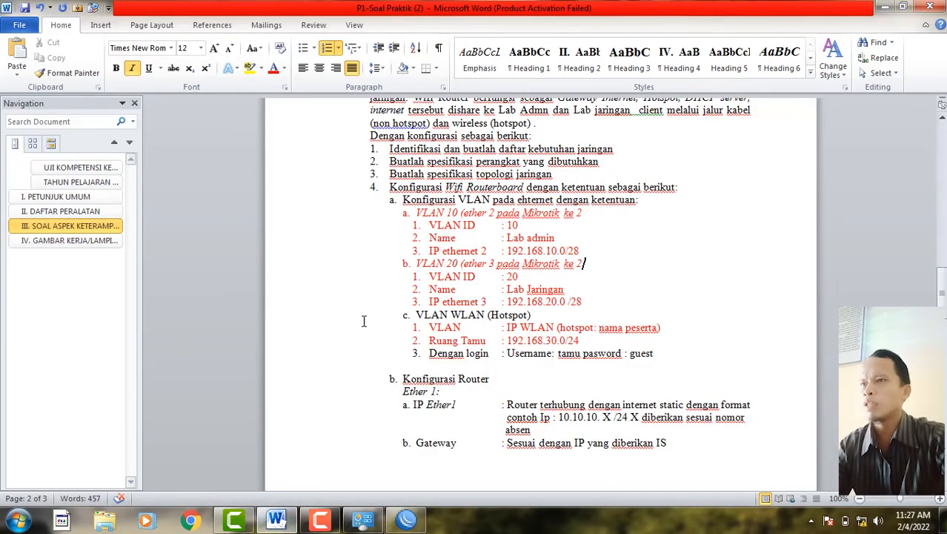
pyautogui.click(273, 521)
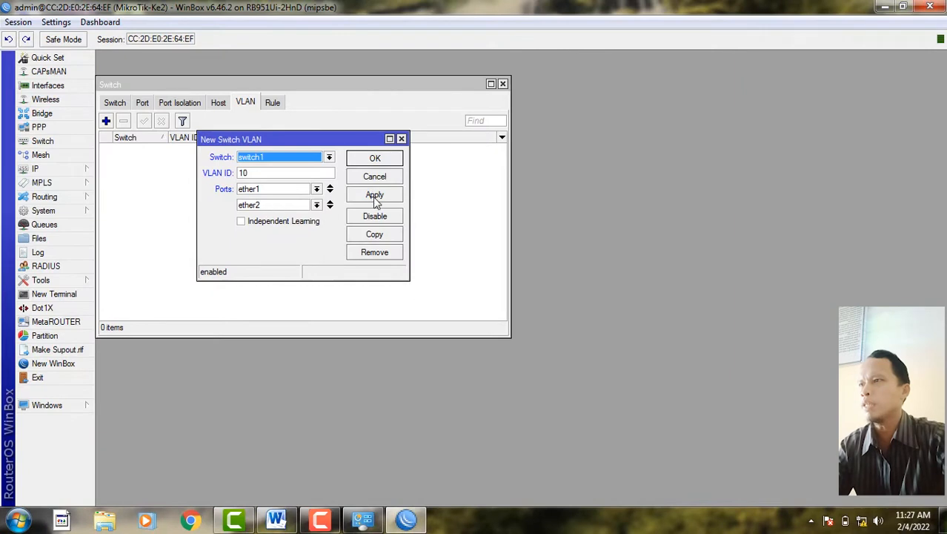
pyautogui.click(375, 196)
pyautogui.click(376, 158)
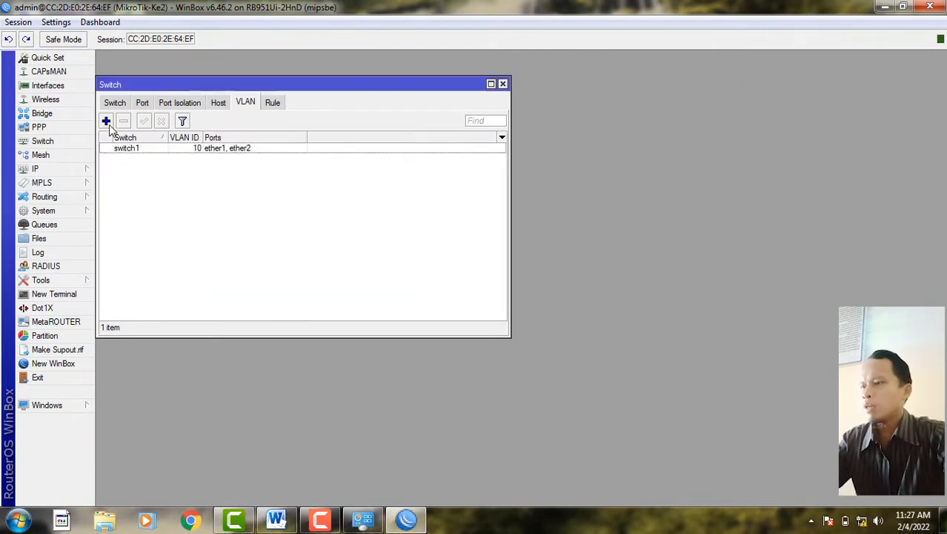
# - Add switch VLAN 20 with member ports ether1 and ether3
pyautogui.click(107, 122)
pyautogui.press('Tab')
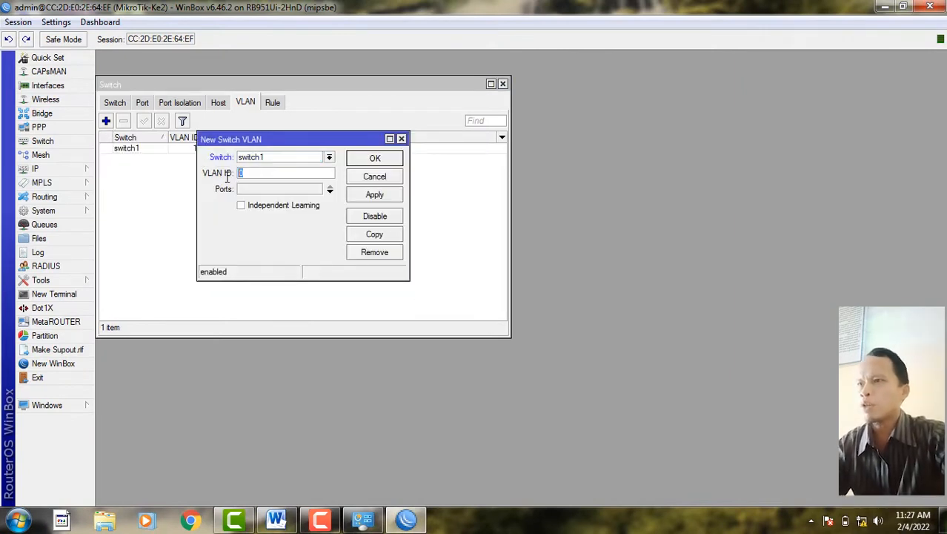
pyautogui.write('20')
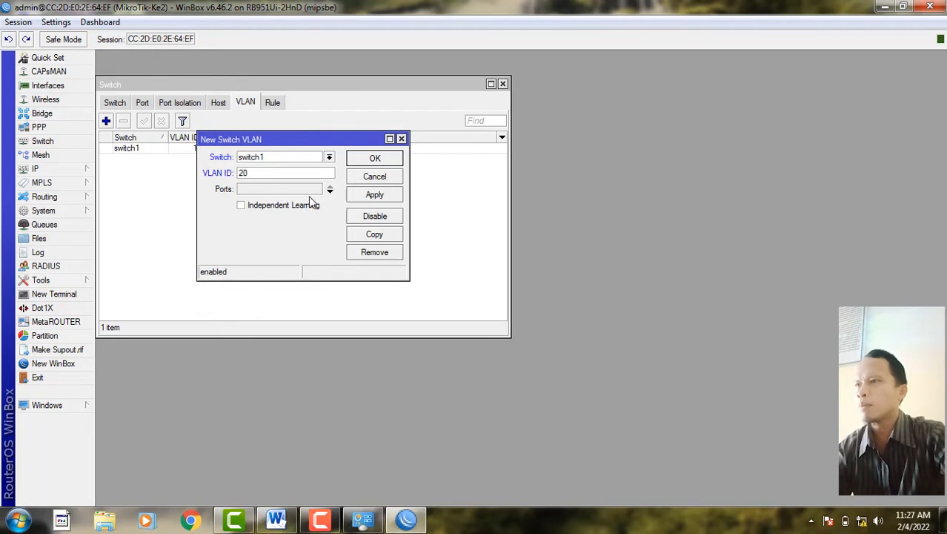
pyautogui.click(330, 192)
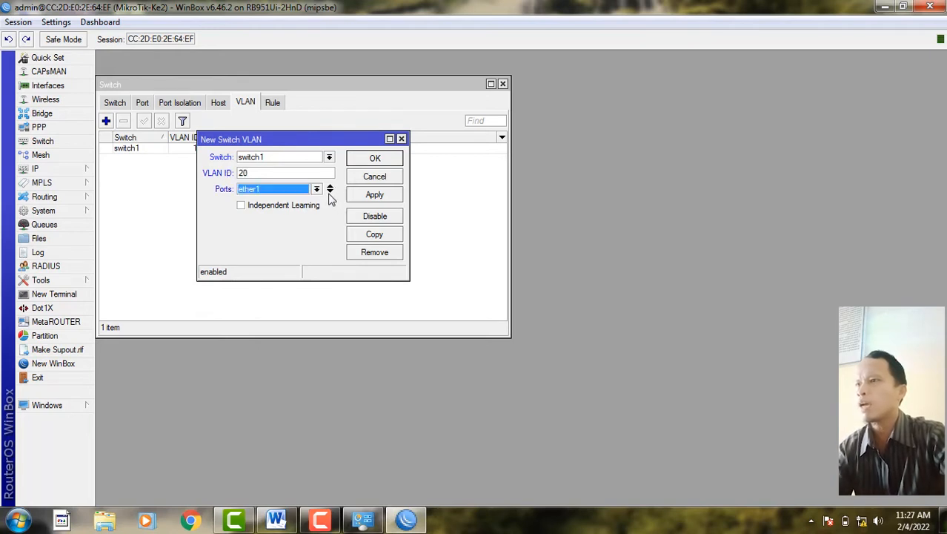
pyautogui.click(330, 192)
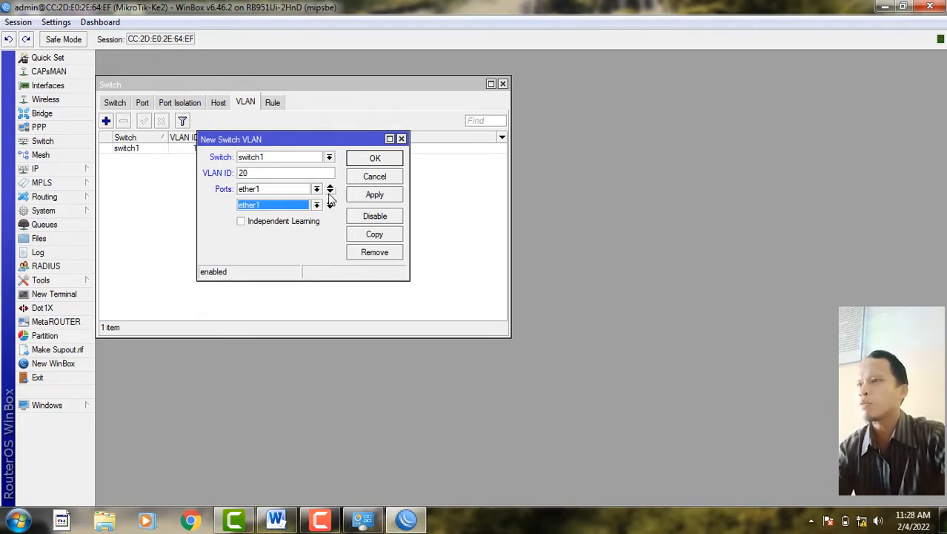
pyautogui.click(317, 205)
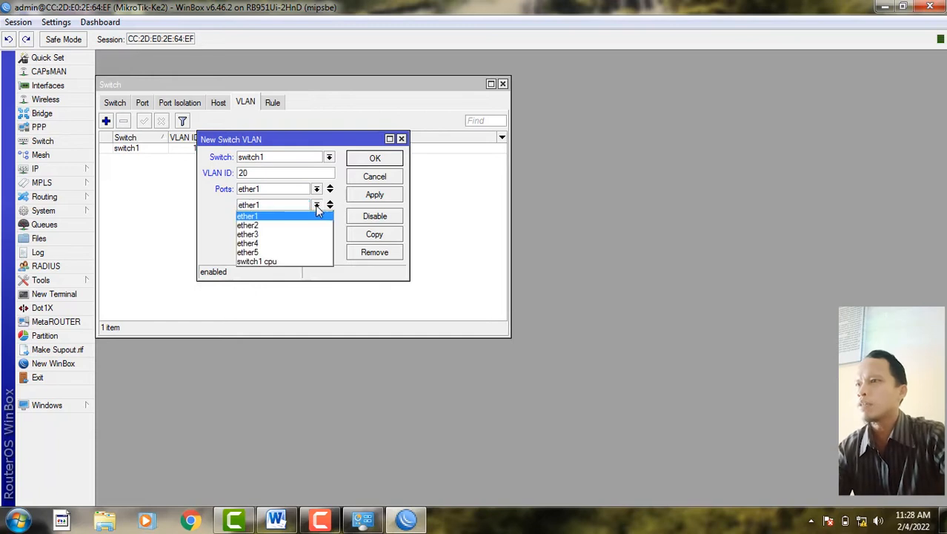
pyautogui.click(281, 235)
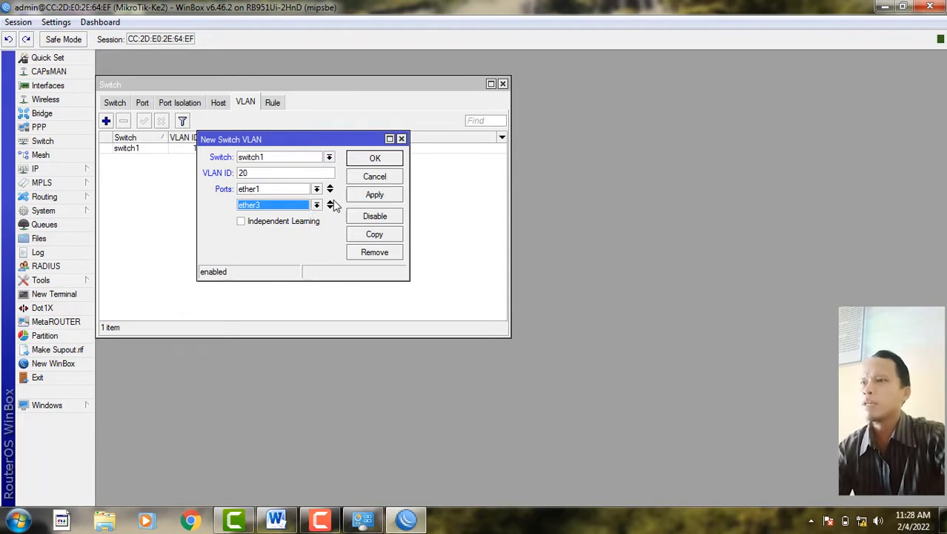
pyautogui.click(374, 194)
pyautogui.click(376, 159)
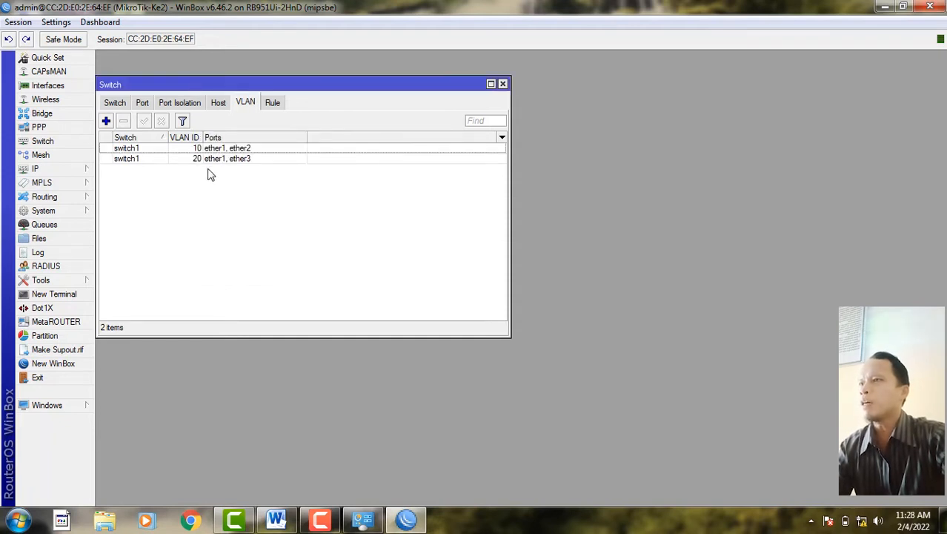
# - Set switch port ether1 to VLAN Mode secure with VLAN Header 'add if missing'
pyautogui.click(143, 104)
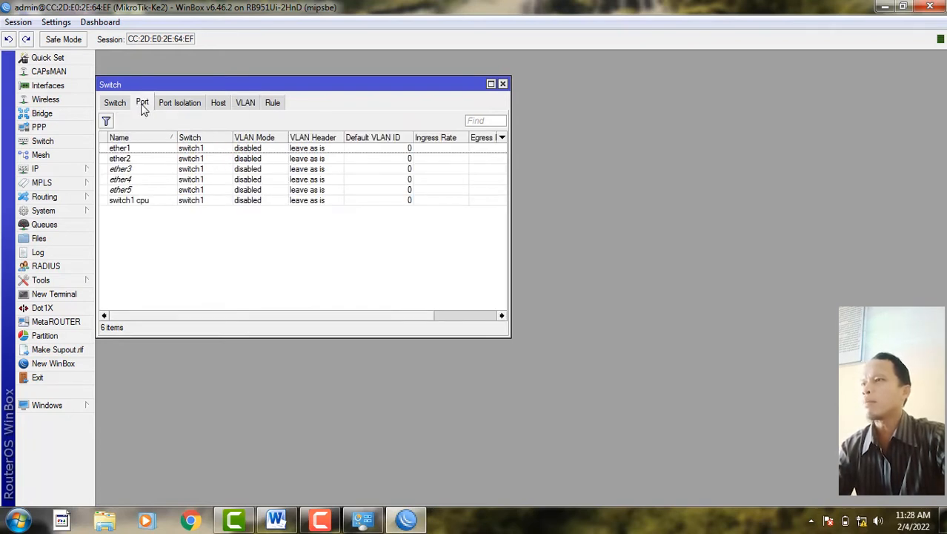
pyautogui.doubleClick(135, 151)
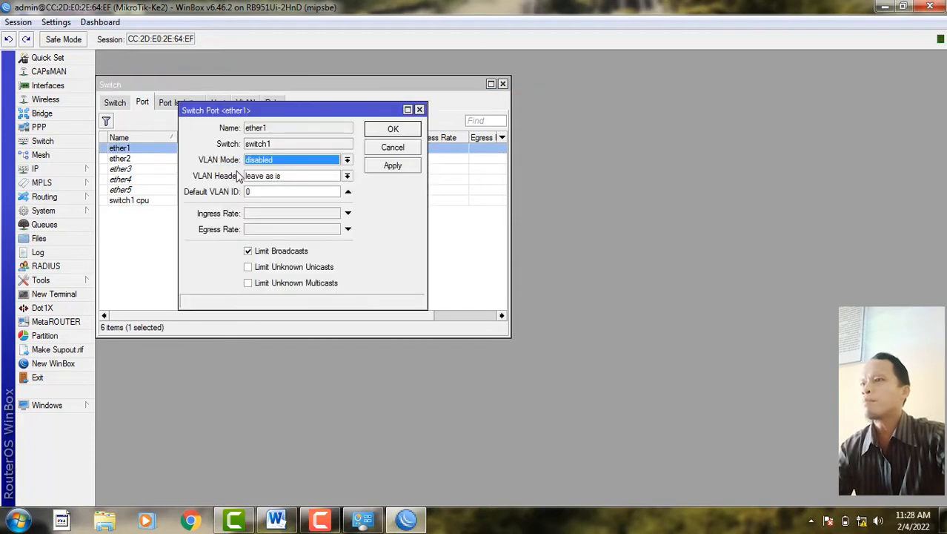
pyautogui.click(276, 164)
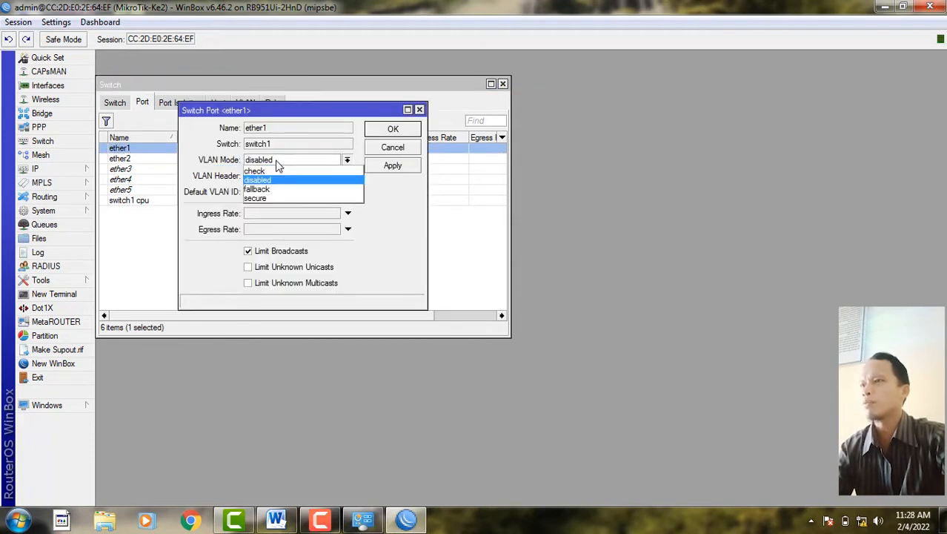
pyautogui.click(268, 199)
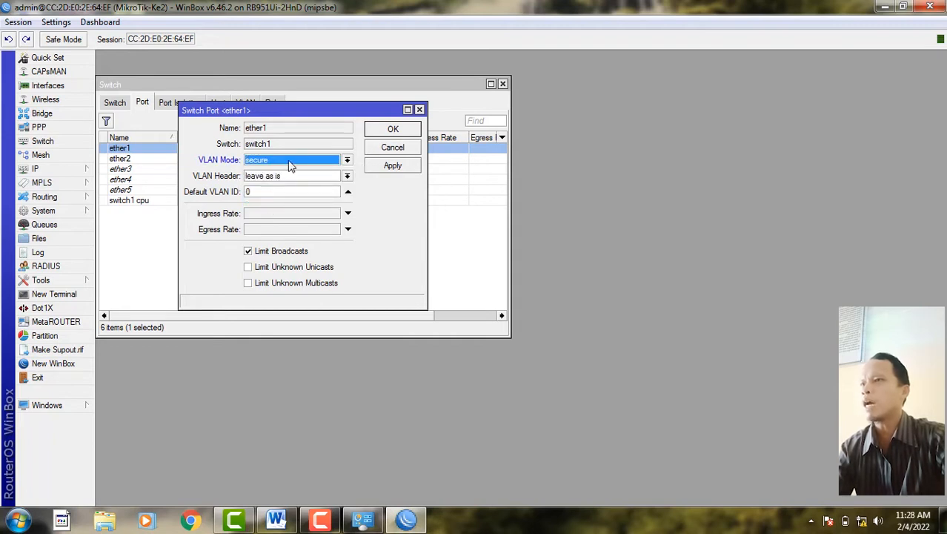
pyautogui.click(286, 178)
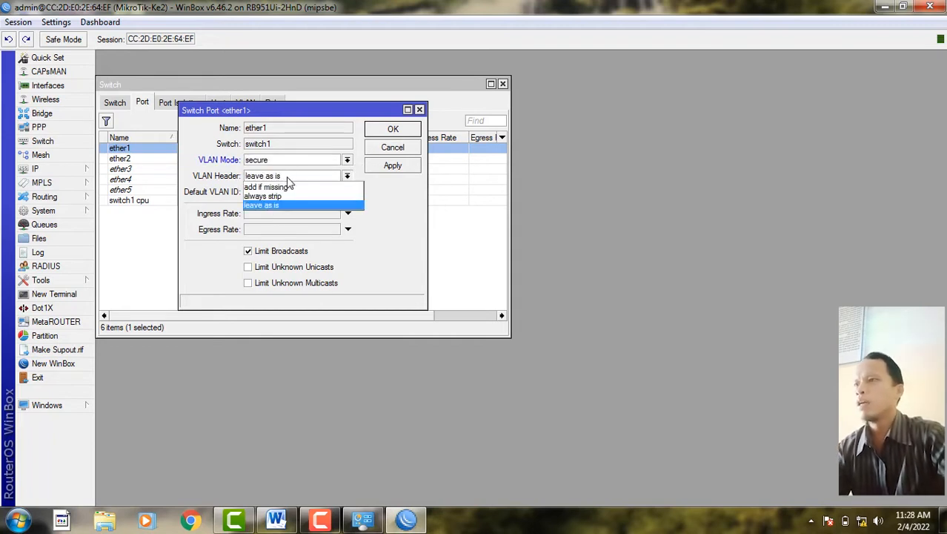
pyautogui.click(289, 188)
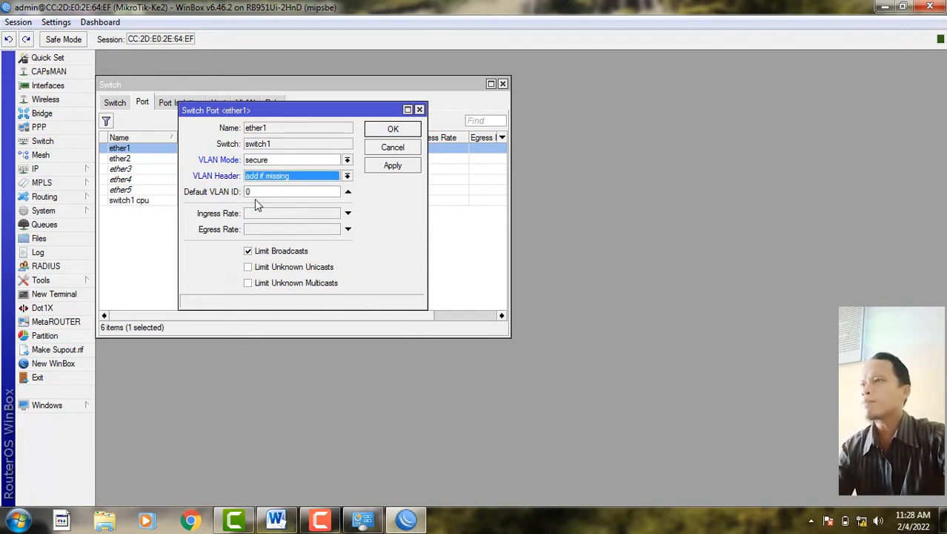
pyautogui.click(393, 166)
pyautogui.click(393, 129)
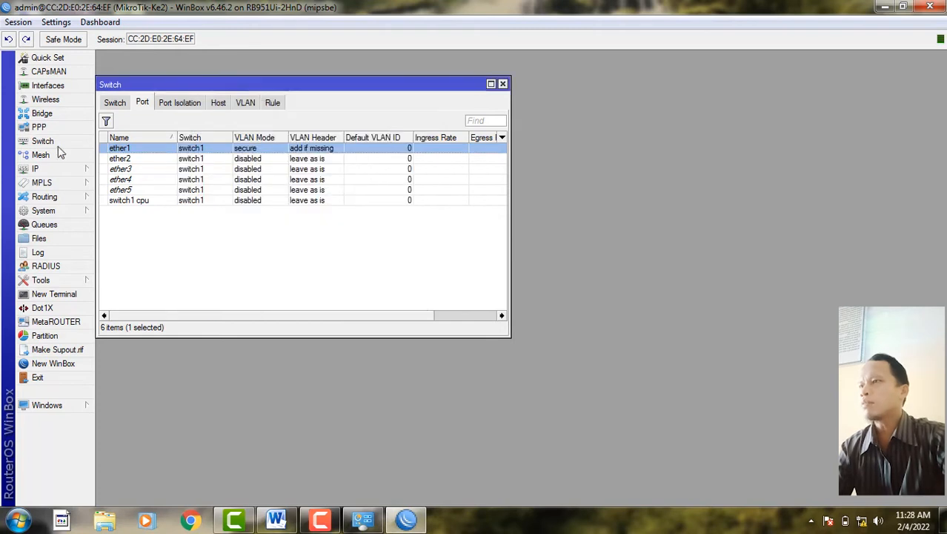
# - Set switch port ether2 to VLAN Mode secure with VLAN Header 'always strip'
pyautogui.doubleClick(126, 159)
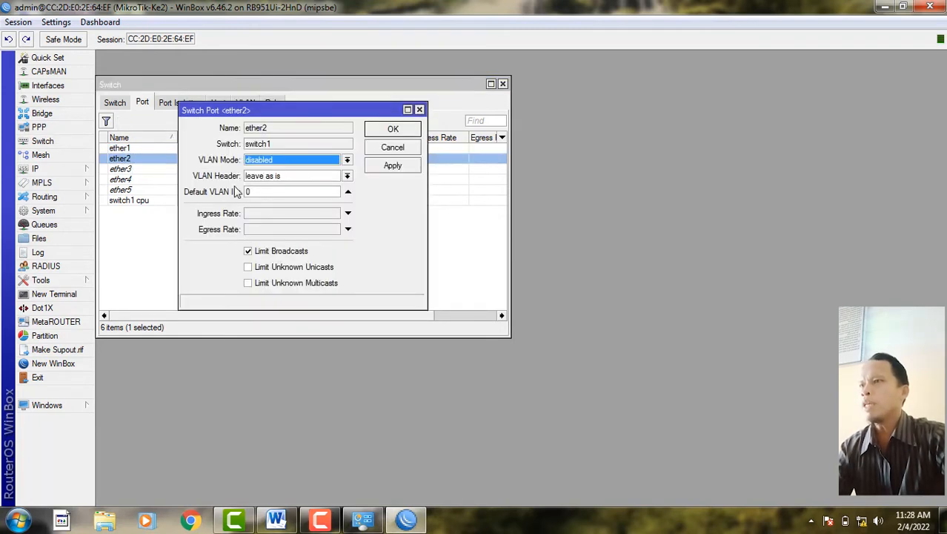
pyautogui.click(288, 160)
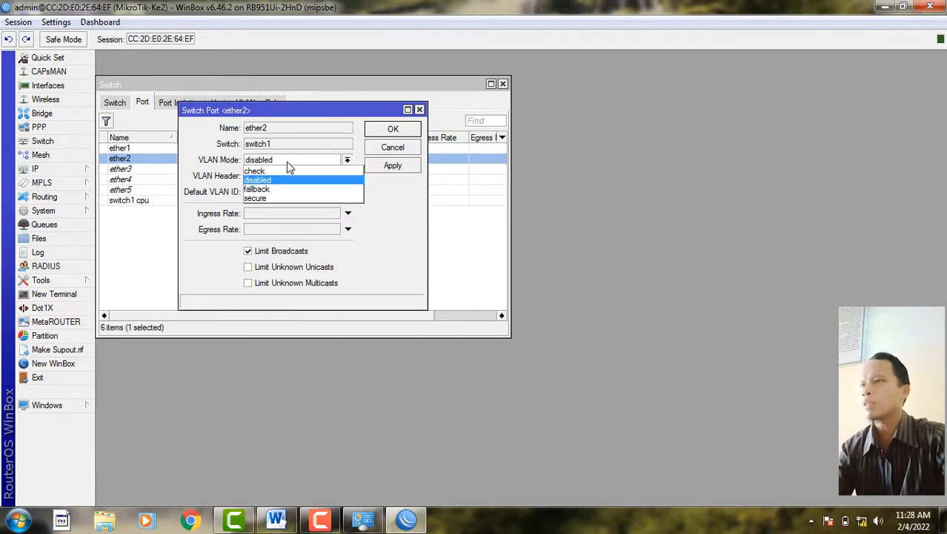
pyautogui.click(281, 199)
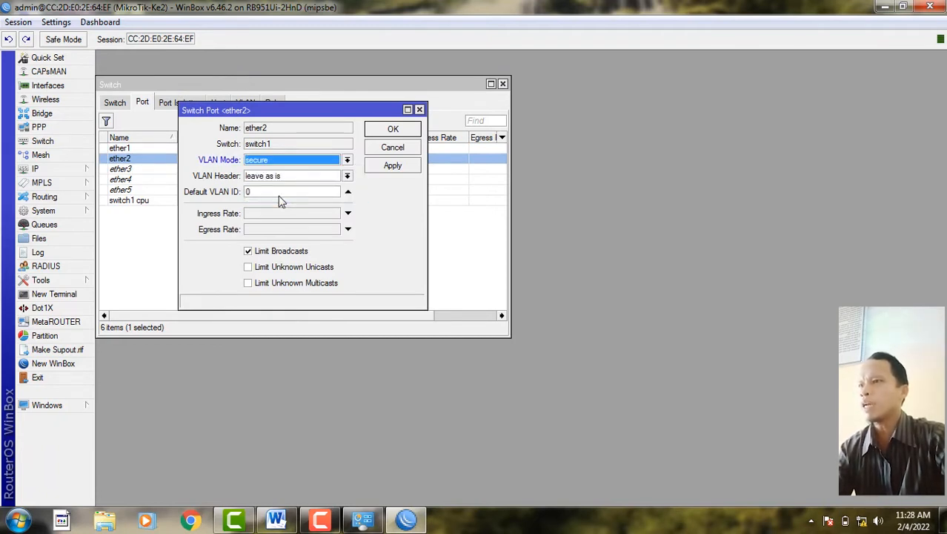
pyautogui.click(283, 176)
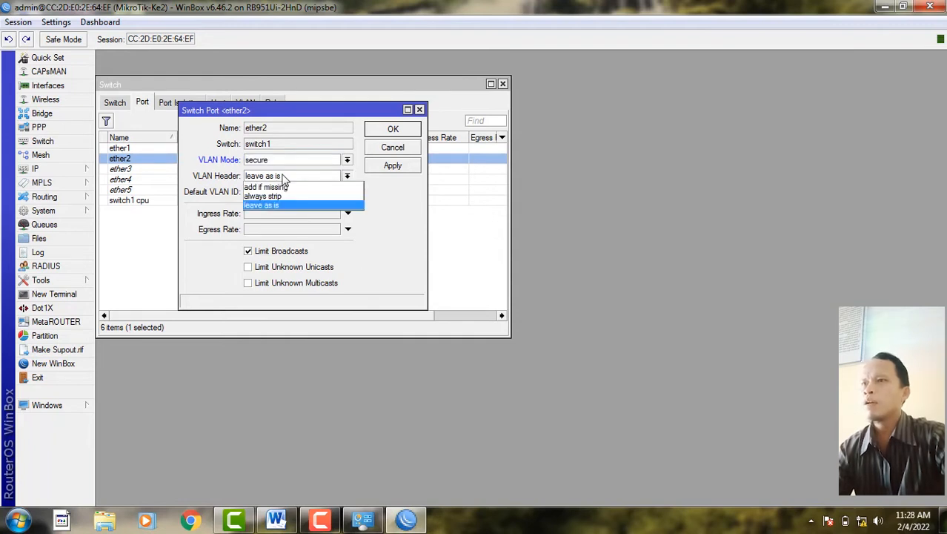
pyautogui.click(284, 197)
pyautogui.click(392, 166)
pyautogui.click(393, 129)
# - Set ether3 to VLAN Mode secure, 'always strip' headers, and default VLAN ID 20
pyautogui.doubleClick(148, 170)
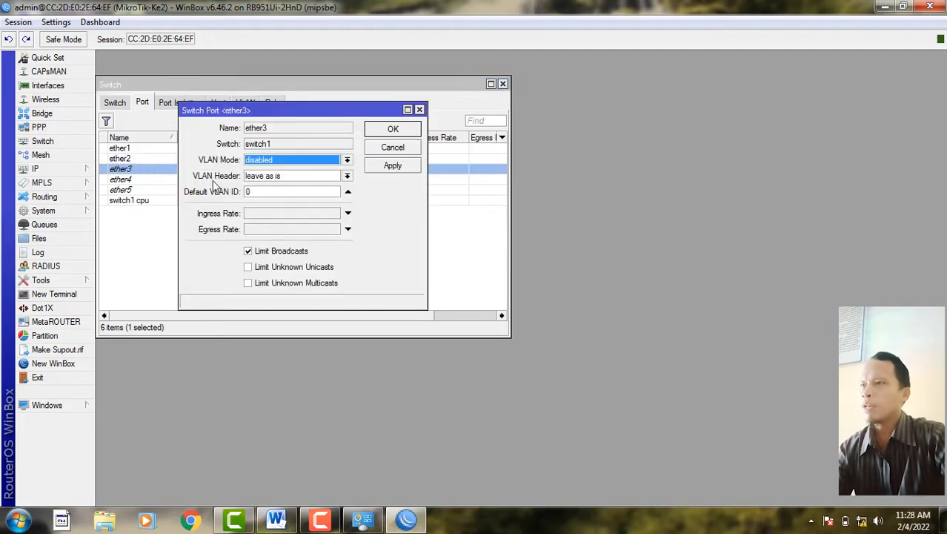
pyautogui.click(275, 160)
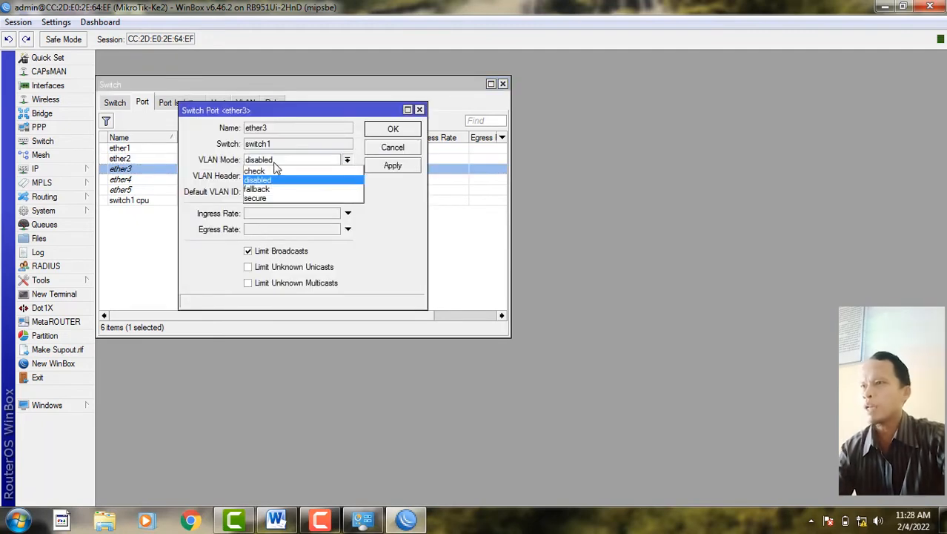
pyautogui.click(274, 199)
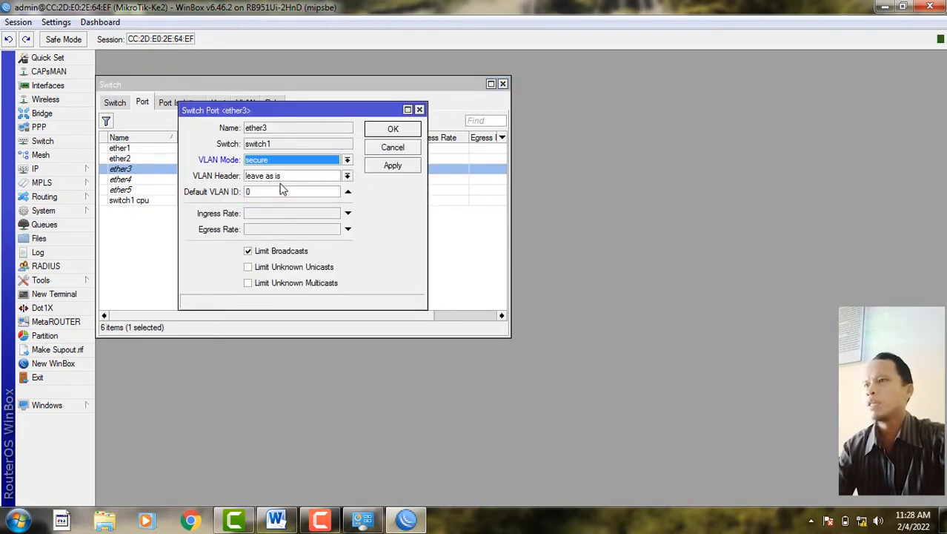
pyautogui.click(328, 179)
pyautogui.click(318, 197)
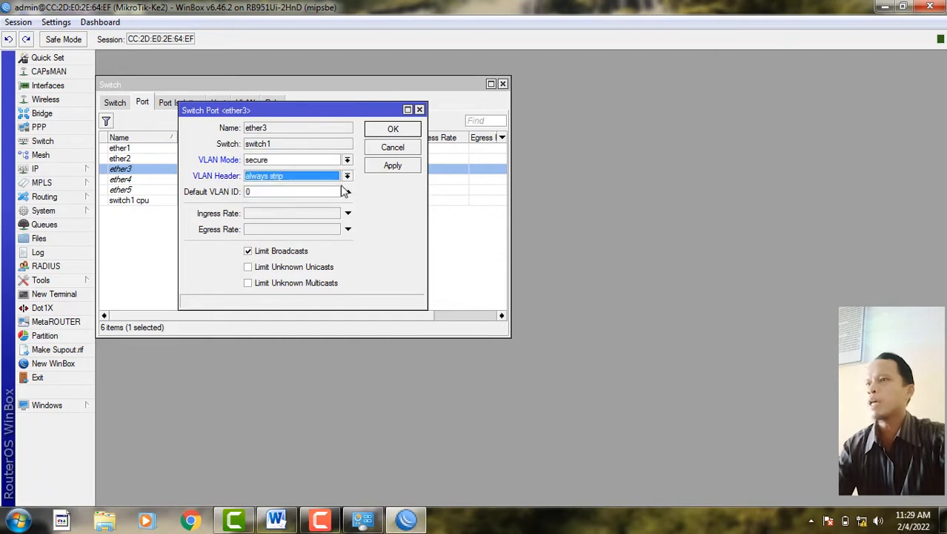
pyautogui.press('Tab')
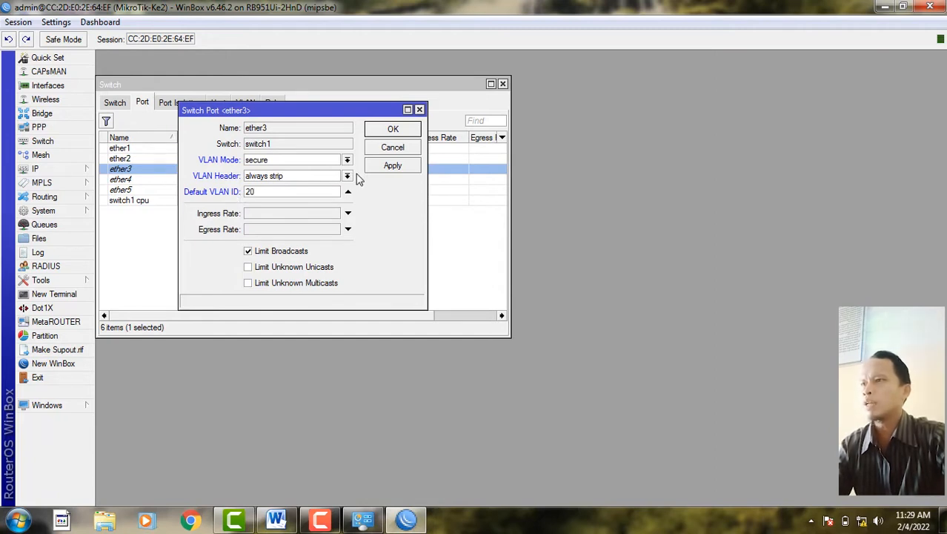
pyautogui.click(387, 165)
pyautogui.click(393, 129)
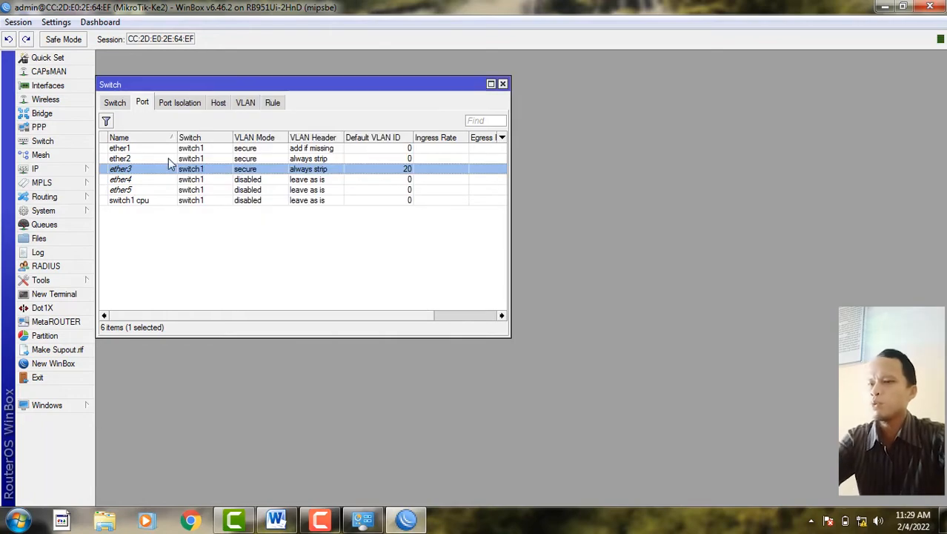
pyautogui.doubleClick(169, 159)
pyautogui.moveTo(266, 191); pyautogui.dragTo(209, 191)
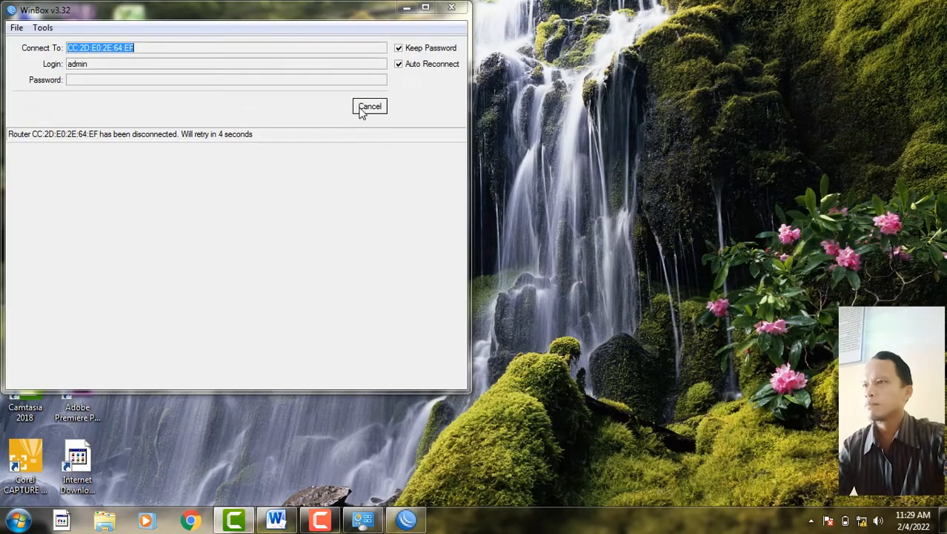
# - Reconnect to the MikroTik-Ke2 router and maximize the WinBox session
pyautogui.click(364, 109)
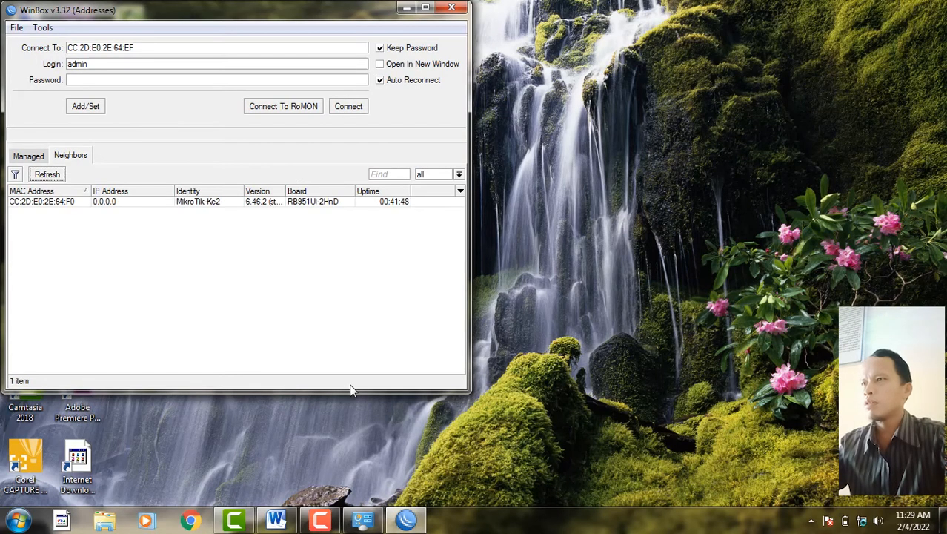
pyautogui.click(32, 202)
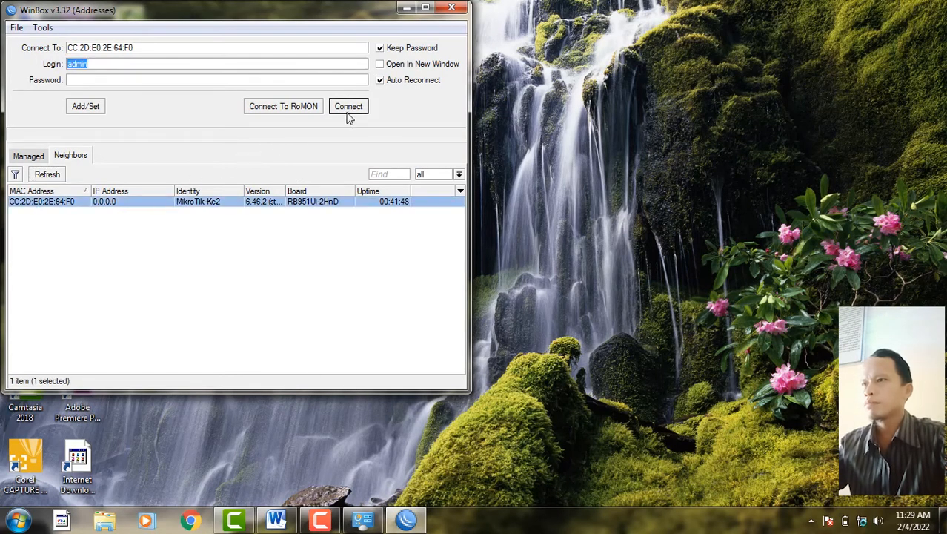
pyautogui.click(348, 111)
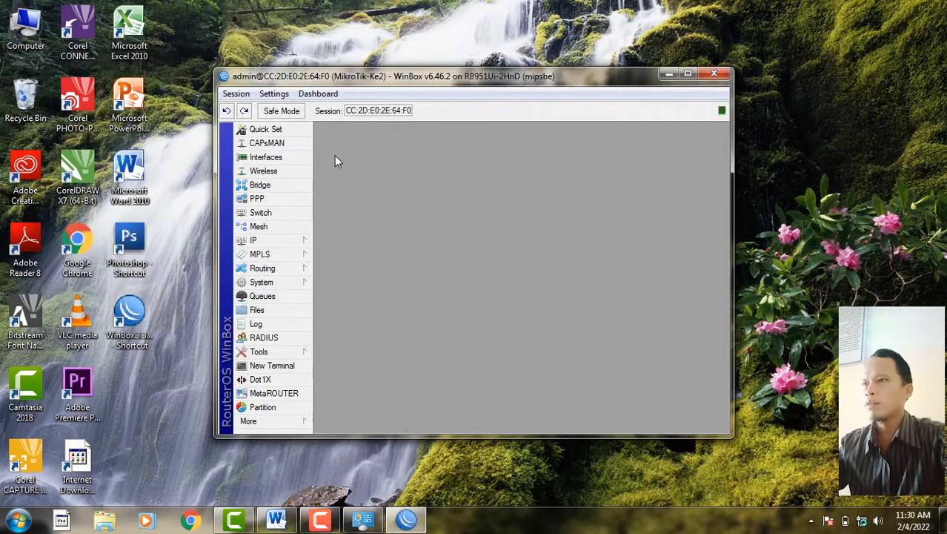
pyautogui.click(286, 189)
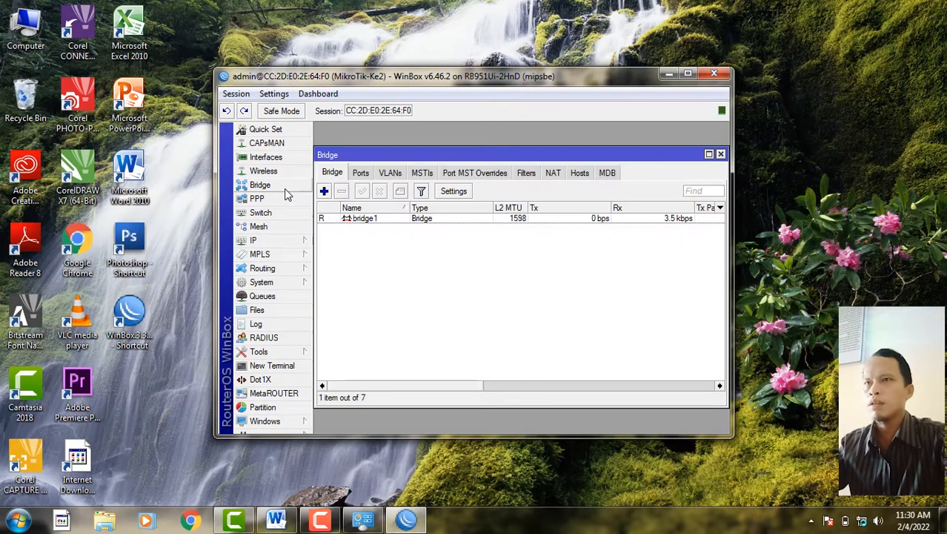
pyautogui.click(688, 73)
pyautogui.click(507, 80)
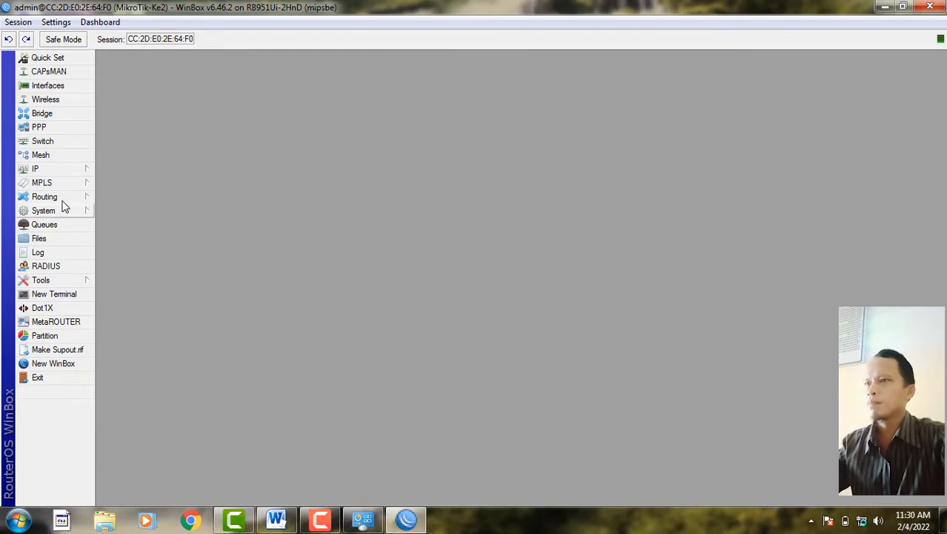
# - Change switch port ether2's default VLAN ID to 10
pyautogui.click(66, 143)
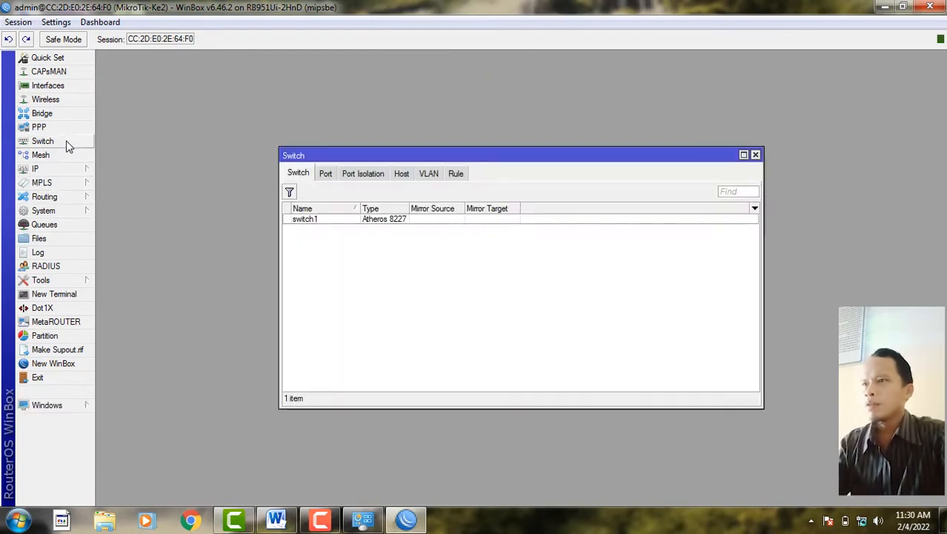
pyautogui.click(325, 177)
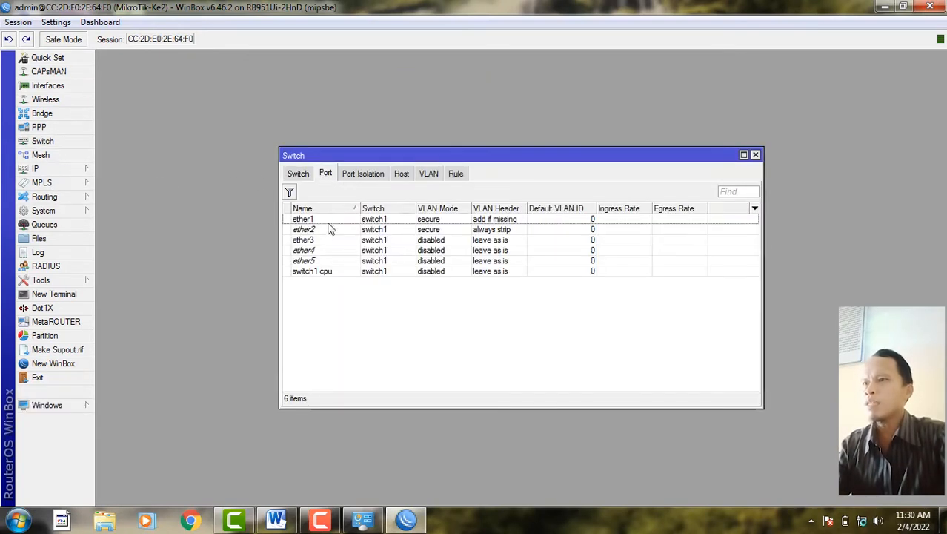
pyautogui.click(328, 231)
pyautogui.doubleClick(328, 230)
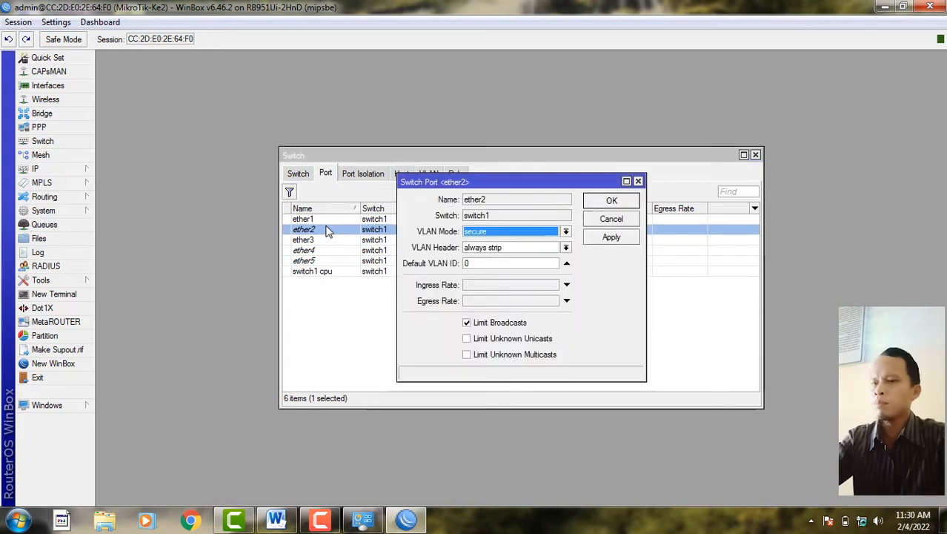
pyautogui.moveTo(479, 263); pyautogui.dragTo(451, 266)
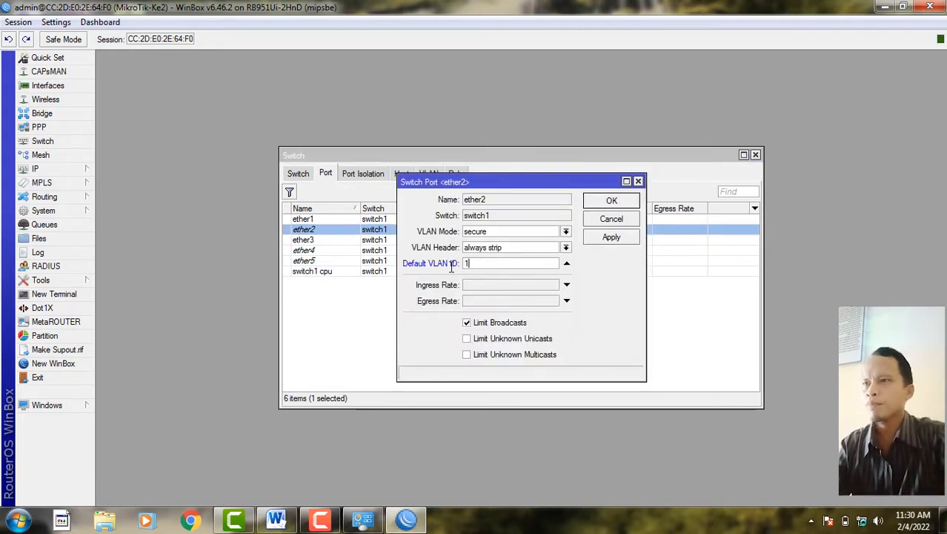
pyautogui.click(611, 238)
pyautogui.click(615, 202)
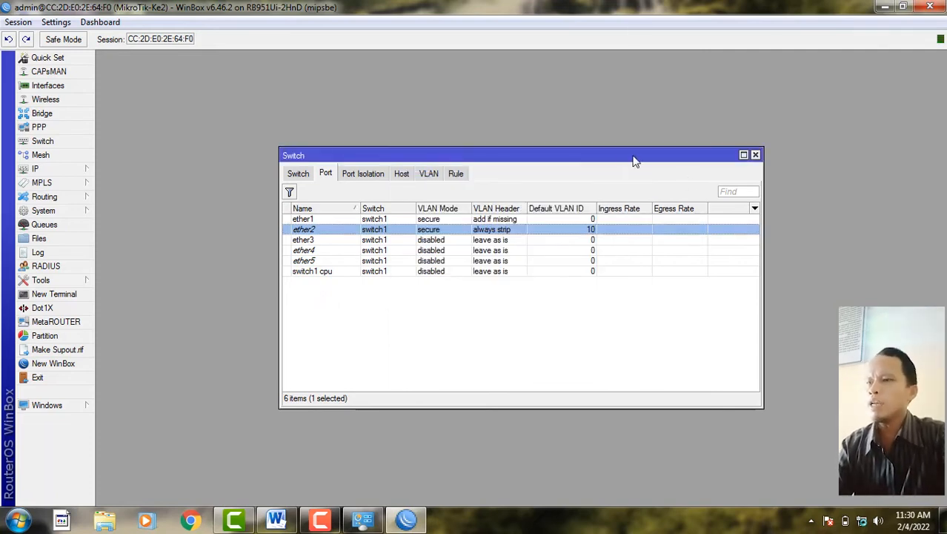
pyautogui.moveTo(616, 157); pyautogui.dragTo(448, 90)
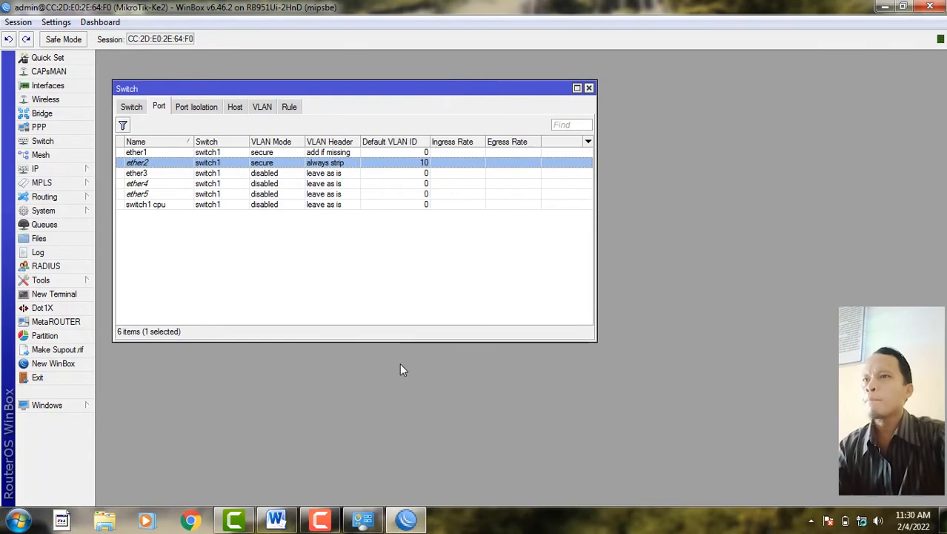
# - Bring up the practice exam sheet in Word and scroll to the VLAN requirements
pyautogui.click(276, 519)
pyautogui.scroll(15, 480, 255)
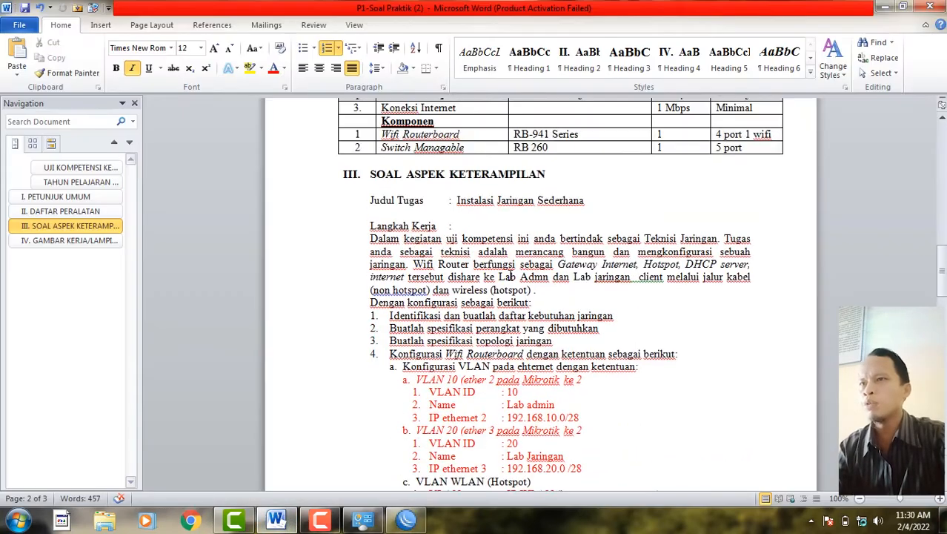
pyautogui.scroll(3, 509, 276)
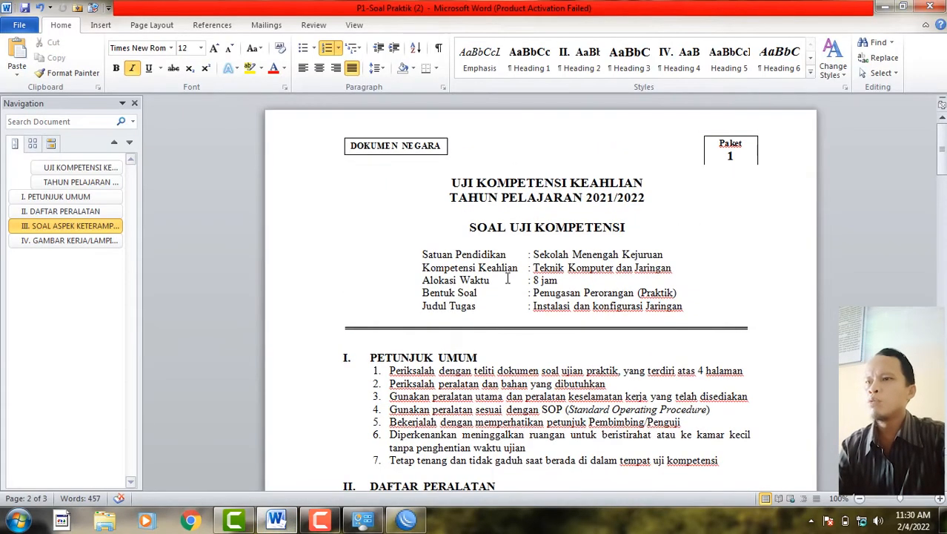
pyautogui.scroll(-18, 506, 285)
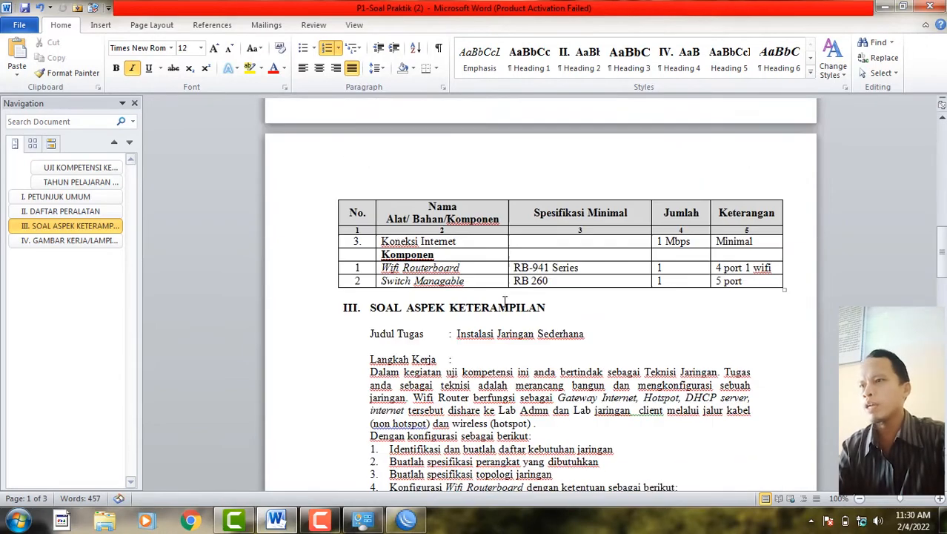
pyautogui.scroll(-3, 504, 307)
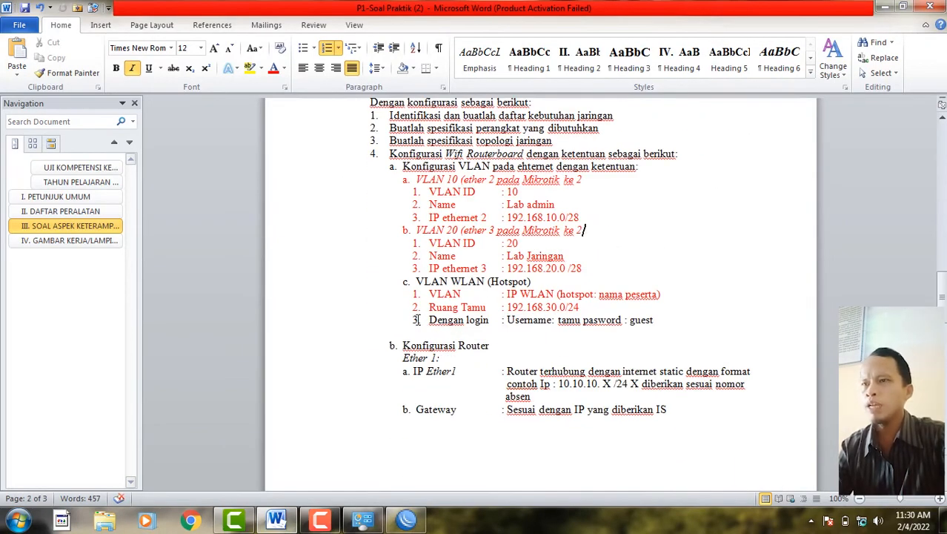
# - Highlight the login line, then mark the VLAN 10 network 192.168.10.0/28
pyautogui.click(429, 321)
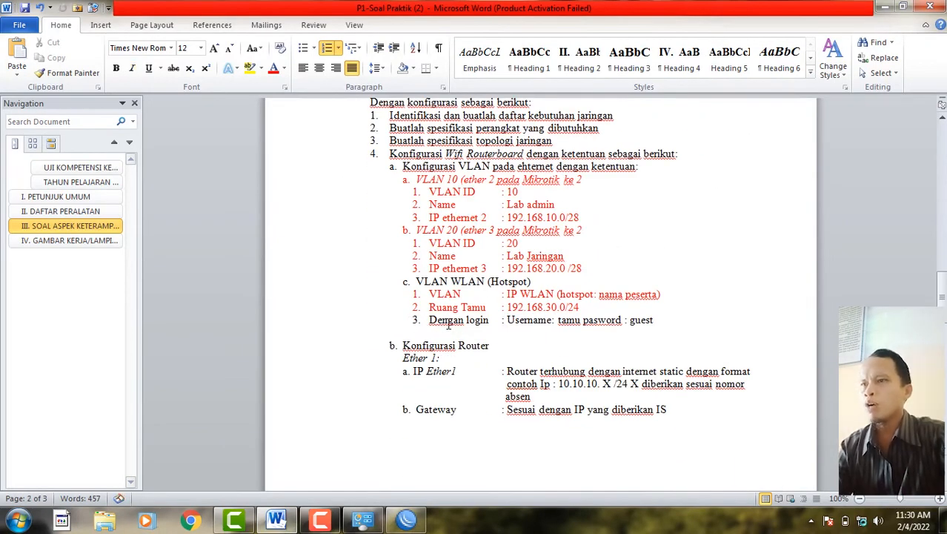
pyautogui.keyDown('shift'); pyautogui.click(656, 320); pyautogui.keyUp('shift')
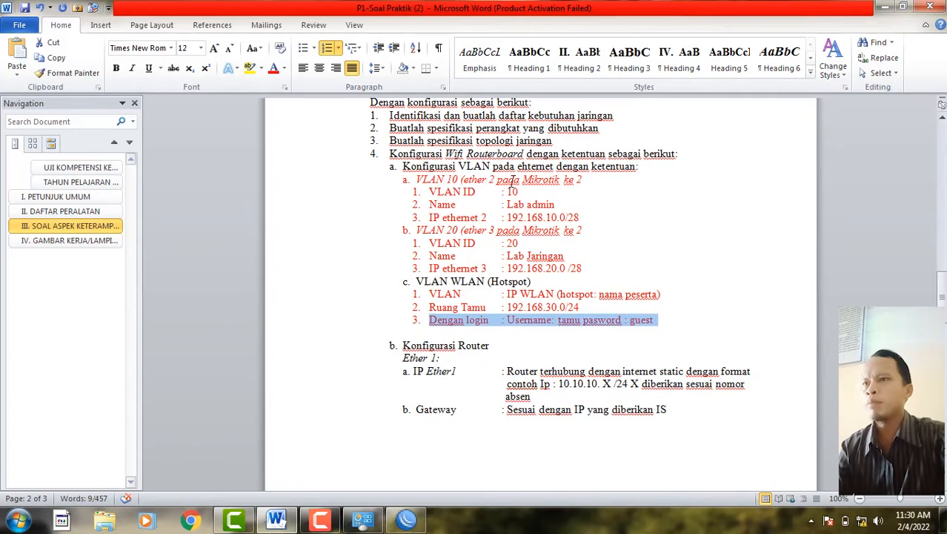
pyautogui.click(582, 179)
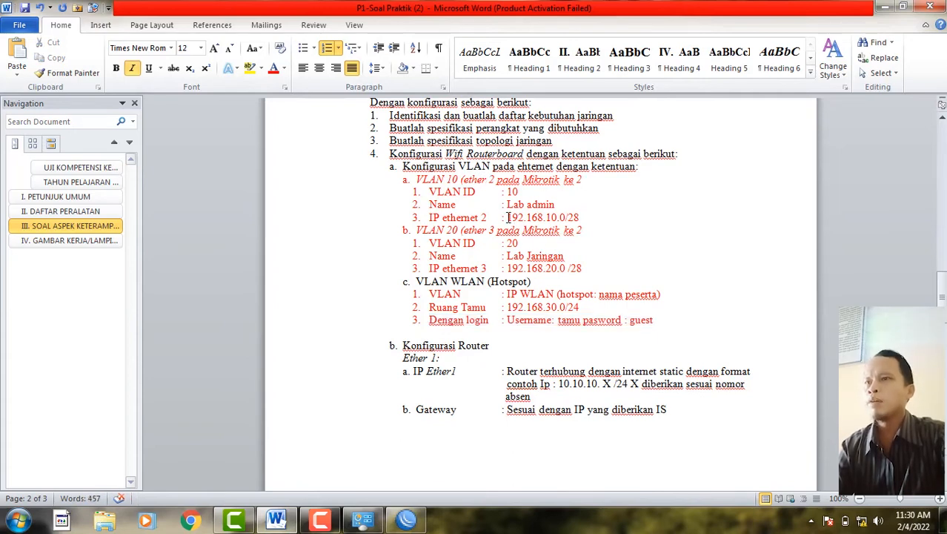
pyautogui.moveTo(510, 217); pyautogui.dragTo(584, 215)
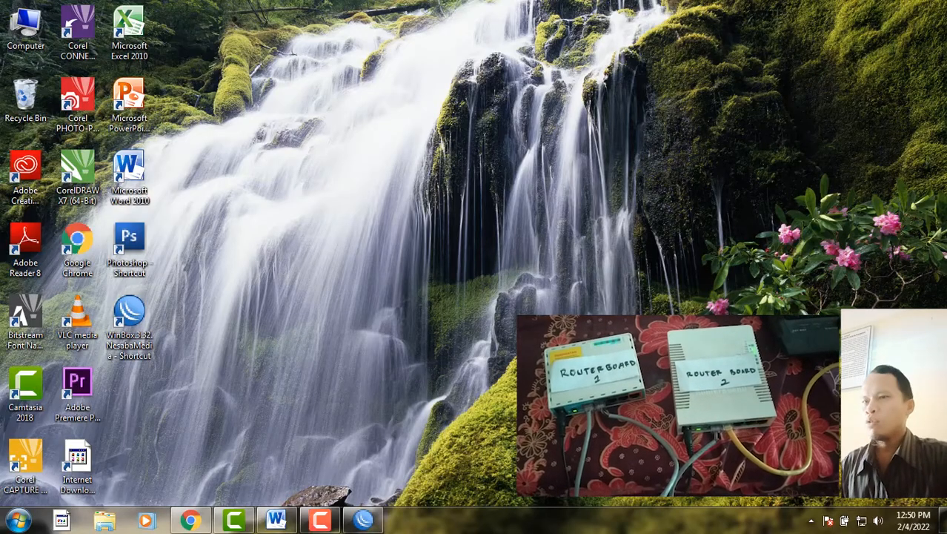
# - Check the Local Area Connection details show DHCP address 192.168.10.14 from 192.168.10.1
pyautogui.click(276, 521)
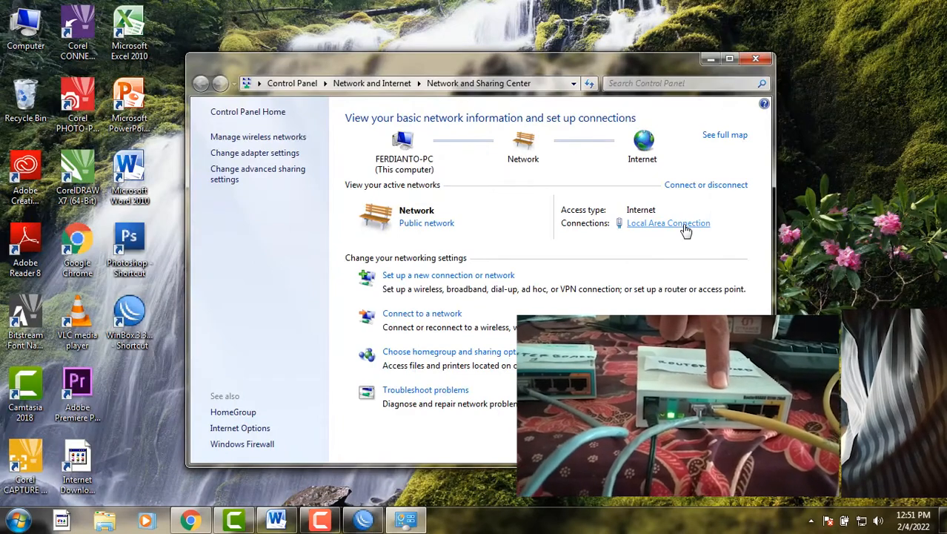
pyautogui.click(684, 226)
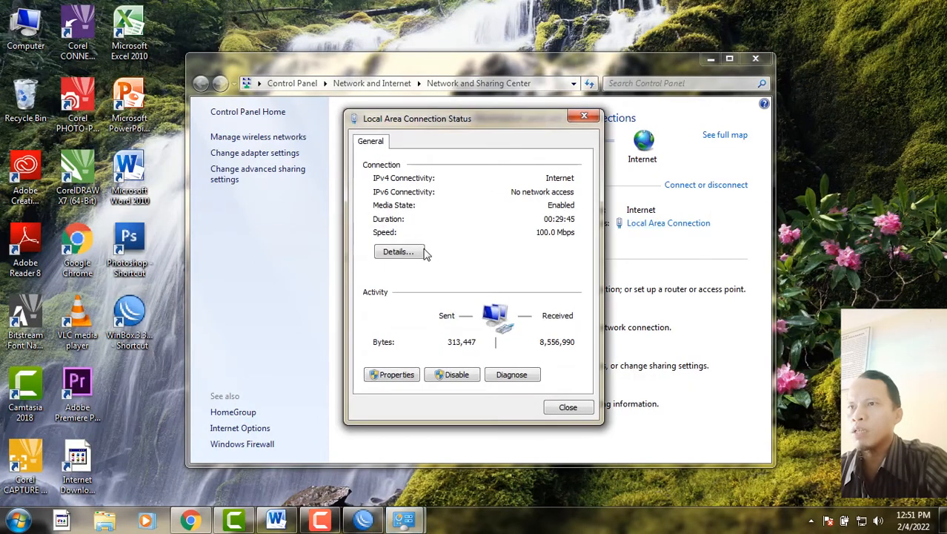
pyautogui.click(395, 250)
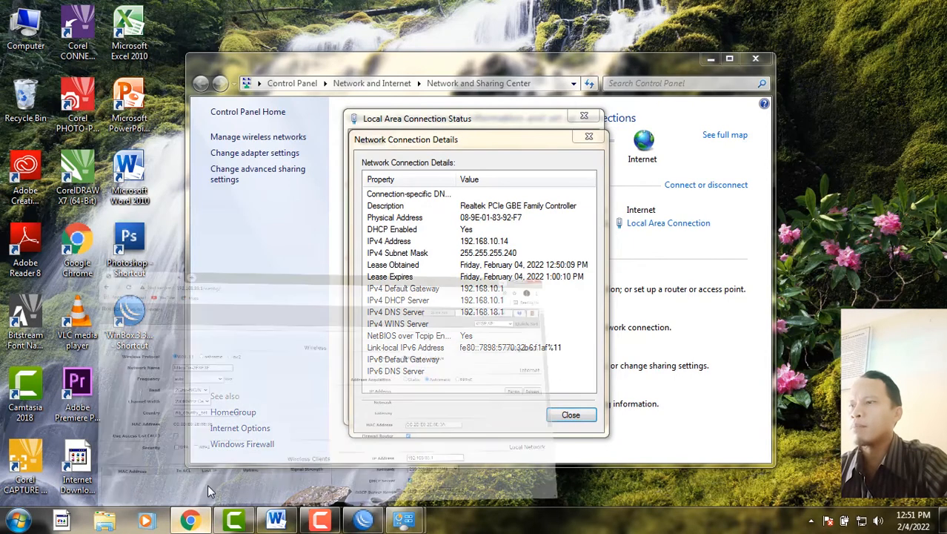
# - In Chrome, close the WebFig tab, leaving a blank New Tab
pyautogui.click(204, 490)
pyautogui.click(188, 12)
pyautogui.click(160, 12)
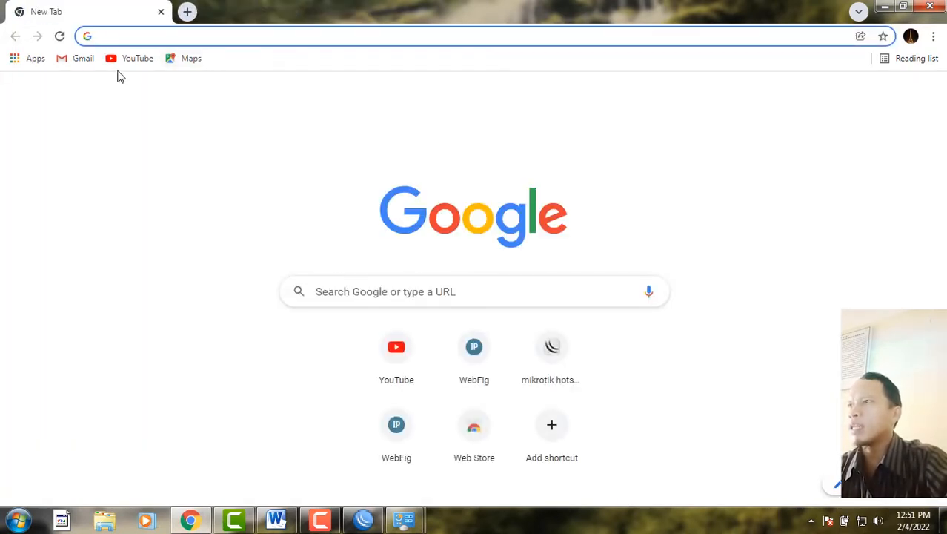
# - Load the YouTube home page from the bookmark, then recheck the Local Area Connection details
pyautogui.click(122, 62)
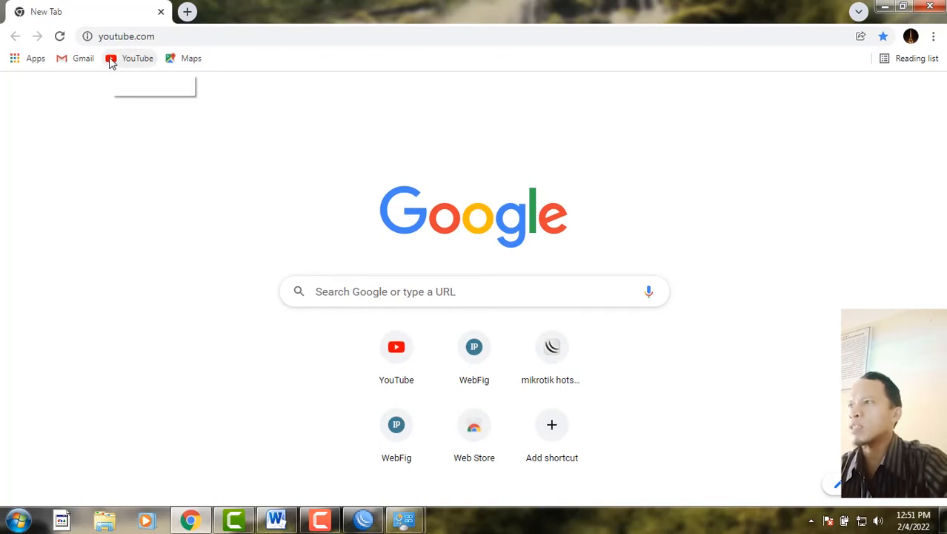
pyautogui.click(112, 62)
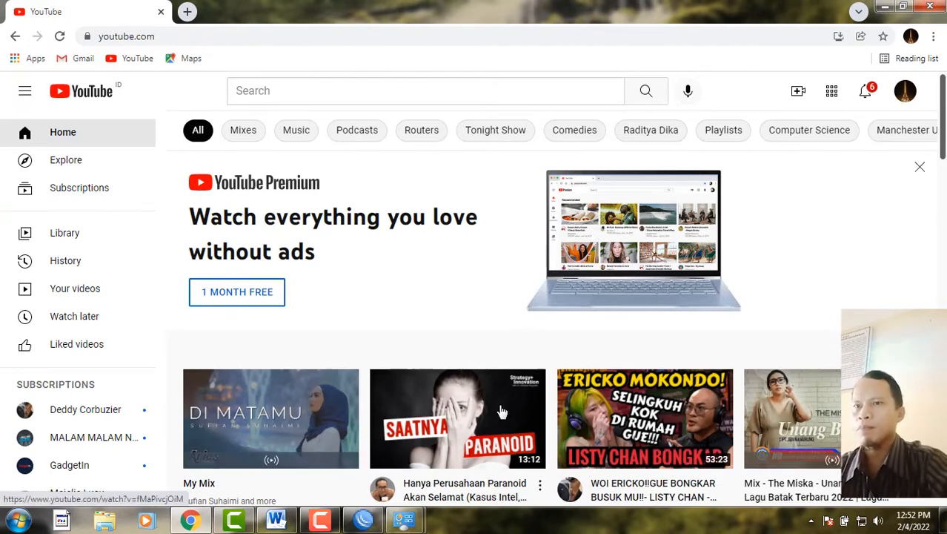
pyautogui.click(404, 519)
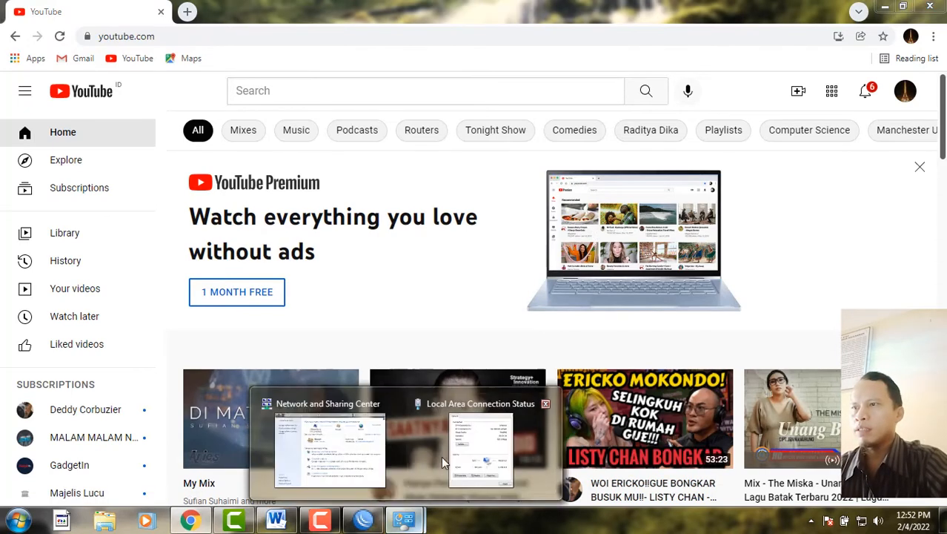
pyautogui.click(528, 408)
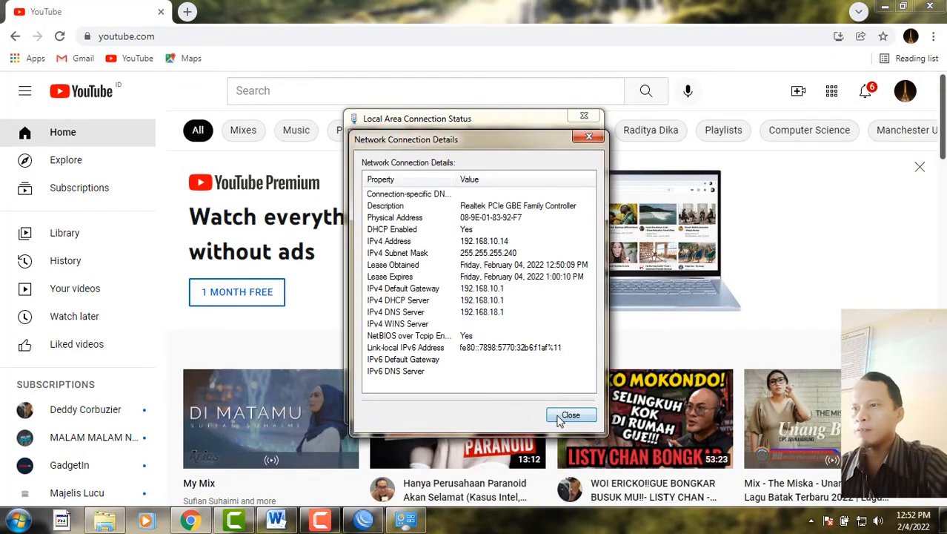
pyautogui.click(416, 525)
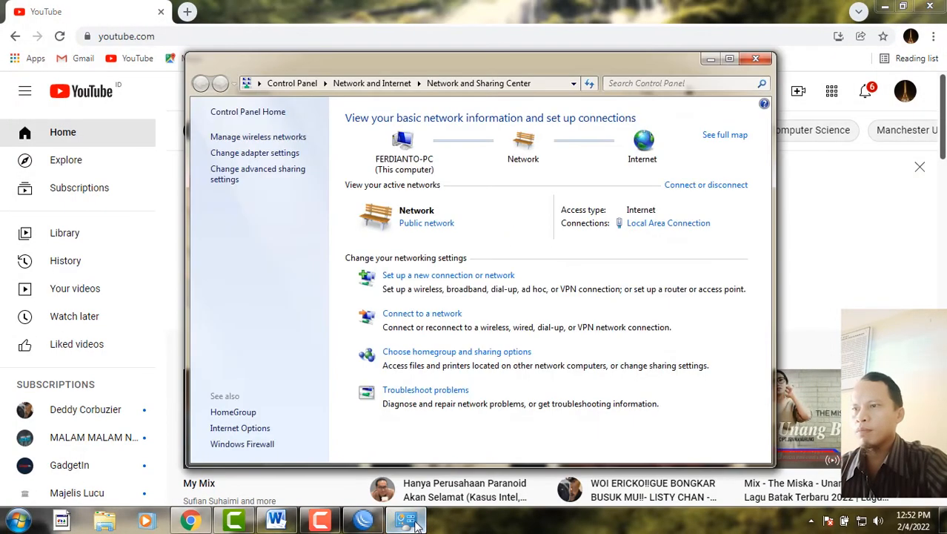
pyautogui.click(660, 224)
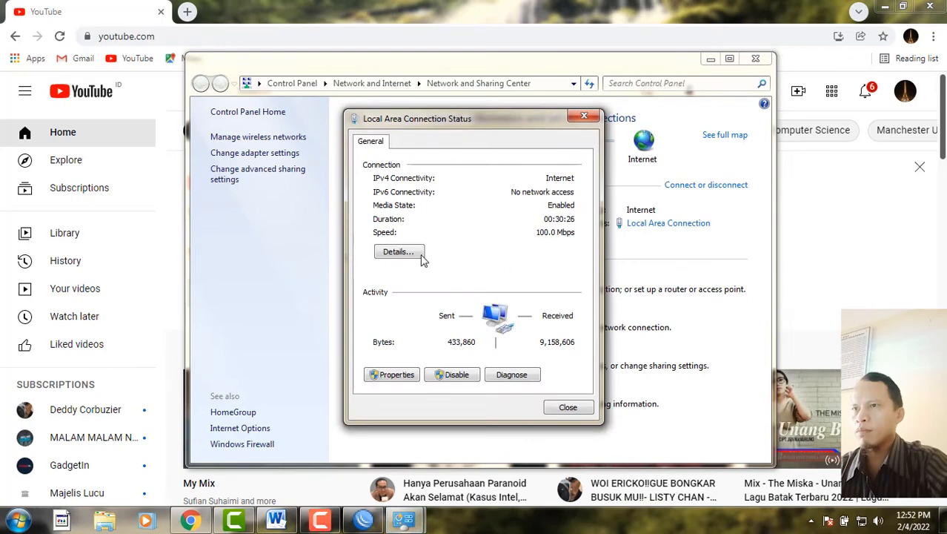
pyautogui.click(401, 252)
# - Compare the loaded YouTube page with the connection details and check the tray network status
pyautogui.click(532, 6)
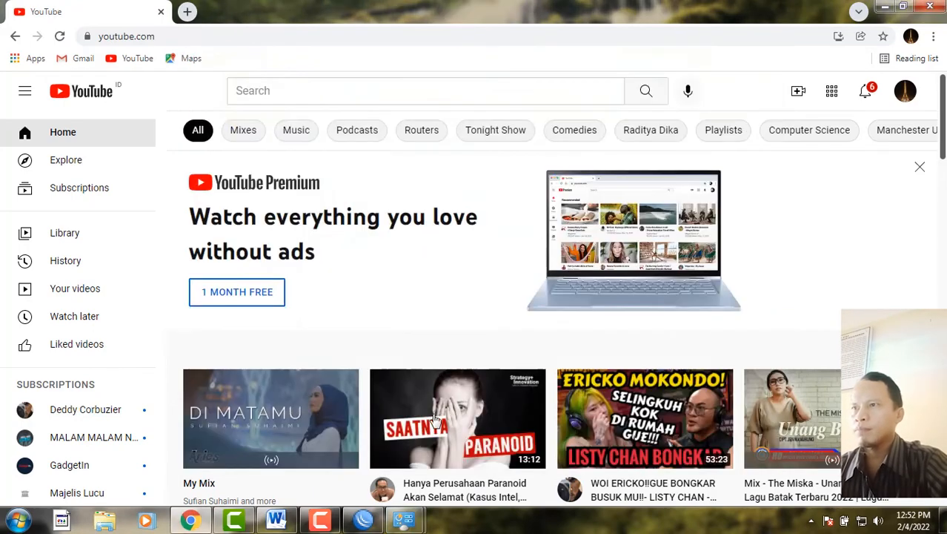
pyautogui.moveTo(404, 519)
pyautogui.click(485, 448)
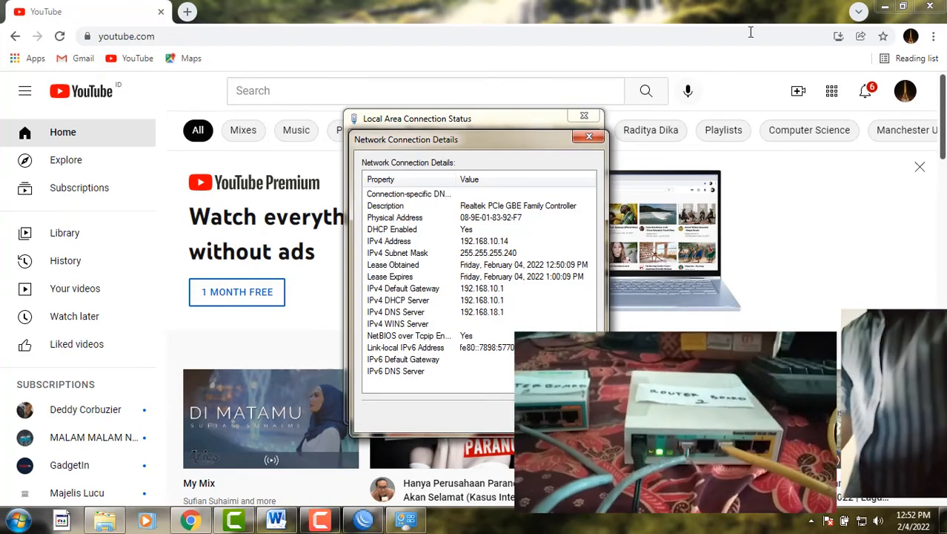
pyautogui.click(696, 418)
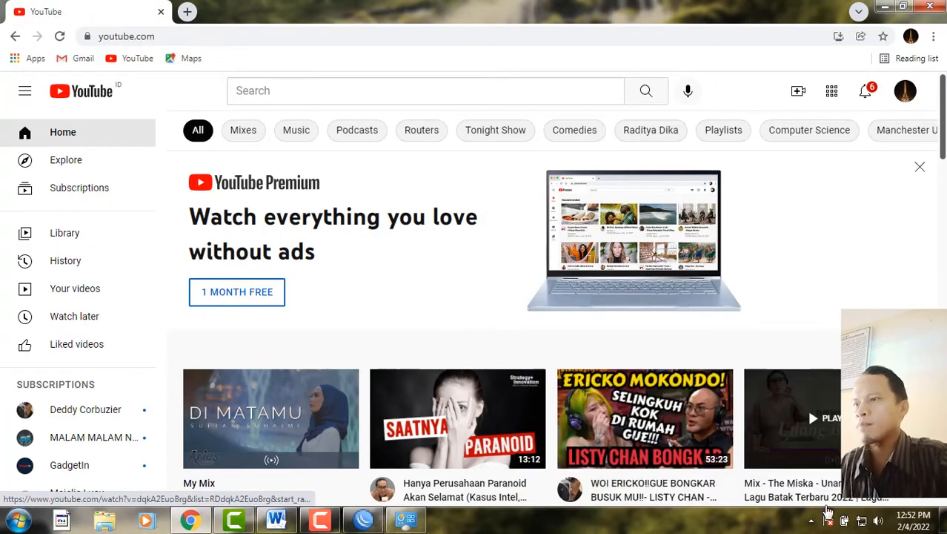
pyautogui.click(861, 521)
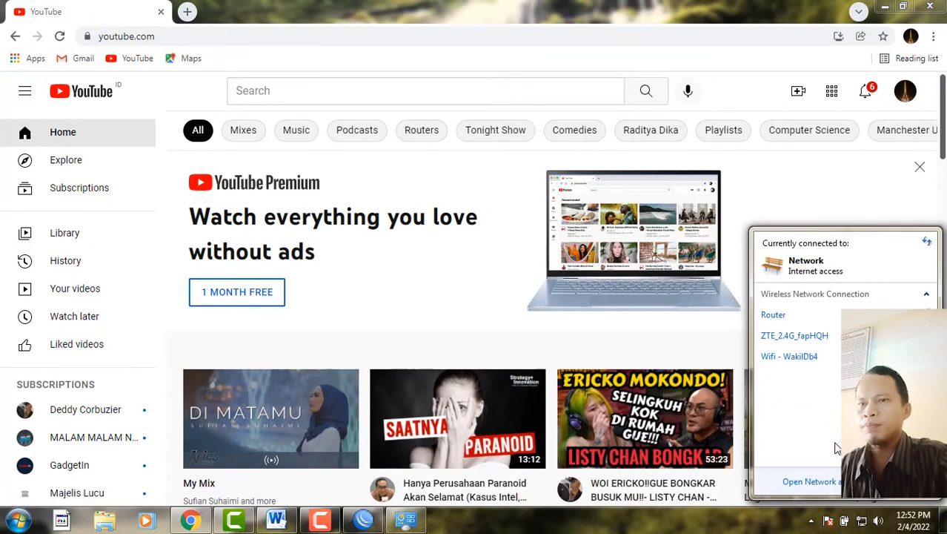
# - Confirm the VLAN 20 lease 192.168.20.13/28 from 192.168.20.1, then verify YouTube reloads and minimize Chrome
pyautogui.click(812, 482)
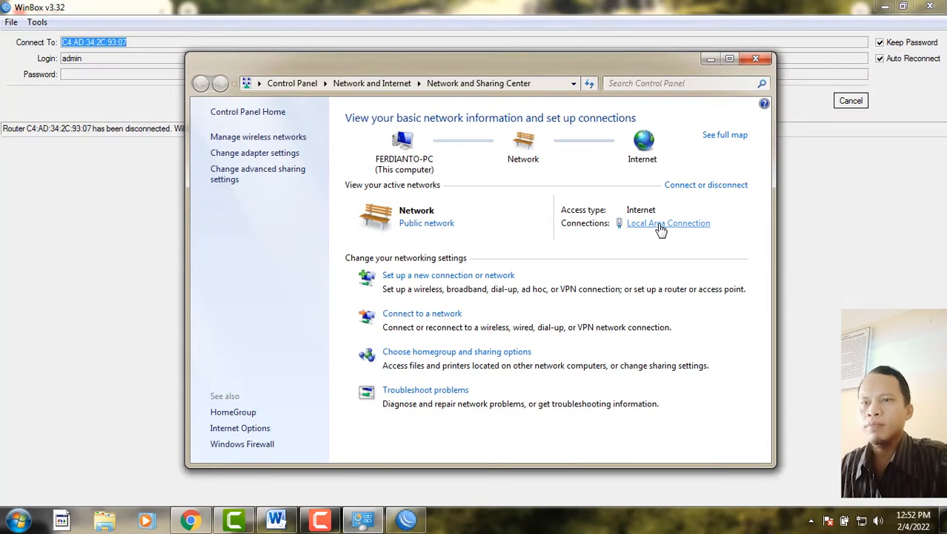
pyautogui.click(639, 225)
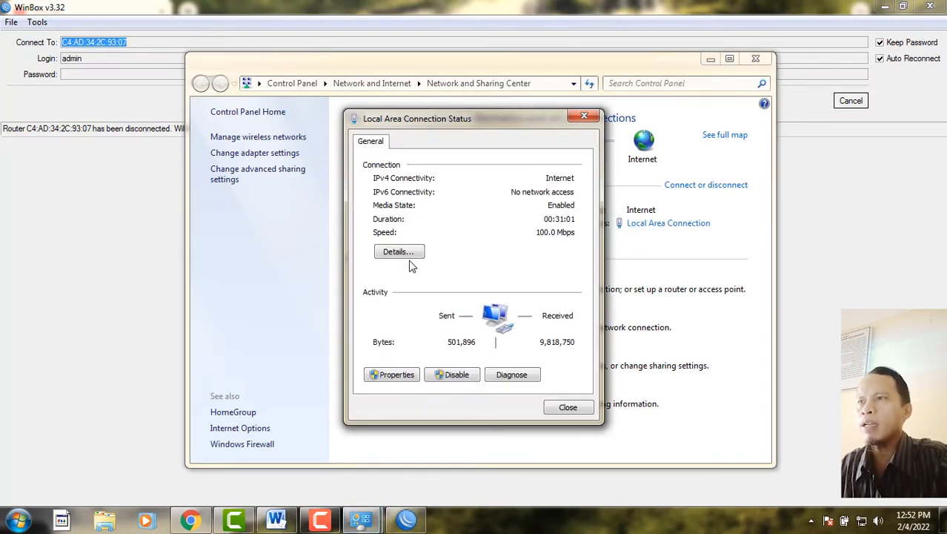
pyautogui.click(407, 253)
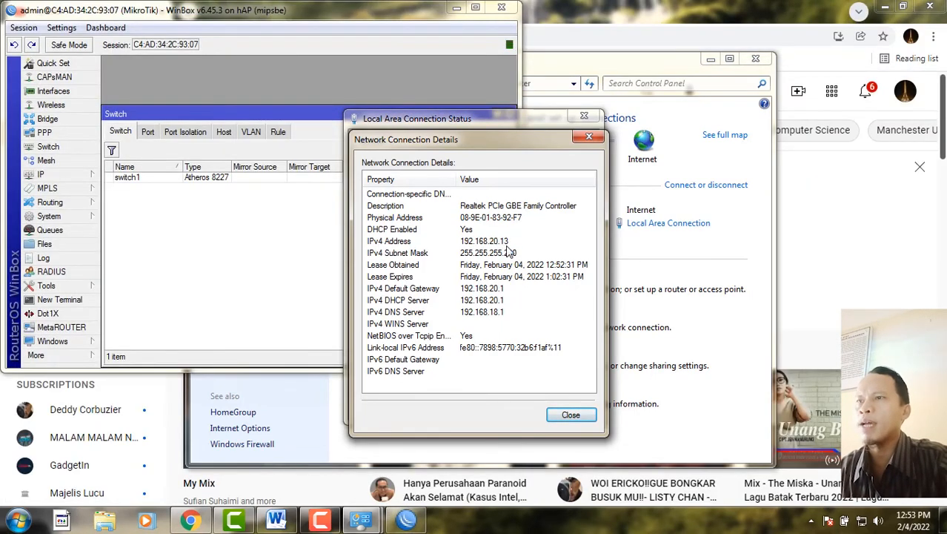
pyautogui.click(668, 6)
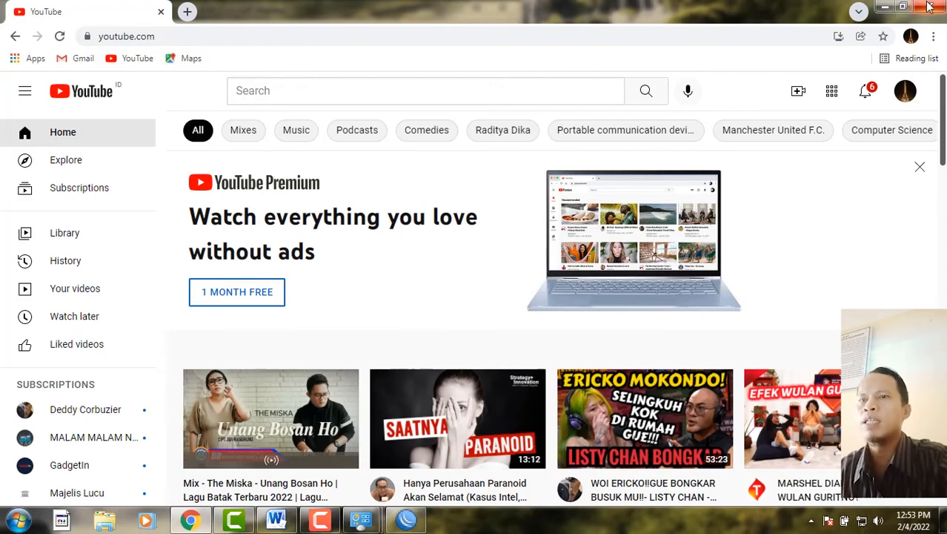
pyautogui.click(886, 6)
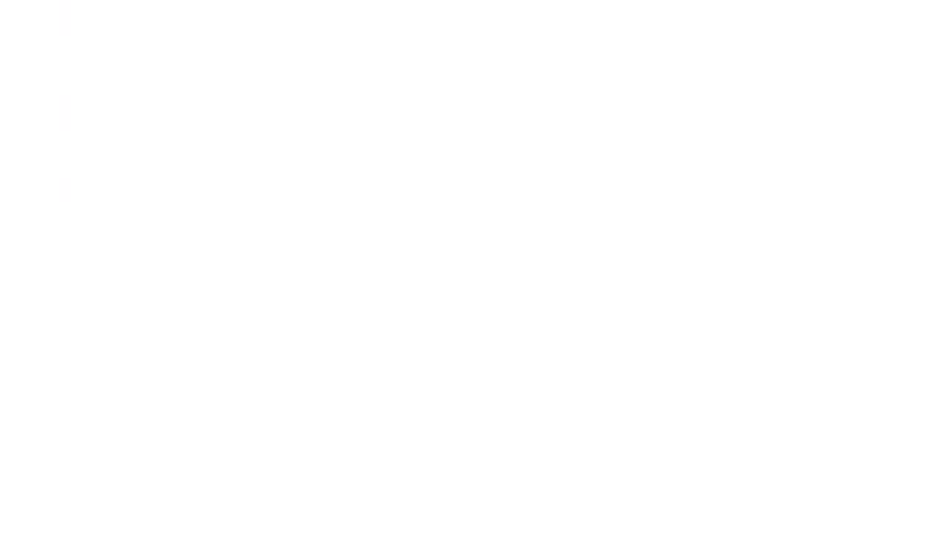